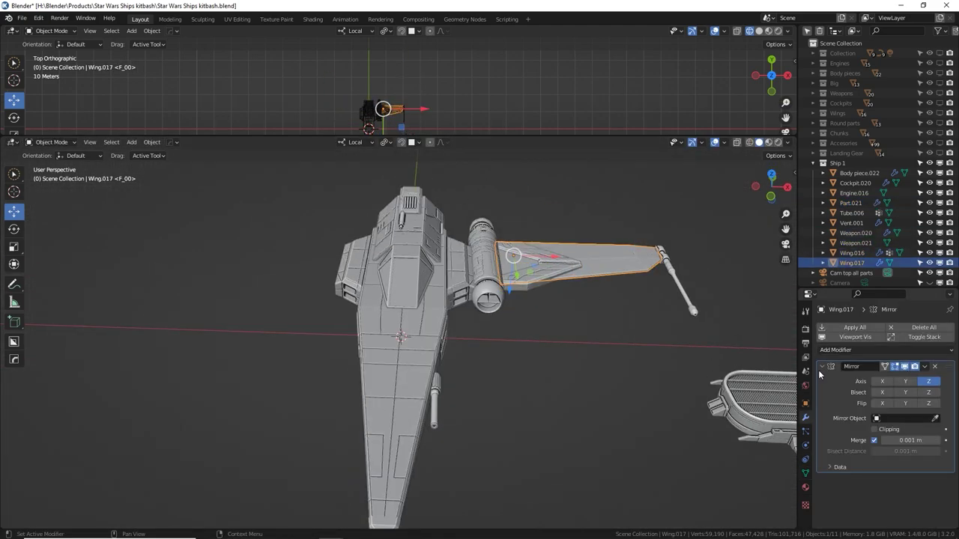
click(824, 350)
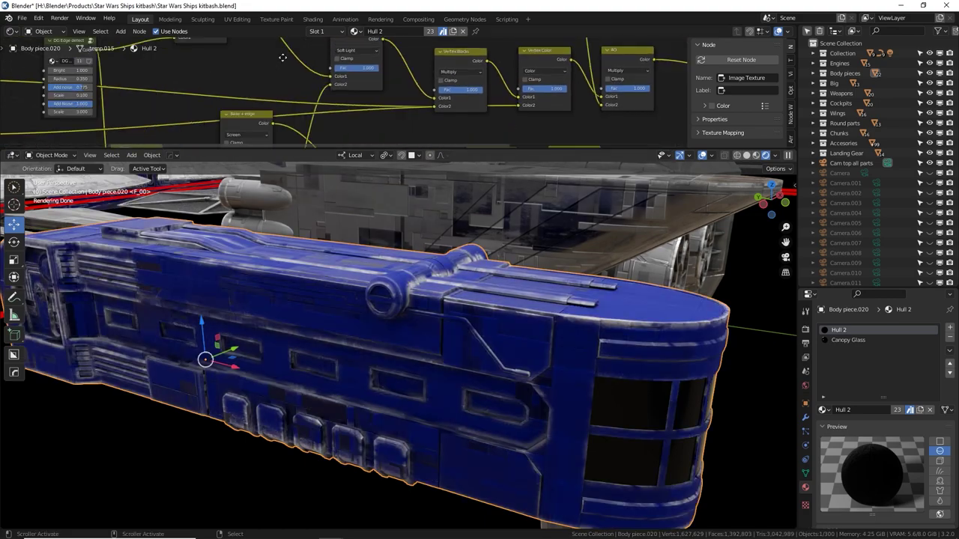
Step: Try several materials, including Metal 5, in the first material slot of the selected blue body piece
click(823, 410)
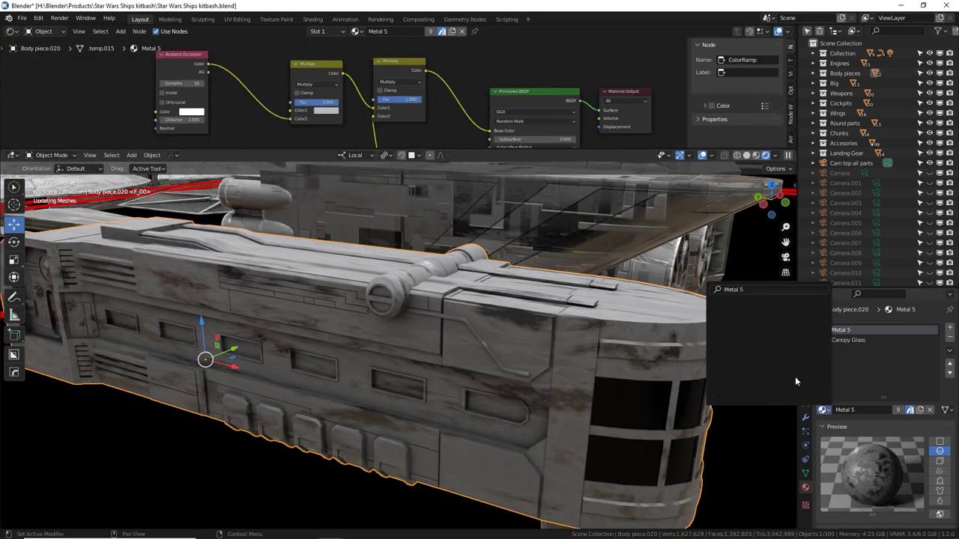
click(771, 355)
click(824, 410)
click(772, 335)
click(824, 410)
click(771, 344)
click(824, 410)
click(771, 355)
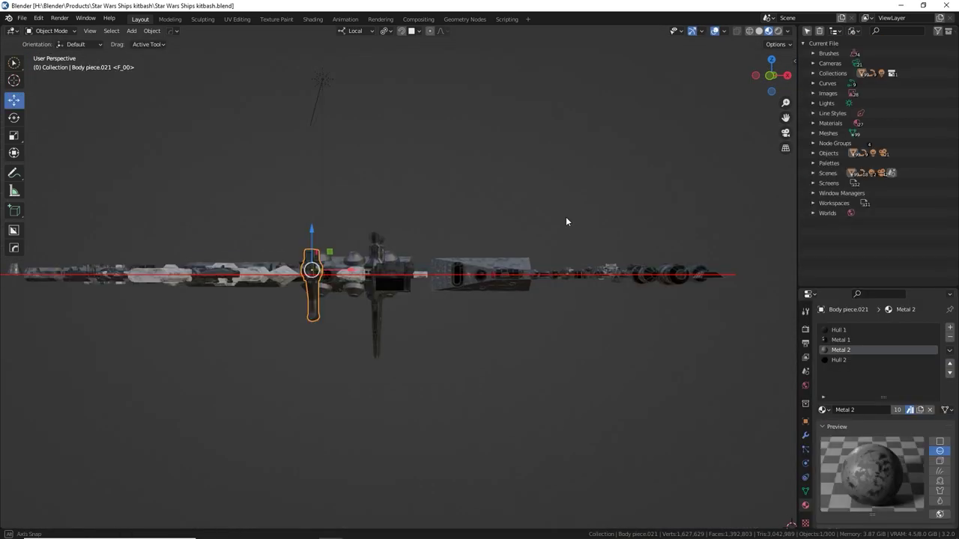
Step: Set the outliner to list the scene's collections and toggle the Body pieces collection's viewport visibility off and back on
middle_drag(567, 221, 614, 305)
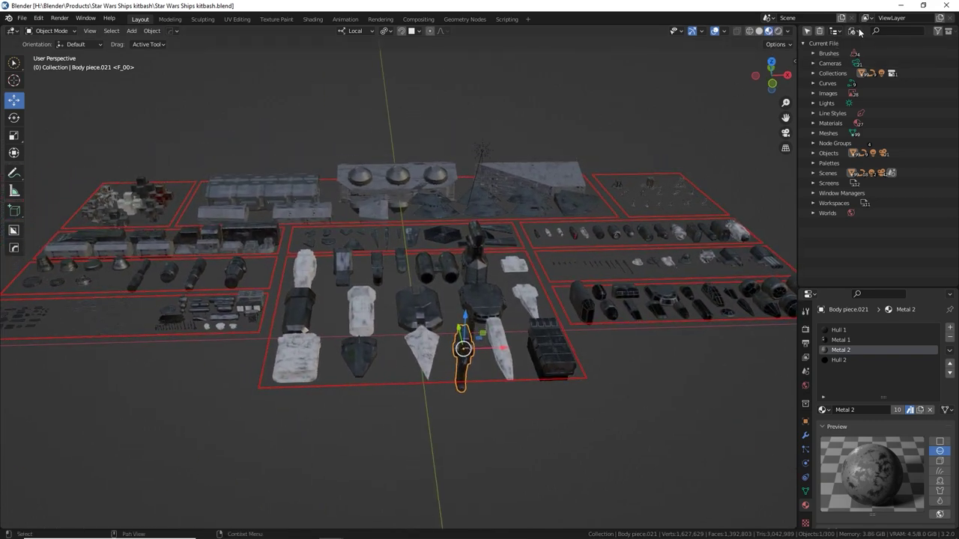
click(873, 54)
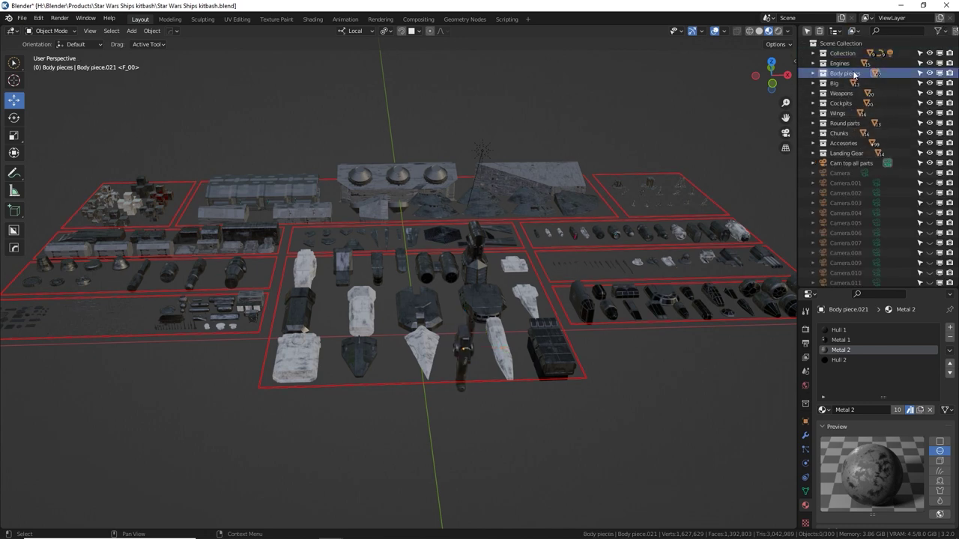
click(939, 74)
click(940, 75)
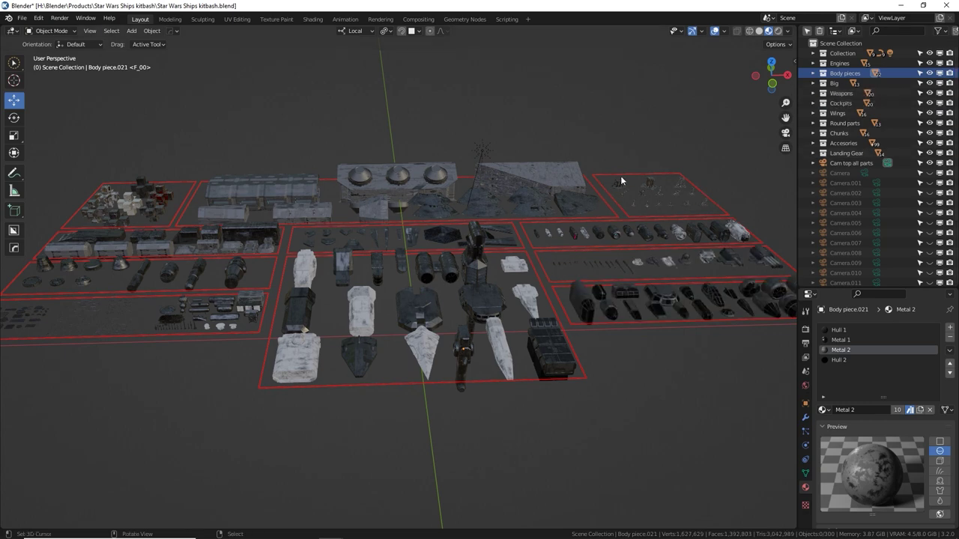
Step: Examine the large hull section with the three domes and the panel detail along its sides
middle_drag(601, 198, 590, 238)
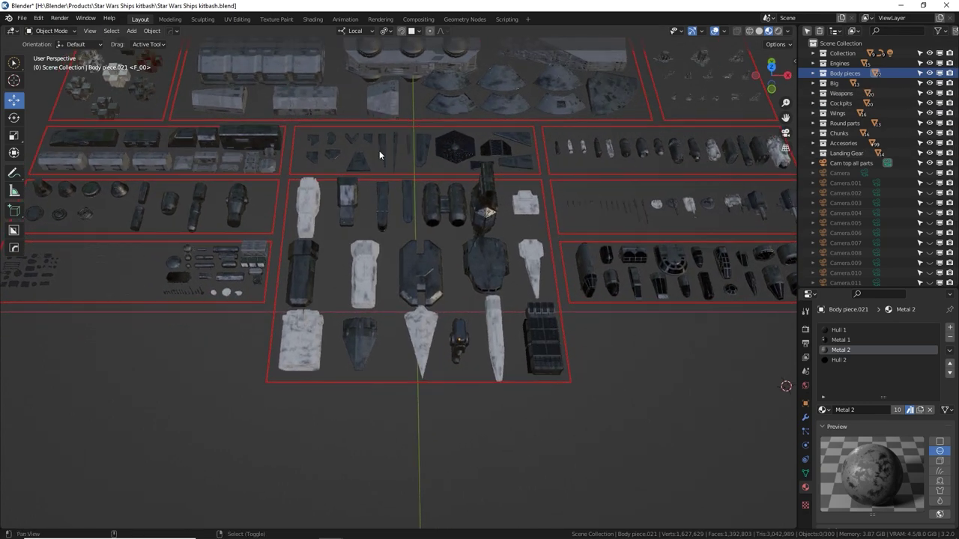
shift+middle_drag(379, 150, 401, 201)
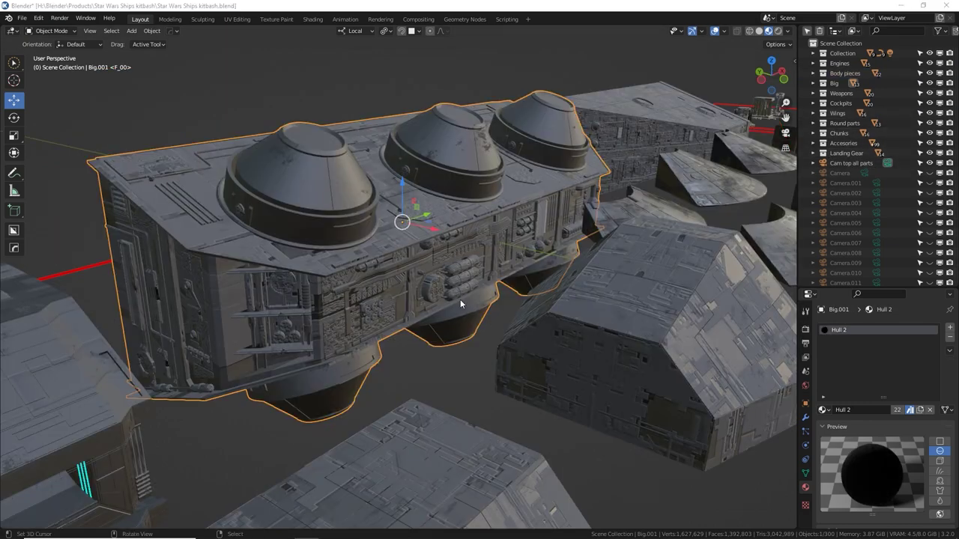
middle_drag(460, 298, 264, 300)
scroll(352, 269, up, 5)
middle_drag(598, 276, 669, 318)
scroll(593, 278, up, 5)
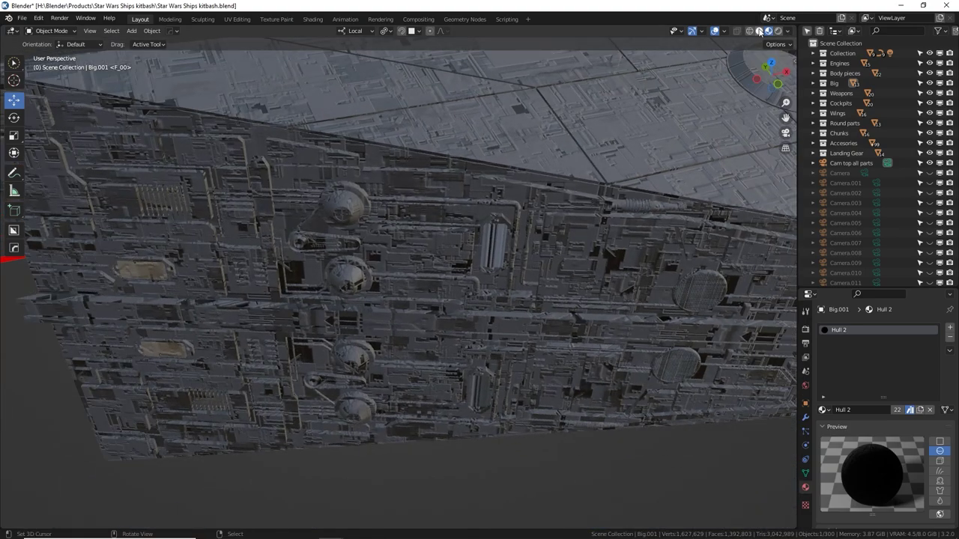
Step: Switch the viewport to solid shading and examine the geometry of the big hull parts, wings and body pieces
click(759, 30)
middle_drag(498, 348, 386, 345)
middle_drag(461, 242, 554, 391)
middle_drag(611, 381, 382, 368)
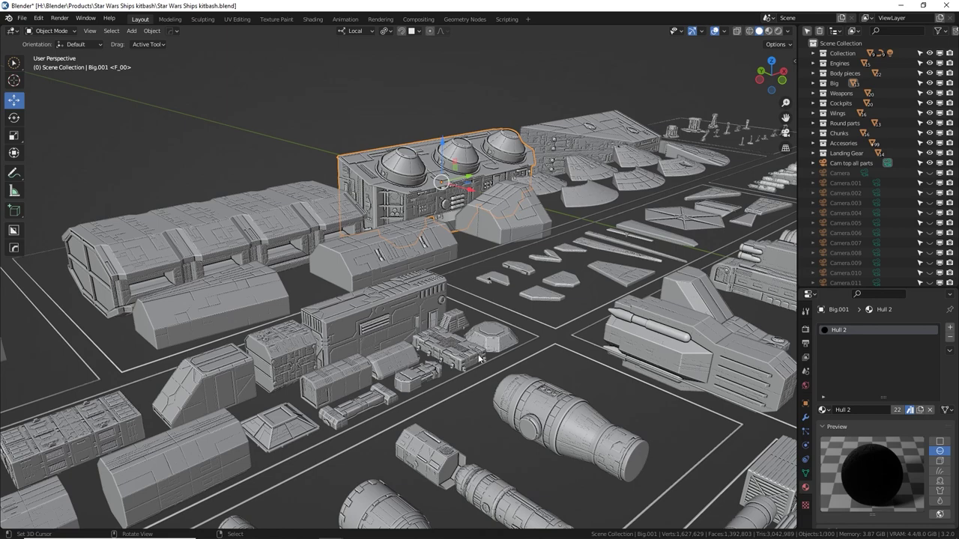
scroll(487, 351, down, 4)
middle_drag(599, 383, 652, 300)
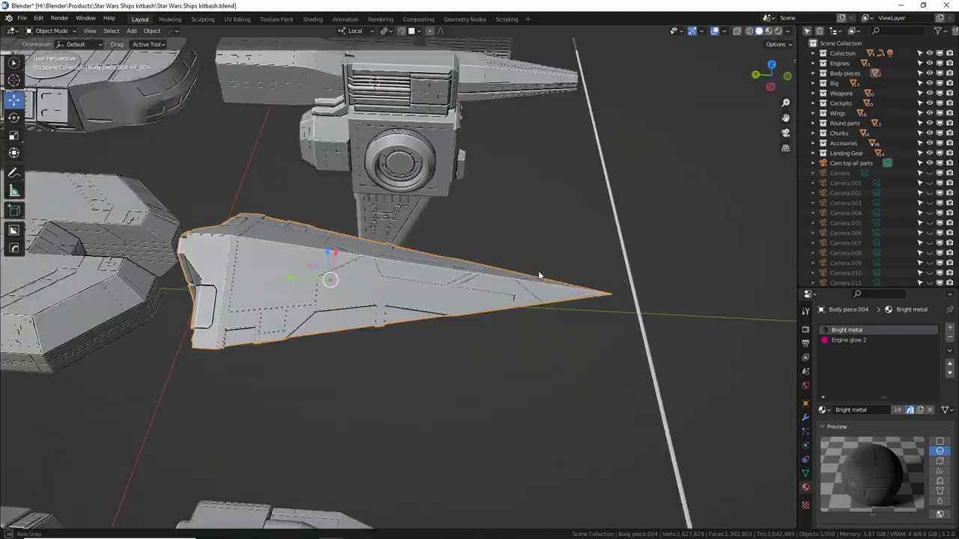
middle_drag(538, 270, 439, 251)
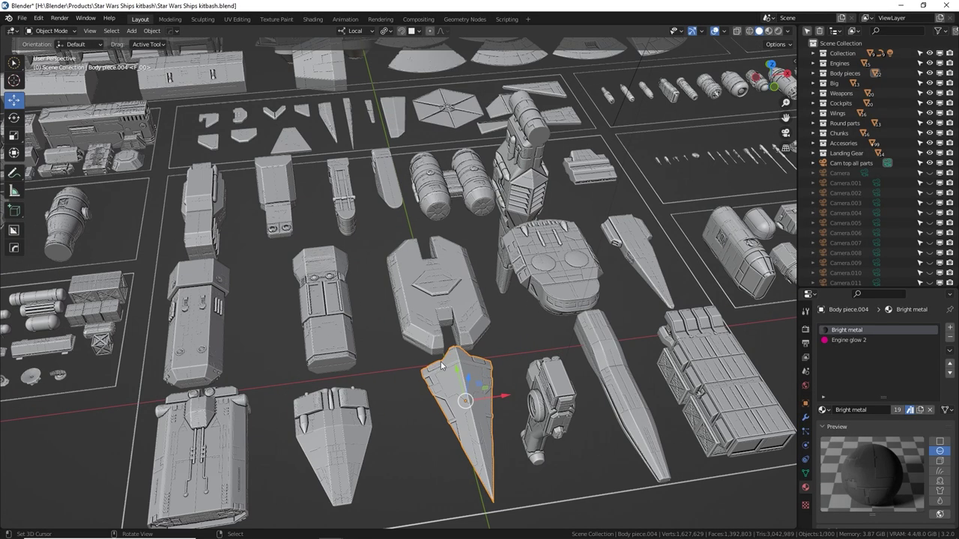
middle_drag(420, 314, 378, 307)
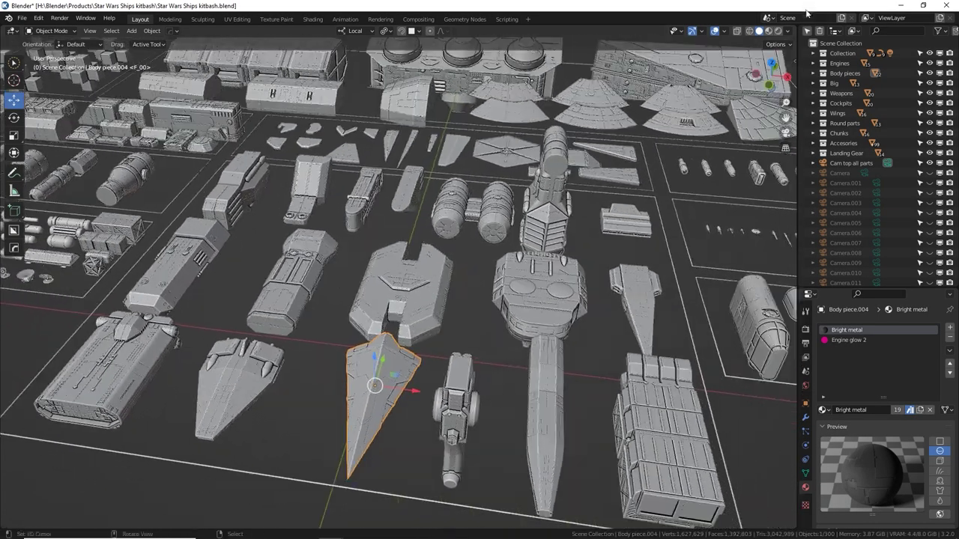
Step: Switch the viewport to rendered shading and examine the body pieces, selecting the tall upright one with the cylindrical top
key(shift+z)
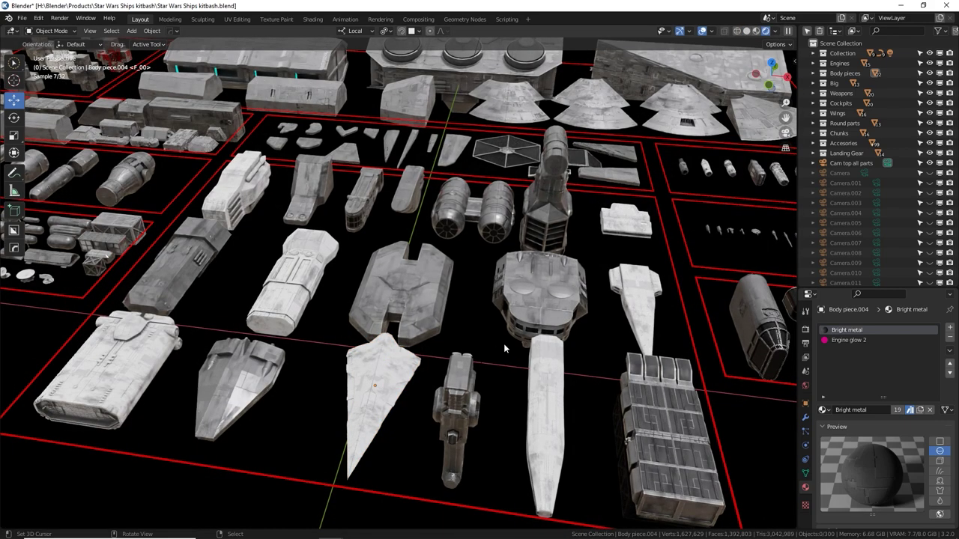
shift+middle_drag(499, 361, 473, 337)
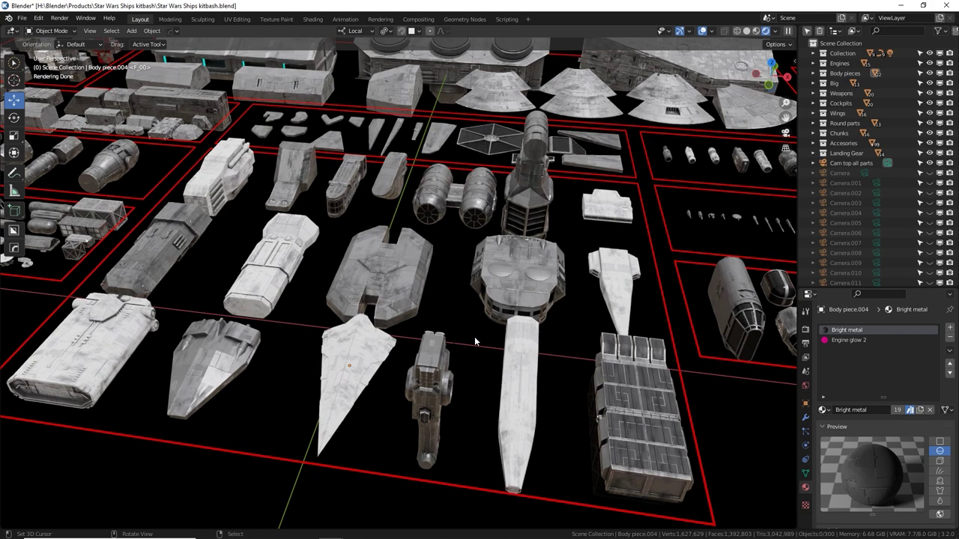
scroll(482, 343, up, 2)
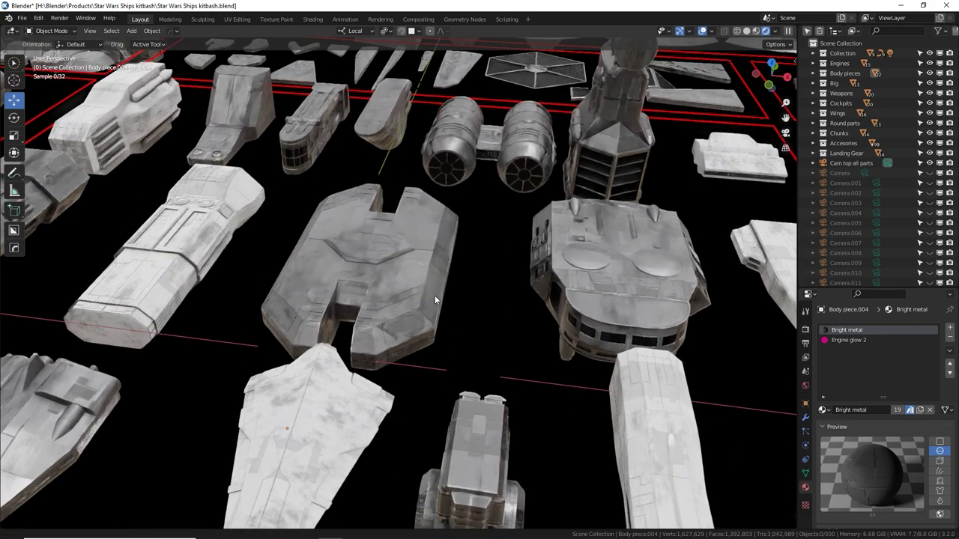
scroll(435, 295, up, 2)
middle_drag(565, 271, 163, 364)
click(518, 270)
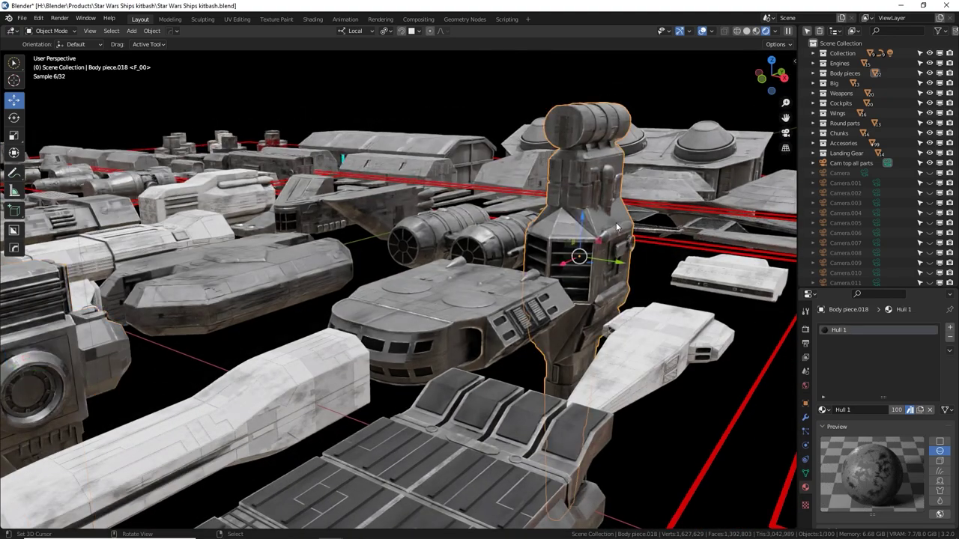
middle_drag(616, 227, 342, 363)
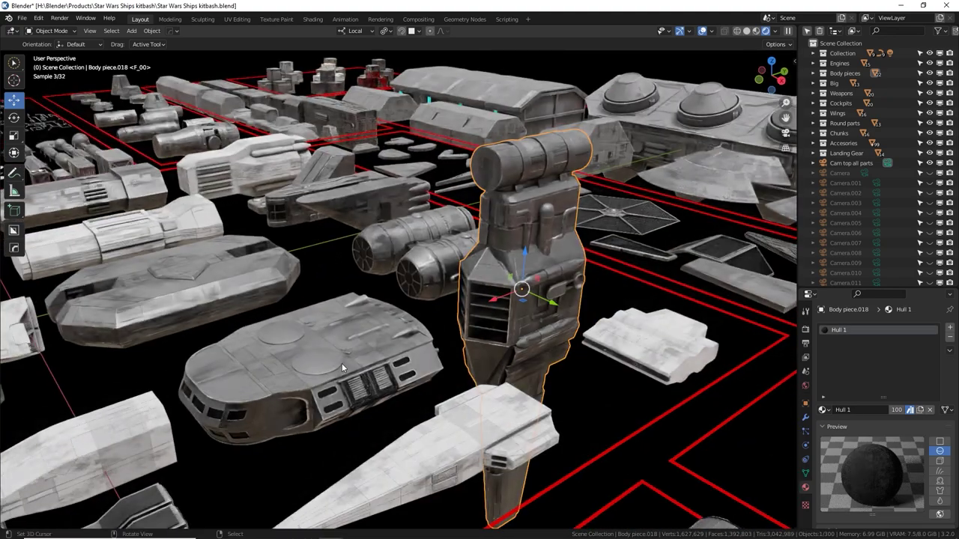
Step: Inspect individual body pieces up close, including the rounded hull with windows, the dark container and the sloped hull piece
click(341, 363)
scroll(456, 328, up, 6)
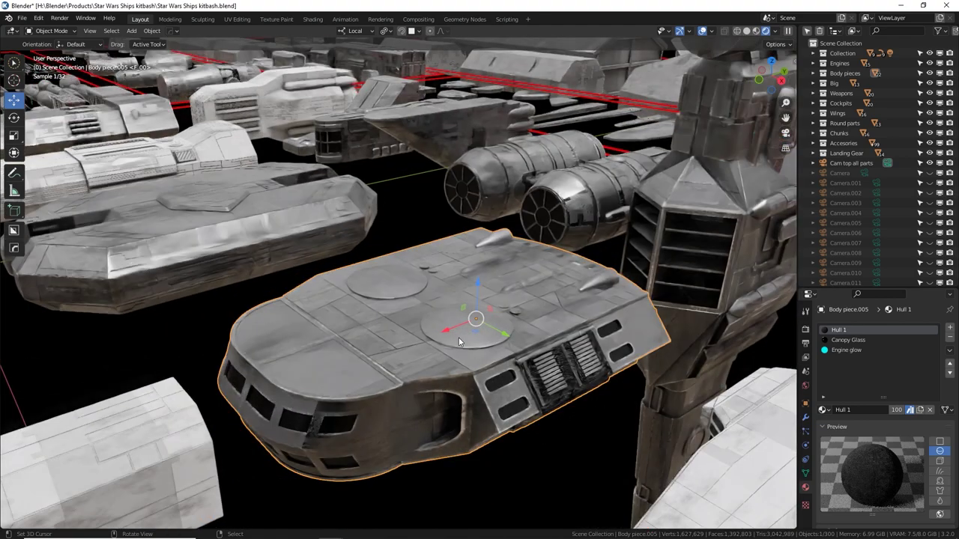
shift+middle_drag(420, 320, 337, 205)
shift+middle_drag(259, 321, 469, 288)
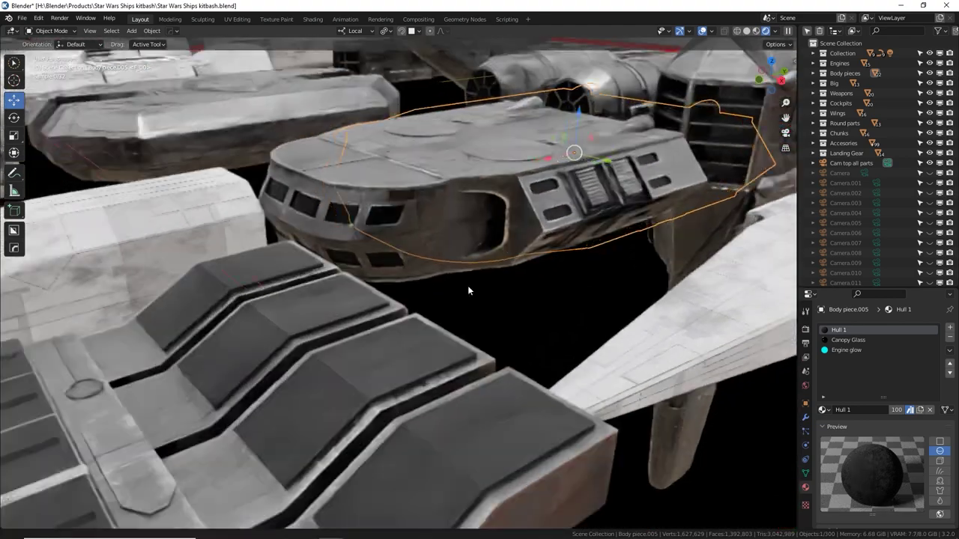
scroll(431, 314, down, 2)
middle_drag(431, 315, 451, 274)
click(520, 265)
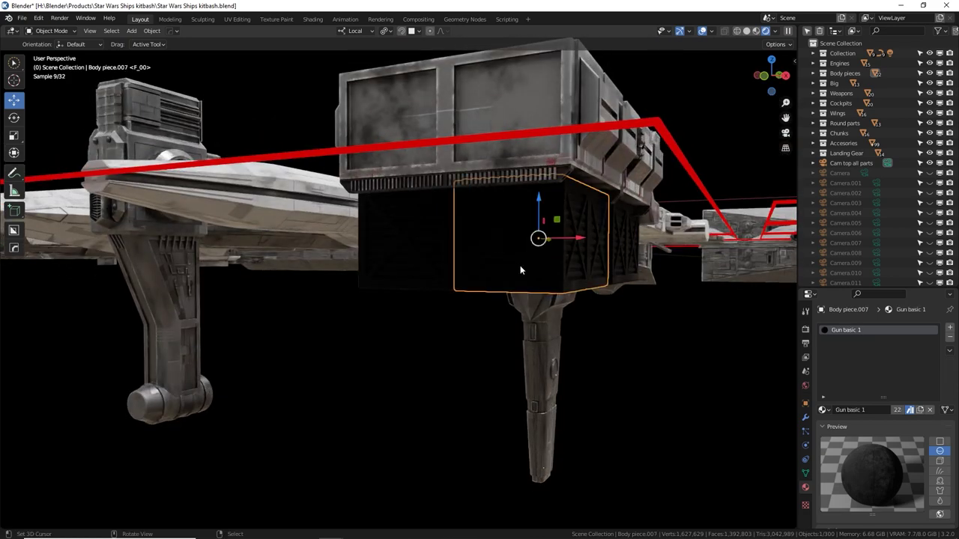
middle_drag(290, 283, 285, 353)
middle_drag(322, 326, 292, 346)
right_click(294, 334)
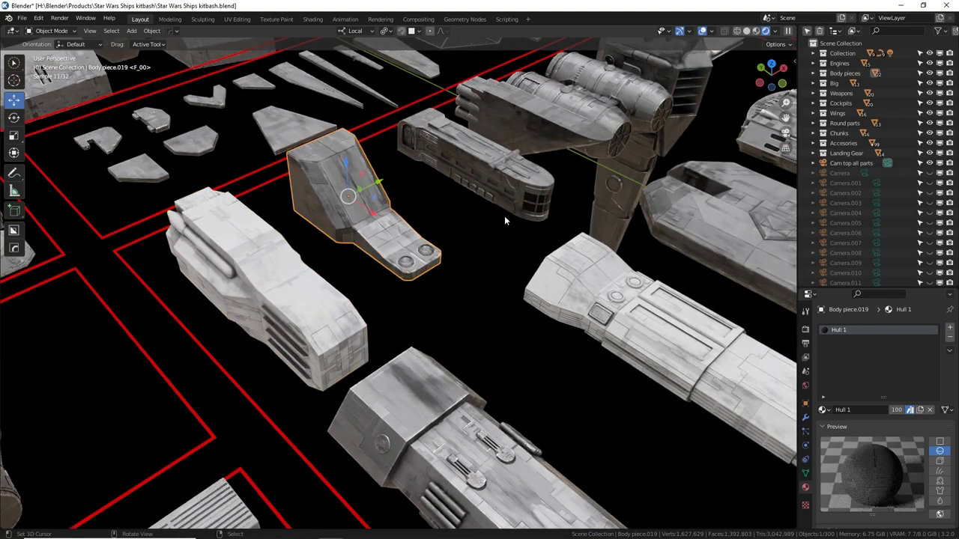
middle_drag(488, 216, 454, 296)
click(616, 217)
key(g)
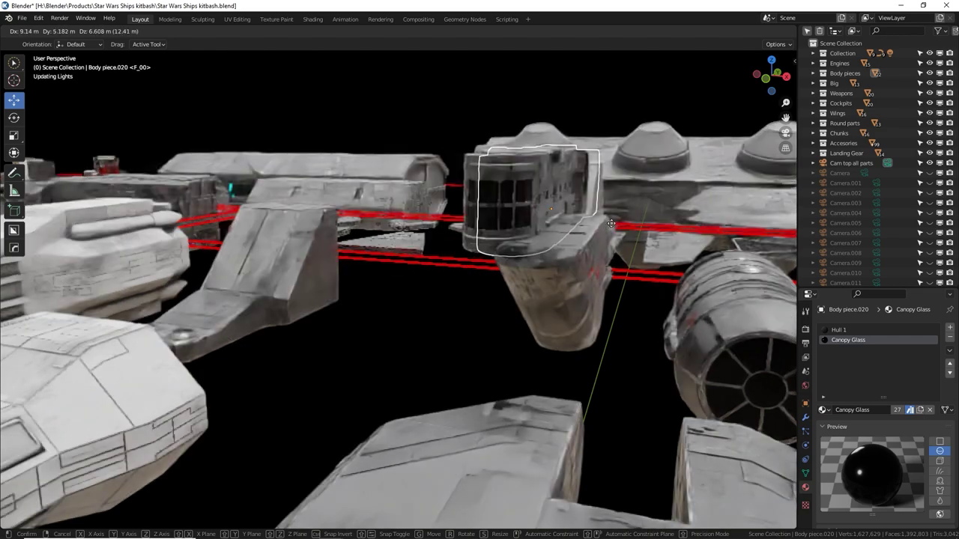
right_click(617, 224)
Step: Examine the weapons section, from the boxy cannon turret along to the row of small gun barrels
shift+middle_drag(604, 283, 412, 276)
right_click(568, 292)
middle_drag(567, 291, 605, 303)
scroll(537, 303, down, 3)
scroll(516, 309, down, 3)
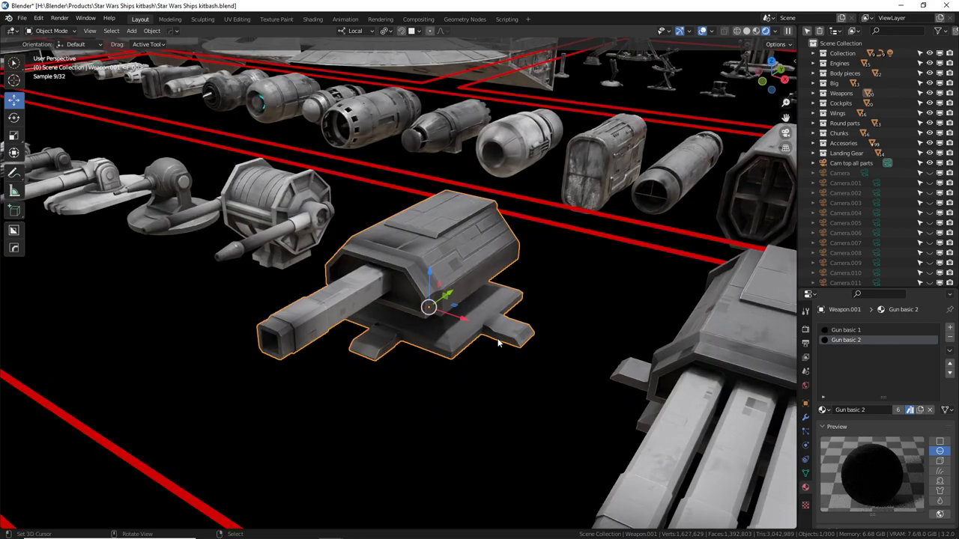
middle_drag(499, 332, 627, 356)
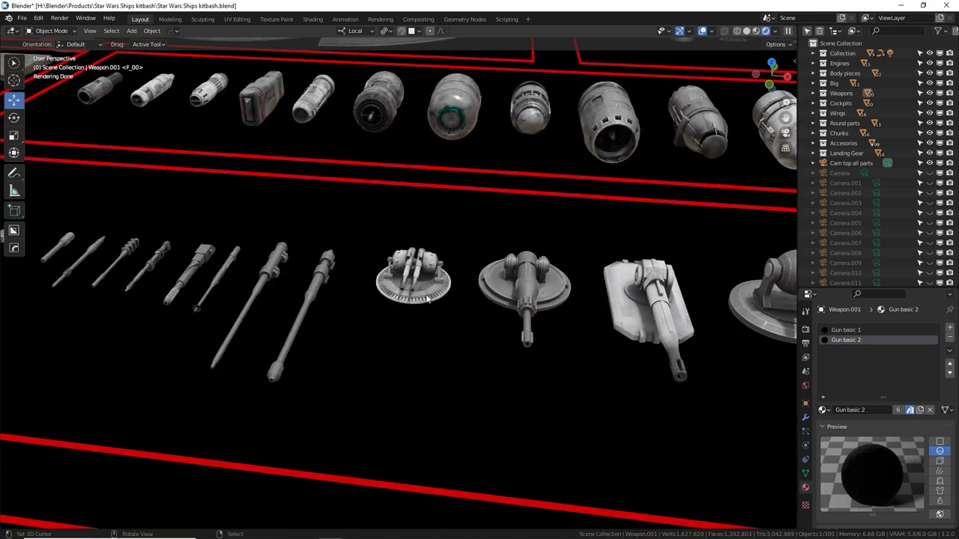
shift+middle_drag(501, 299, 763, 325)
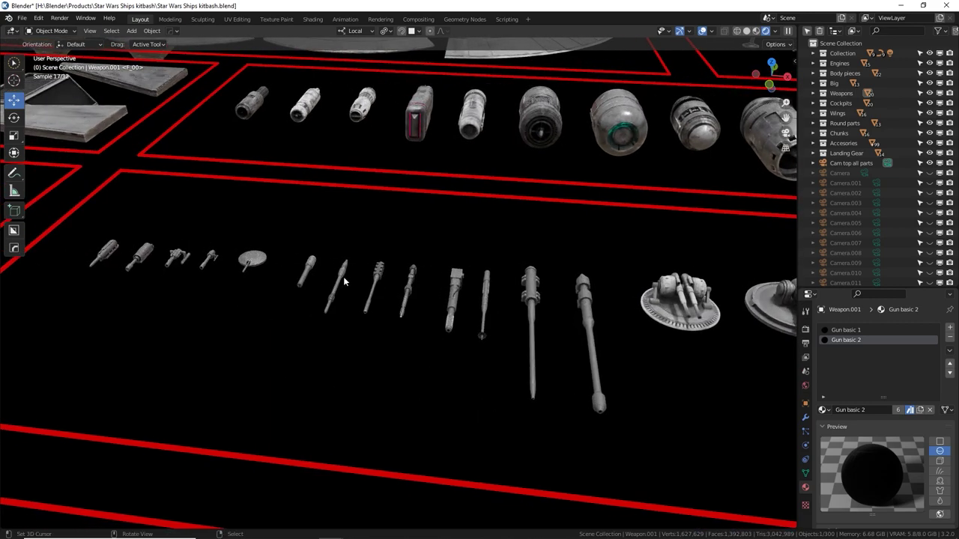
middle_drag(347, 280, 738, 289)
Step: Select and frame the slim bright-metal engine, and examine the remaining engines along the row
right_click(277, 234)
key(KP_Decimal)
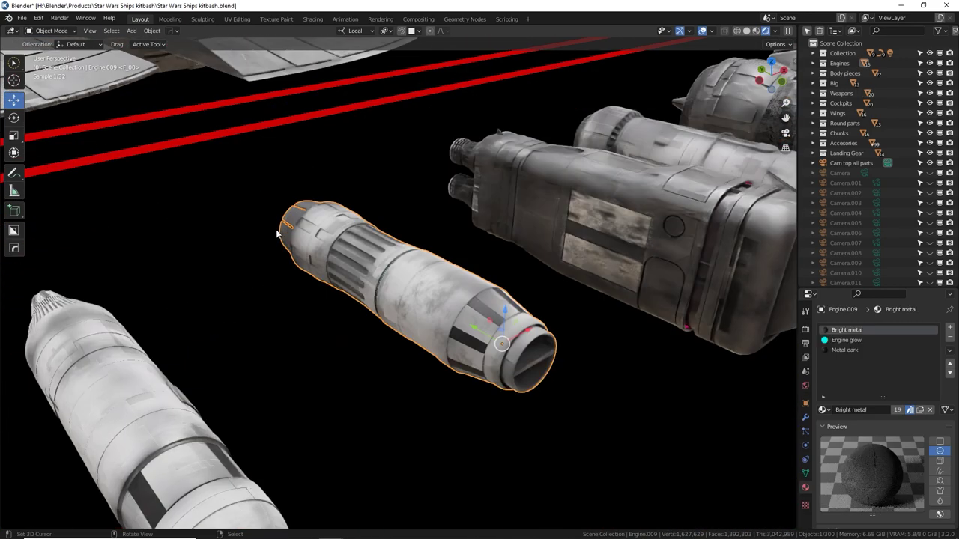
scroll(415, 242, down, 5)
middle_drag(499, 259, 270, 275)
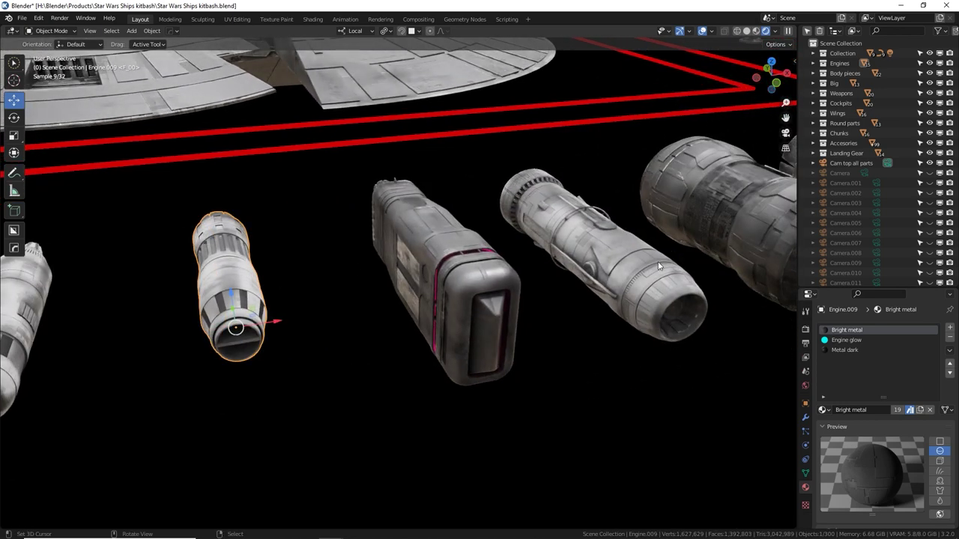
middle_drag(652, 267, 409, 289)
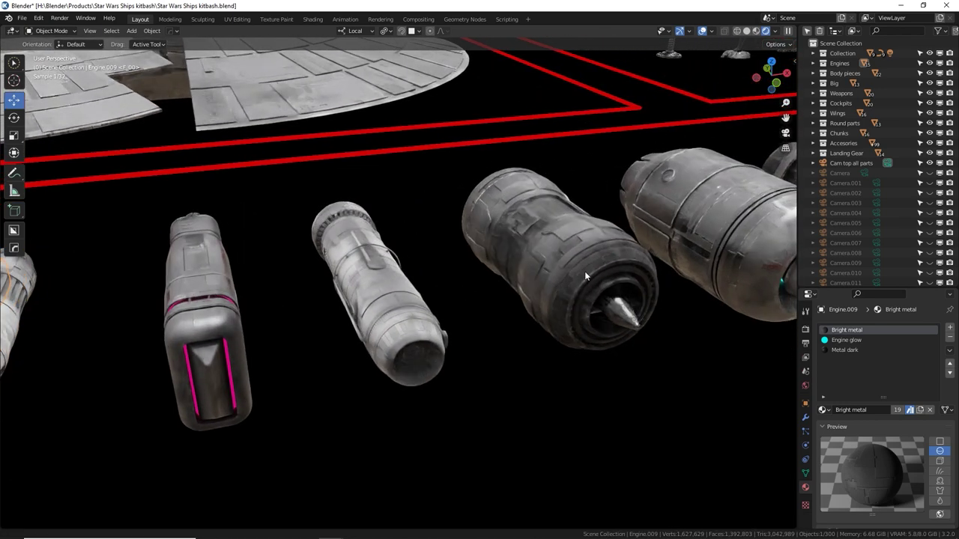
middle_drag(584, 271, 344, 293)
shift+middle_drag(631, 233, 292, 278)
shift+middle_drag(600, 269, 372, 286)
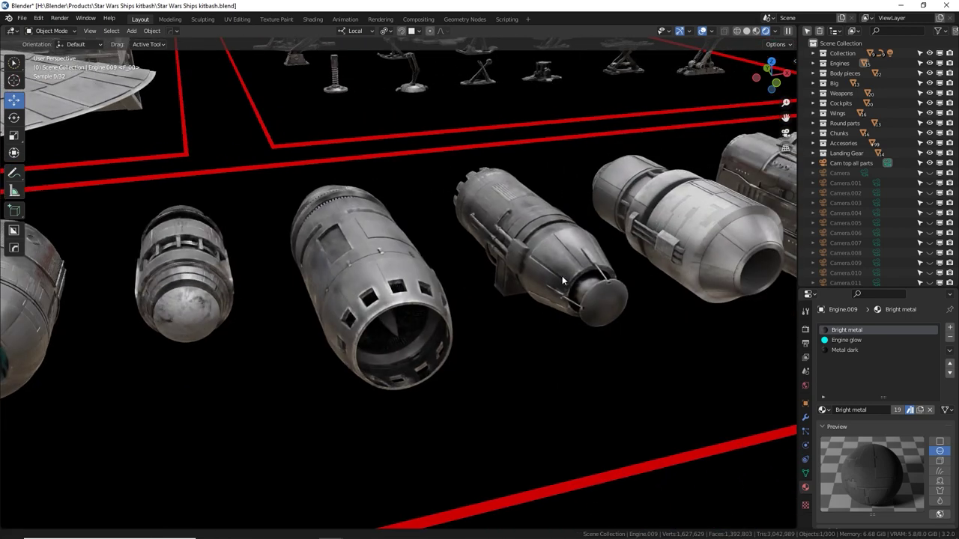
shift+middle_drag(562, 276, 389, 284)
shift+middle_drag(681, 257, 333, 303)
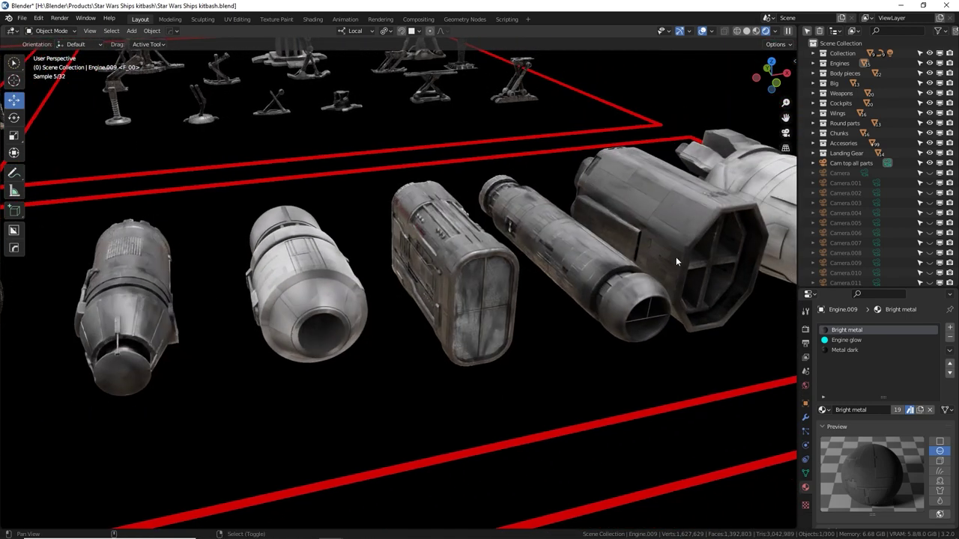
shift+middle_drag(675, 257, 343, 302)
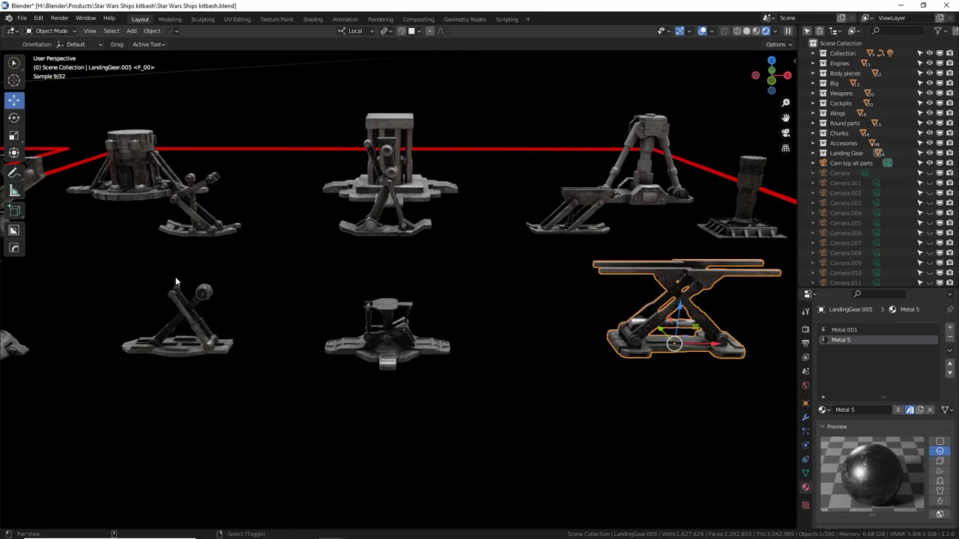
Step: Examine the landing gear parts, including the pillar bases, folding legs and tripod support, from several angles
middle_drag(585, 289, 257, 294)
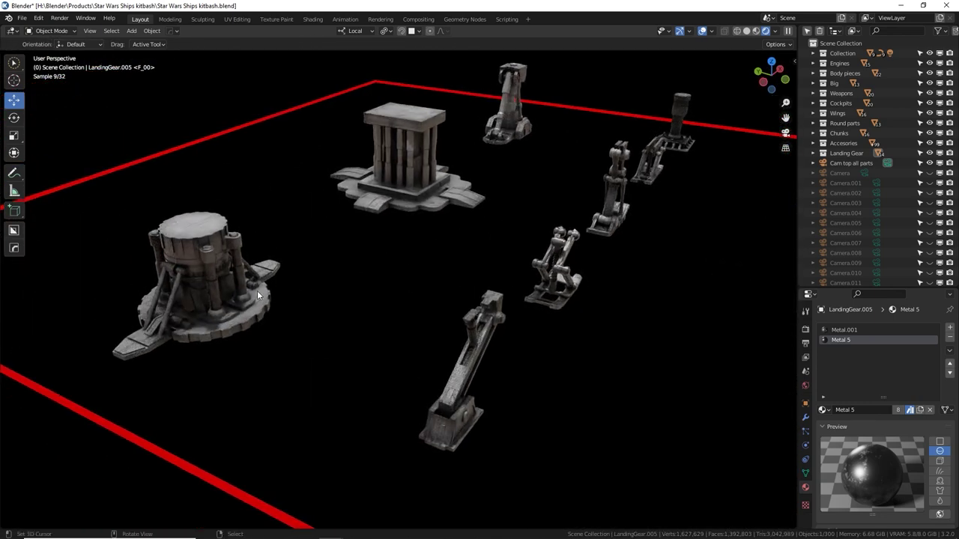
middle_drag(347, 282, 295, 276)
shift+middle_drag(465, 309, 361, 304)
shift+middle_drag(611, 310, 335, 408)
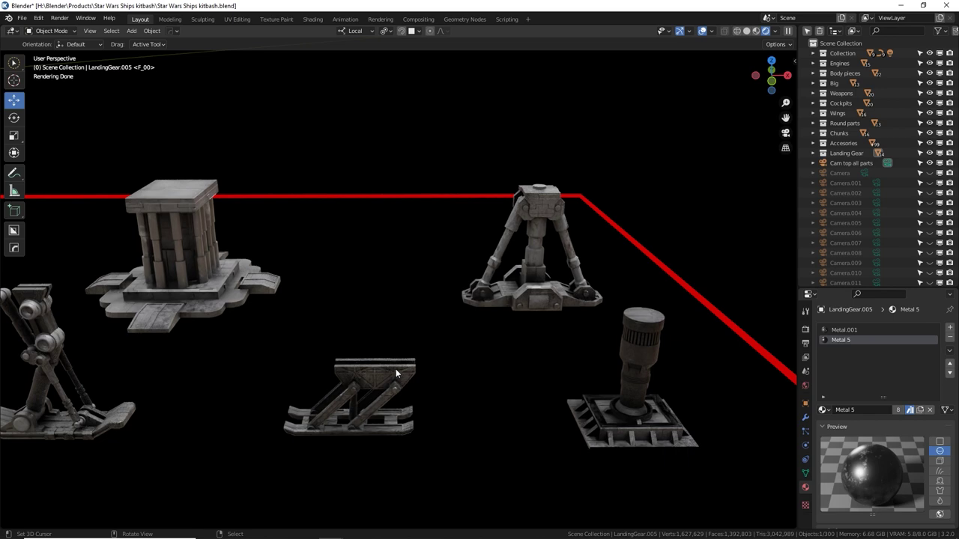
middle_drag(553, 284, 534, 292)
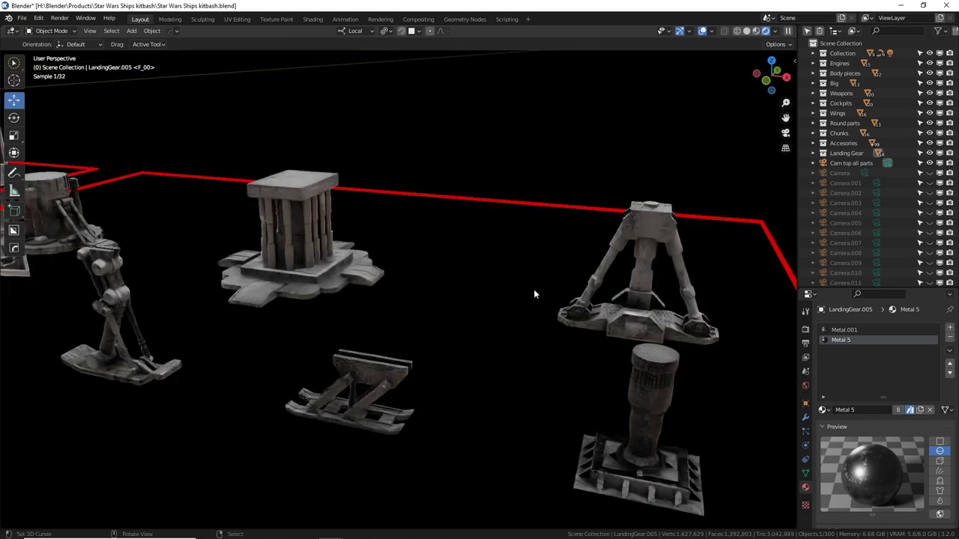
Step: Tour the accessories section, selecting a slim antenna, the large satellite dish and the crates to check their materials
scroll(534, 291, down, 6)
shift+middle_drag(172, 430, 402, 392)
scroll(402, 389, down, 6)
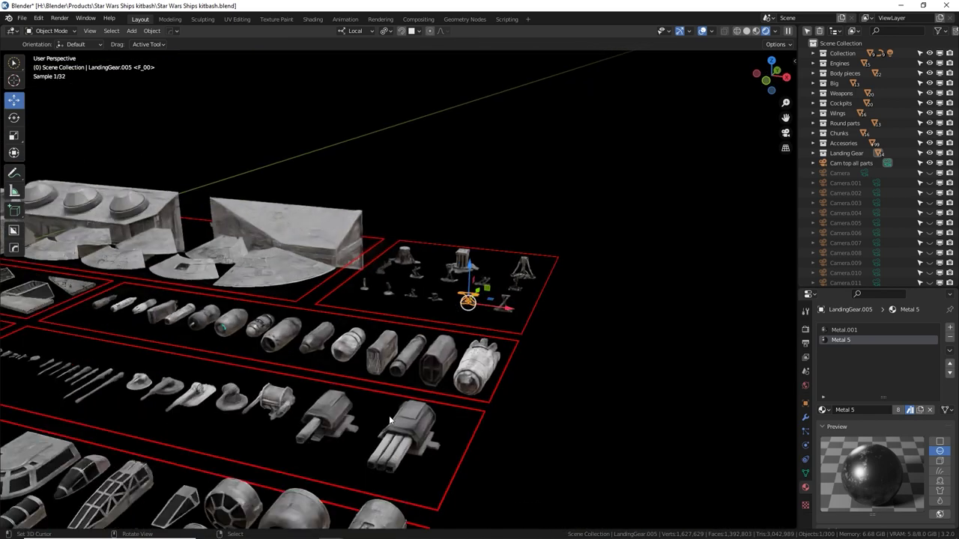
shift+middle_drag(334, 363, 458, 267)
shift+middle_drag(161, 275, 337, 289)
middle_drag(337, 289, 370, 353)
right_click(312, 383)
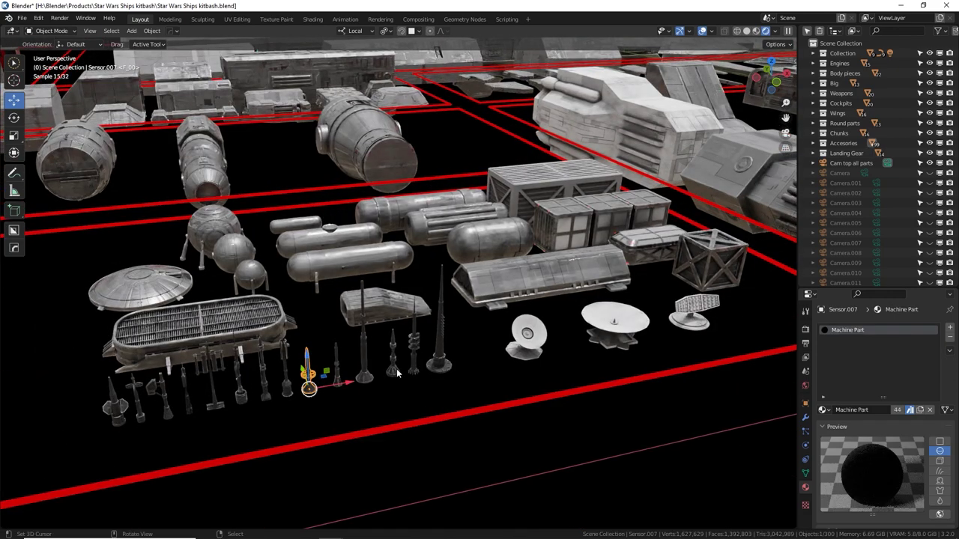
click(608, 334)
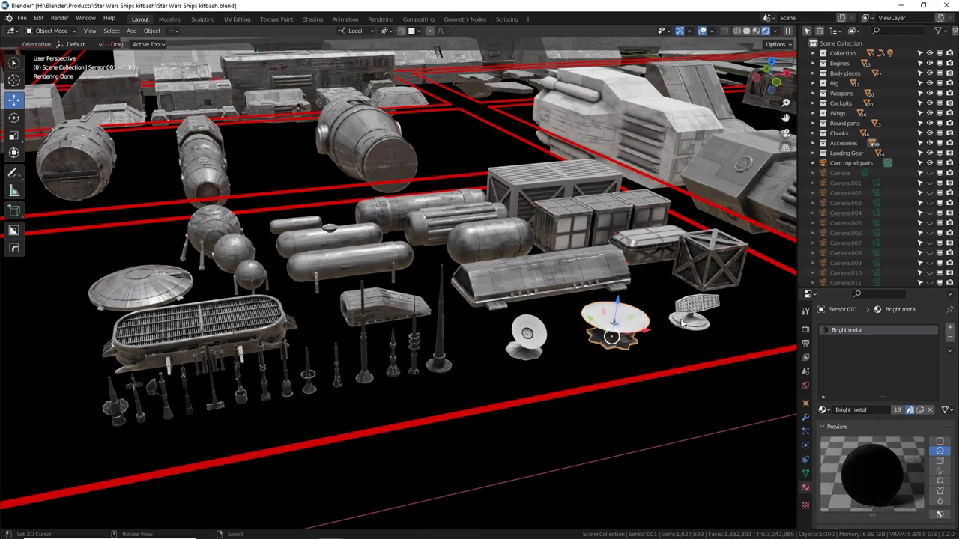
click(650, 252)
click(566, 179)
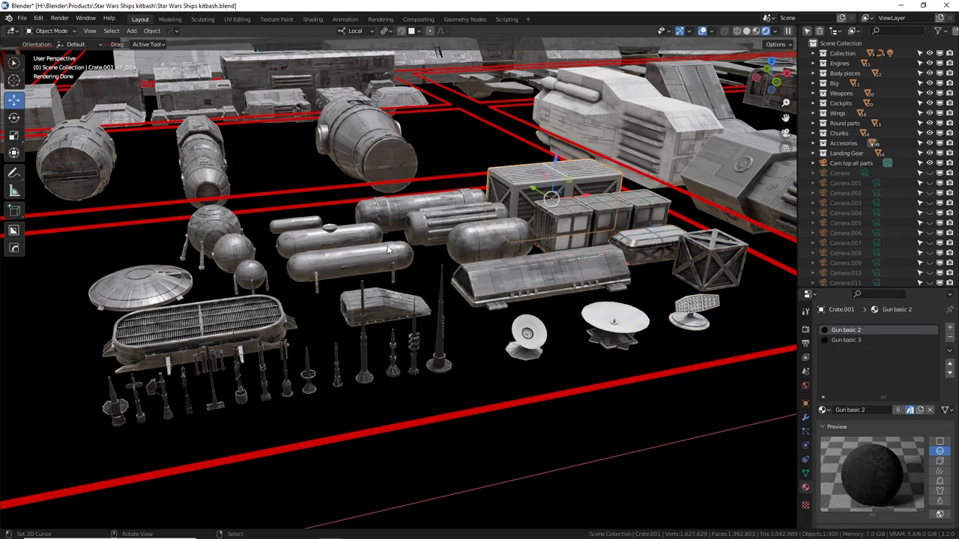
Step: Examine the bent pipe pieces laid out beside the tanks and crates in the accessories section
middle_drag(388, 251, 511, 293)
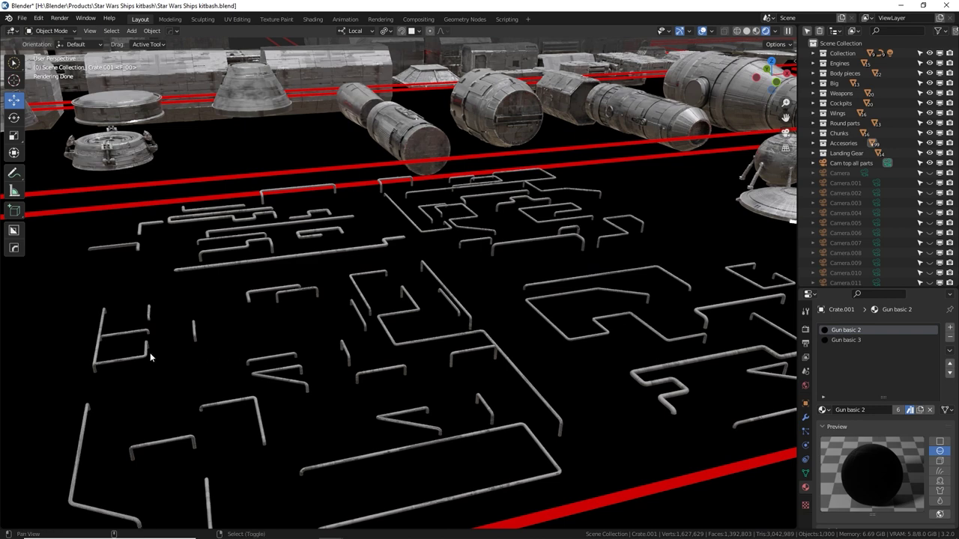
middle_drag(193, 344, 221, 344)
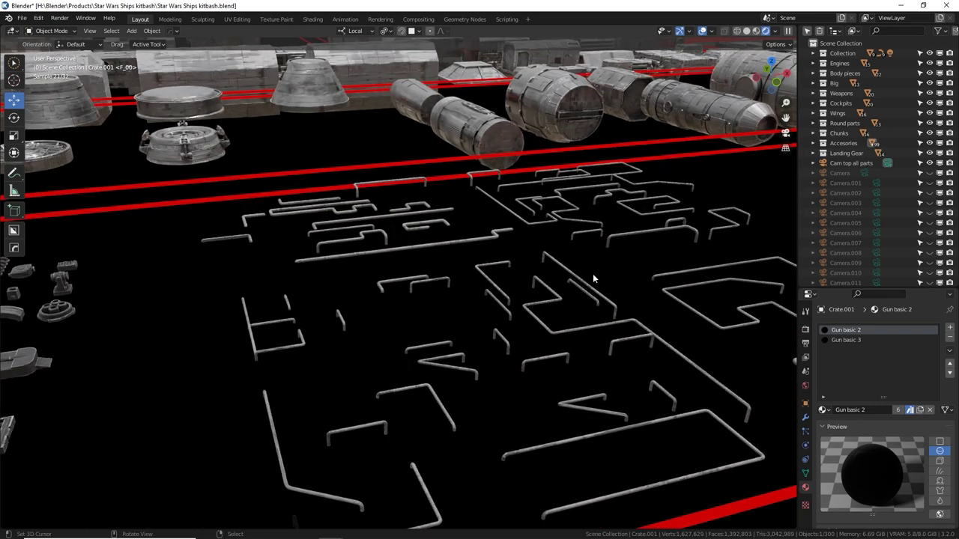
shift+middle_drag(205, 293, 470, 282)
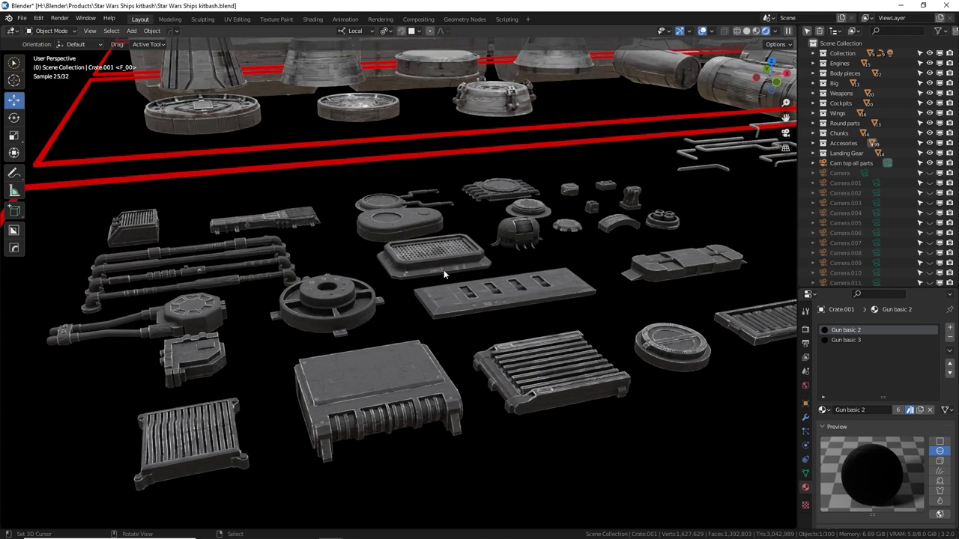
Step: Frame the octagonal grille part up close, and examine the surrounding machine parts from several angles
key(KP_Decimal)
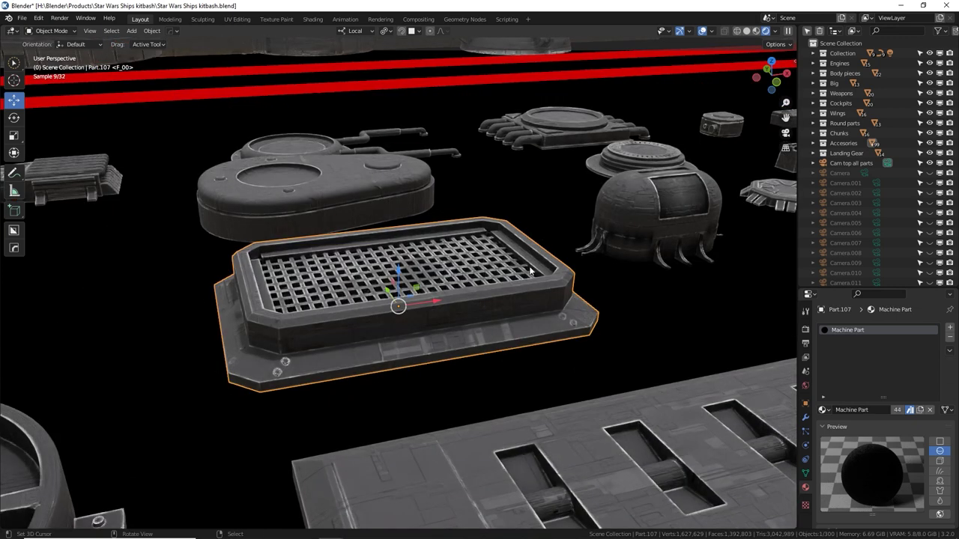
scroll(454, 301, down, 5)
mouse_move(407, 323)
middle_down()
mouse_move(566, 335)
mouse_move(537, 259)
mouse_move(596, 334)
mouse_move(485, 319)
mouse_move(447, 322)
mouse_move(533, 323)
mouse_move(385, 336)
mouse_move(400, 323)
middle_up()
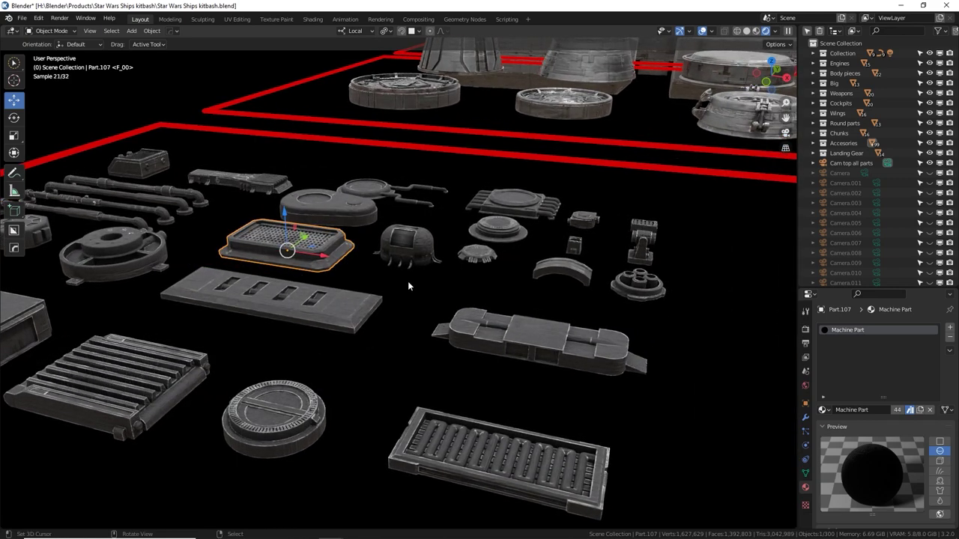
middle_drag(409, 284, 432, 310)
scroll(433, 309, down, 2)
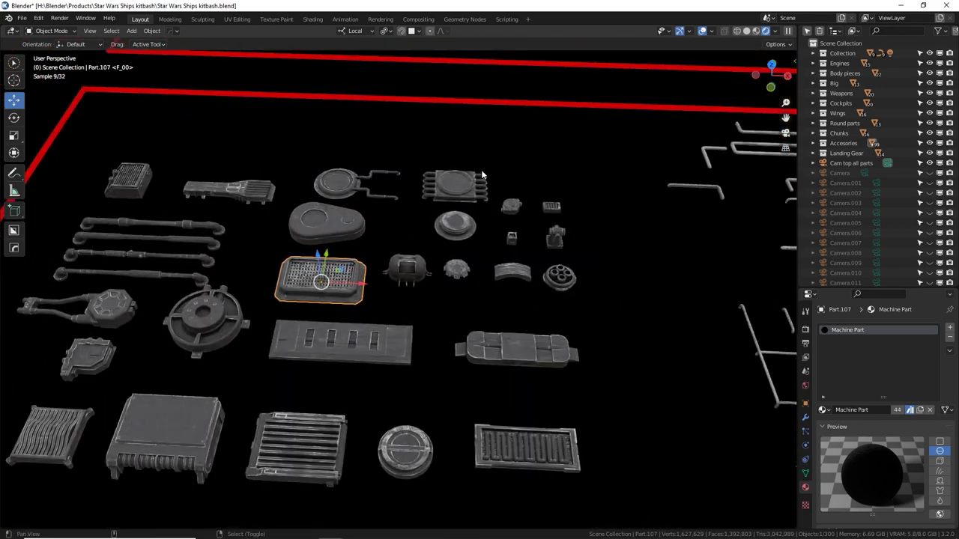
Step: Examine the chunks section, selecting the boxy panelled block and the long chamfered hull block below it
shift+middle_drag(481, 170, 518, 245)
click(480, 200)
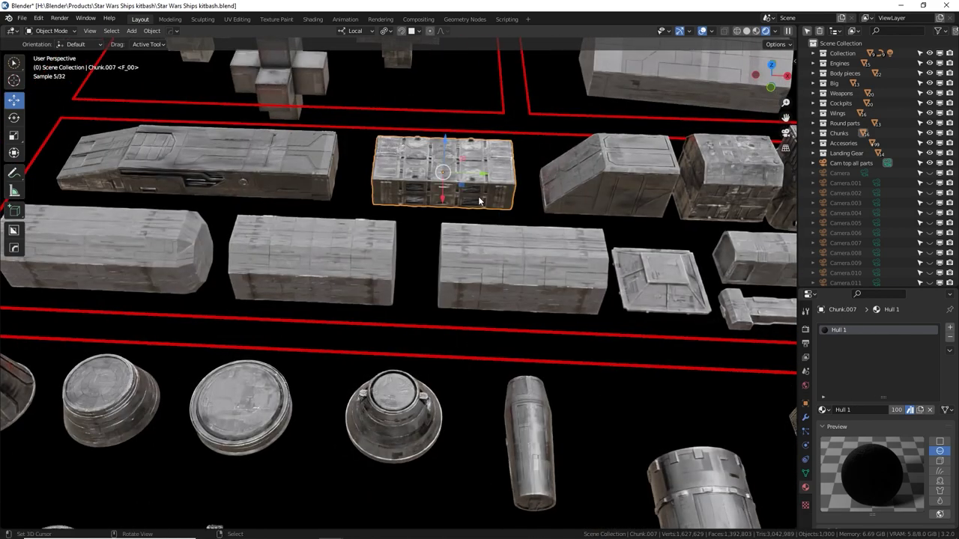
click(498, 249)
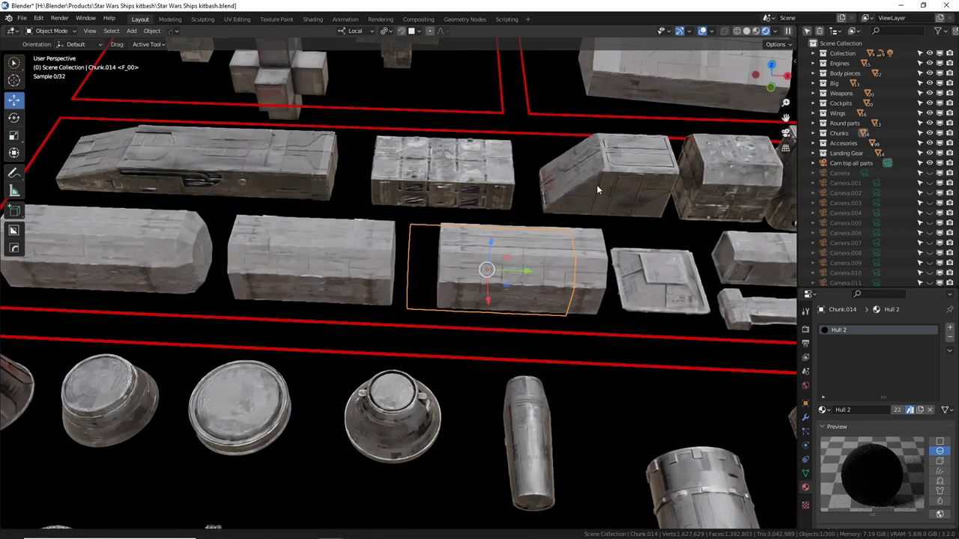
shift+middle_drag(596, 184, 551, 183)
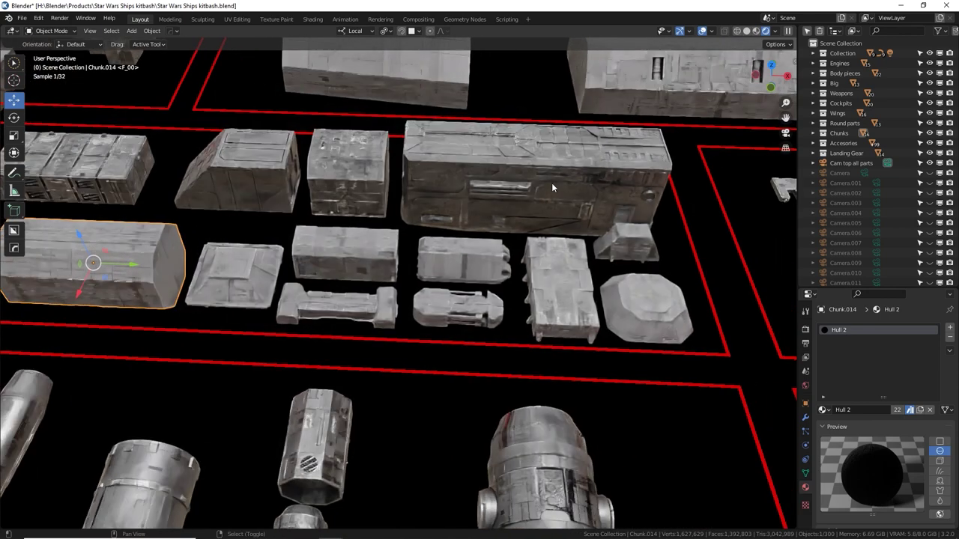
middle_drag(577, 257, 498, 344)
Step: Select and frame the white Panels 4b test cube cluster, and view it among the neighbouring material samples
click(182, 139)
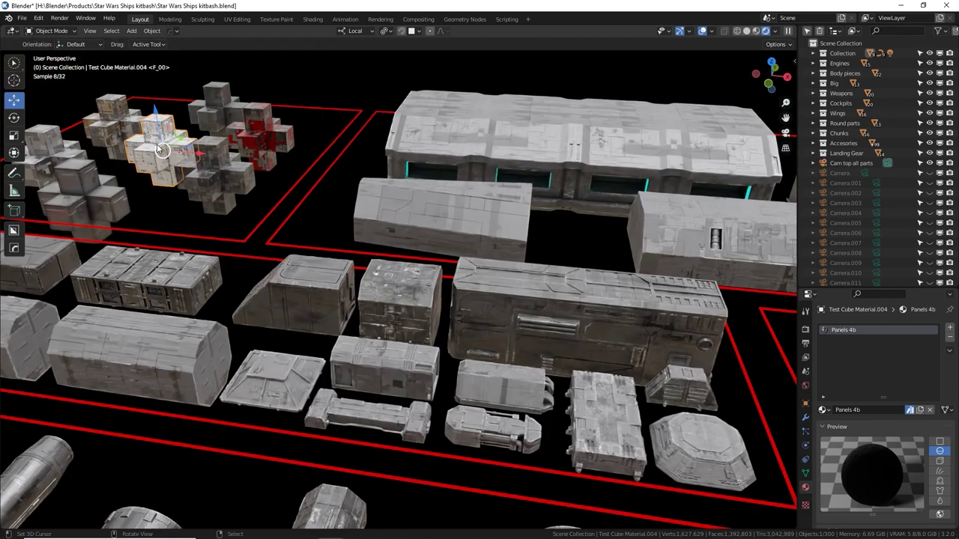
key(KP_Decimal)
middle_drag(279, 268, 353, 260)
scroll(364, 259, down, 4)
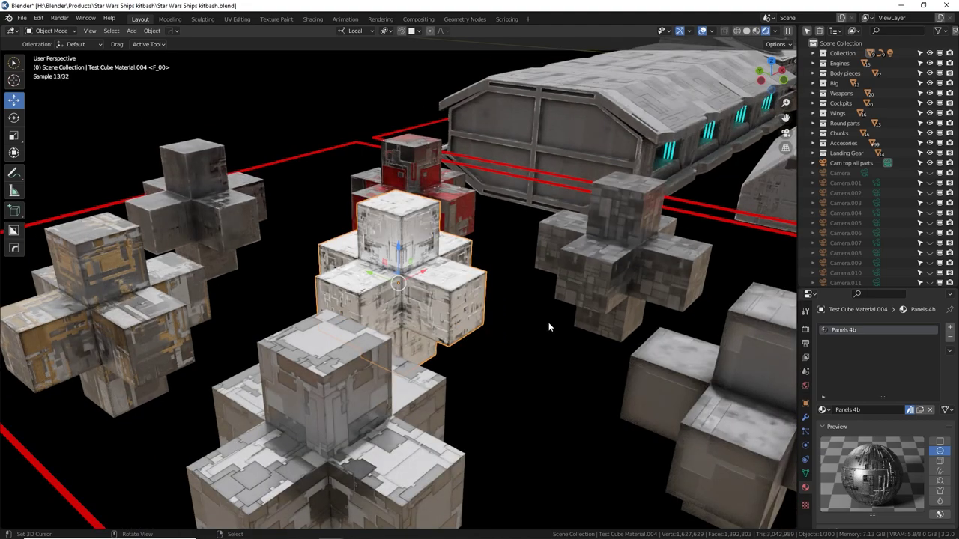
Step: Select and frame the Panels 3 test cube cluster, and compare it with the red, white and worn metal samples
middle_drag(559, 321, 603, 258)
click(607, 262)
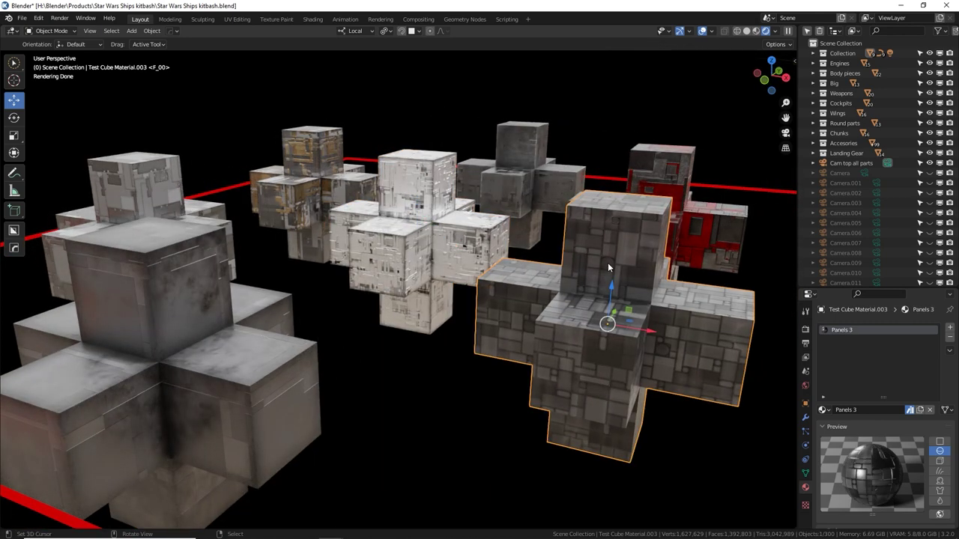
key(KP_Decimal)
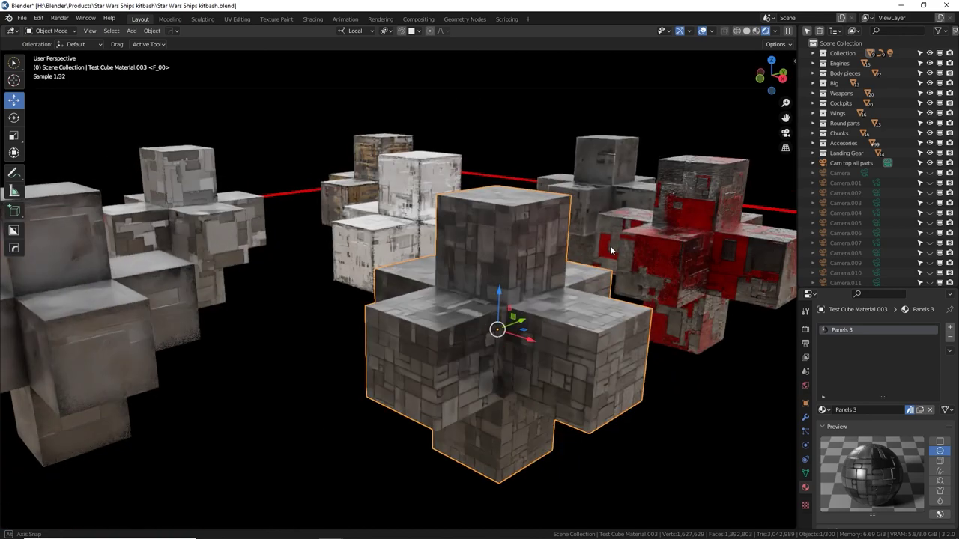
middle_drag(645, 237, 604, 241)
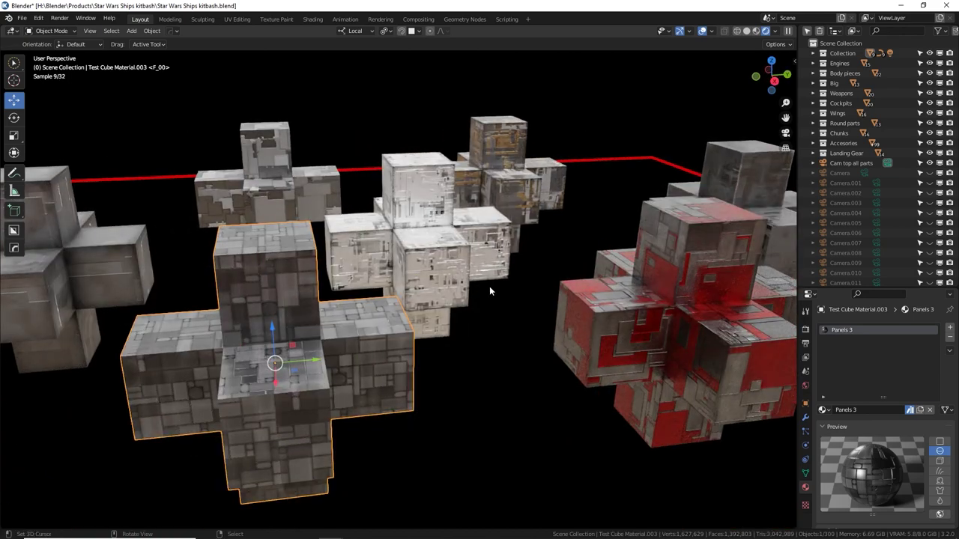
scroll(490, 286, up, 1)
shift+middle_drag(264, 349, 454, 349)
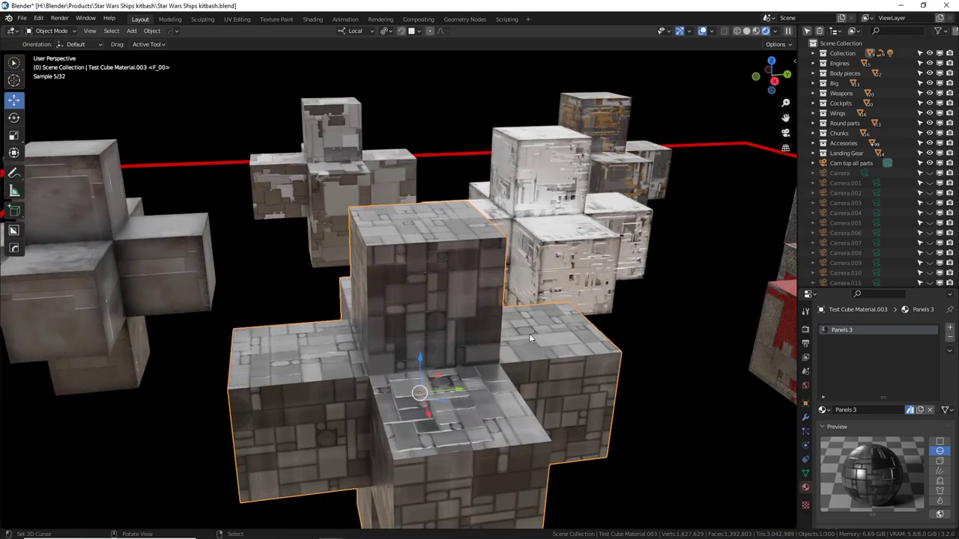
shift+middle_drag(534, 310, 604, 367)
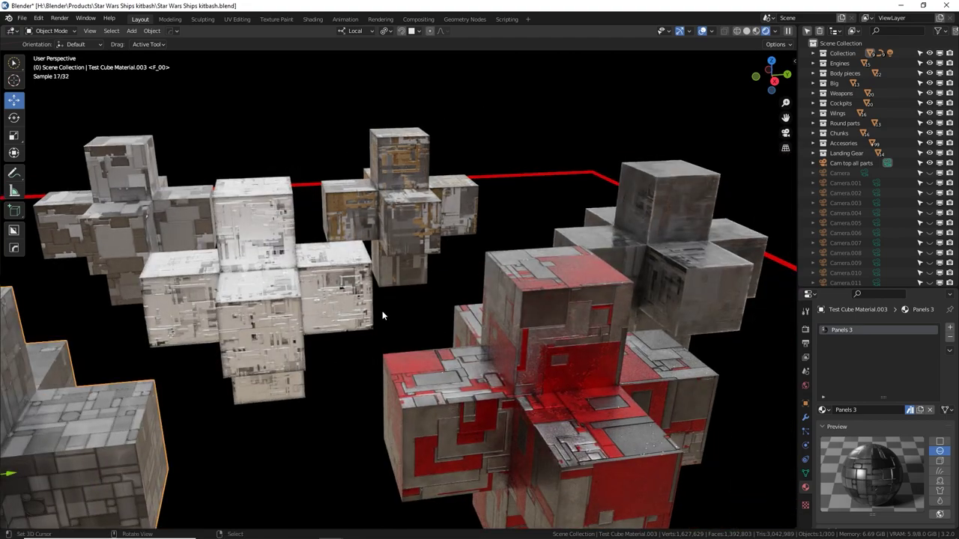
middle_drag(329, 236, 413, 276)
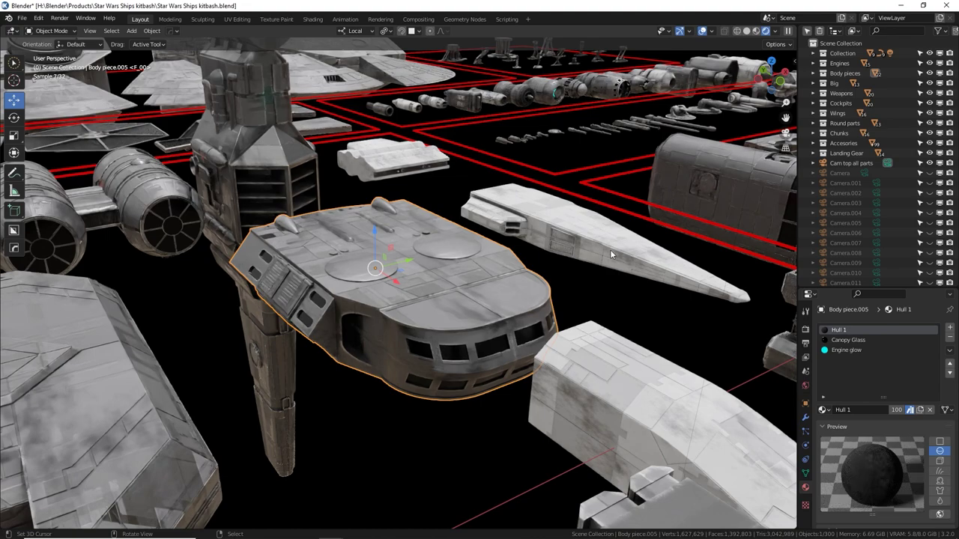
Step: Inspect the rounded hull body piece with windows up close, including its louvred side panels and roof discs
scroll(564, 273, up, 4)
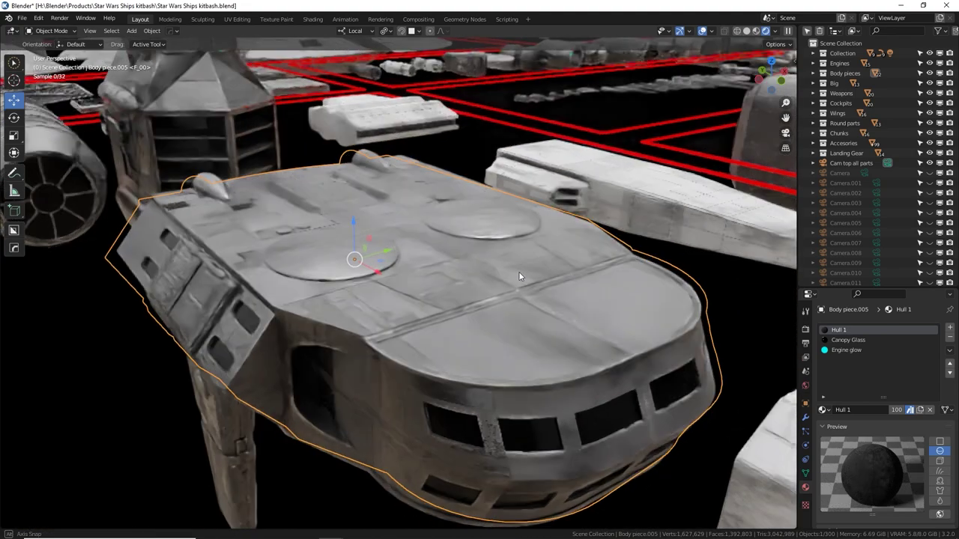
middle_drag(518, 271, 547, 241)
scroll(541, 273, up, 1)
scroll(541, 273, up, 2)
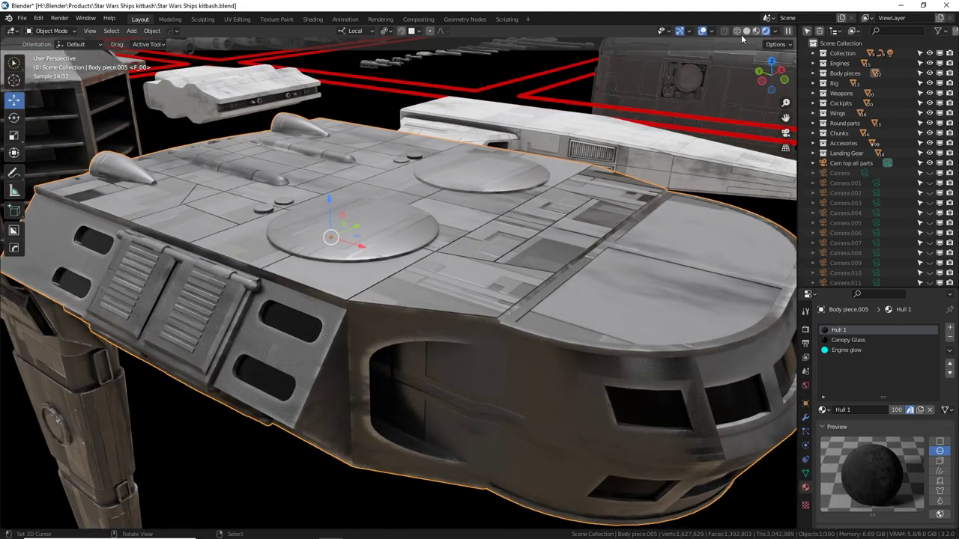
Step: Split the 3D viewport horizontally and make the upper area a Shader Editor showing the Hull 1 node tree
drag(794, 28, 776, 149)
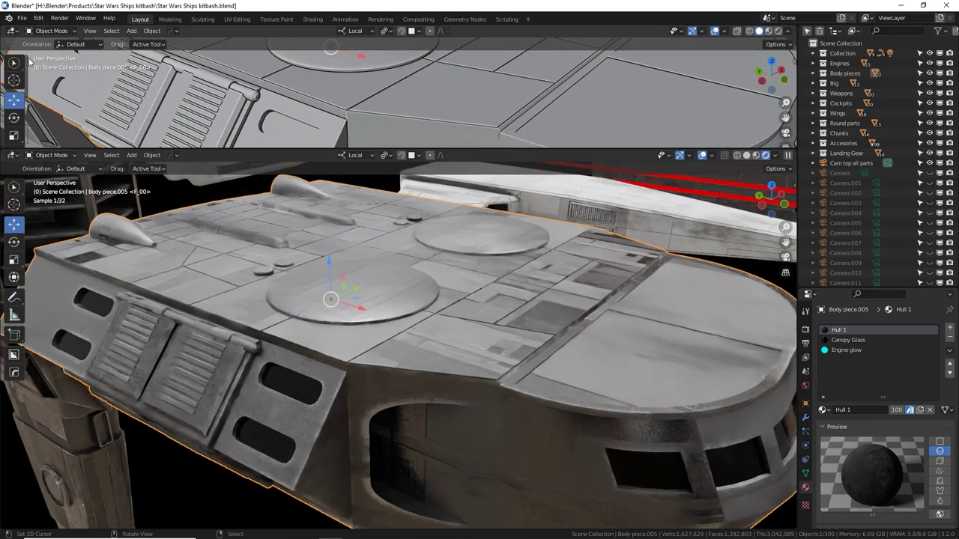
click(12, 31)
click(36, 135)
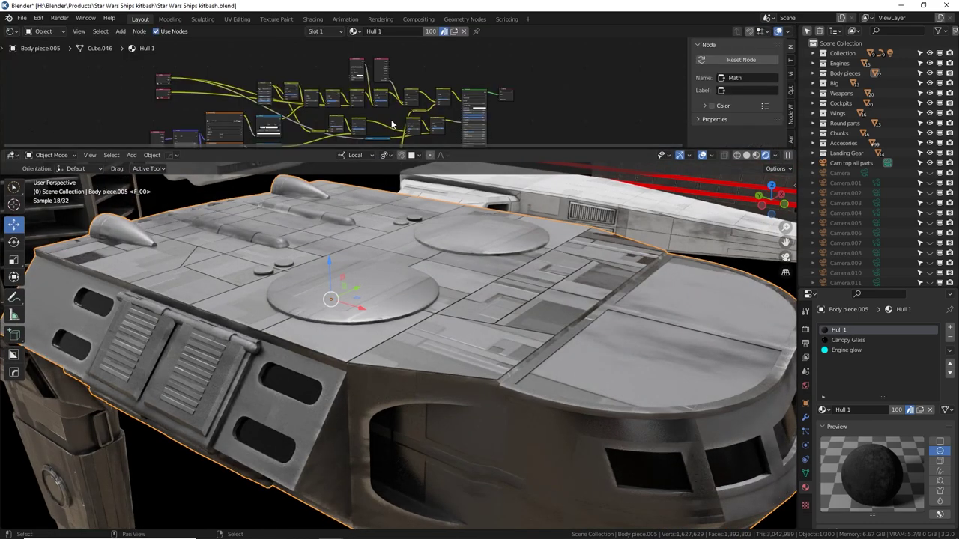
middle_drag(392, 110, 402, 101)
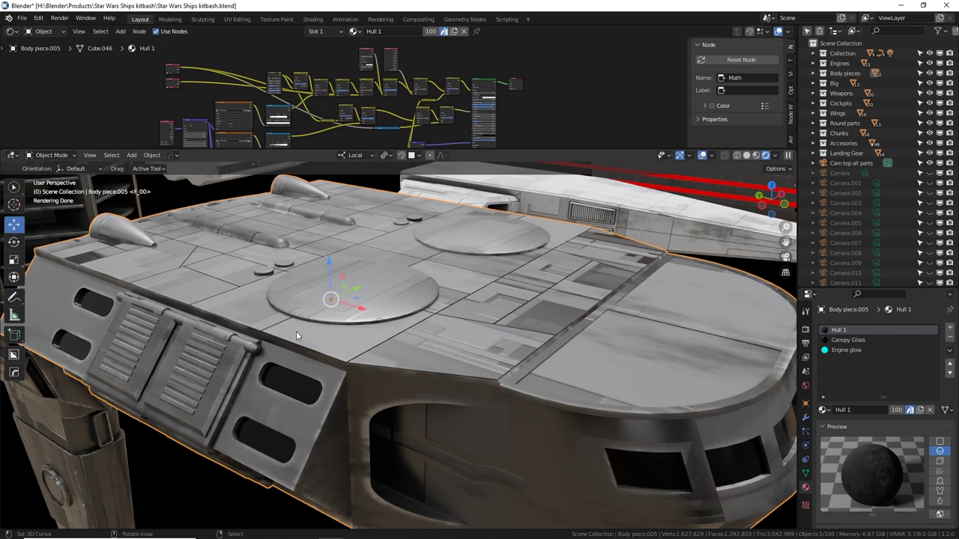
Step: Select the tapered white hull piece to view its Bright metal nodes, and reselect the rounded hull piece with windows
scroll(296, 331, down, 5)
click(537, 282)
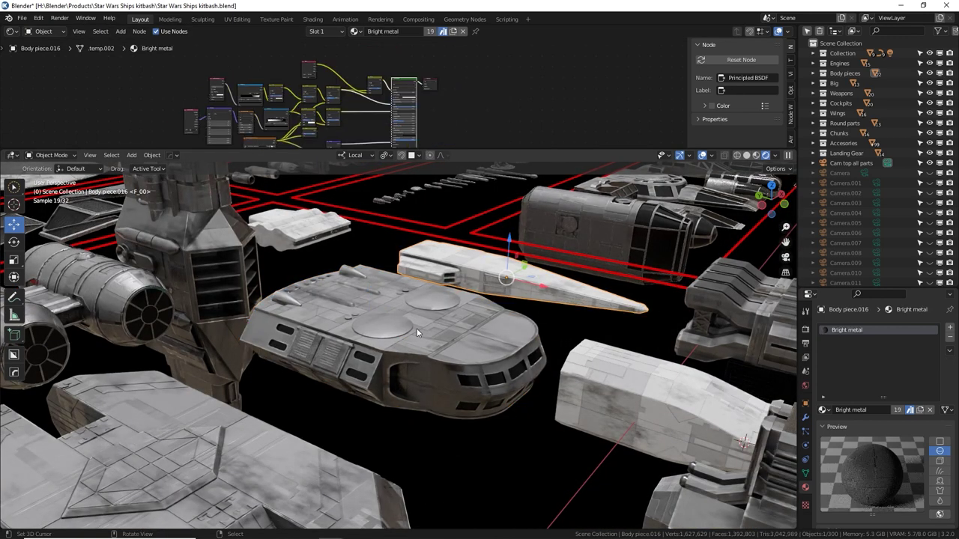
scroll(431, 317, up, 5)
click(430, 316)
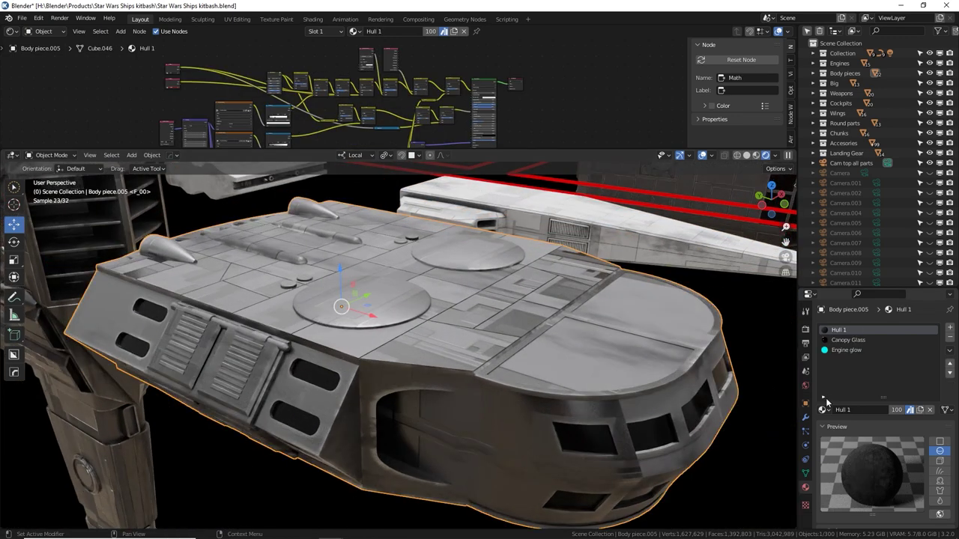
Step: Examine the Hull 1 shader nodes up close, focusing on the node group with the Bright, Radius and noise settings
click(823, 410)
middle_drag(526, 349, 547, 351)
middle_drag(341, 115, 391, 103)
scroll(407, 132, up, 2)
scroll(391, 102, up, 5)
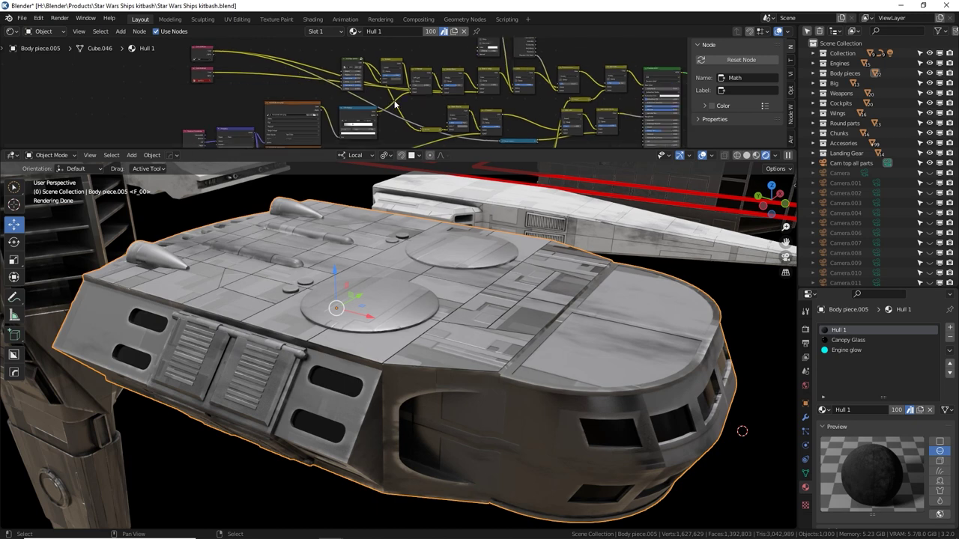
scroll(317, 105, up, 5)
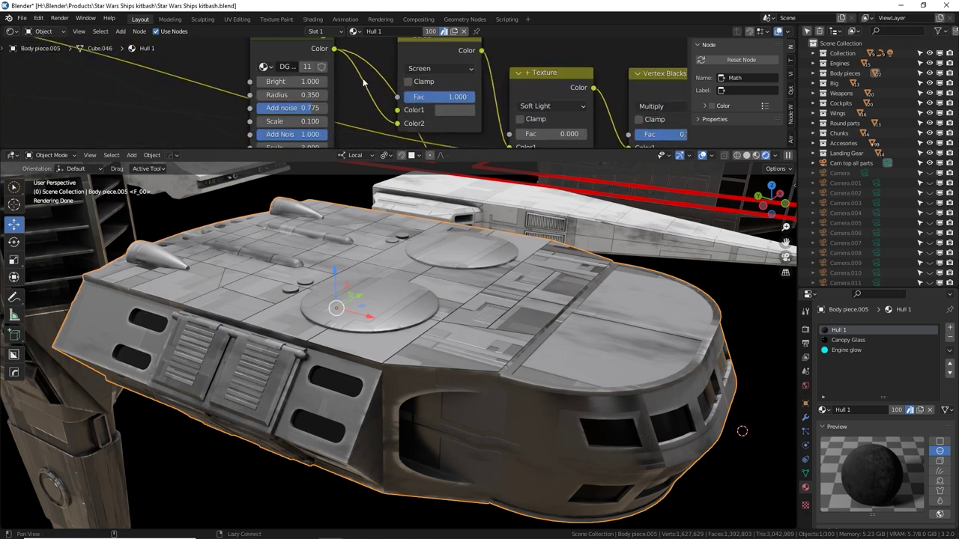
middle_drag(362, 78, 361, 55)
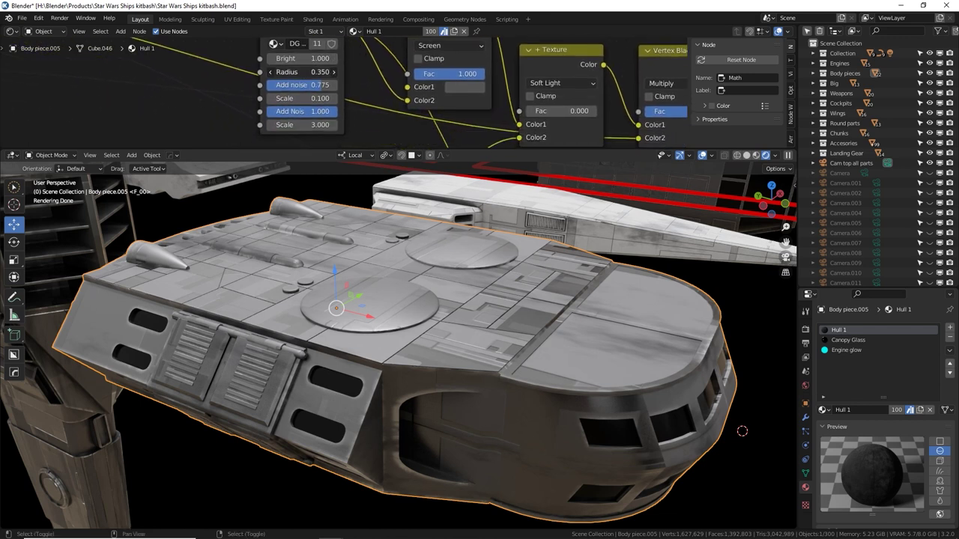
Step: In the Hull 1 material's node group, set Radius to 0.810 and both noise amounts to 0.000, checking the hull up close
drag(302, 72, 318, 71)
scroll(504, 364, up, 4)
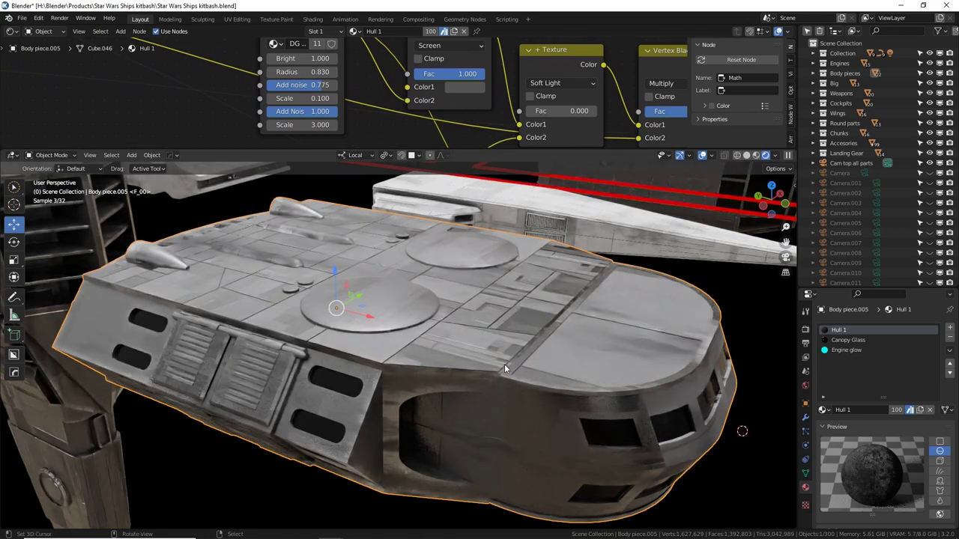
scroll(476, 347, up, 3)
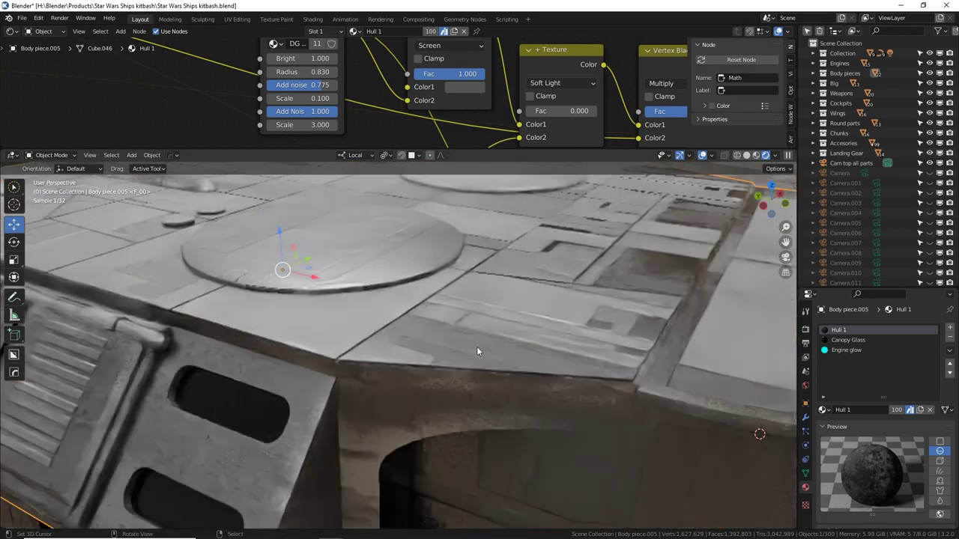
middle_drag(467, 343, 428, 308)
drag(311, 72, 268, 86)
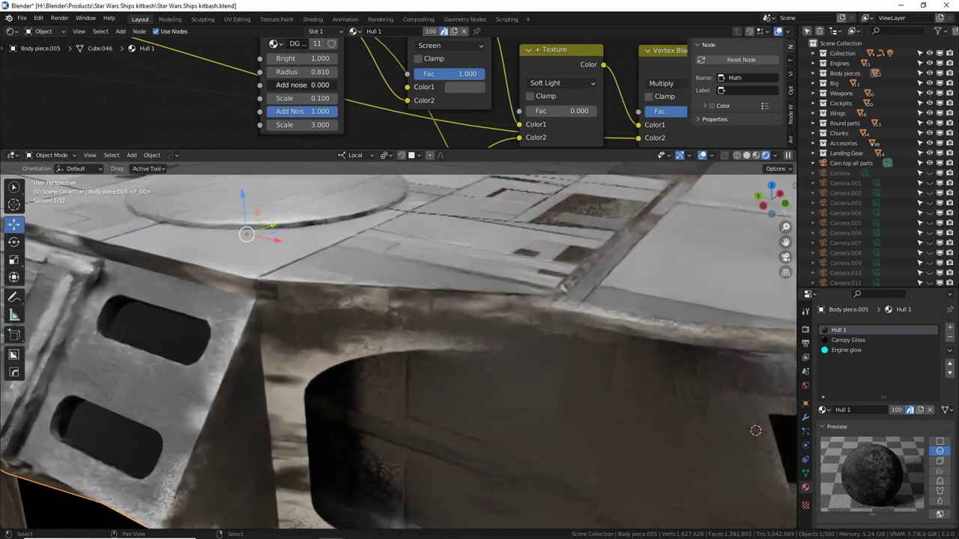
drag(324, 112, 267, 112)
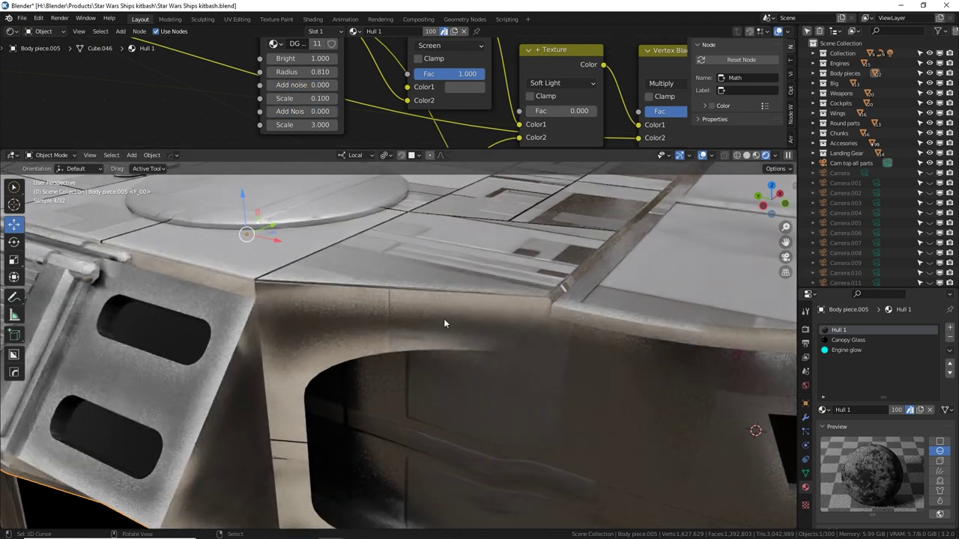
Step: In the edge node group, set Radius to 0.370, the noise amounts to 0.575 and 1.000, and their scales to 2.510 and 2.970
mouse_move(310, 85)
mouse_down()
mouse_move(338, 85)
mouse_move(346, 99)
mouse_move(318, 98)
mouse_up()
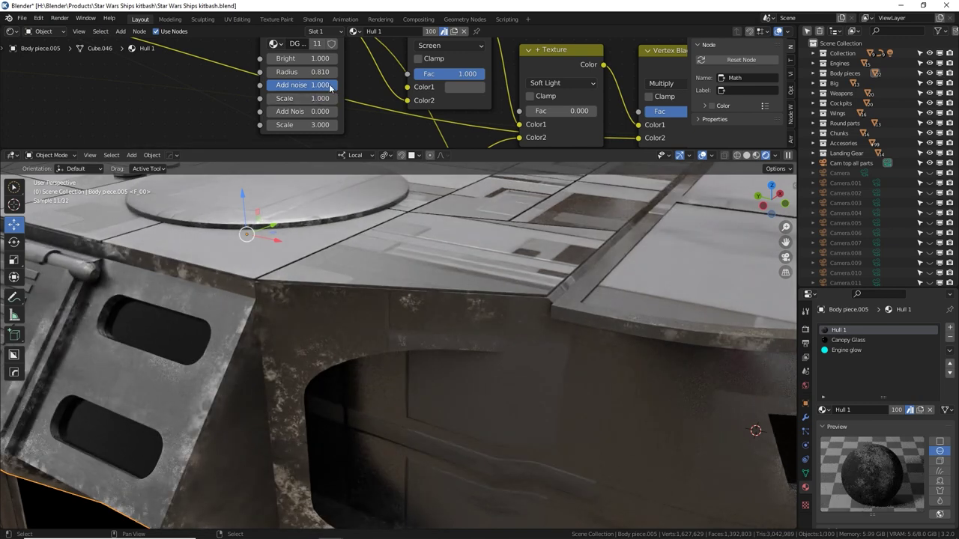
drag(317, 72, 312, 72)
drag(314, 85, 258, 85)
mouse_move(301, 111)
mouse_down()
mouse_move(337, 111)
mouse_move(298, 98)
mouse_move(315, 98)
mouse_move(301, 124)
mouse_up()
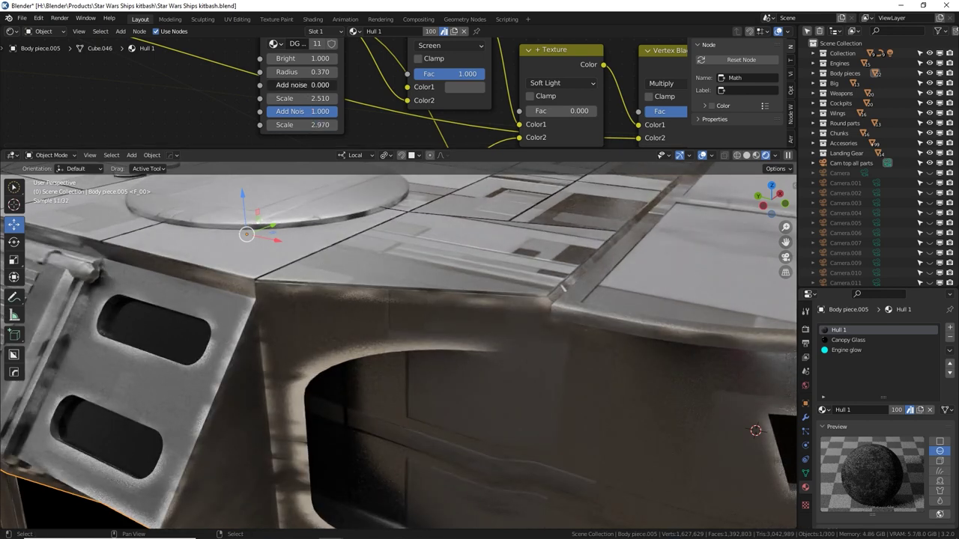
drag(304, 85, 348, 85)
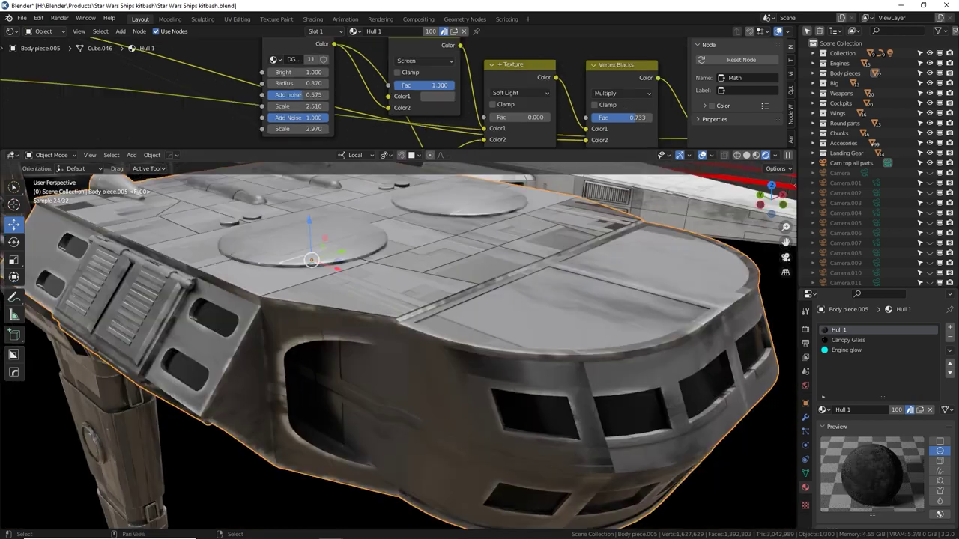
Step: Test the Screen mix factor at 0.000, restore it to 1.000, and set the + Texture node's Soft Light factor to 0.542
drag(434, 86, 374, 85)
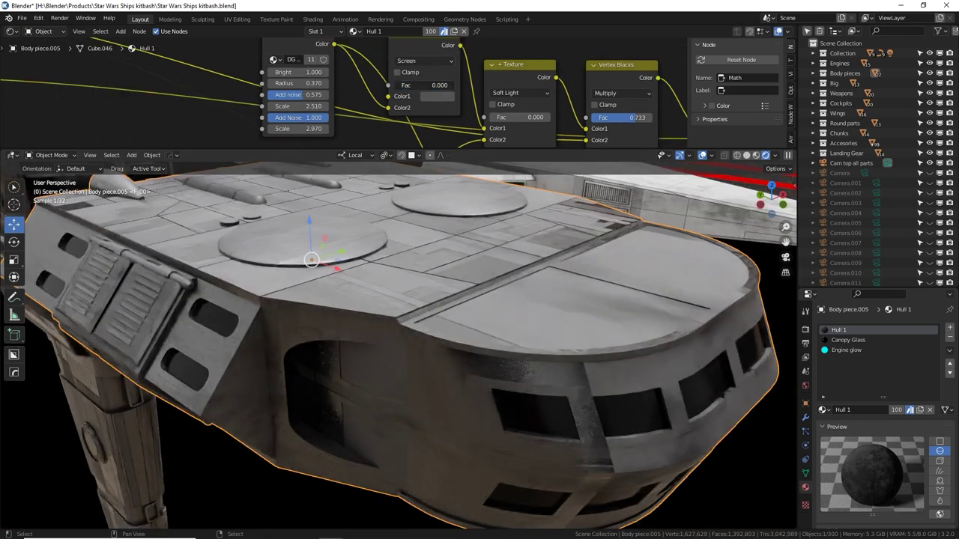
middle_drag(468, 122, 386, 100)
mouse_move(439, 96)
mouse_down()
mouse_move(470, 96)
mouse_move(448, 95)
mouse_up()
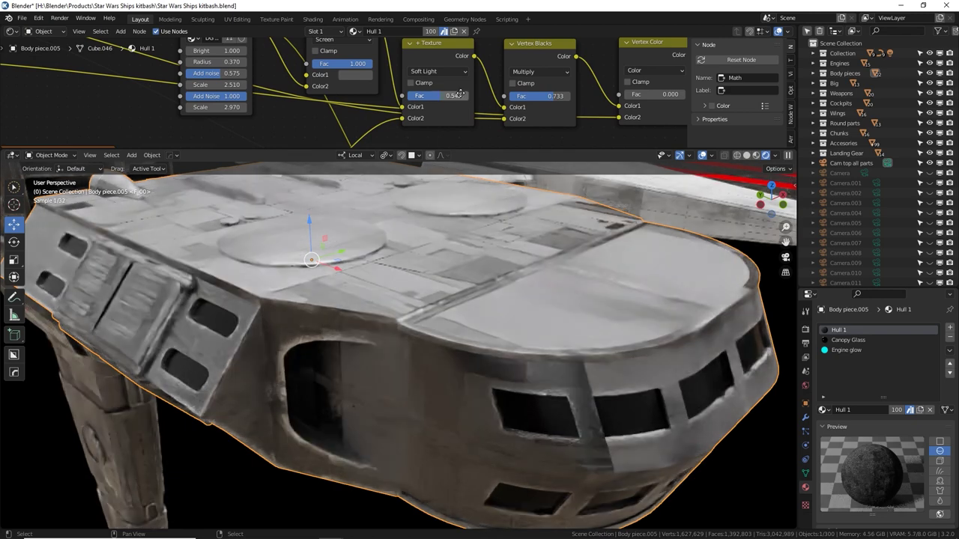
middle_drag(459, 94, 410, 97)
Step: Inspect the Vertex Blacks and Vertex Color mix nodes, and test the effect of the AO node's factor on the hull
click(482, 50)
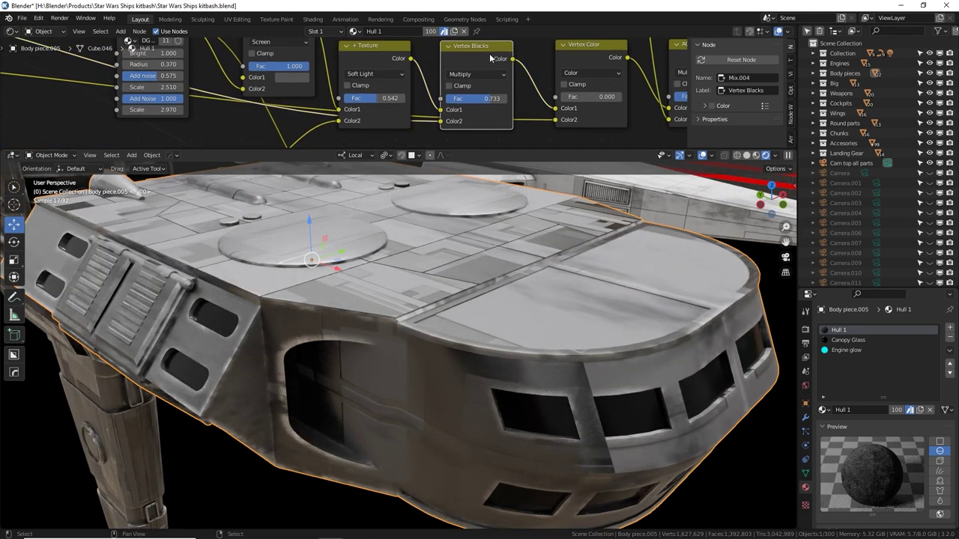
middle_drag(489, 53, 473, 58)
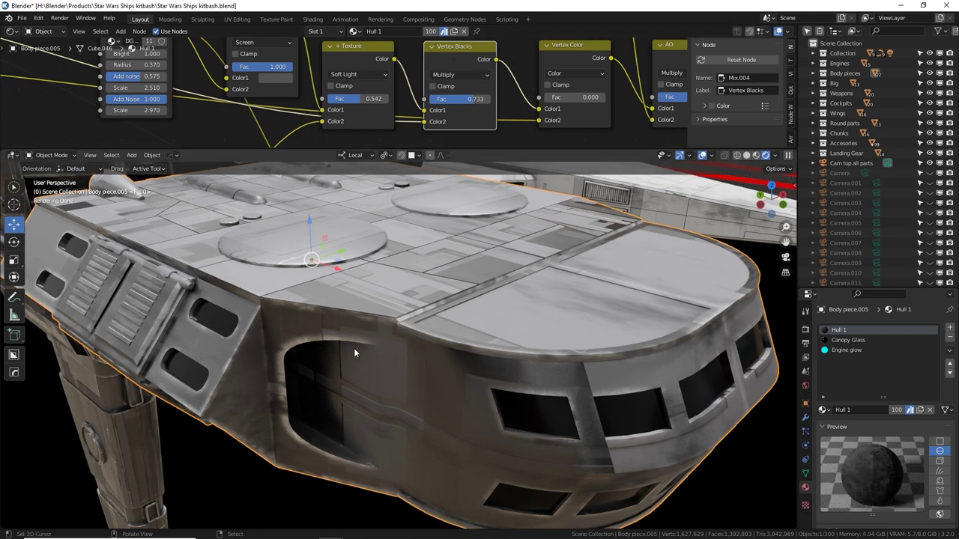
click(592, 44)
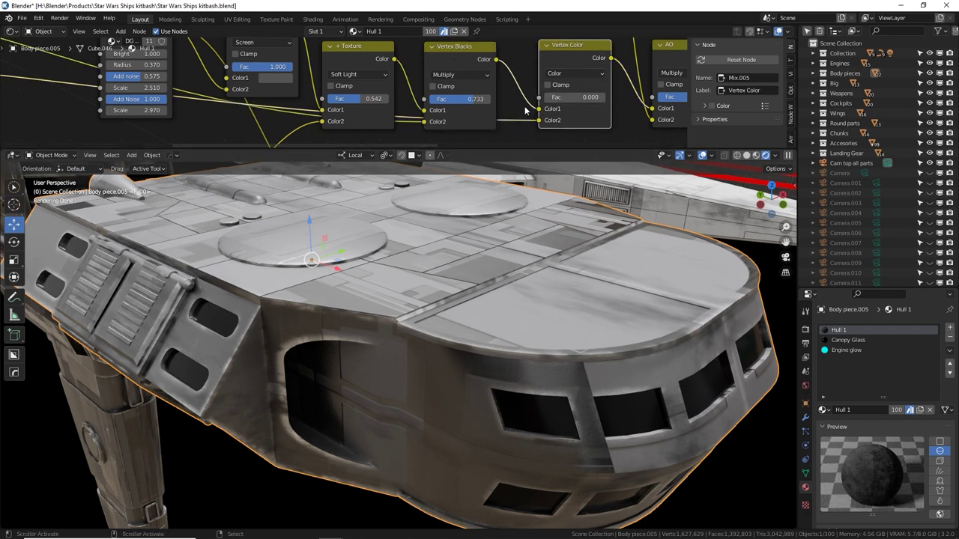
middle_drag(514, 100, 474, 103)
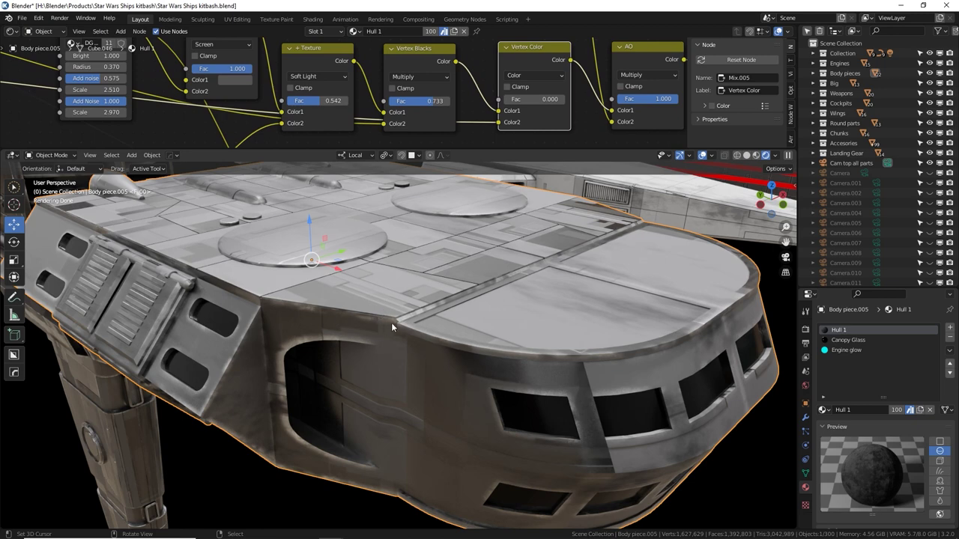
ctrl+scroll(472, 117, down, 6)
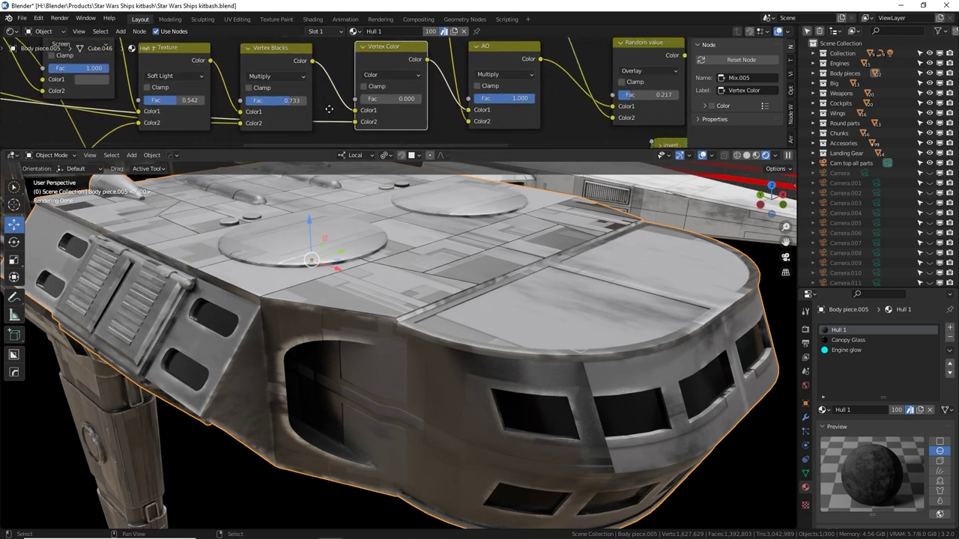
mouse_move(502, 98)
mouse_down()
mouse_move(442, 98)
mouse_move(509, 102)
mouse_up()
middle_drag(509, 101, 354, 103)
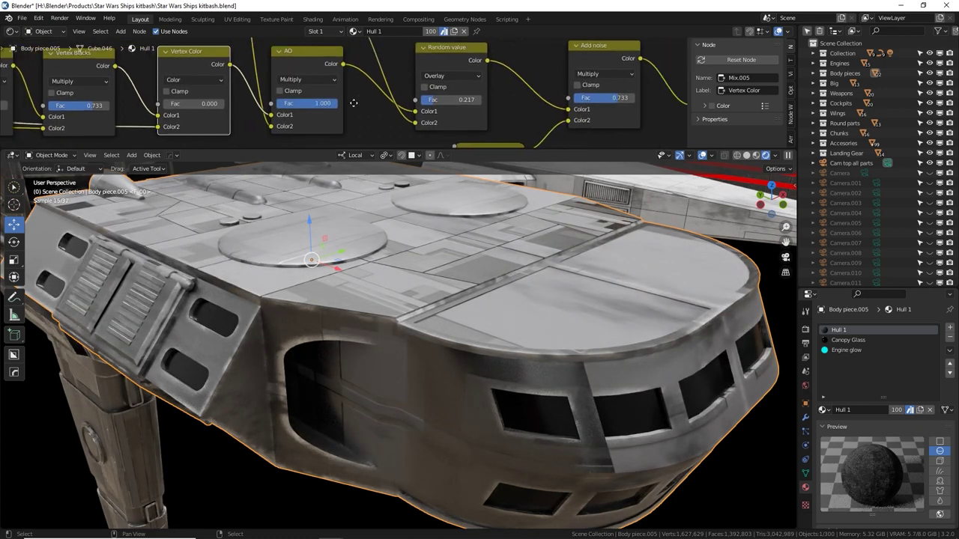
Step: Set the Random value node's Overlay factor to 0.383 and the base color's Add noise factor to 1.000
mouse_move(451, 98)
mouse_down()
mouse_move(480, 98)
mouse_move(420, 100)
mouse_move(482, 99)
mouse_move(444, 99)
mouse_up()
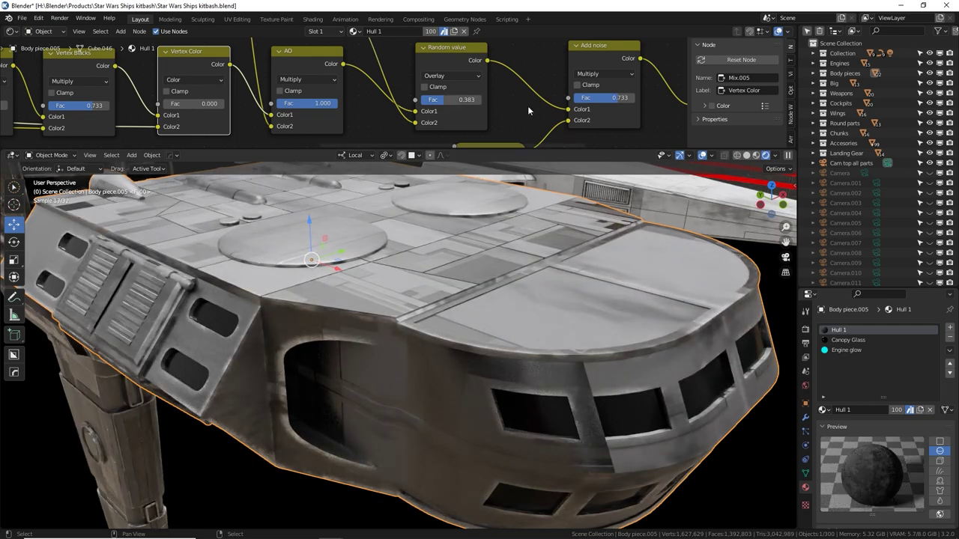
alt+drag(528, 106, 335, 109)
drag(410, 101, 445, 100)
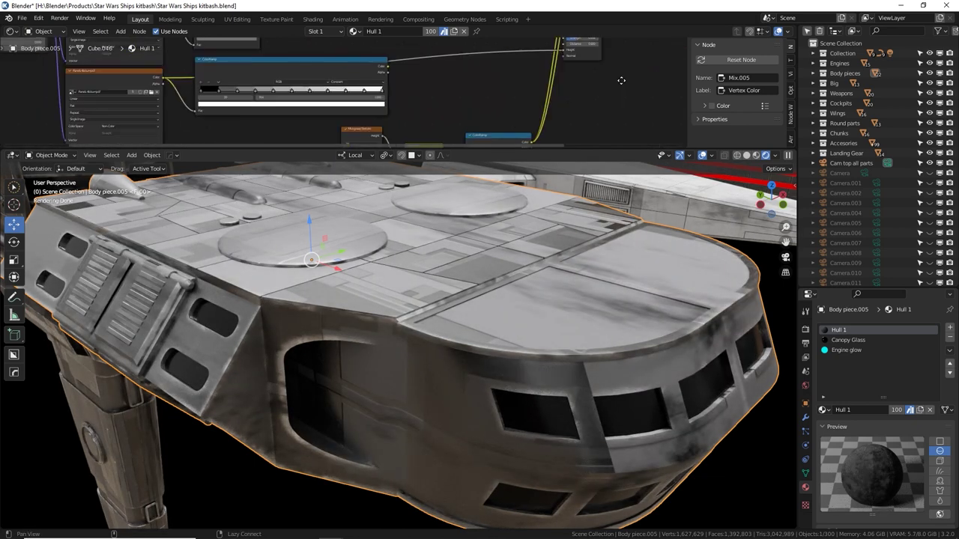
Step: Try different scales on the upper Musgrave Texture of the noise branch and set its Scale to 6.600
alt+drag(621, 82, 620, 76)
alt+drag(461, 75, 472, 130)
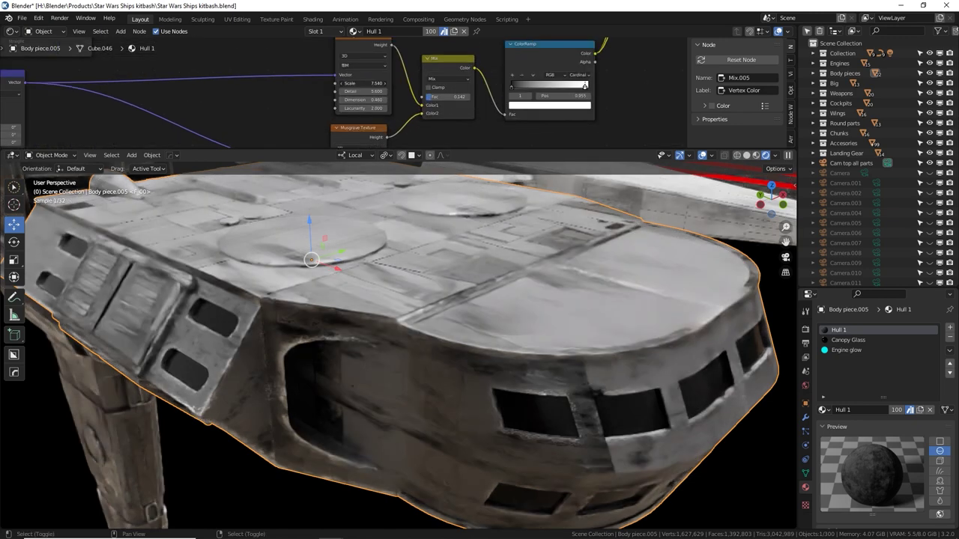
shift+drag(358, 84, 371, 84)
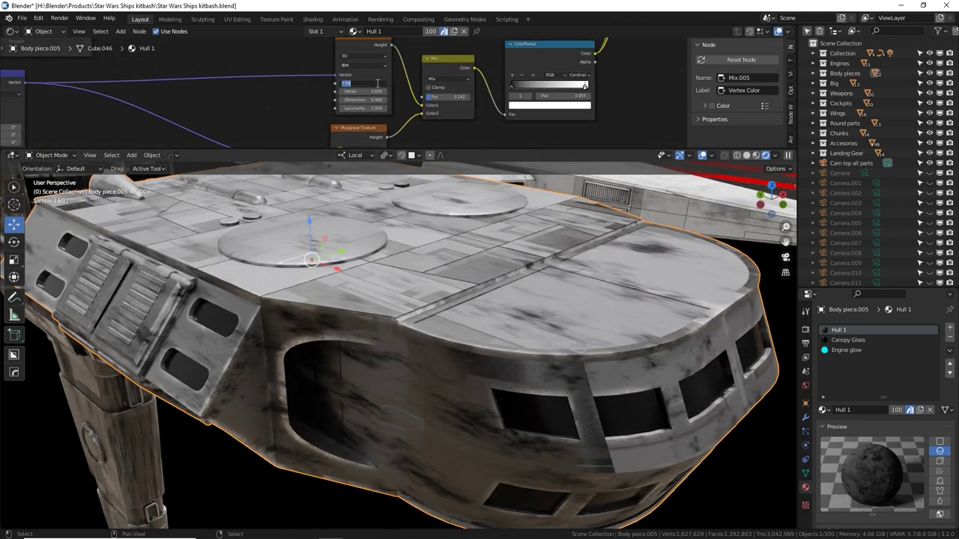
text(0)
key(Return)
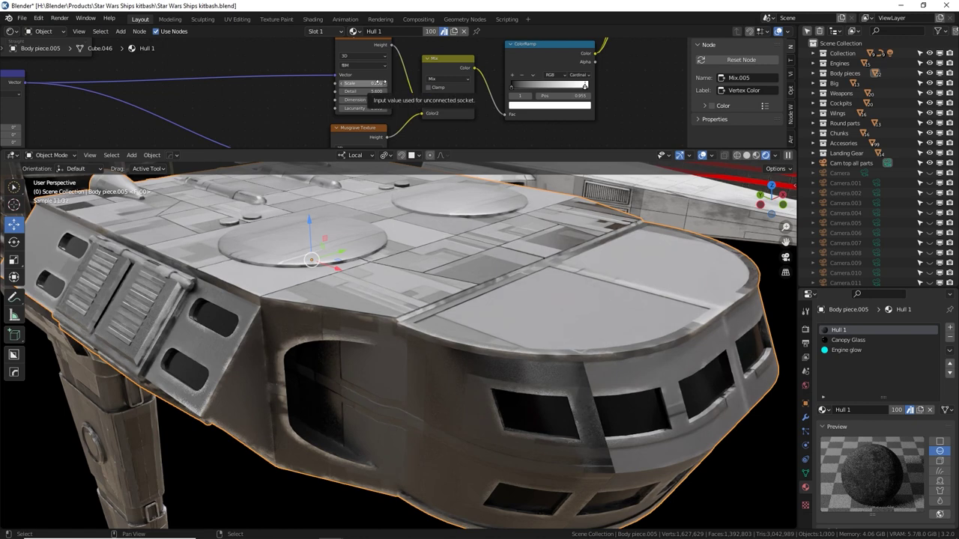
drag(363, 84, 354, 83)
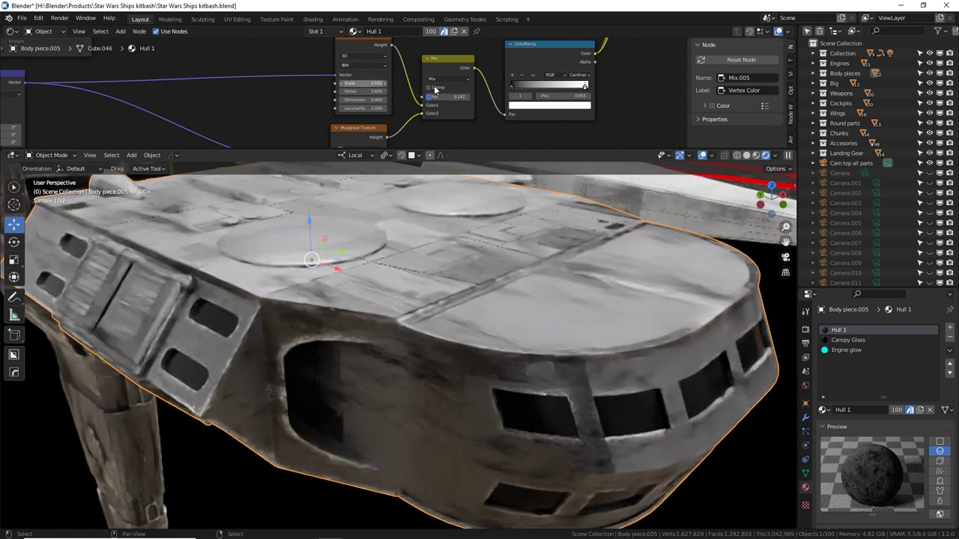
Step: Set the noise ColorRamp's black stop to 0.000 and its white stop to about 0.918, with the Musgrave Mix factor at 0.433
mouse_move(513, 87)
mouse_down()
mouse_move(581, 88)
mouse_move(499, 87)
mouse_up()
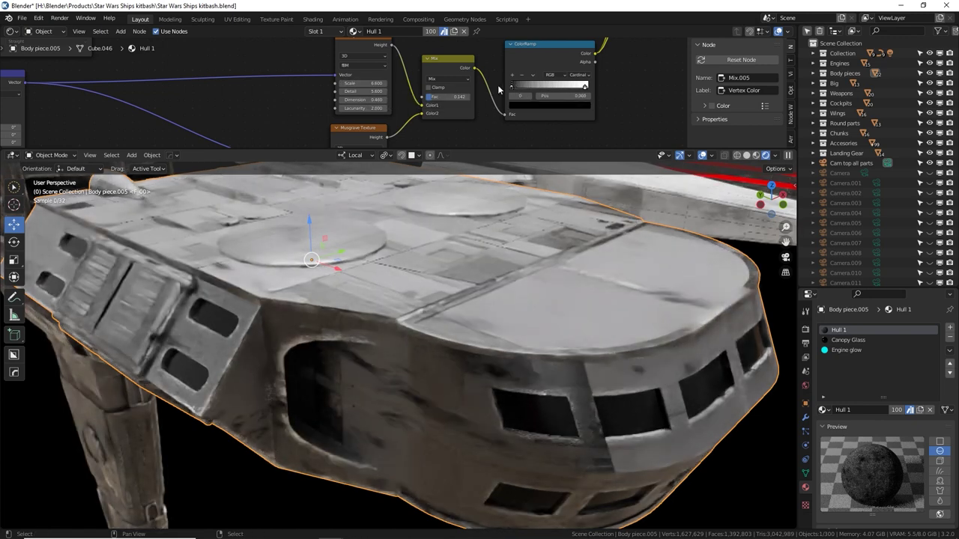
mouse_move(584, 87)
mouse_down()
mouse_move(500, 96)
mouse_move(583, 98)
mouse_up()
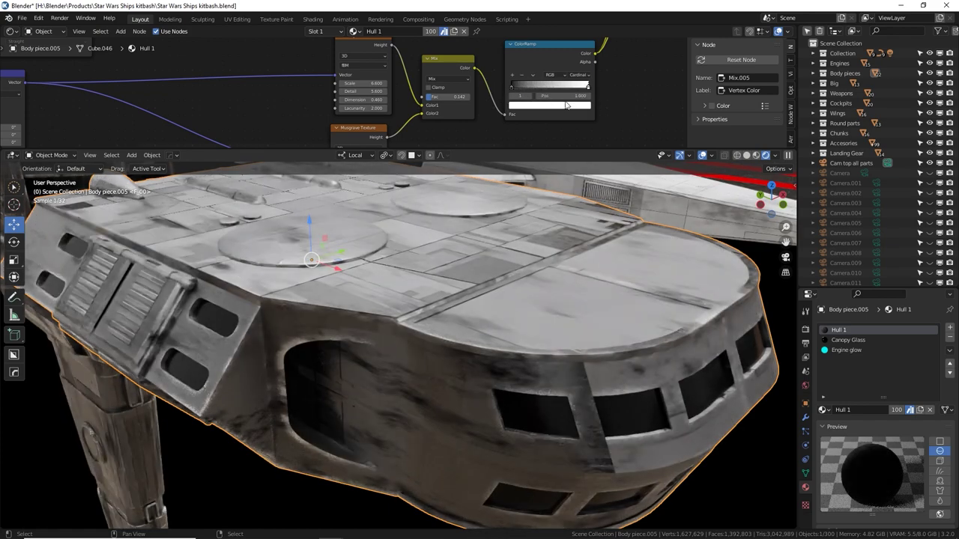
middle_drag(439, 125, 434, 87)
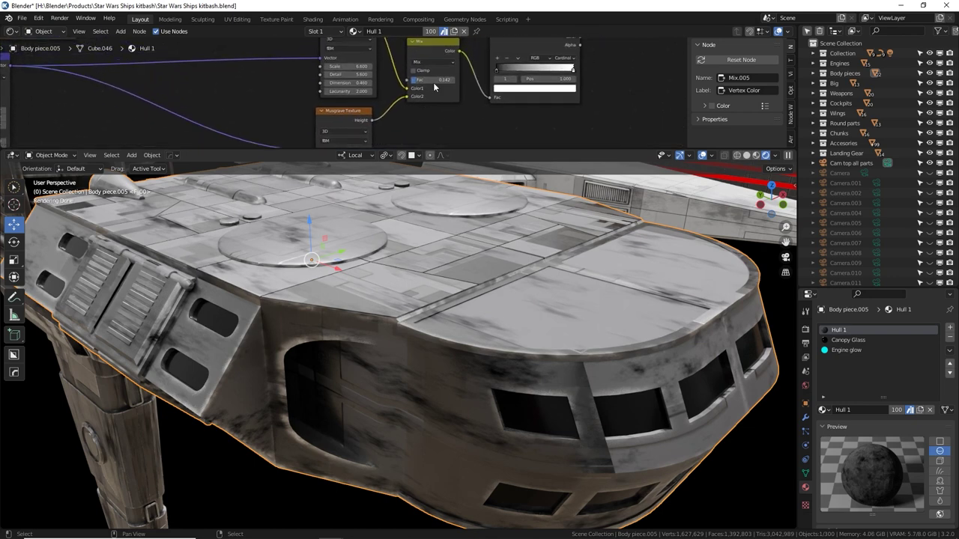
mouse_move(417, 81)
mouse_down()
mouse_move(441, 81)
mouse_move(410, 80)
mouse_move(429, 80)
mouse_up()
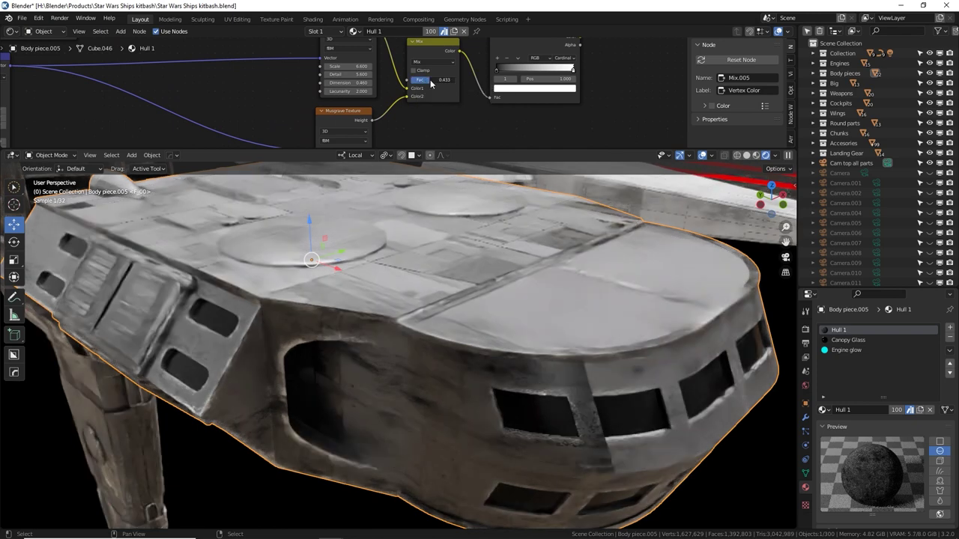
drag(558, 66, 552, 68)
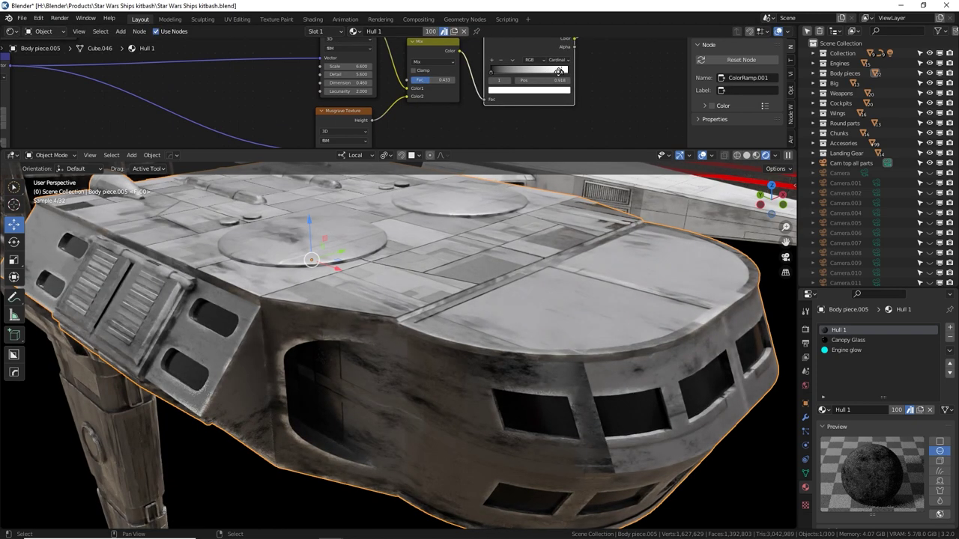
Step: In the roughness mix chain, set the Add noise factor to 1.000 and the Base + edge factor to 0.833, checking the hull's rear
middle_drag(553, 70, 293, 79)
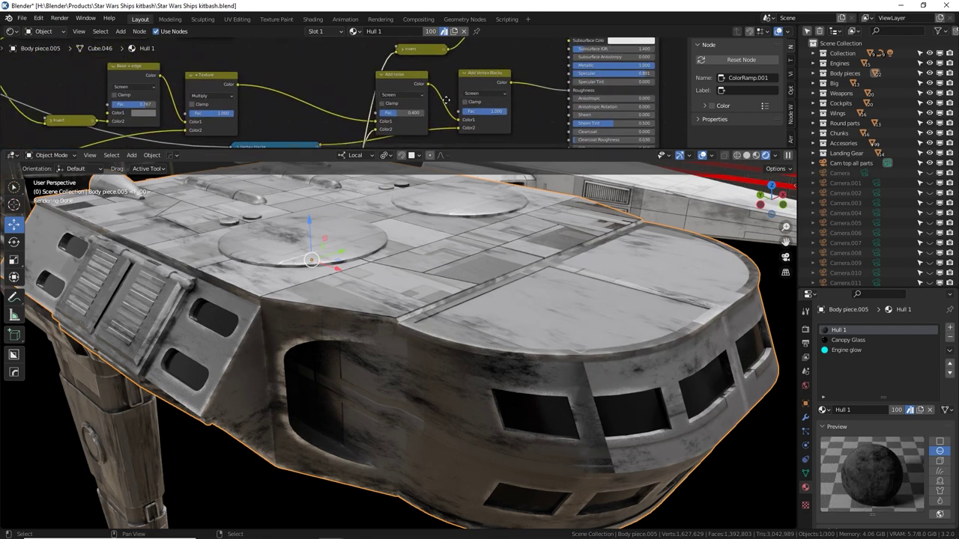
middle_drag(446, 100, 594, 101)
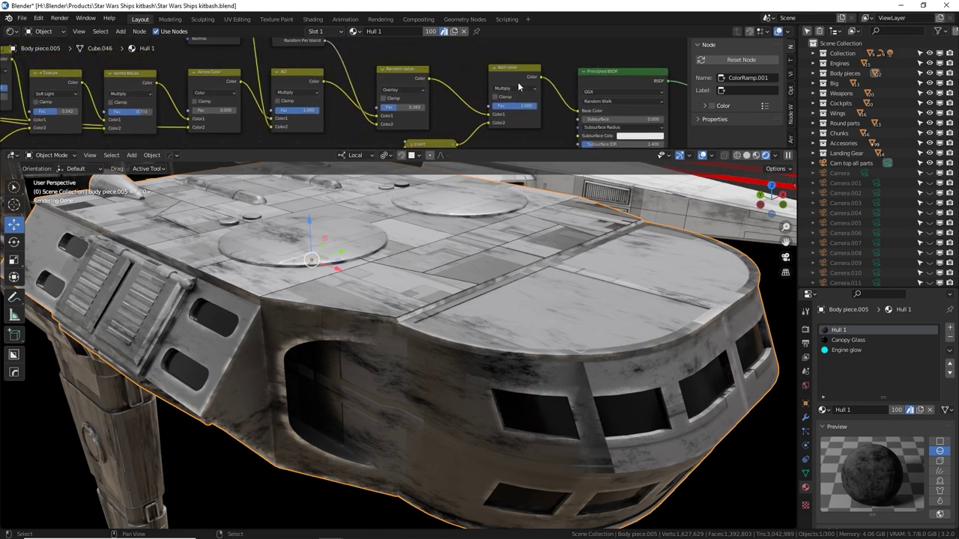
middle_drag(469, 104, 506, 109)
middle_drag(325, 83, 312, 81)
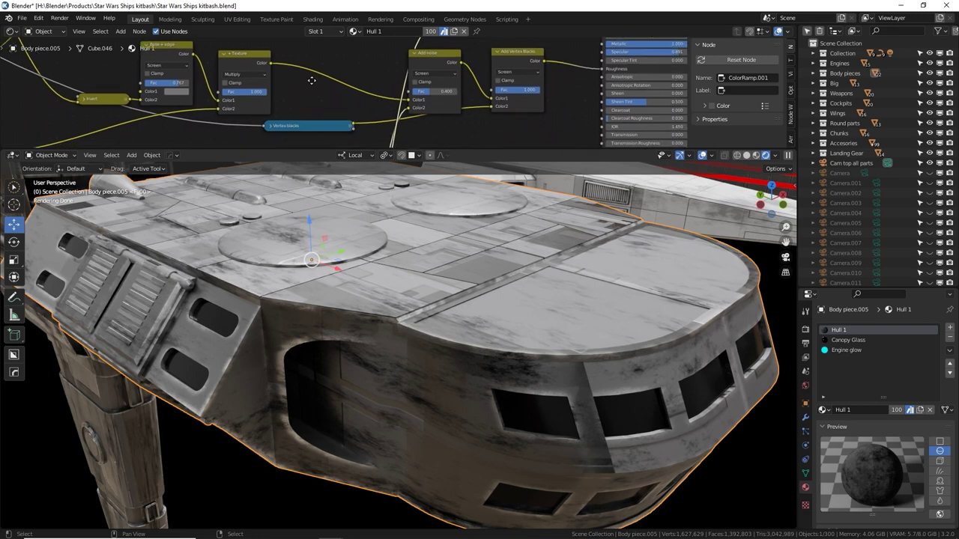
scroll(456, 77, up, 1)
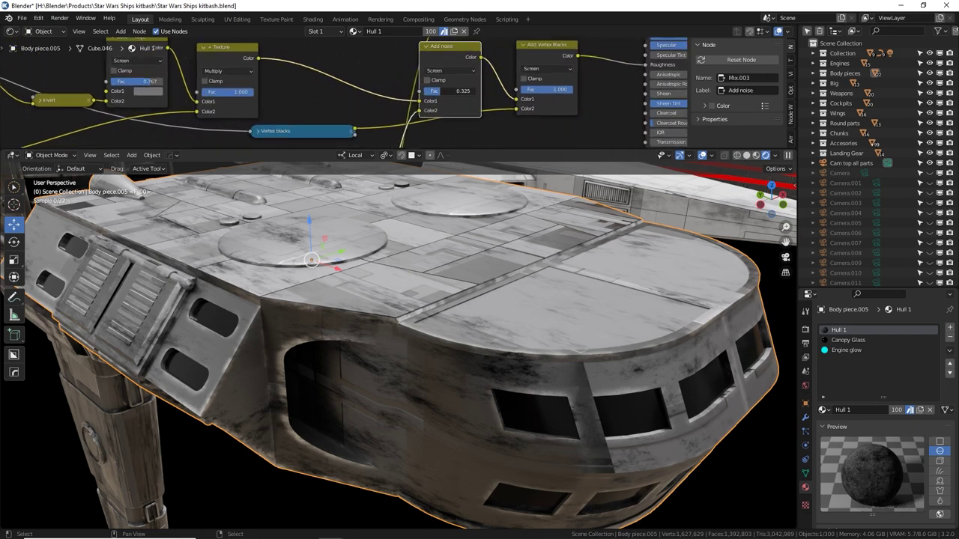
mouse_move(440, 91)
mouse_down()
mouse_move(424, 91)
mouse_move(476, 92)
mouse_move(424, 92)
mouse_up()
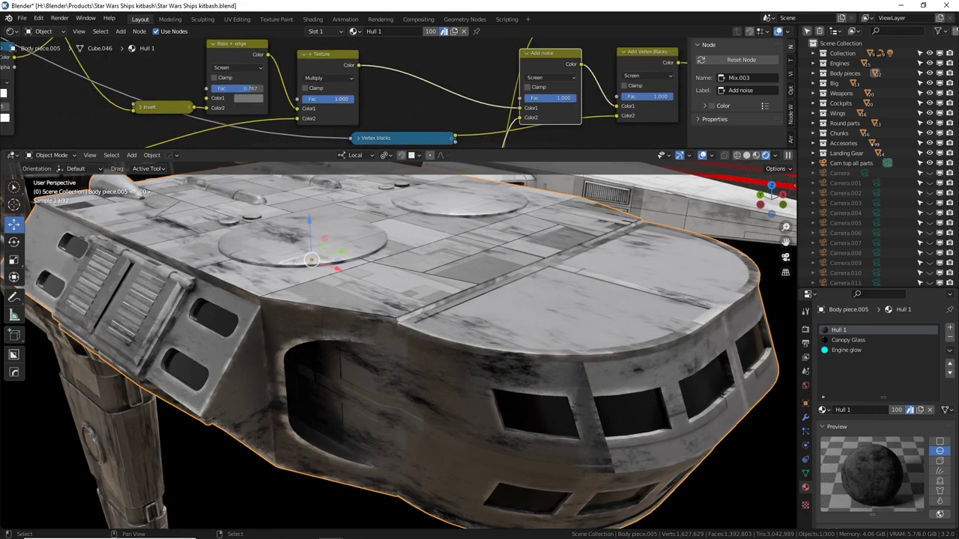
mouse_move(344, 98)
mouse_down()
mouse_move(314, 98)
mouse_move(348, 98)
mouse_up()
middle_drag(345, 311, 465, 271)
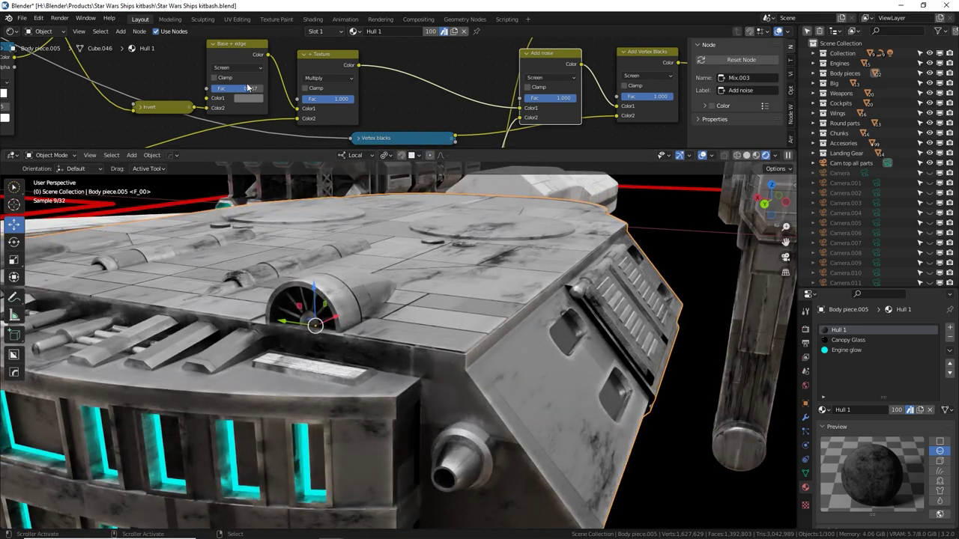
mouse_move(251, 88)
mouse_down()
mouse_move(212, 88)
mouse_move(262, 88)
mouse_move(221, 88)
mouse_move(233, 89)
mouse_up()
Step: Set the Strength of the Bump node feeding the shader's Normal input to 1.000
scroll(240, 90, down, 5)
middle_drag(247, 142, 413, 45)
middle_drag(432, 123, 188, 143)
scroll(322, 126, up, 4)
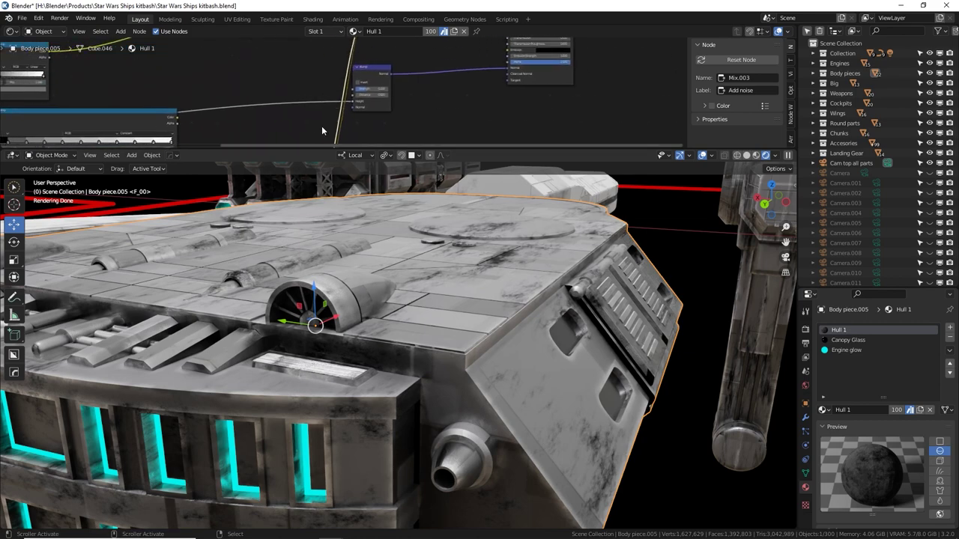
drag(411, 85, 424, 85)
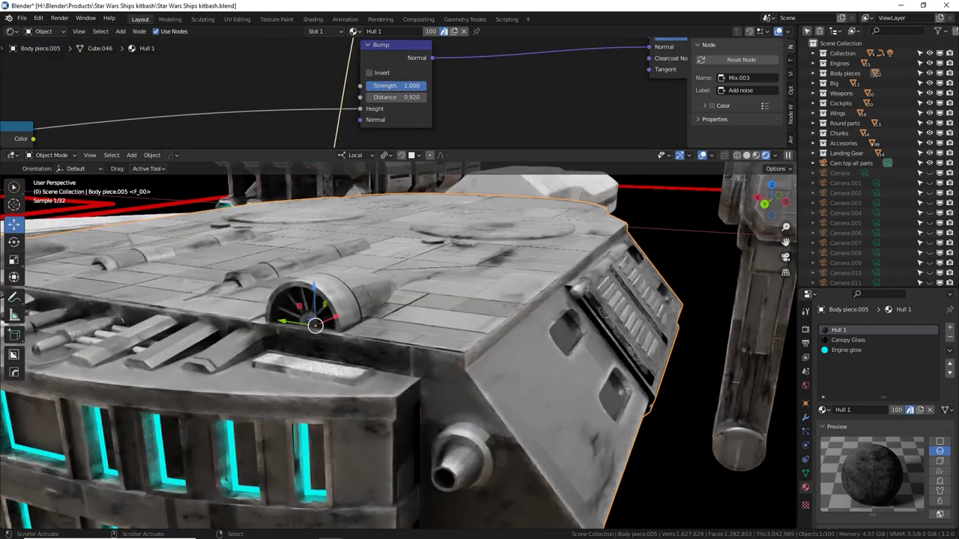
Step: Select the body piece with the twin rounded barrels and frame it up close to examine its Hull 1 surface wear
middle_drag(430, 218, 379, 269)
shift+middle_drag(655, 236, 197, 389)
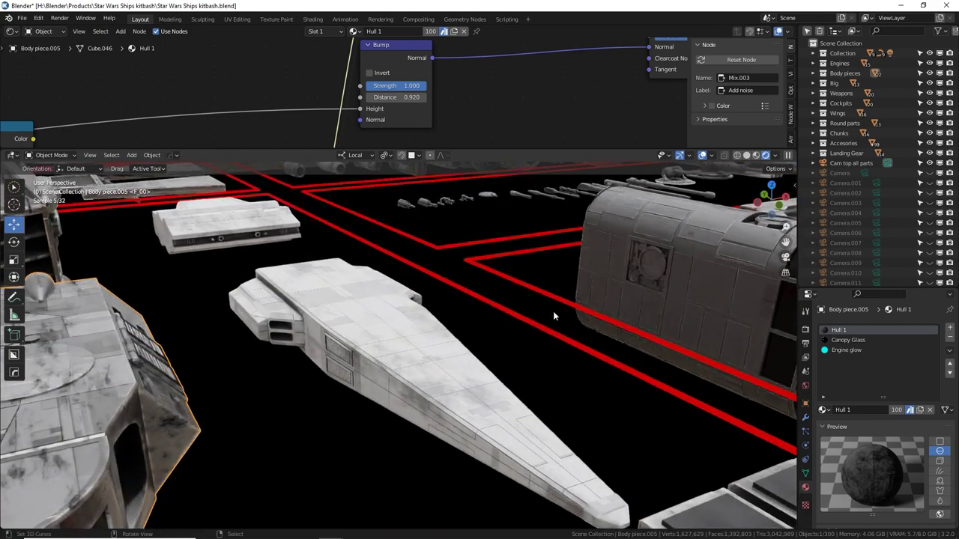
right_click(642, 279)
shift+middle_drag(30, 305, 277, 311)
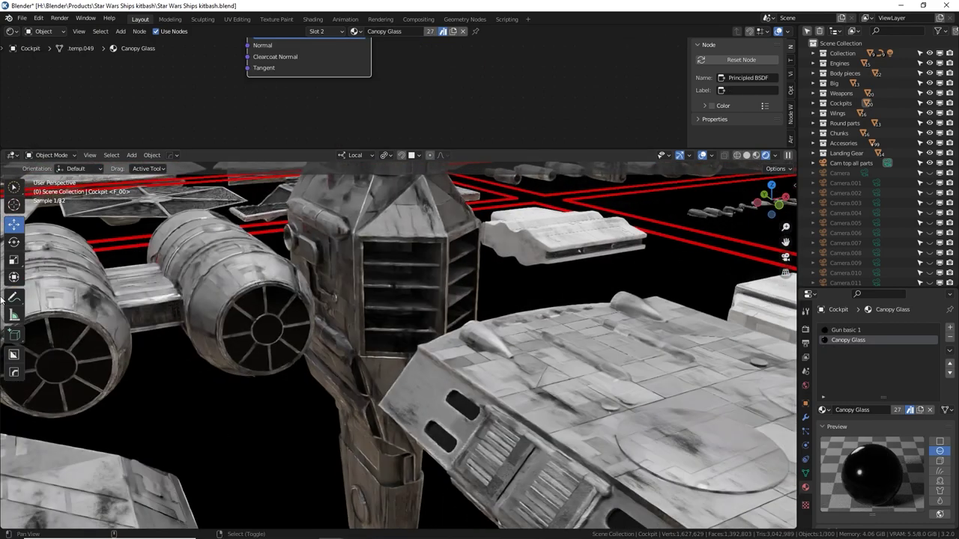
right_click(277, 311)
key(KP_Decimal)
middle_drag(360, 337, 419, 347)
scroll(419, 347, up, 2)
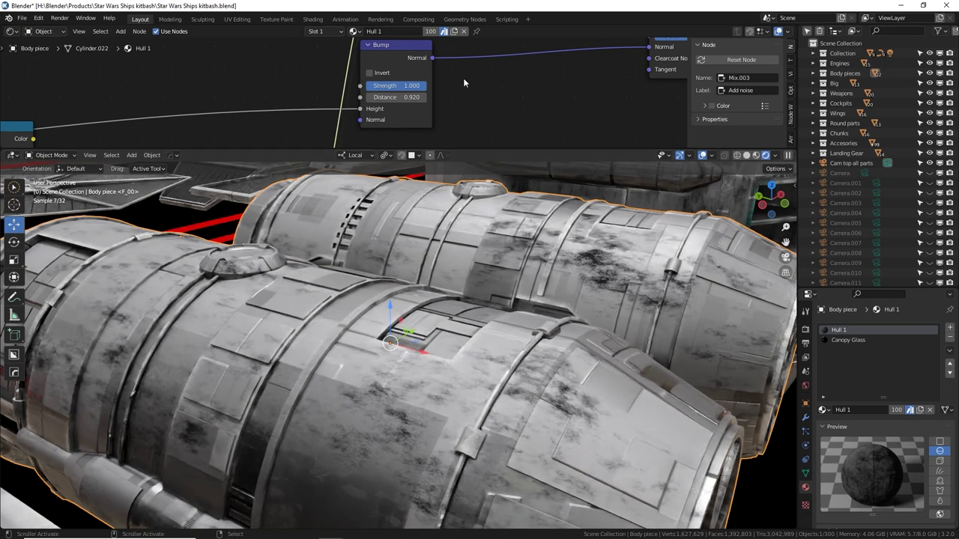
Step: Set the Add noise factor to 0.000 in Hull 1's roughness chain and lower the matching factor in its base colour chain
scroll(463, 78, down, 6)
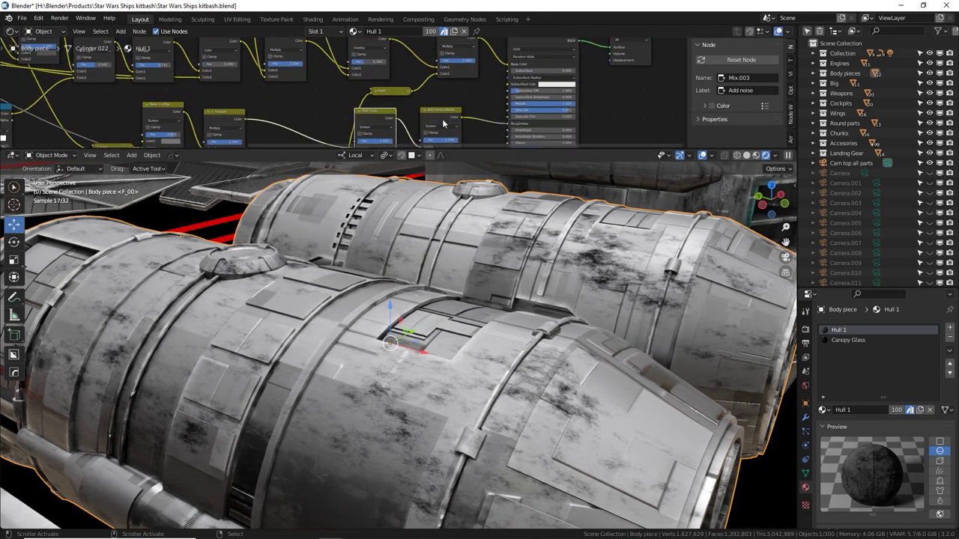
scroll(444, 123, up, 5)
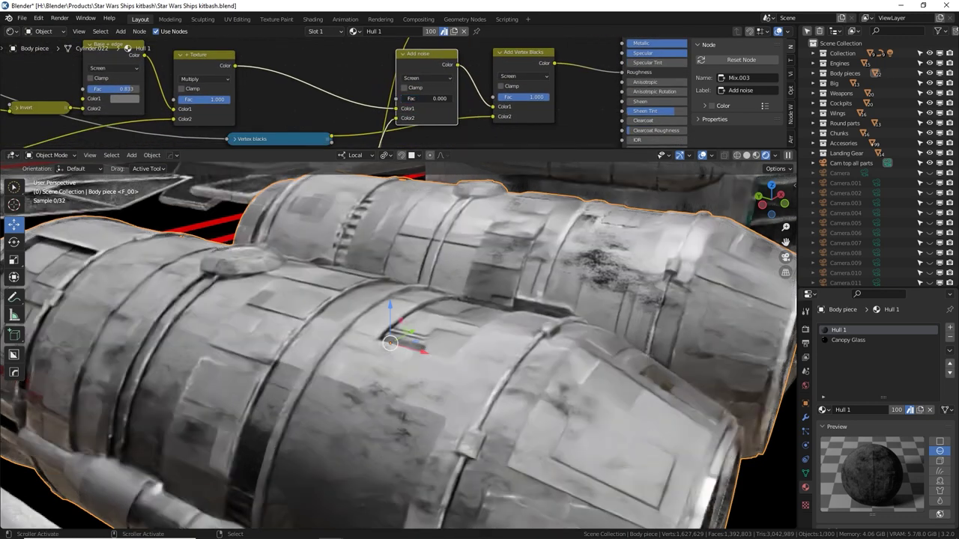
middle_drag(412, 71, 406, 92)
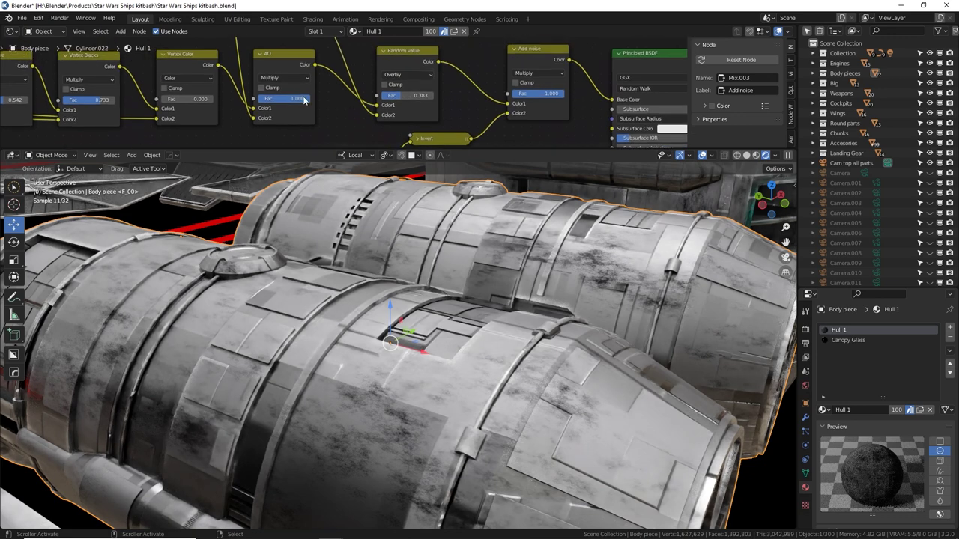
drag(543, 96, 489, 96)
Step: Set the Bump node's Distance to 1.170, compare the hull with Strength at 0.000, and return Strength to 1.000
shift+scroll(450, 108, down, 8)
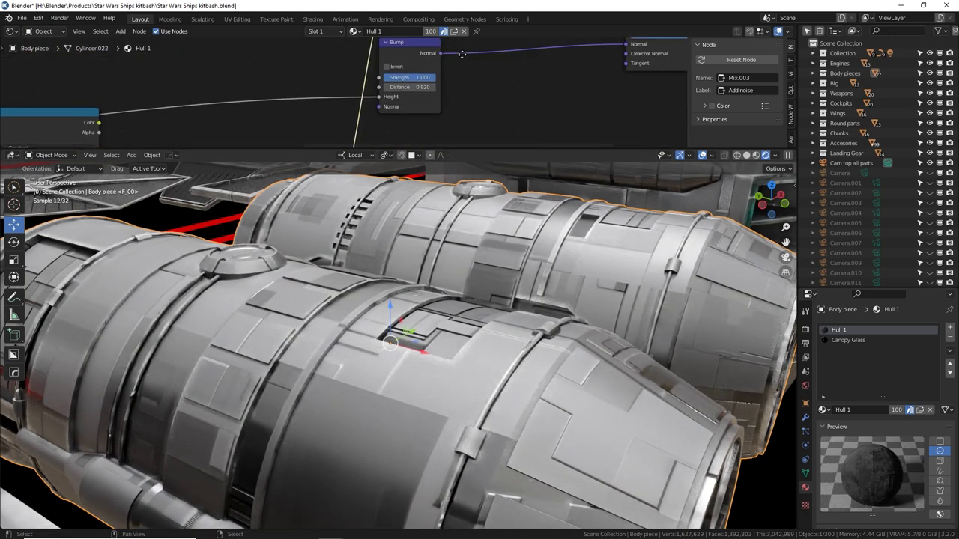
mouse_move(421, 89)
mouse_down()
mouse_move(439, 89)
mouse_move(358, 80)
mouse_move(414, 81)
mouse_up()
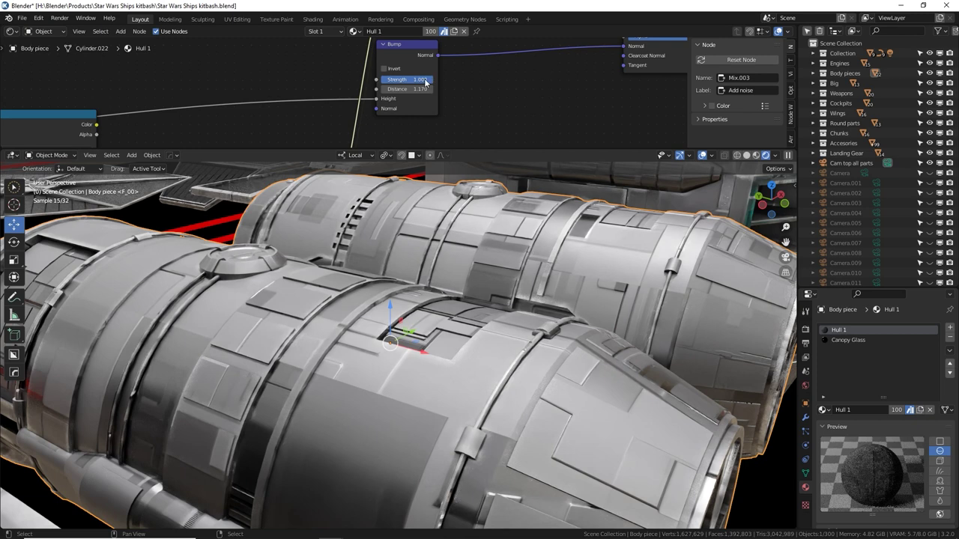
text(5)
key(Return)
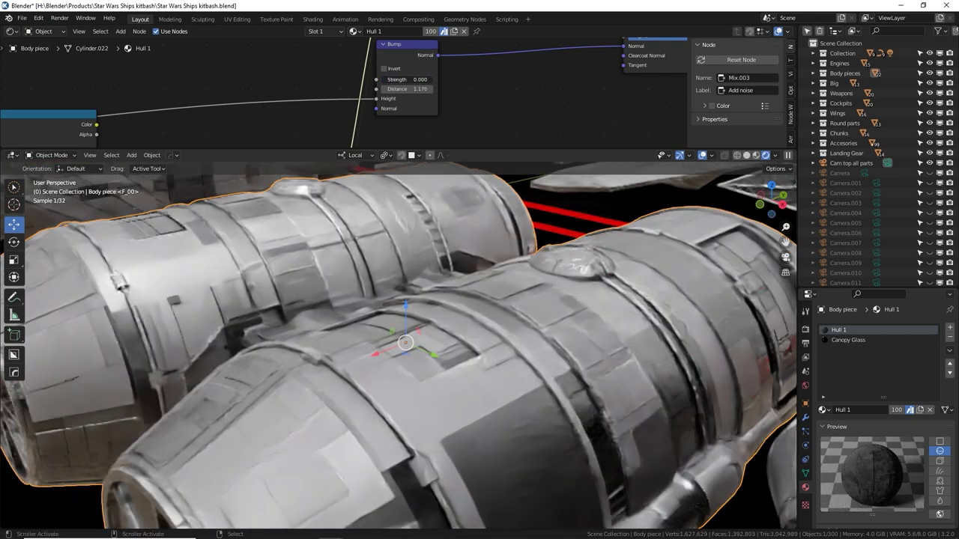
key(Return)
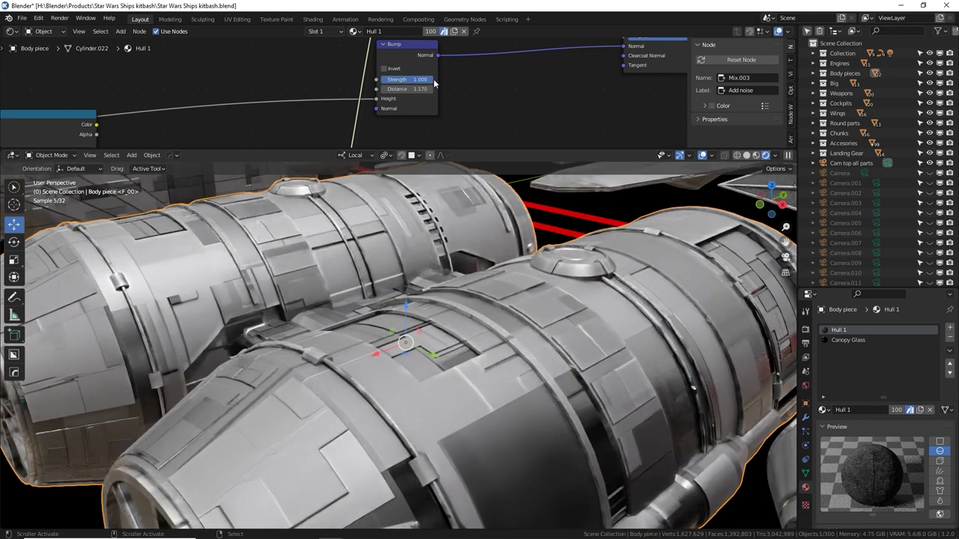
scroll(455, 120, down, 4)
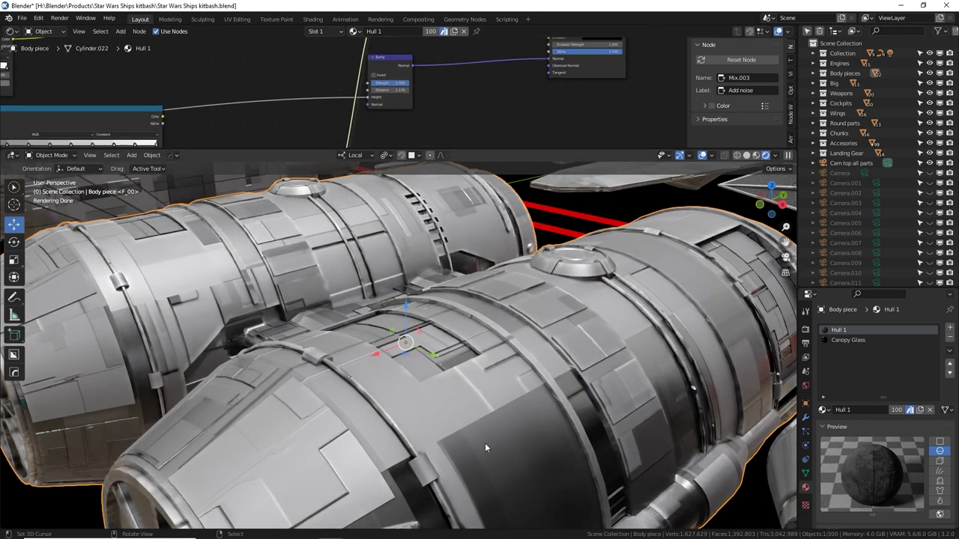
Step: Select the long body piece with the row of recessed side windows and assign it the Hull 2 material
middle_drag(475, 418, 286, 224)
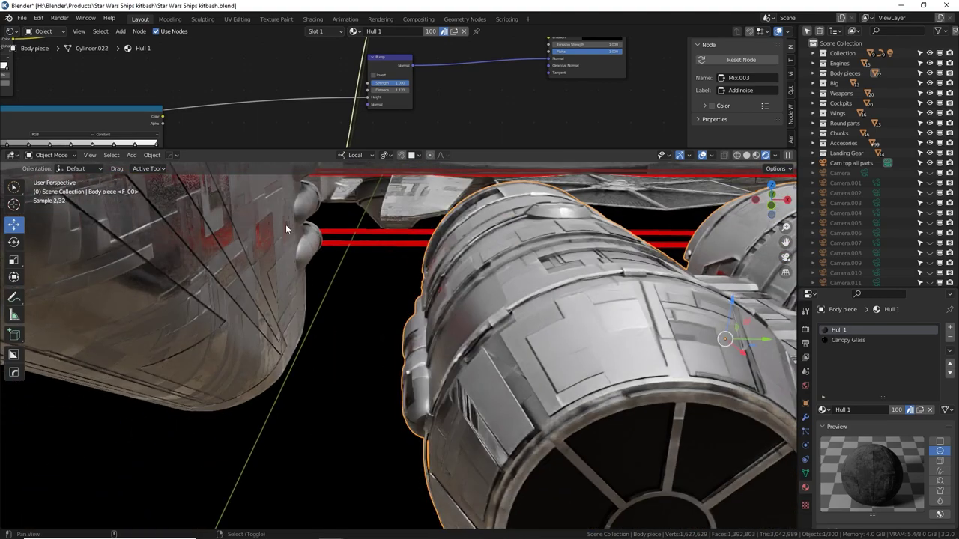
middle_drag(368, 277, 194, 272)
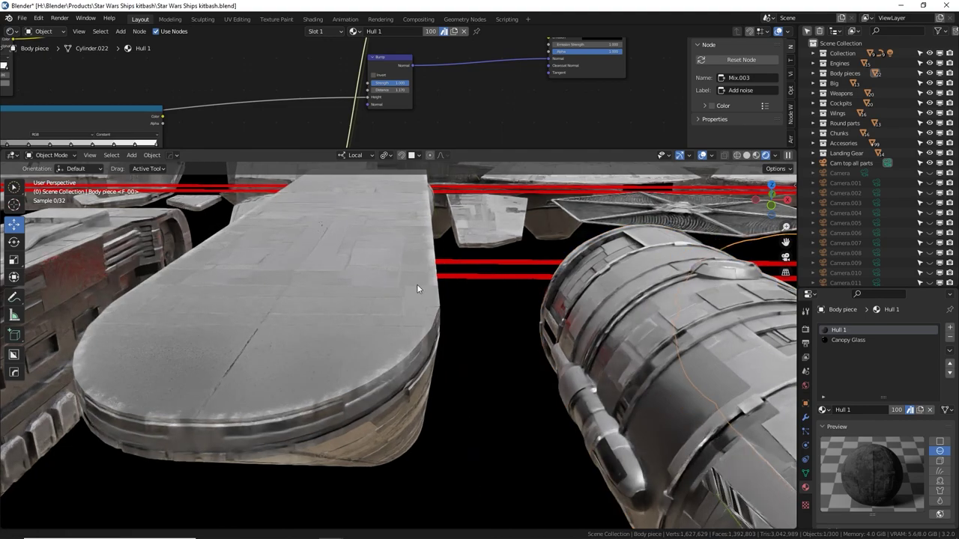
middle_drag(417, 284, 425, 315)
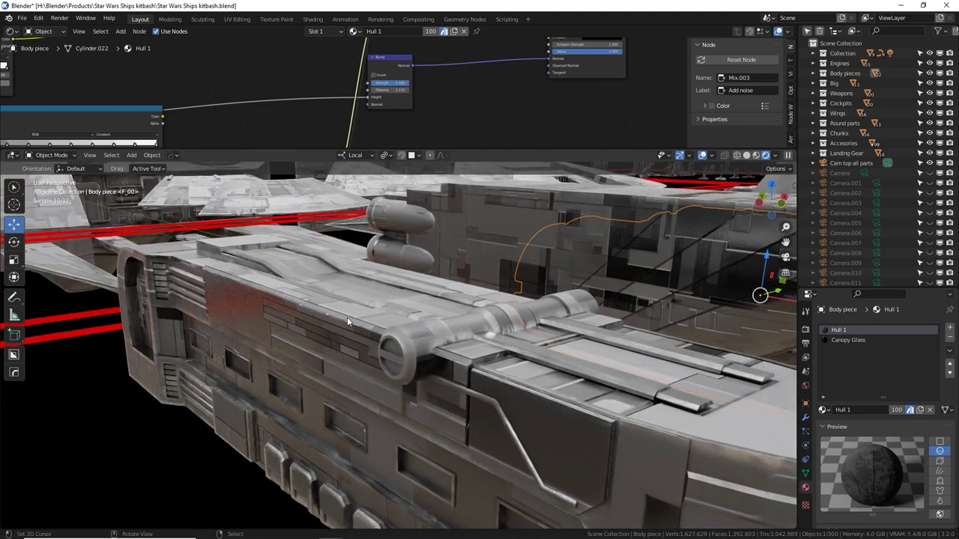
middle_drag(347, 319, 336, 330)
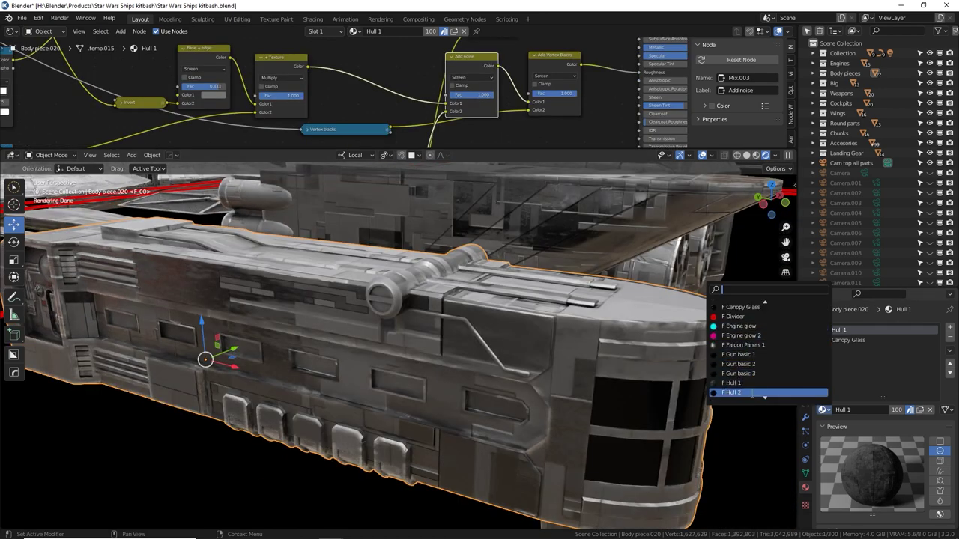
click(731, 393)
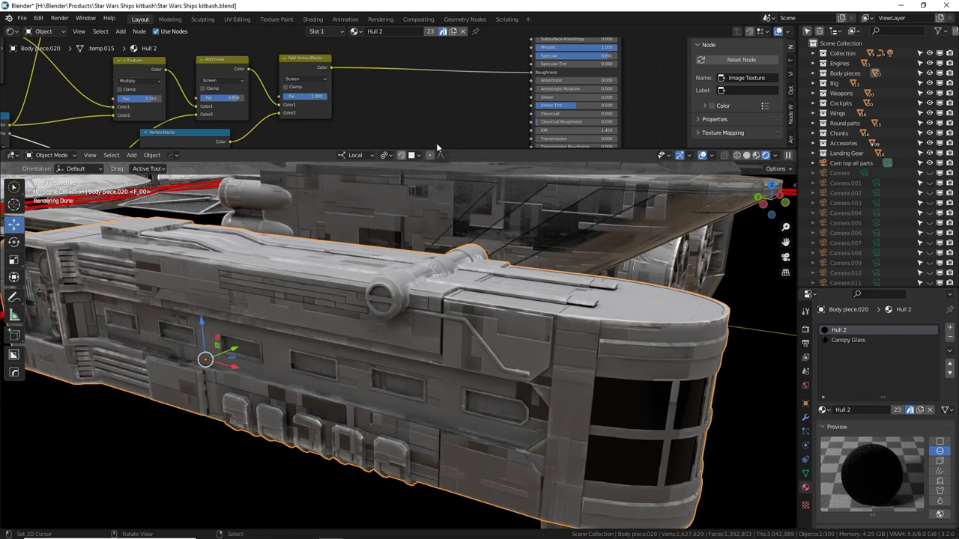
Step: Change Color1 of the Screen node fed by DG Edge detect to deep blue in the Hull 2 material
middle_drag(387, 94, 244, 114)
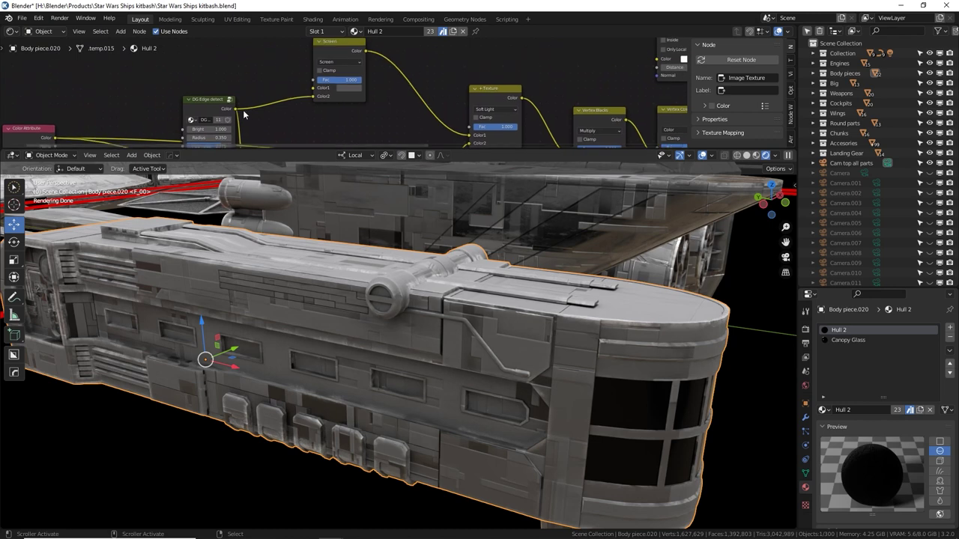
click(346, 89)
drag(368, 124, 393, 111)
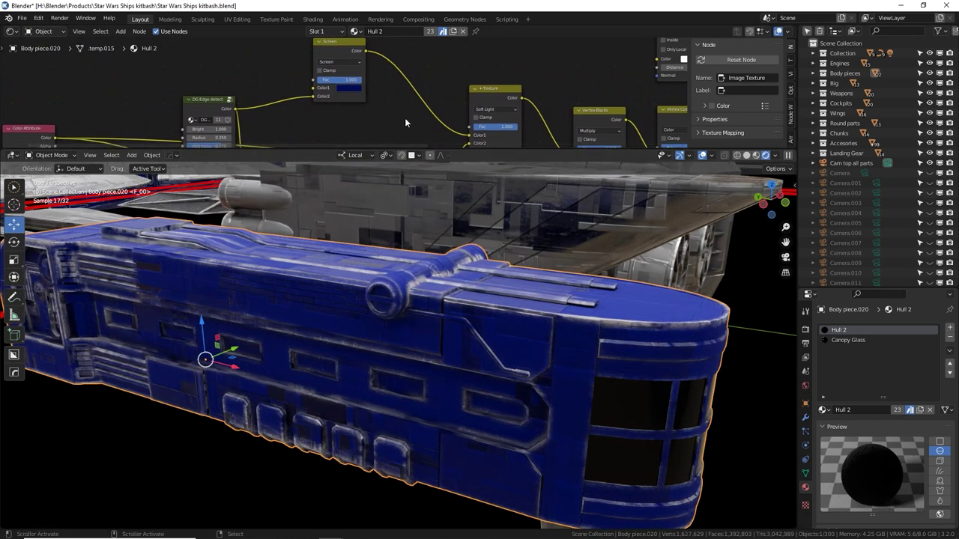
middle_drag(440, 125, 360, 93)
click(296, 71)
Step: Try the Metal 2, Metal 5 and Metal dark materials in turn on the long body piece
click(824, 410)
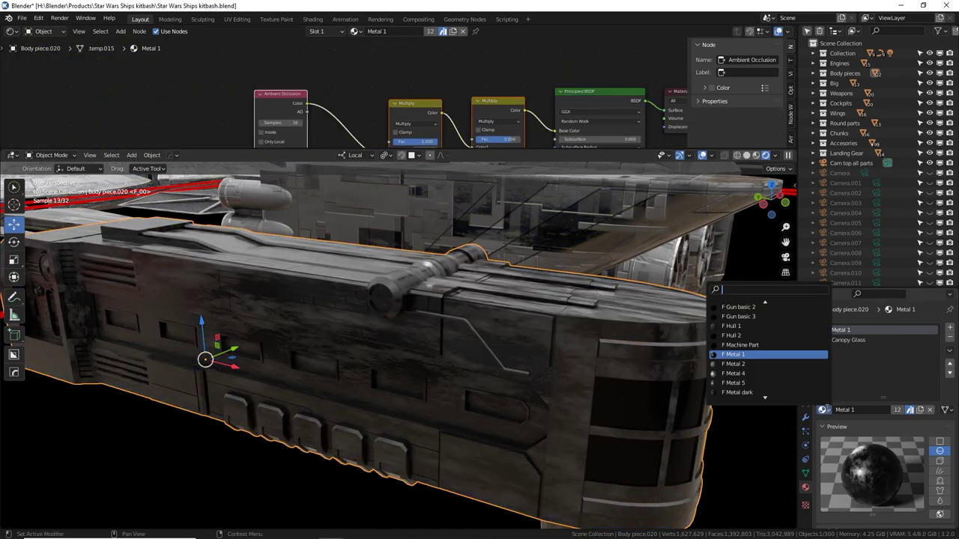
click(774, 364)
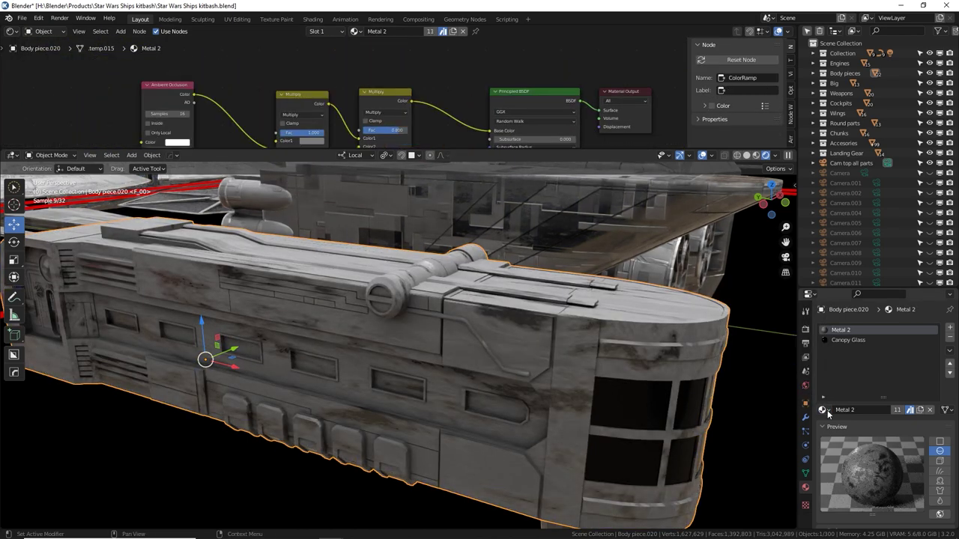
click(822, 410)
click(785, 372)
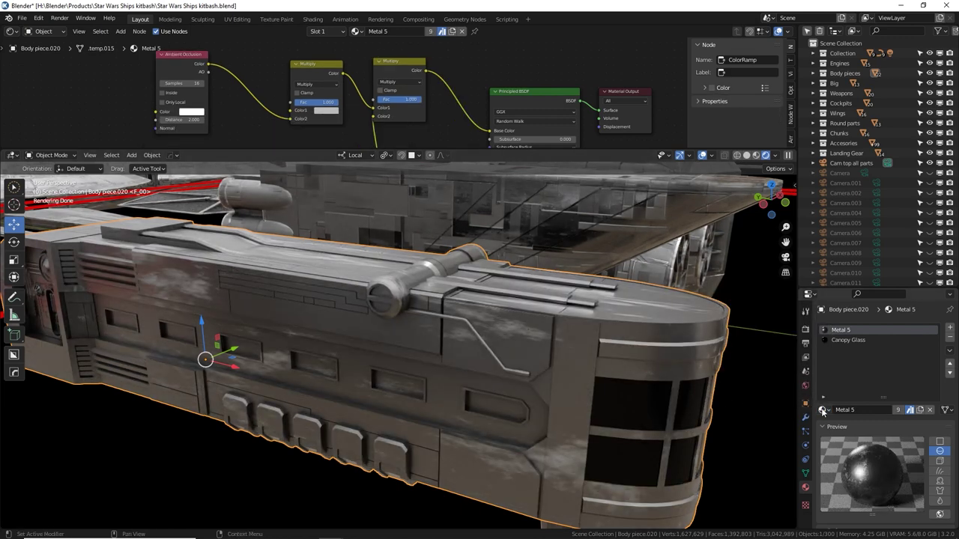
click(822, 410)
click(760, 365)
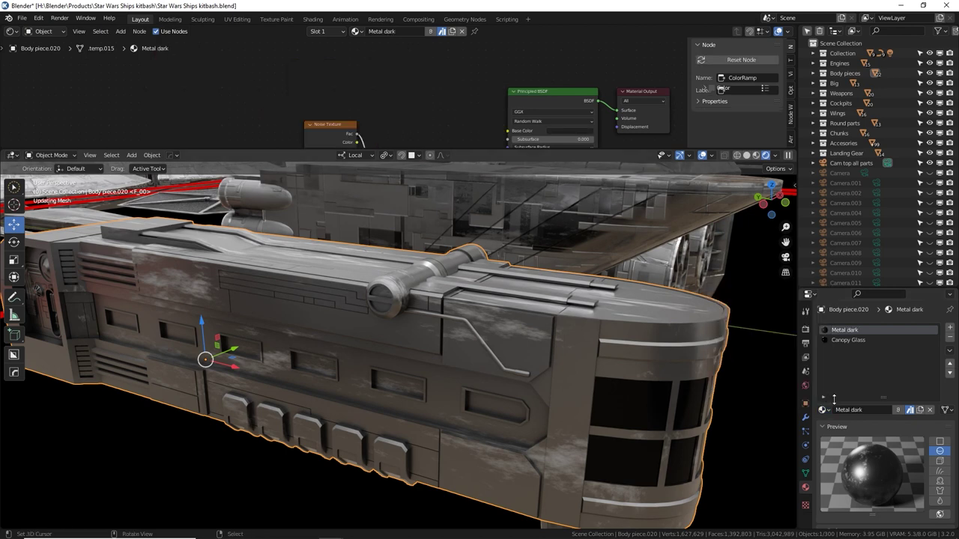
Step: Try the Panels 3, Panels 4 and Panels 4b materials in turn on the long body piece
click(823, 411)
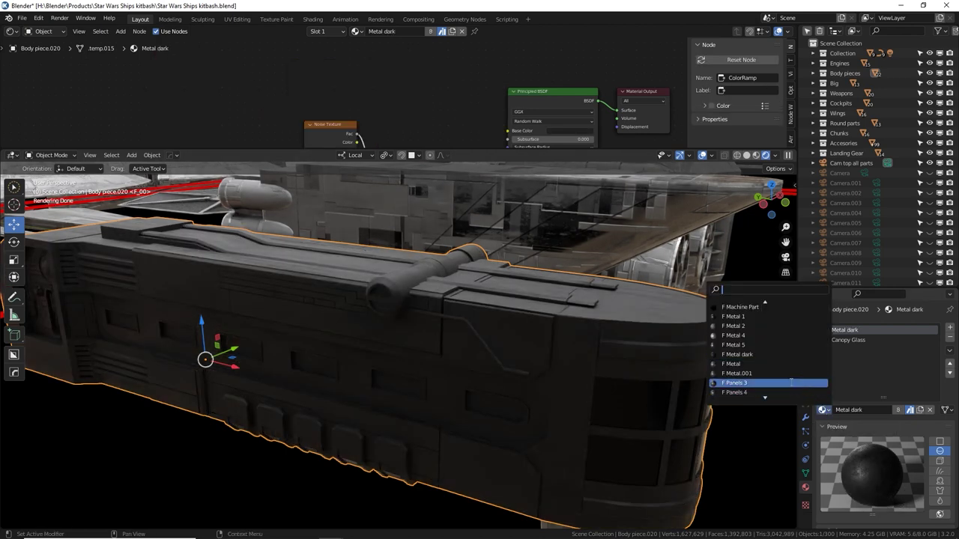
key(Return)
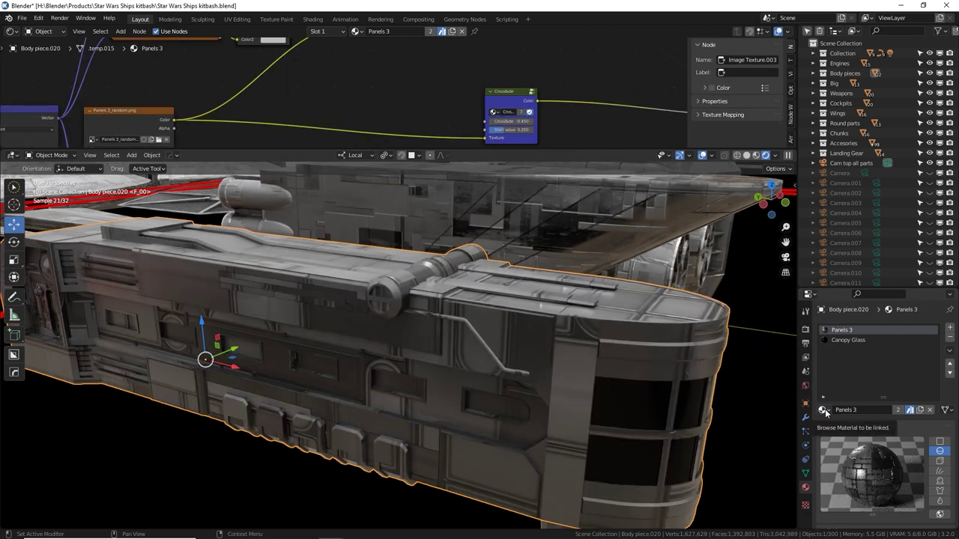
click(823, 411)
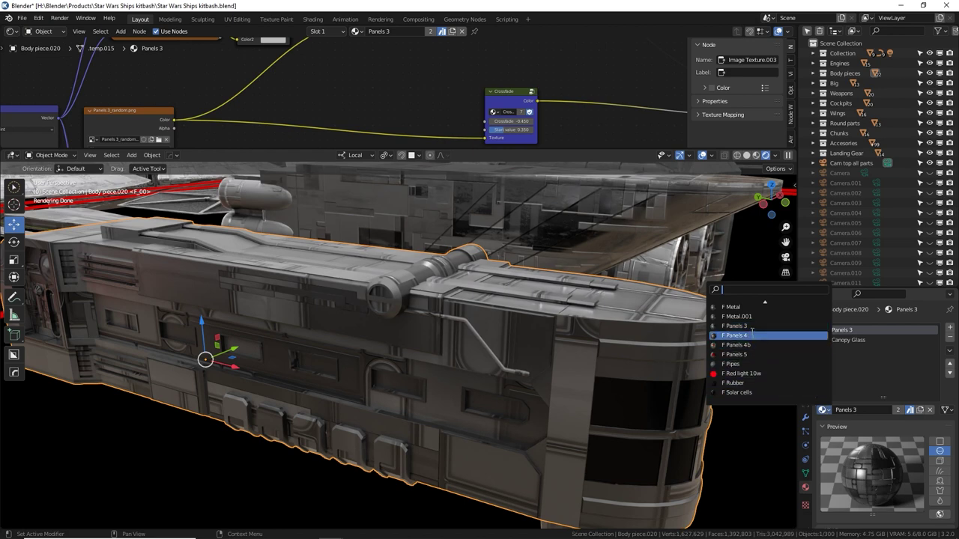
key(Return)
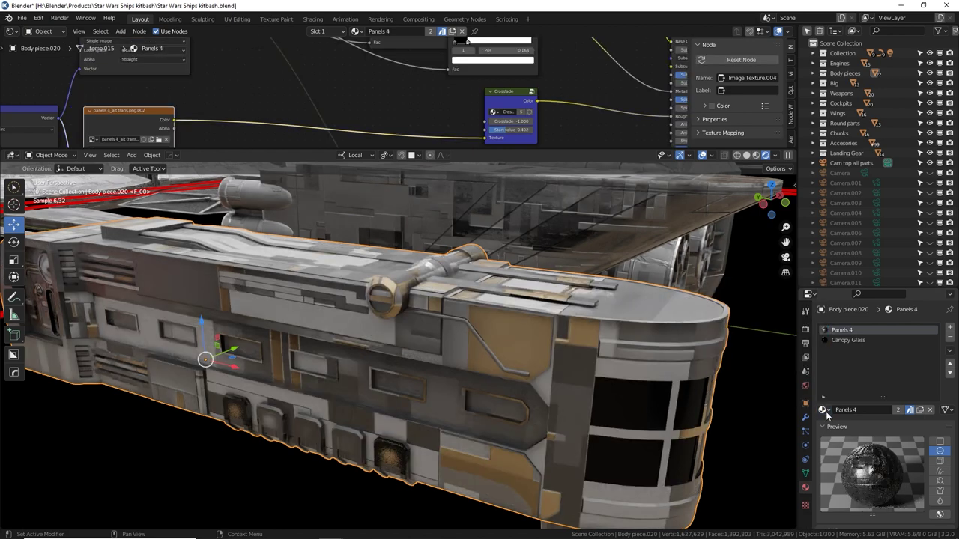
click(823, 410)
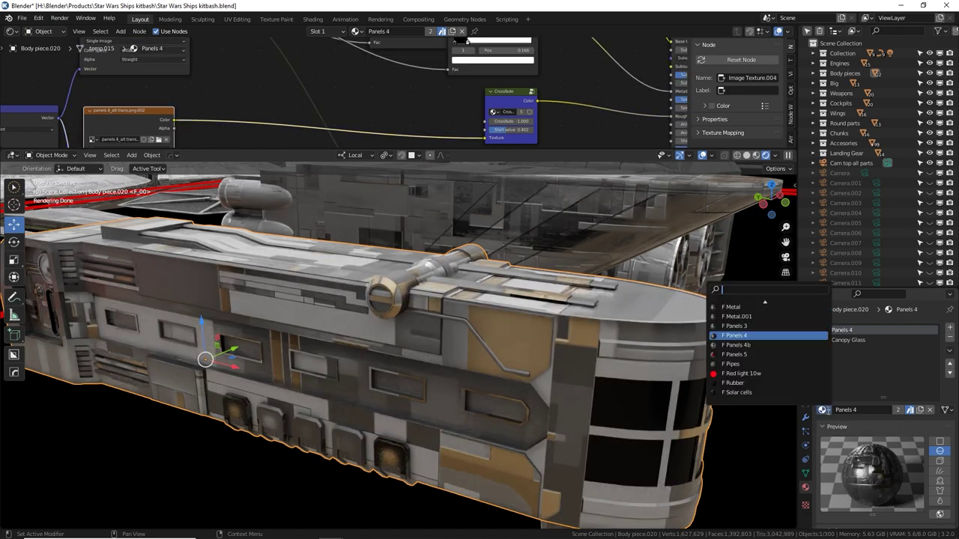
click(736, 345)
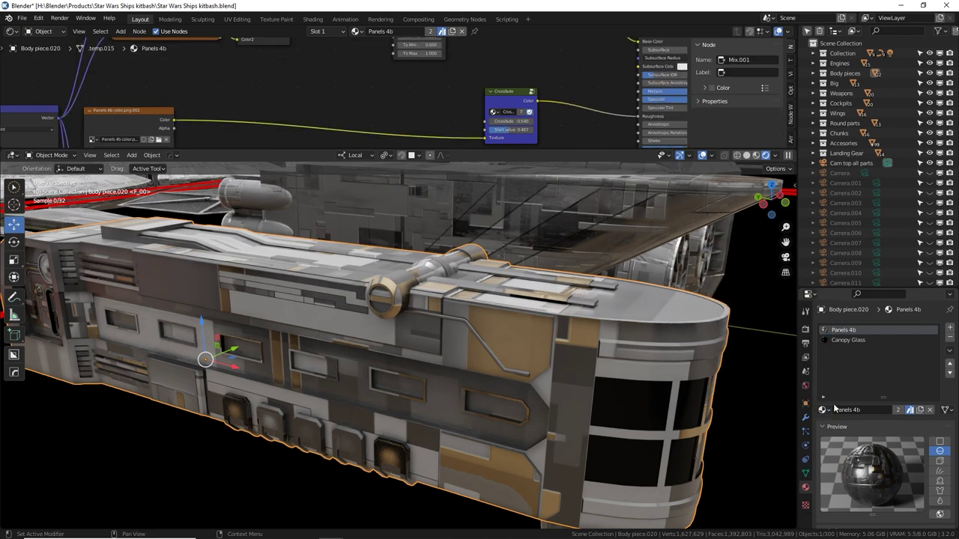
Step: Assign the Panels 5 material and move the white stop of its Constant ColorRamp to about 0.682 to reduce the coloured panels
click(824, 410)
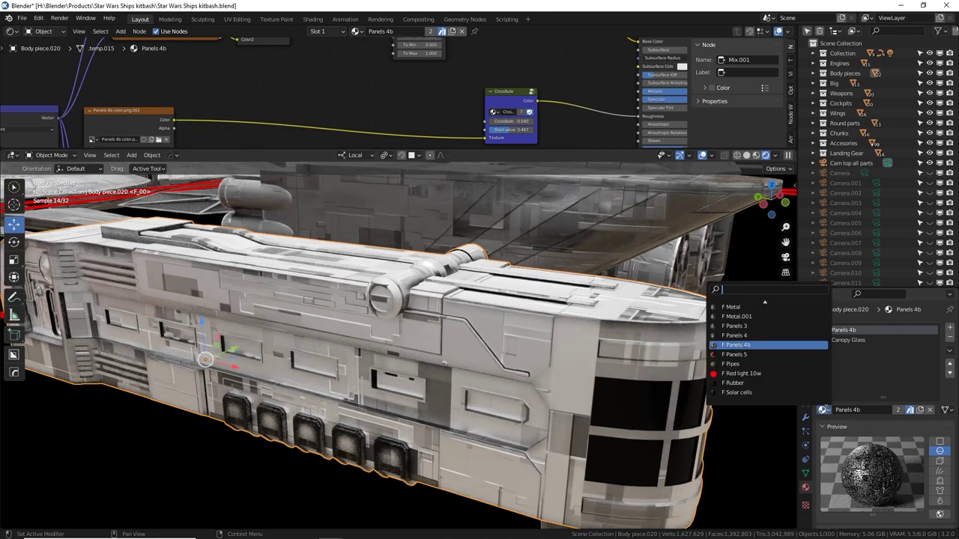
click(791, 354)
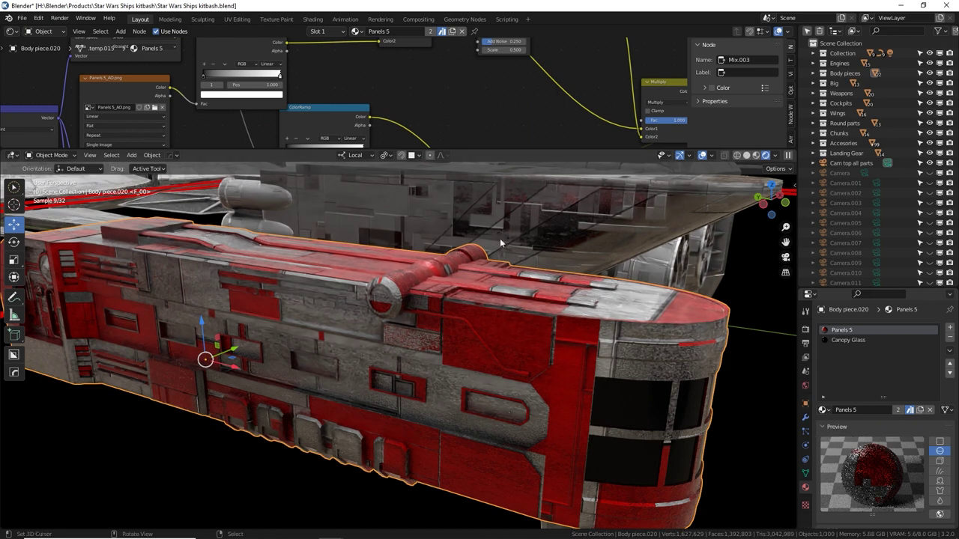
scroll(451, 113, down, 4)
middle_drag(451, 112, 256, 86)
scroll(403, 111, up, 3)
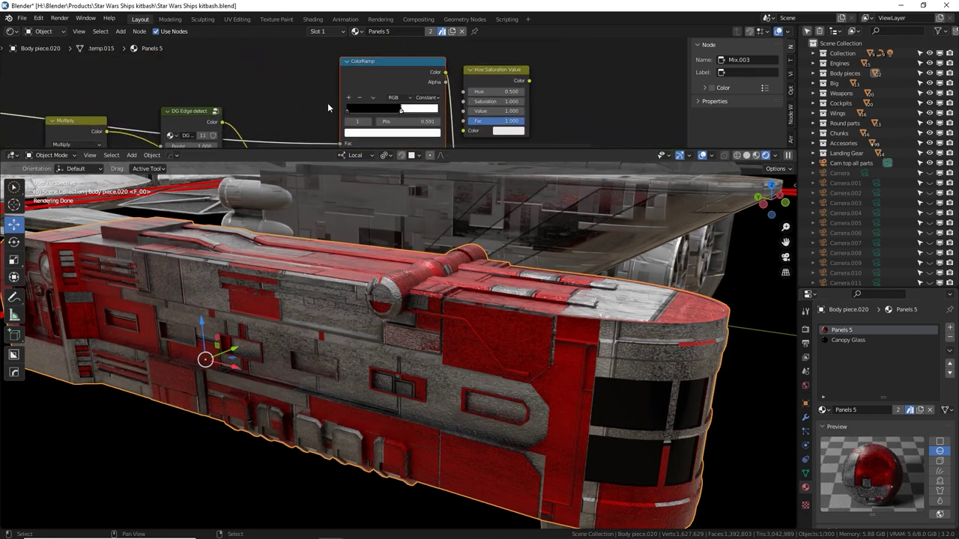
mouse_move(397, 113)
mouse_down()
mouse_move(381, 111)
mouse_move(413, 109)
mouse_up()
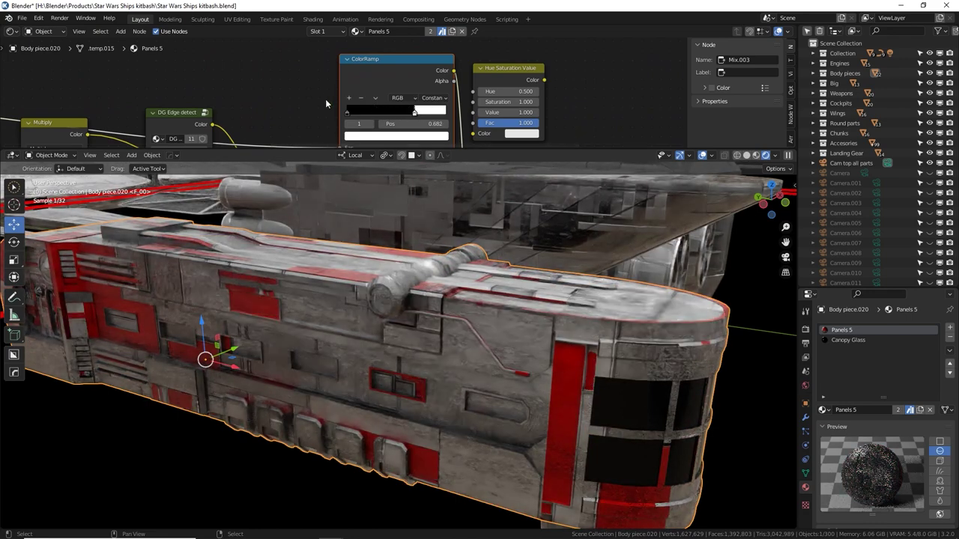
Step: Change Color2 of the Color mix node to teal (hue 0.437, saturation 1.000, value 0.500) and set the ColorRamp's white stop to 0.641
middle_drag(331, 91, 454, 53)
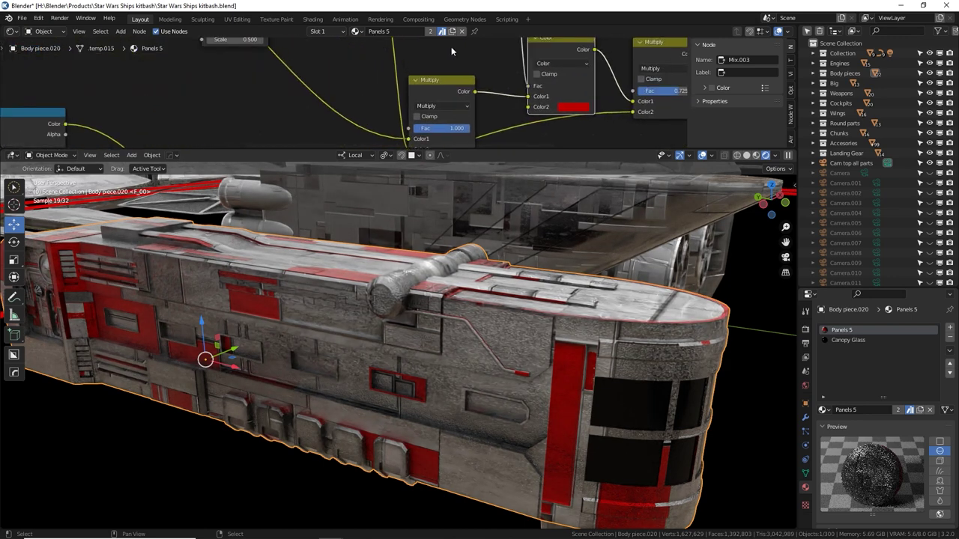
click(565, 111)
click(592, 121)
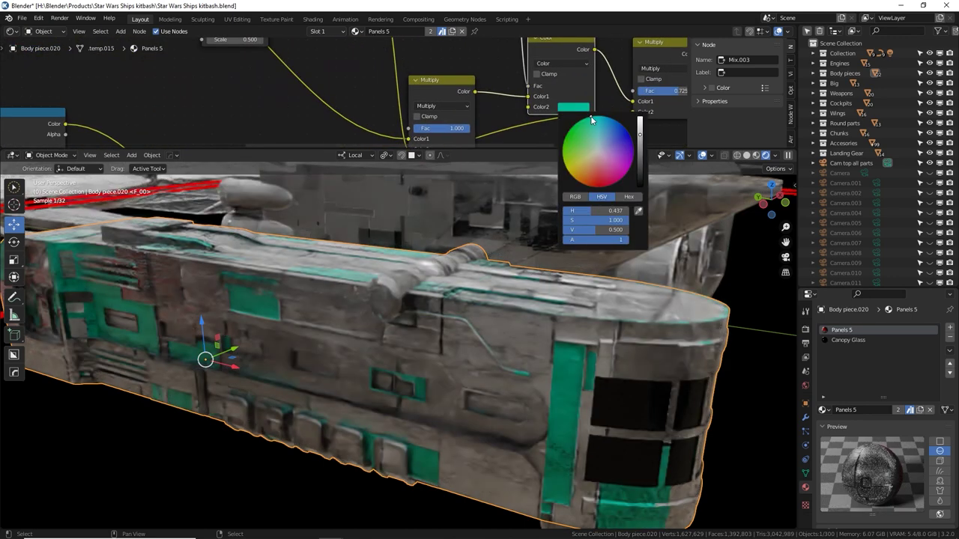
middle_drag(448, 46, 399, 138)
middle_drag(399, 55, 397, 74)
mouse_move(418, 61)
mouse_down()
mouse_move(370, 62)
mouse_move(412, 63)
mouse_up()
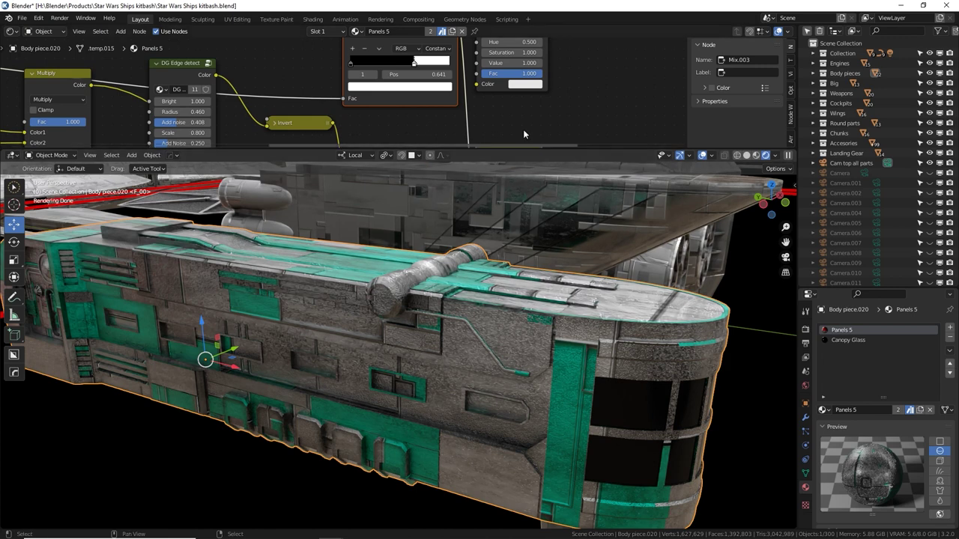
Step: Lower the hue of the Panels 5 accent colour and assign the Solar cells material to the long body piece
click(535, 53)
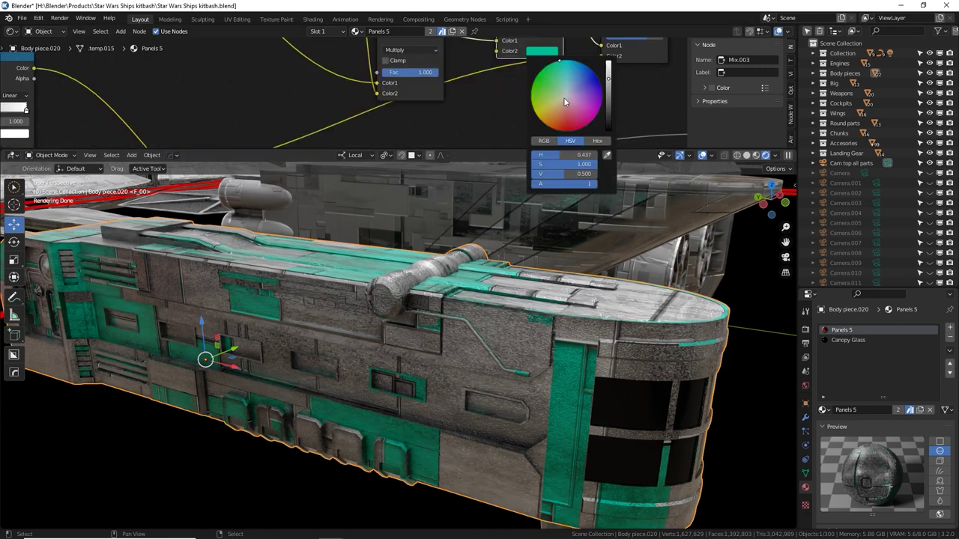
drag(562, 154, 531, 155)
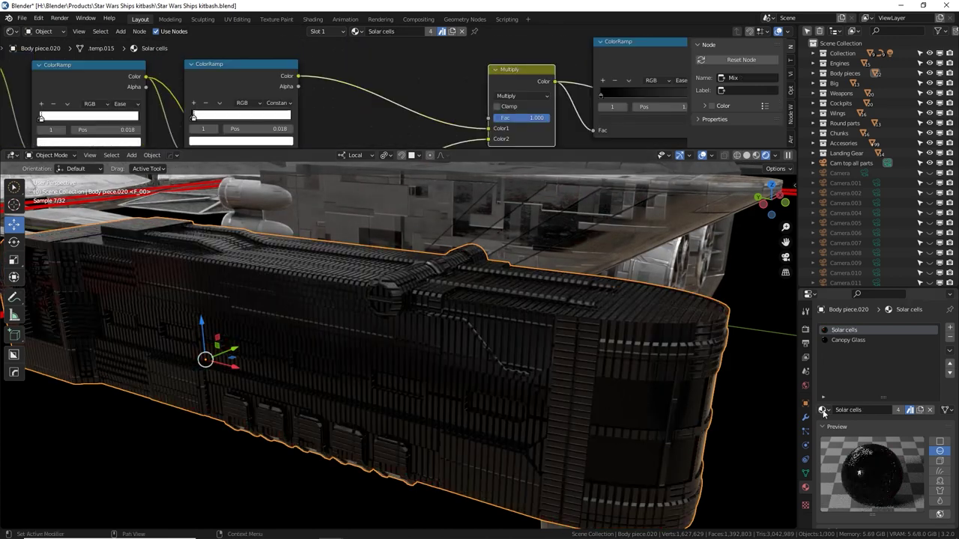
scroll(420, 311, down, 10)
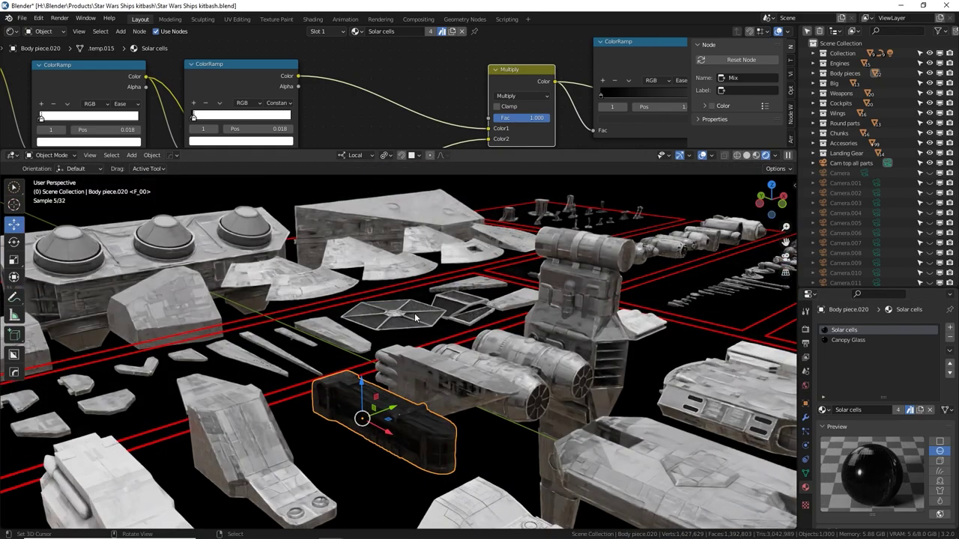
Step: Select the hexagonal wing and examine its solar cell panels and central hub up close
click(416, 318)
key(KP_Decimal)
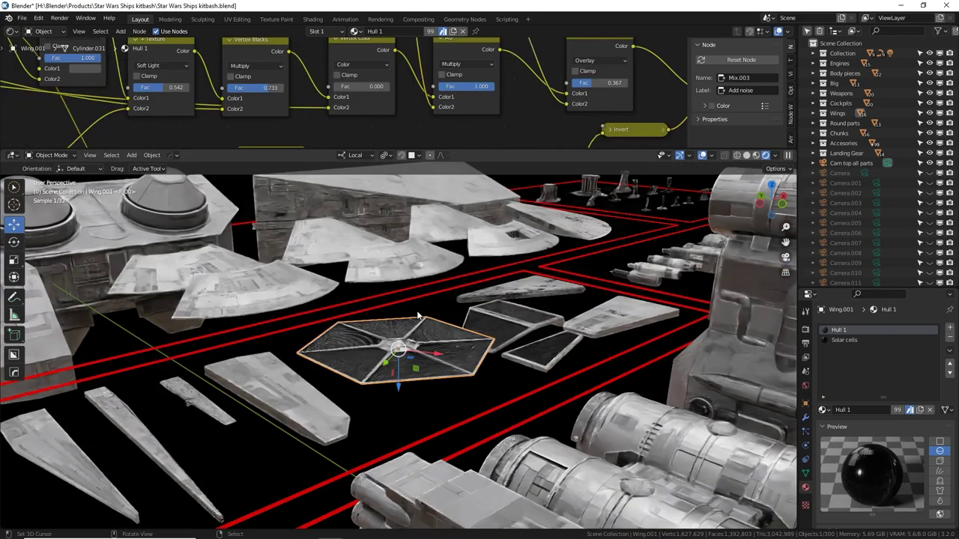
scroll(548, 366, up, 5)
scroll(548, 363, up, 3)
middle_drag(525, 367, 578, 404)
middle_drag(398, 373, 360, 397)
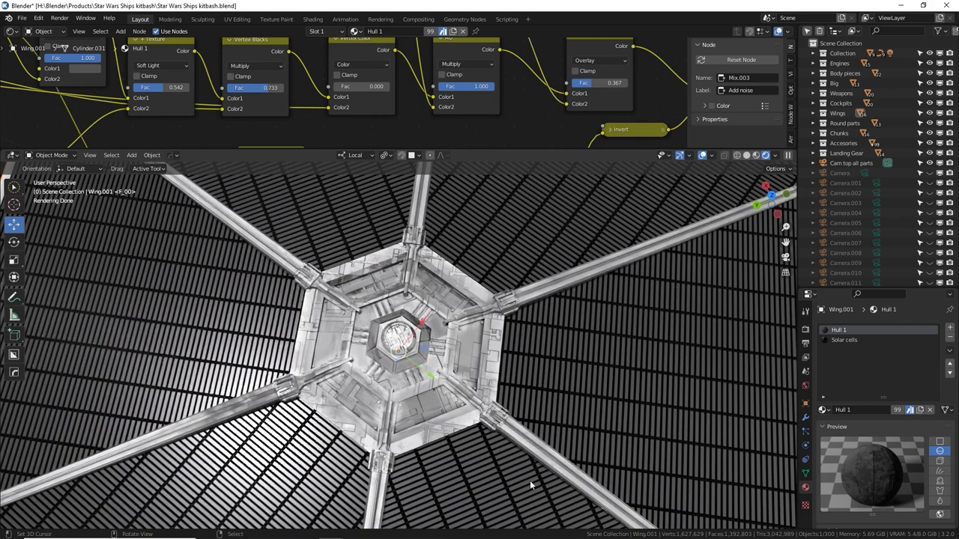
Step: Restore the Hull 1 material on the long body piece and view the surrounding part collections
scroll(587, 293, down, 6)
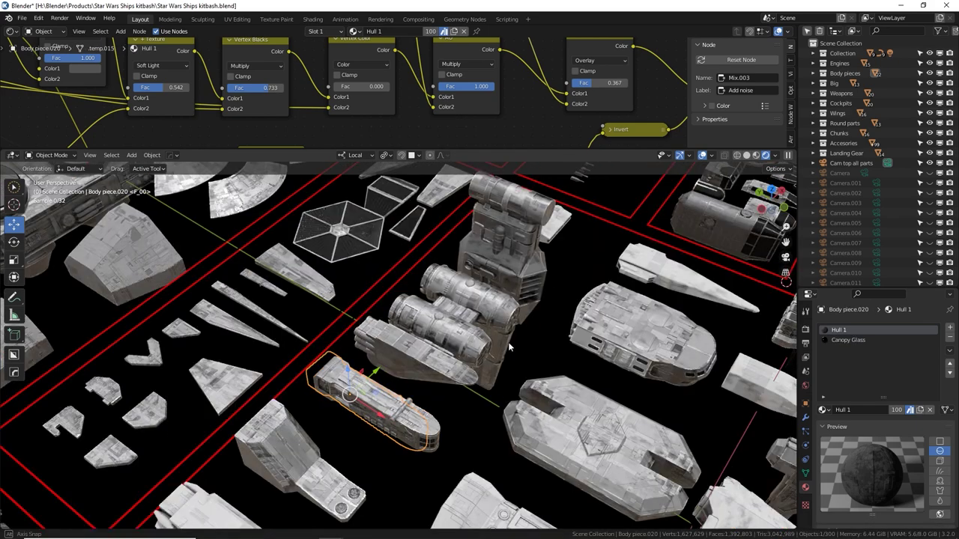
middle_drag(509, 347, 489, 346)
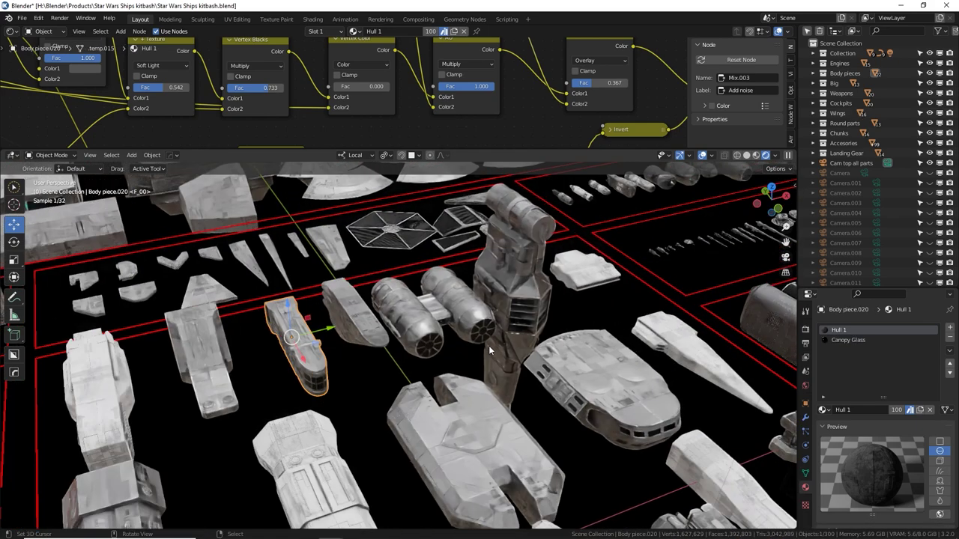
scroll(507, 346, down, 2)
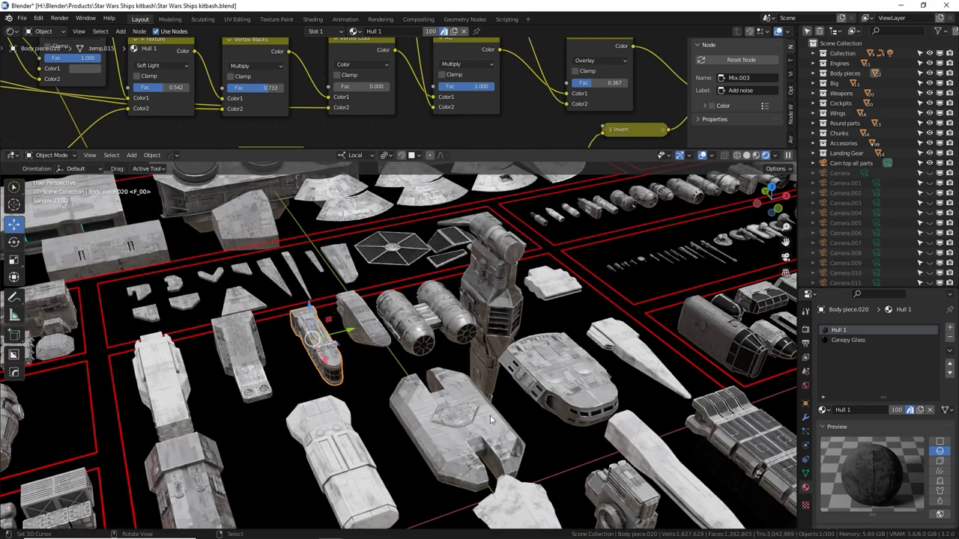
scroll(454, 379, down, 2)
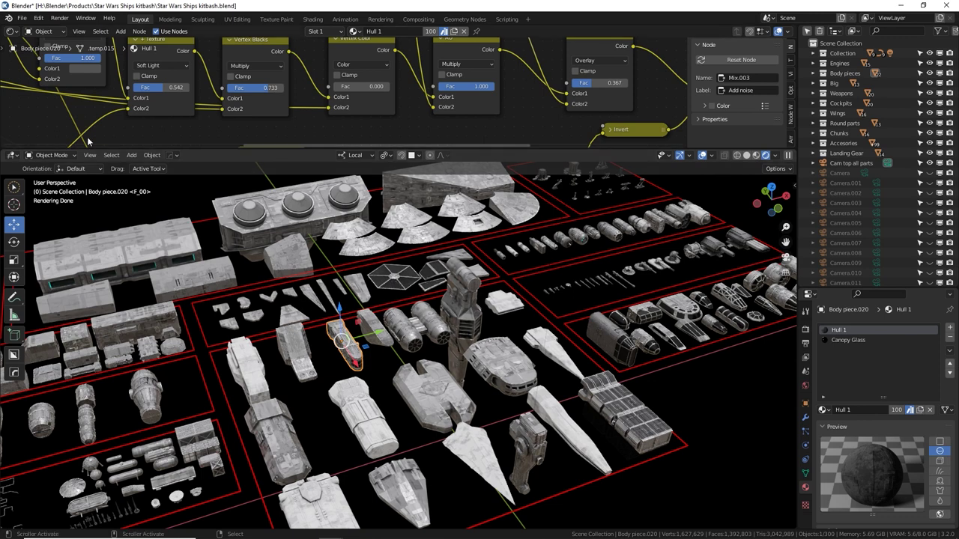
Step: Locate the kitbash's Textures folder with Find Missing Files and leave without relinking anything
click(22, 18)
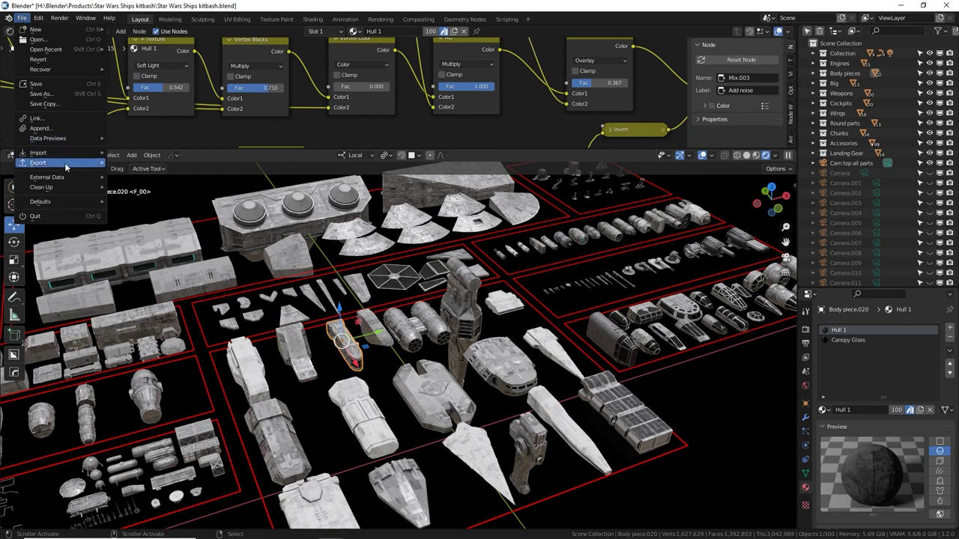
mouse_move(67, 178)
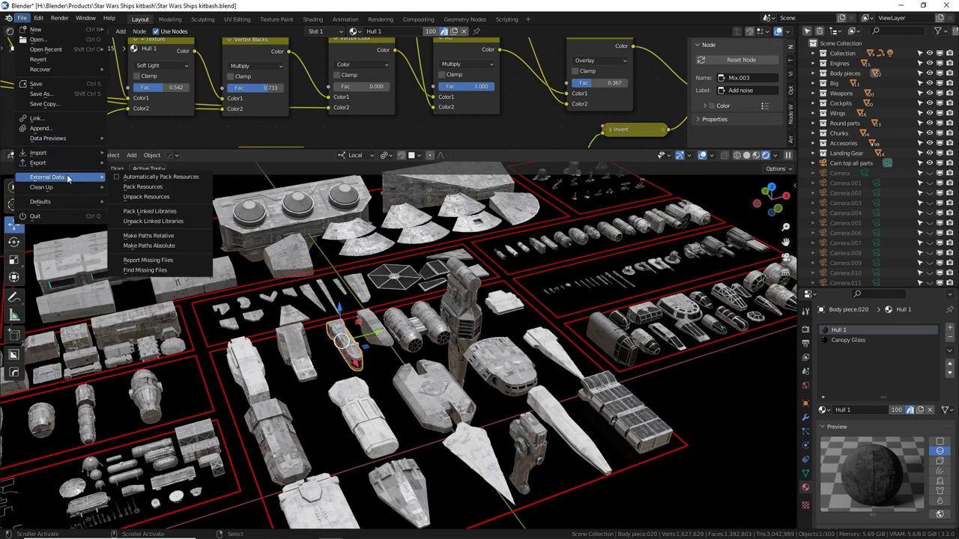
click(178, 270)
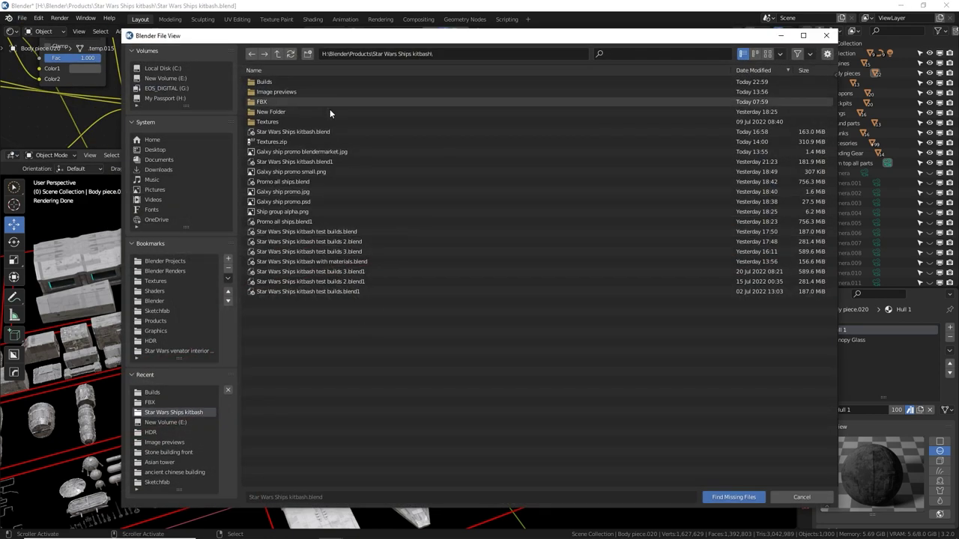
double_click(268, 122)
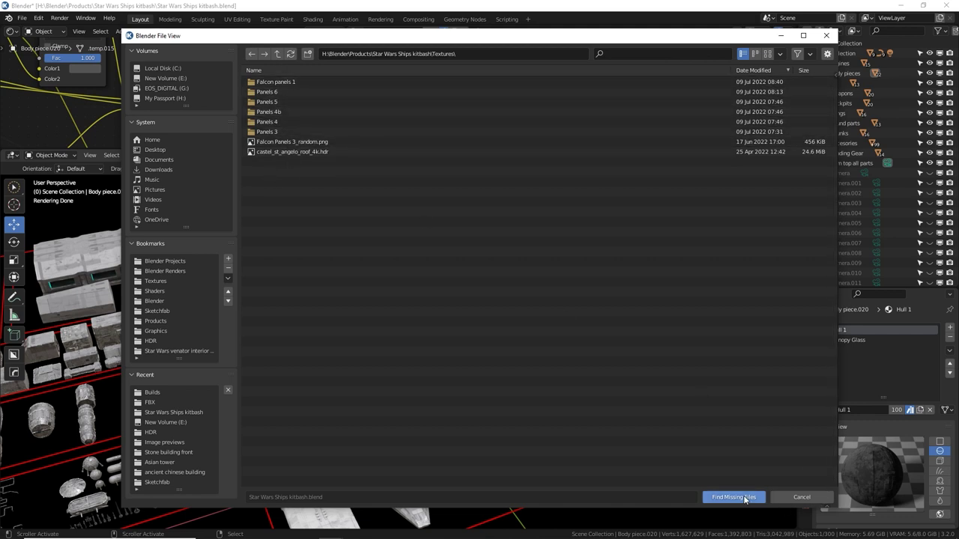
click(800, 497)
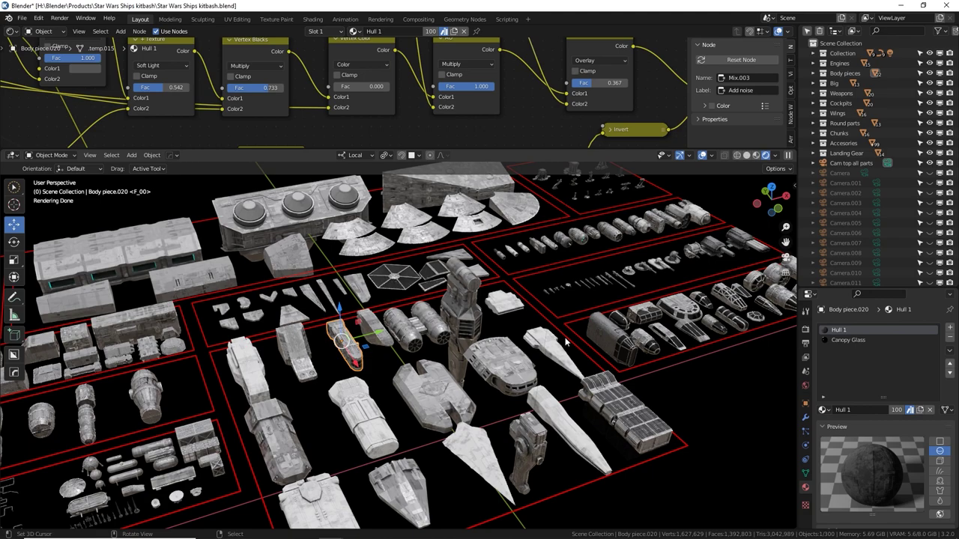
Step: Replace the Shader Editor with the UV Editor and enter Edit Mode on the flat, fork-ended body piece
middle_drag(564, 337, 528, 337)
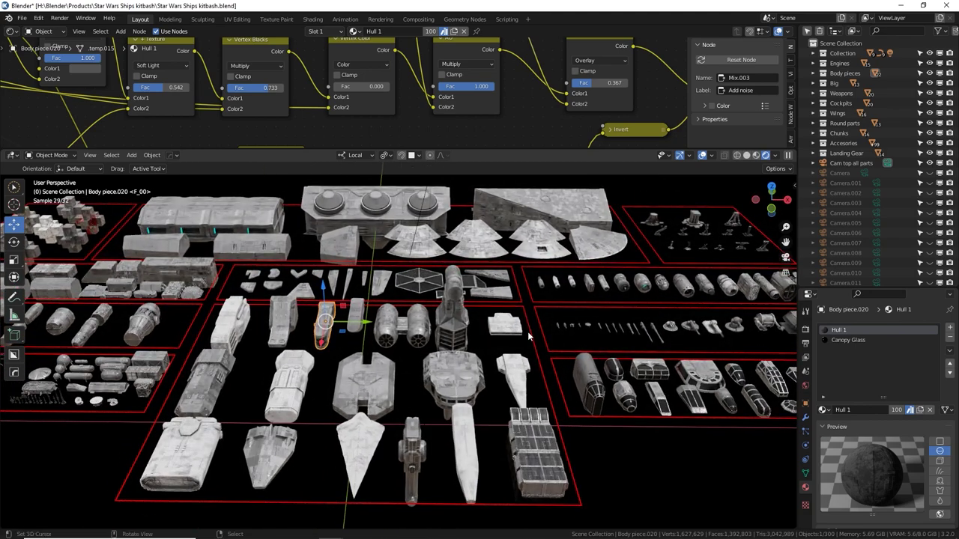
right_click(384, 378)
key(KP_Decimal)
middle_drag(506, 381, 538, 347)
key(Tab)
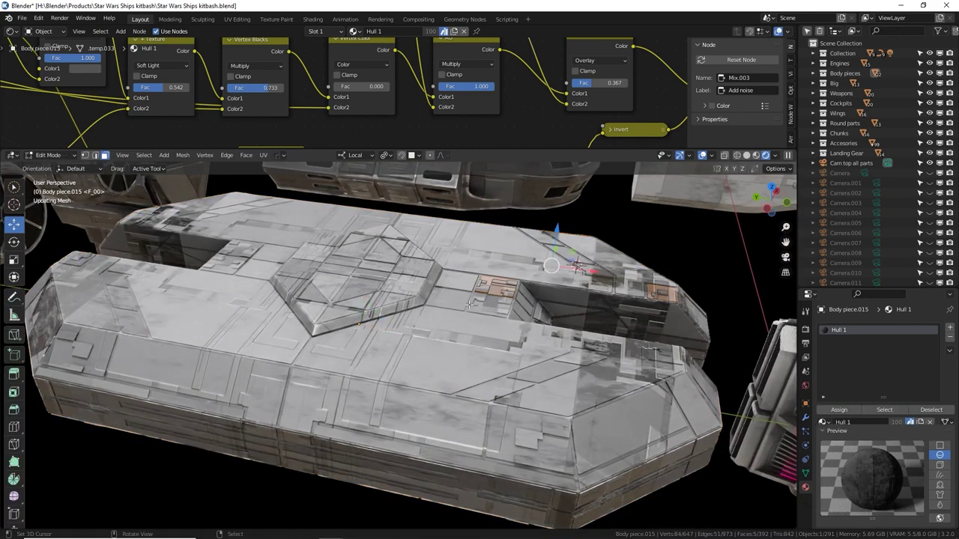
key(Tab)
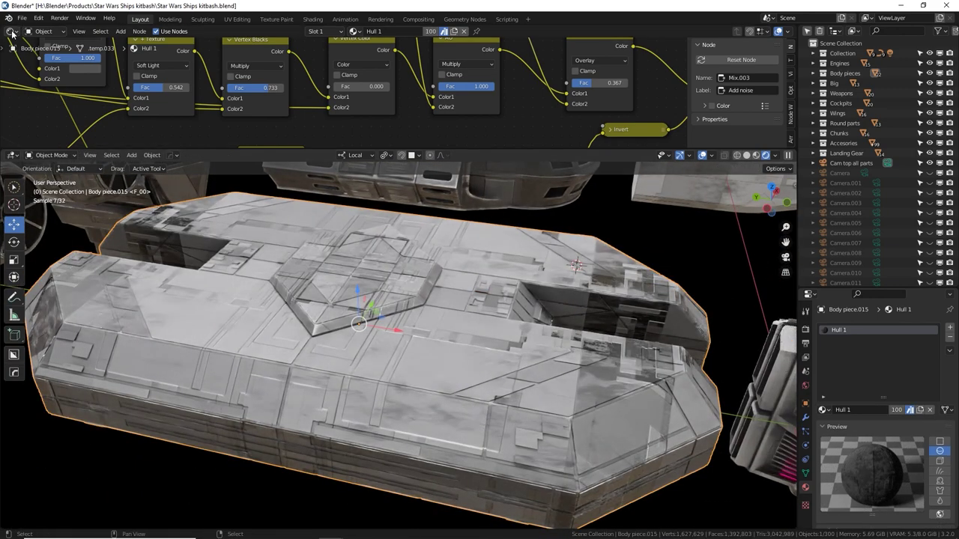
click(11, 31)
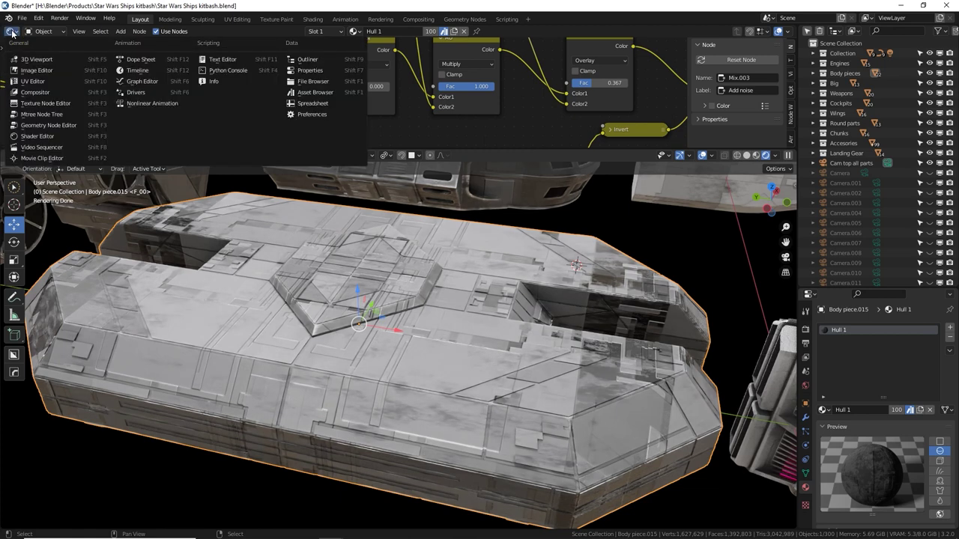
click(33, 81)
key(Tab)
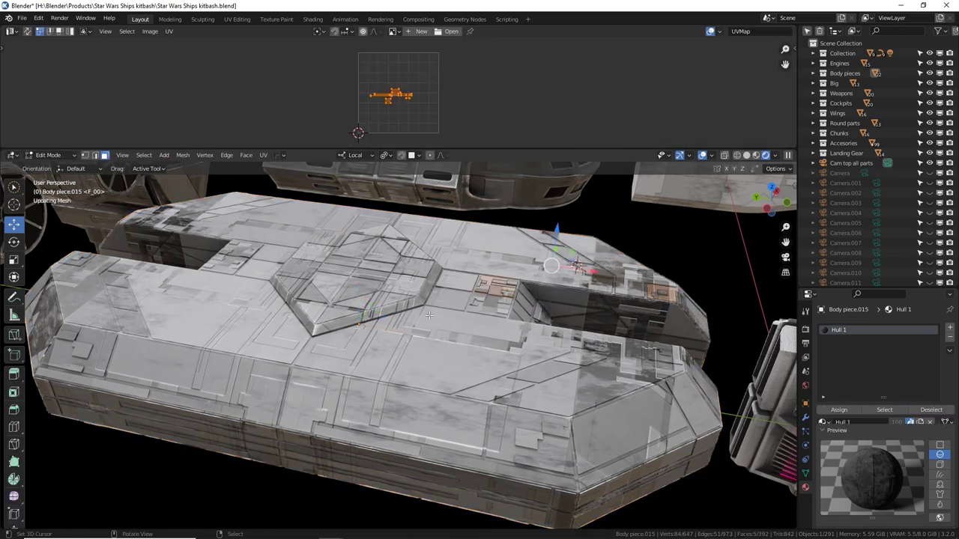
Step: Select the large upper panel faces and the end panels on one prong, extending the selection to linked faces delimited by seam
click(466, 256)
key(ctrl+l)
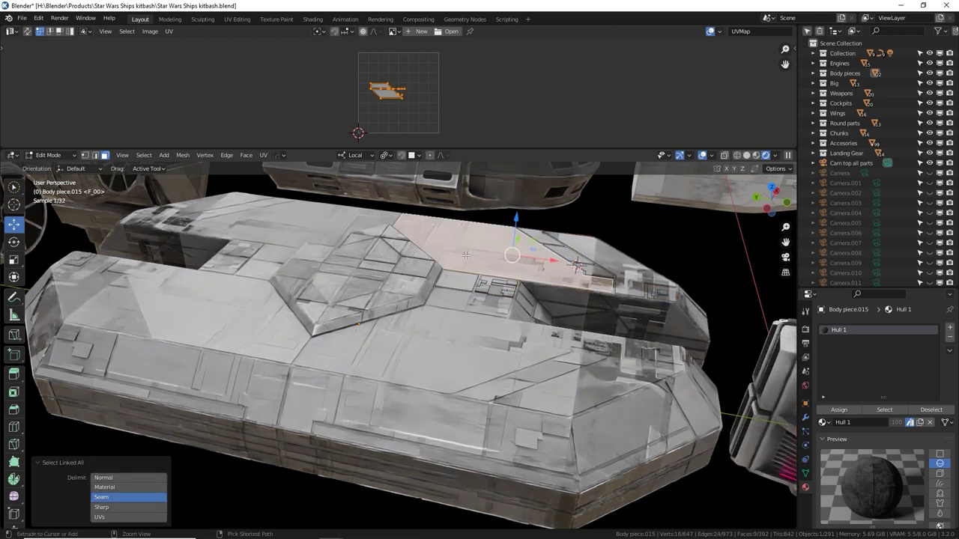
shift+right_click(592, 252)
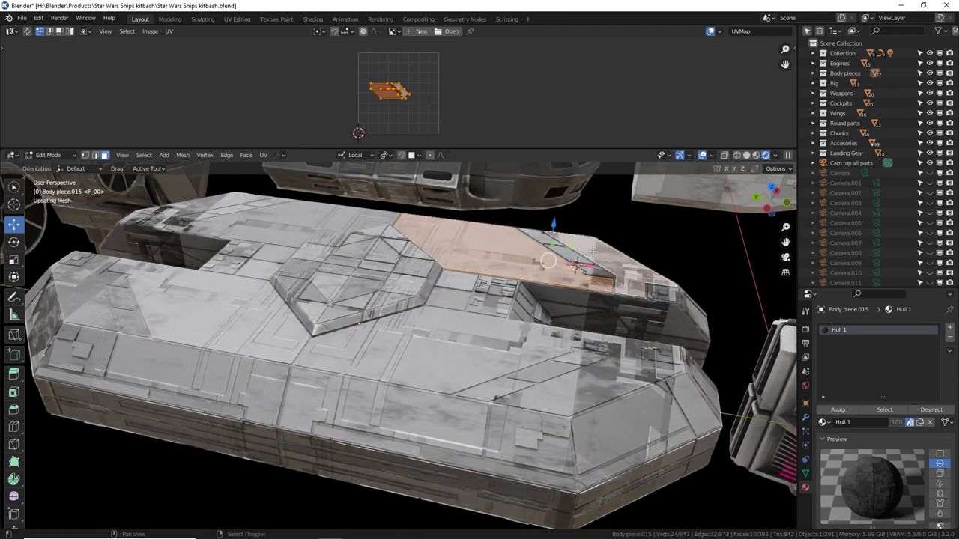
middle_drag(517, 256, 370, 270)
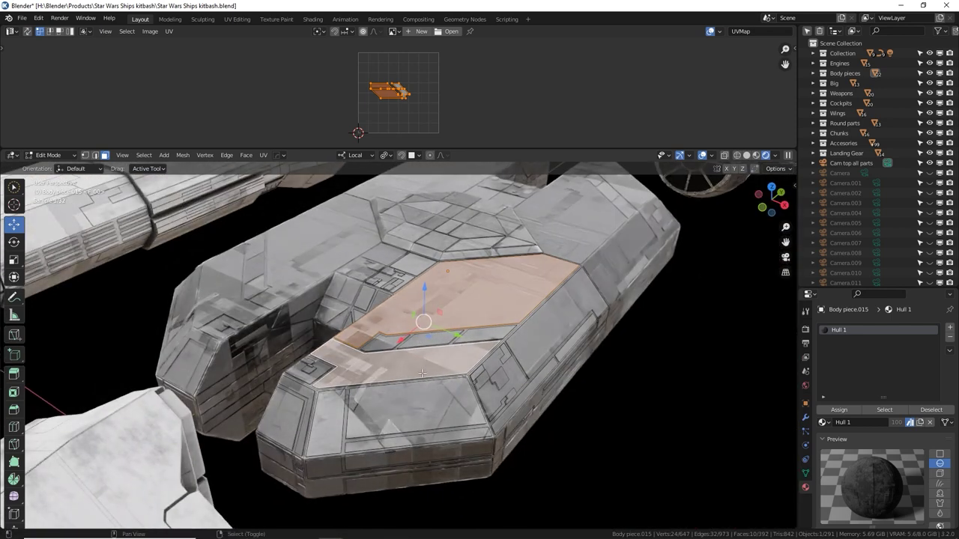
shift+right_click(384, 405)
shift+right_click(328, 422)
shift+right_click(281, 420)
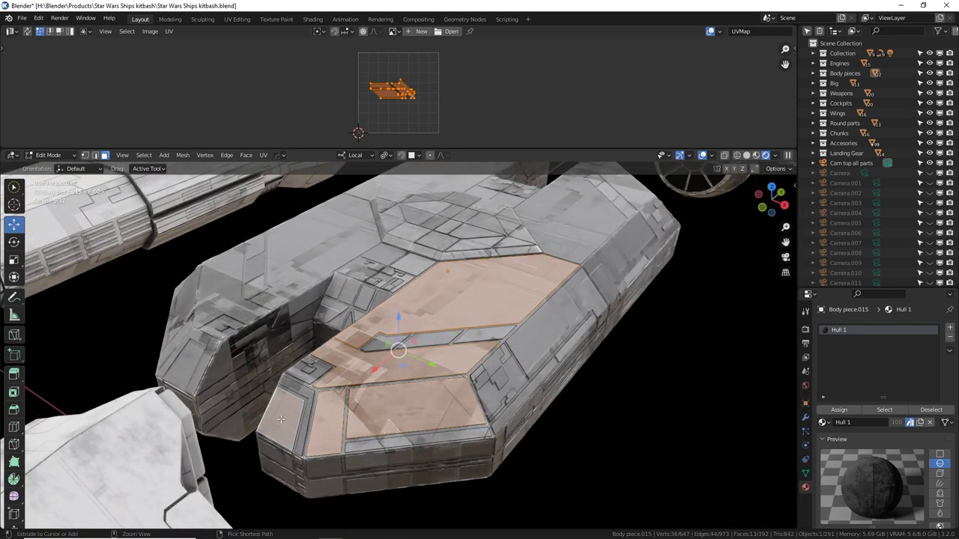
key(ctrl+l)
scroll(311, 410, up, 2)
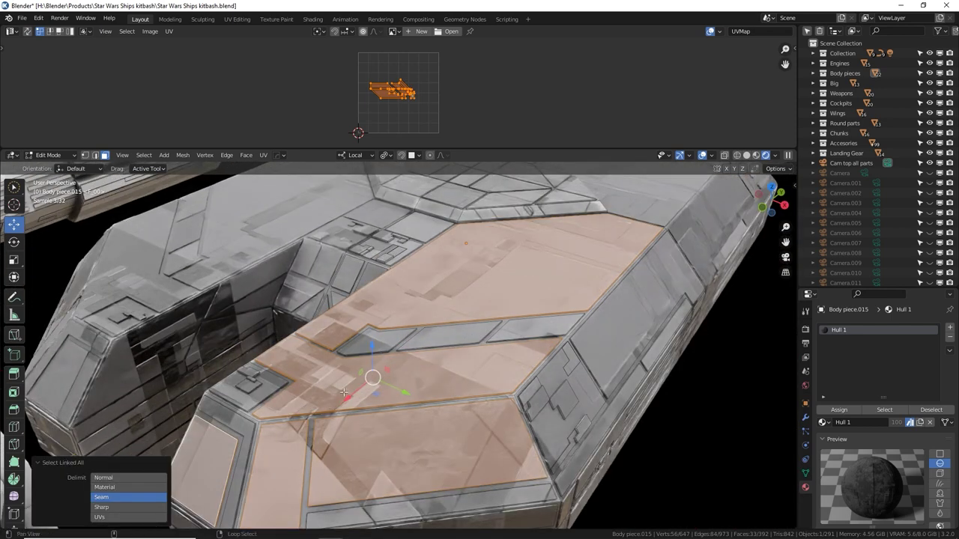
middle_drag(311, 410, 272, 399)
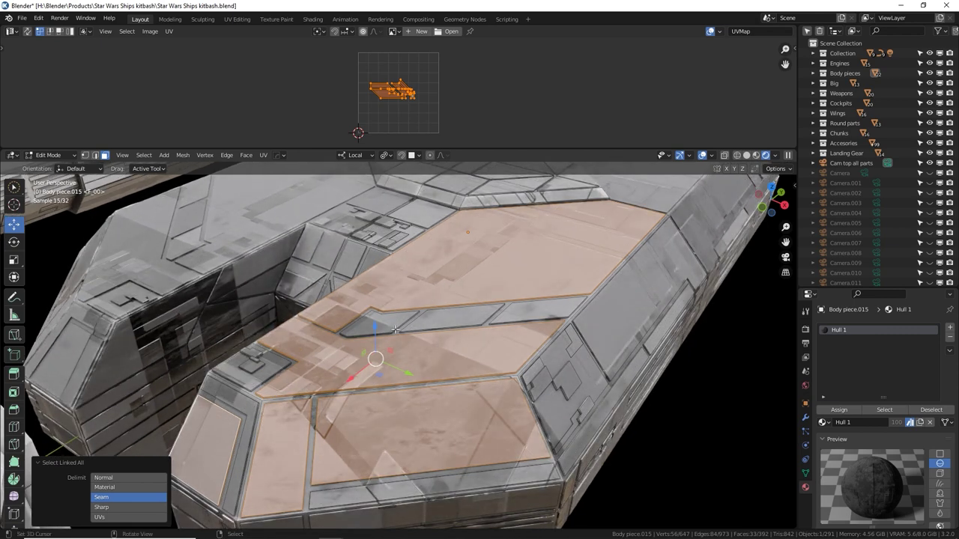
Step: Scale the selected faces' UVs far up and back down to a small size to vary the panel texture density
scroll(399, 92, up, 3)
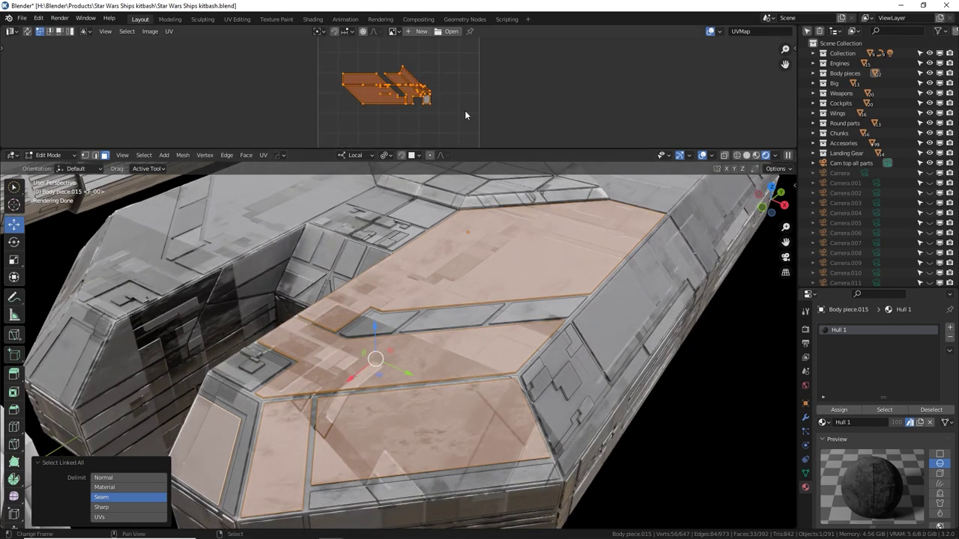
key(s)
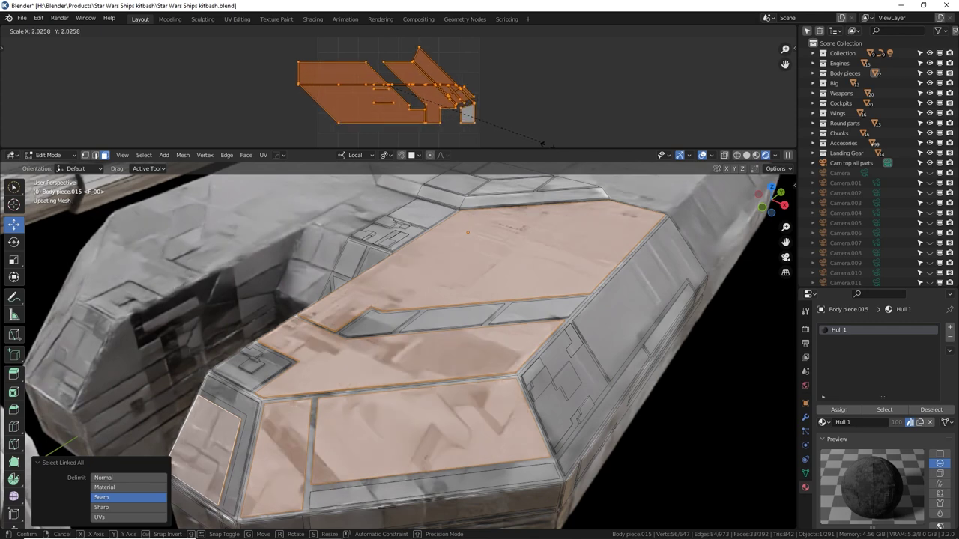
click(266, 50)
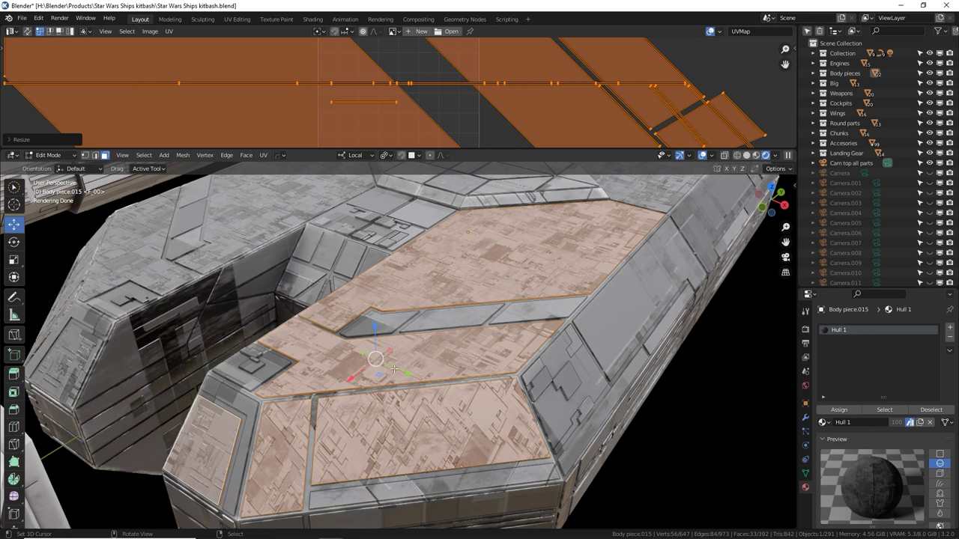
key(s)
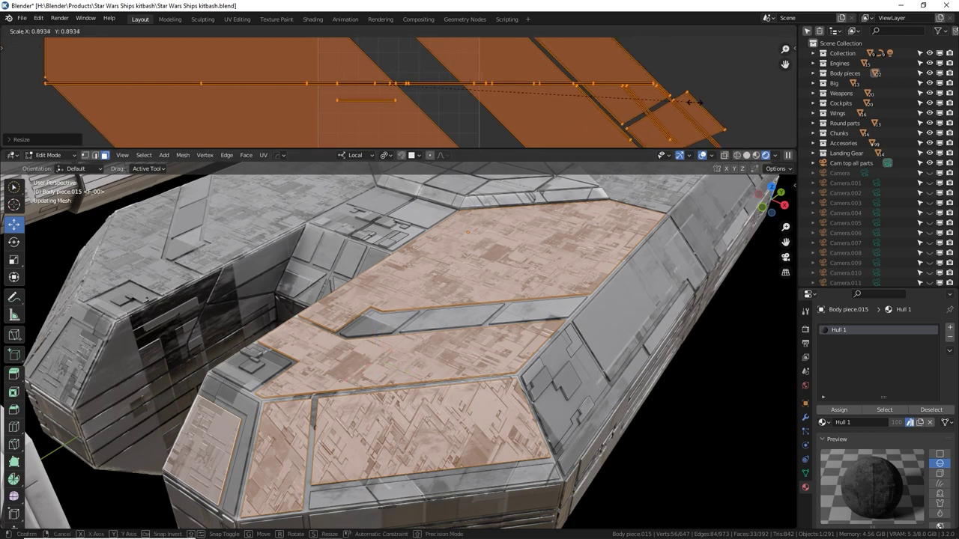
click(411, 83)
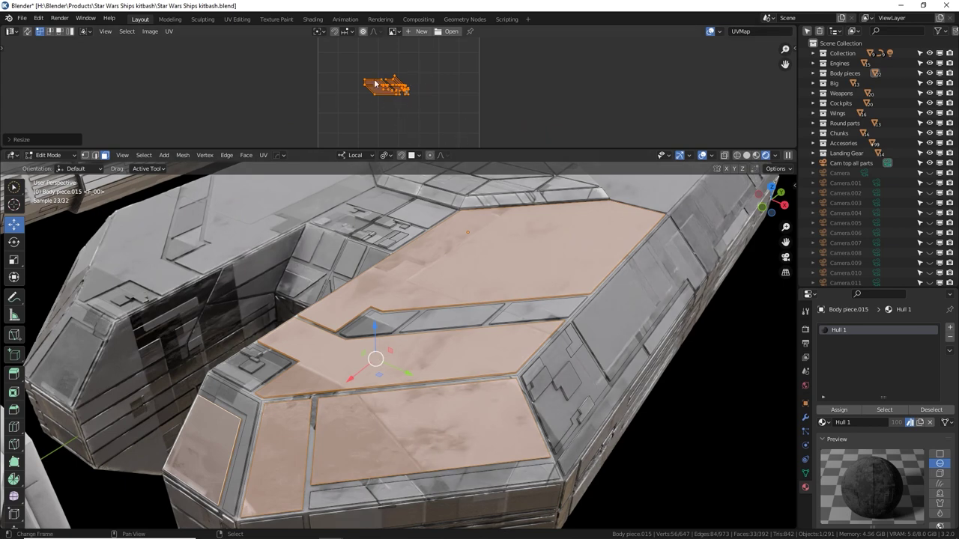
Step: Over the Falcon Panels 3_random.png image, enlarge the selected UVs and move them by about -0.155 in X and -0.073 in Y
click(393, 32)
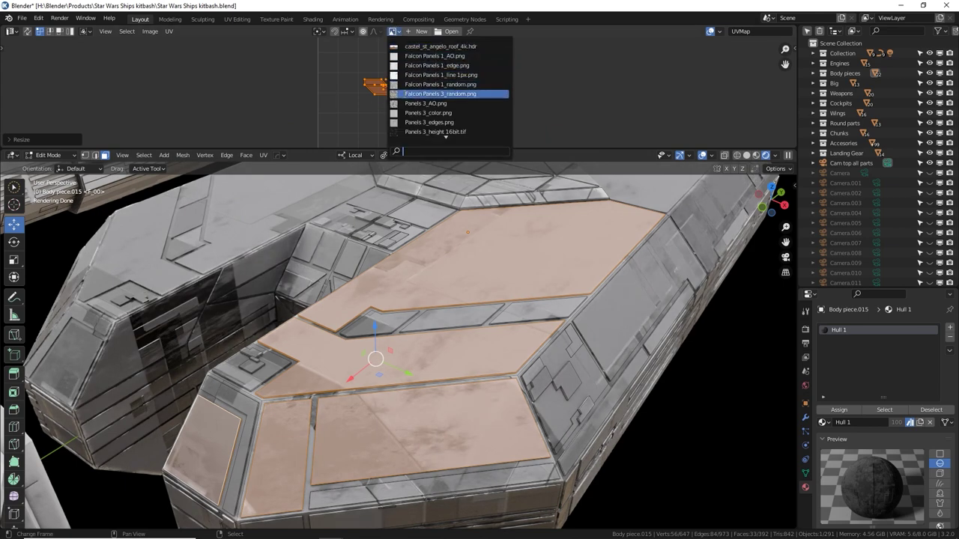
click(407, 98)
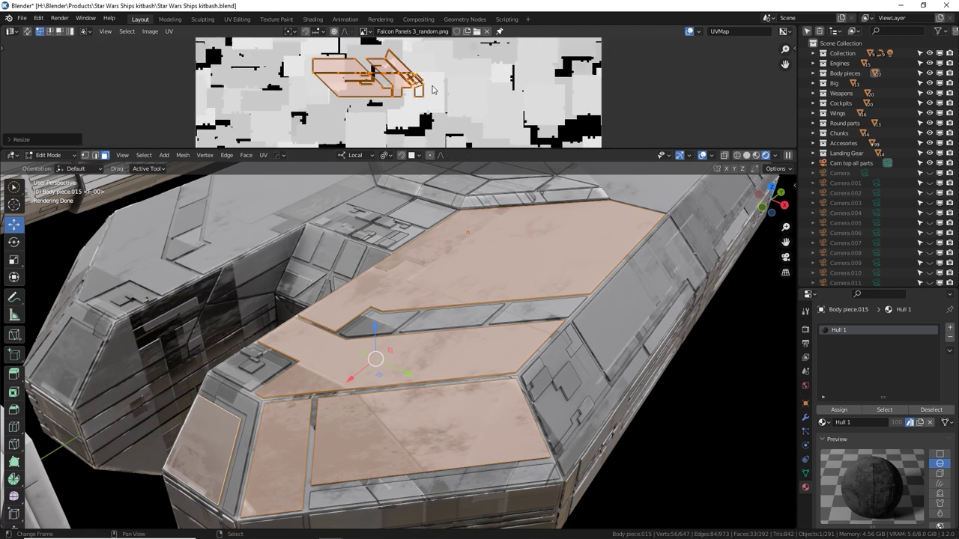
key(s)
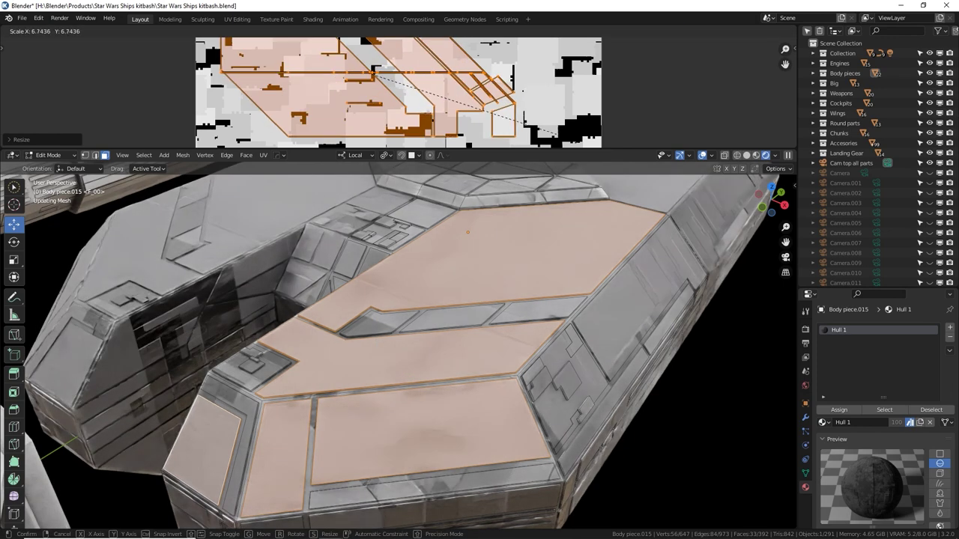
click(446, 122)
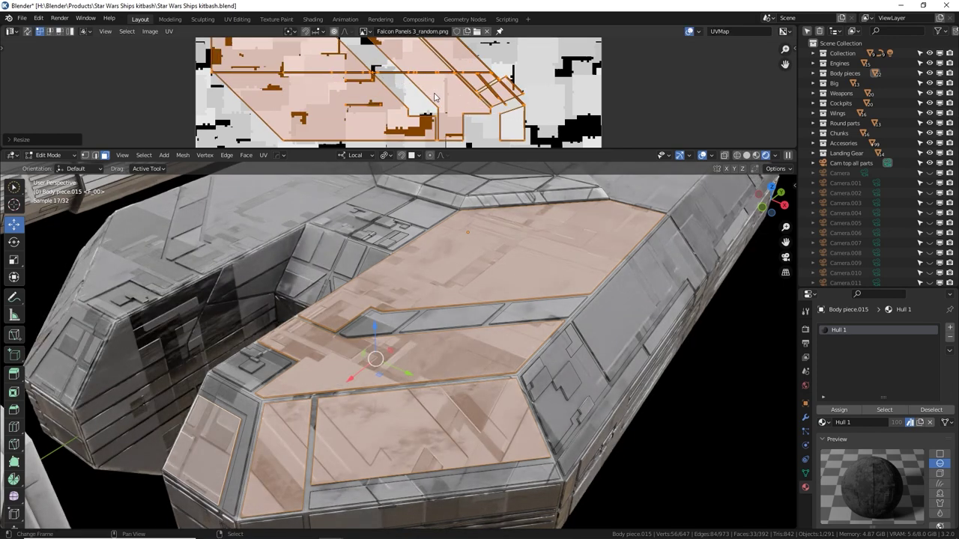
key(g)
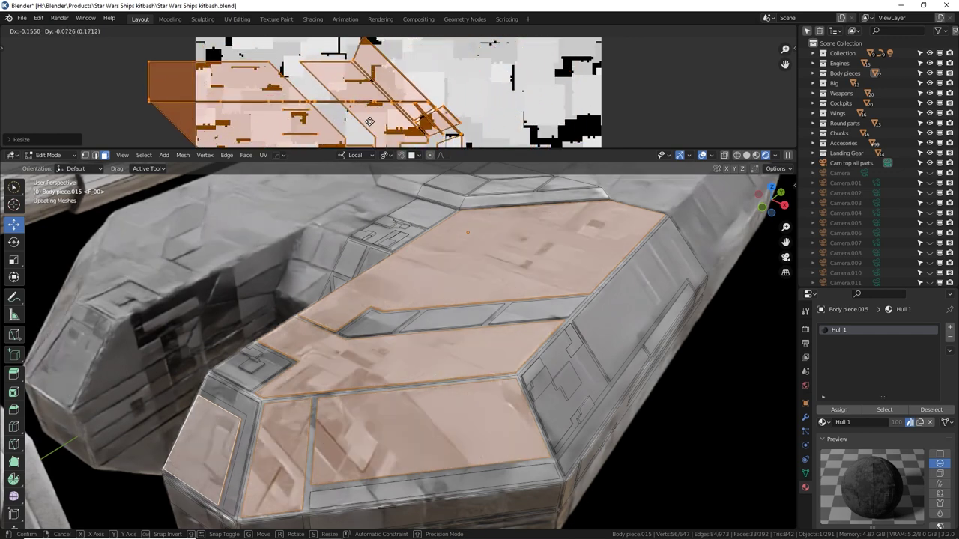
click(369, 123)
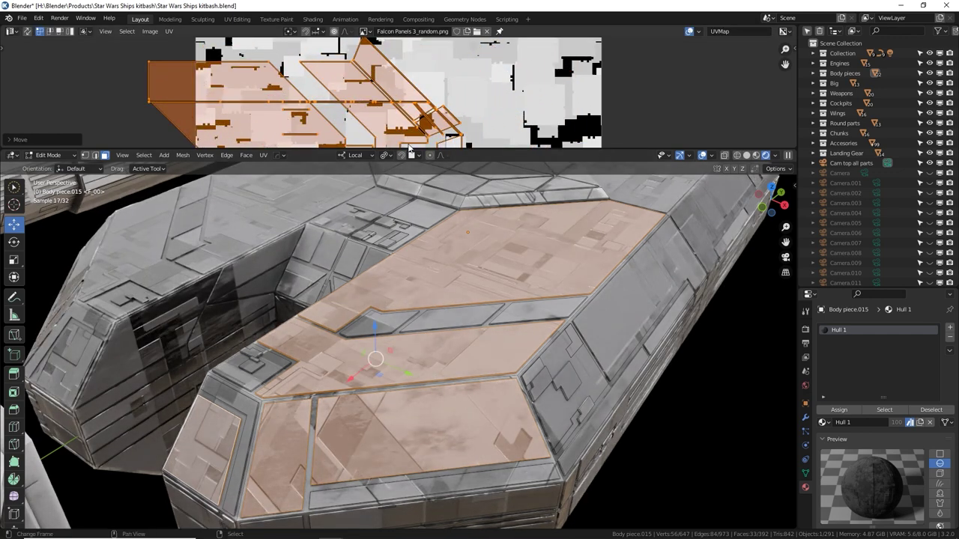
Step: Extend the selection to the body piece's whole mesh and scale all its UVs up for denser panel detail
middle_drag(507, 302, 468, 295)
key(ctrl+l)
key(s)
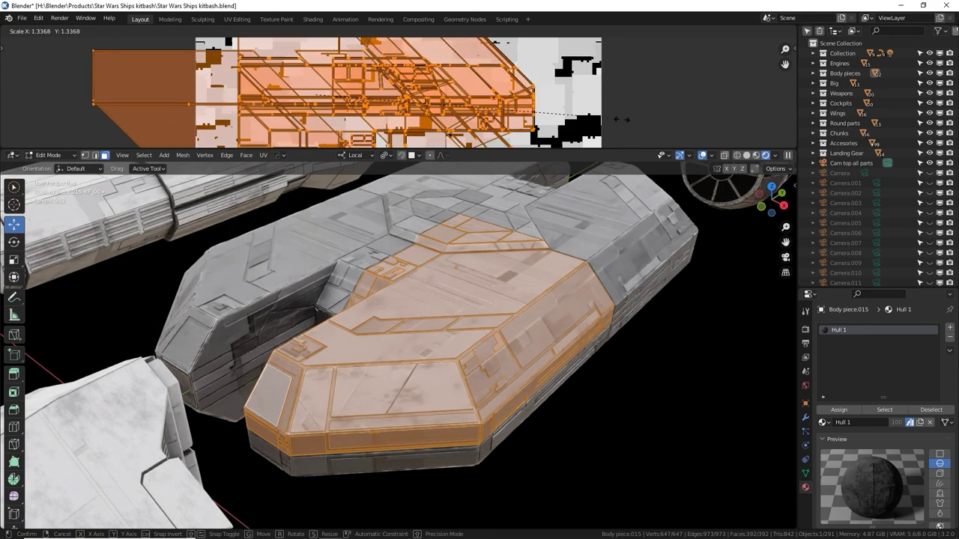
click(778, 161)
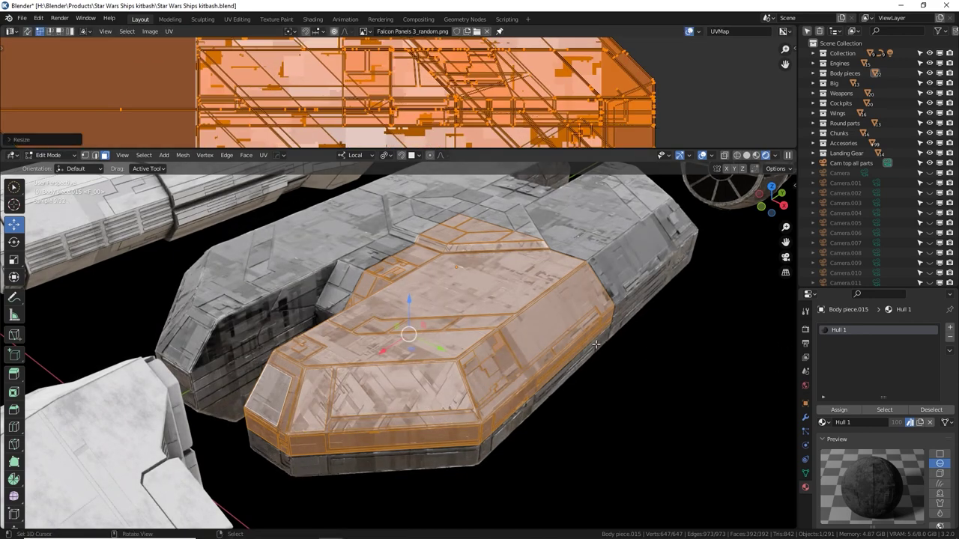
Step: Return to Object Mode and frame the Bright metal engine in the engines row for a close look
key(Tab)
middle_drag(591, 345, 548, 362)
scroll(470, 315, down, 6)
mouse_move(467, 316)
middle_down()
mouse_move(550, 338)
mouse_move(623, 334)
middle_up()
mouse_move(530, 321)
shift+middle_down()
mouse_move(487, 346)
mouse_move(789, 437)
mouse_move(510, 456)
shift+middle_up()
right_click(498, 277)
key(KP_Decimal)
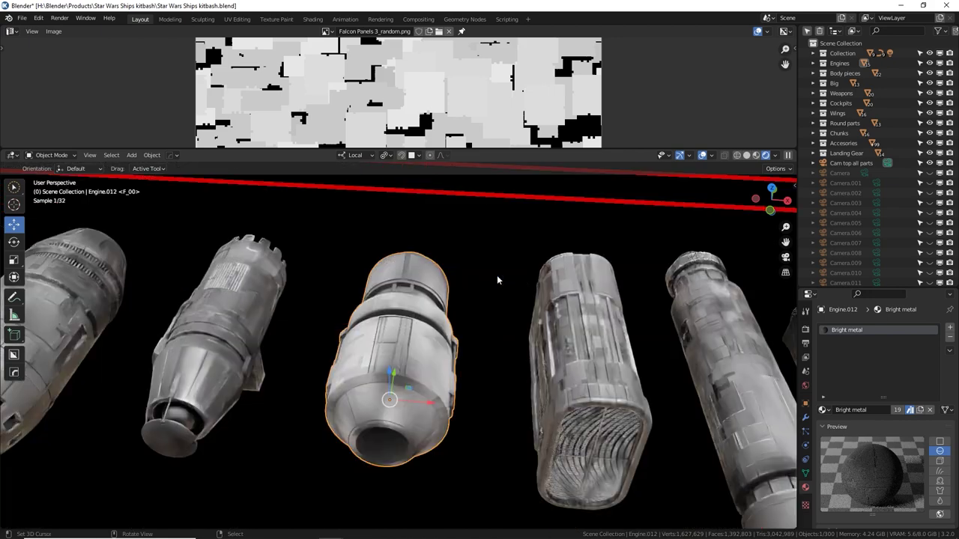
middle_drag(469, 384, 457, 430)
scroll(612, 403, down, 1)
scroll(613, 395, up, 3)
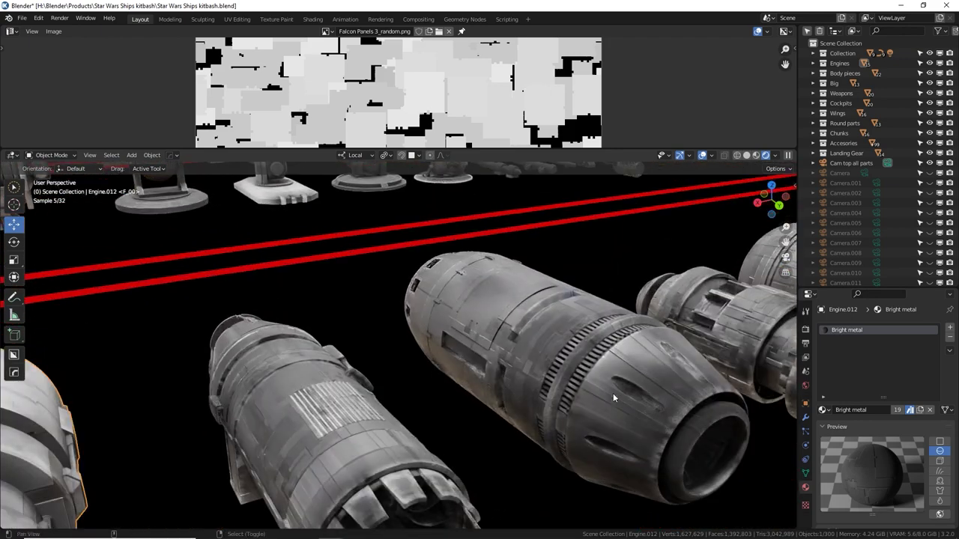
Step: Select two neighbouring engines in turn and inspect their hull detailing and assigned materials from several angles
shift+middle_drag(613, 393, 457, 370)
click(554, 369)
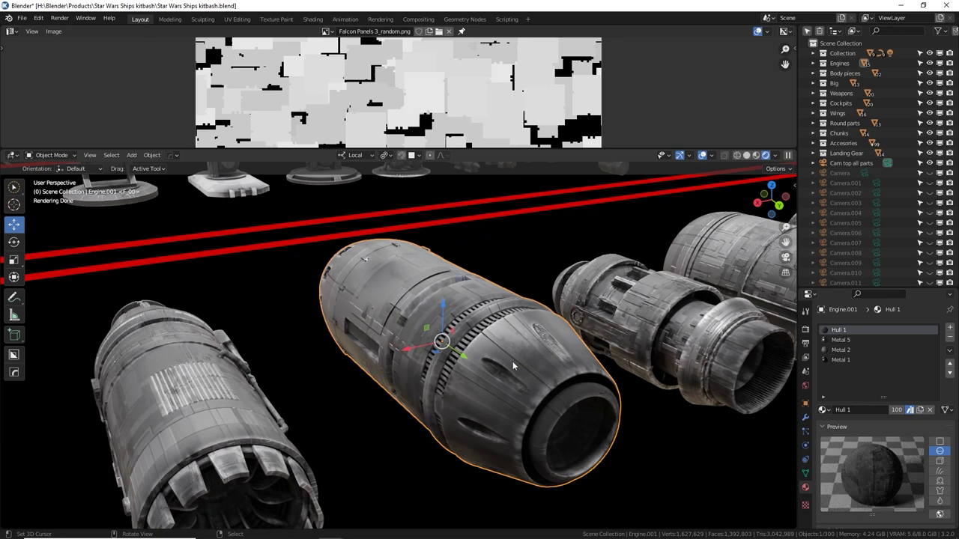
middle_drag(539, 359, 570, 359)
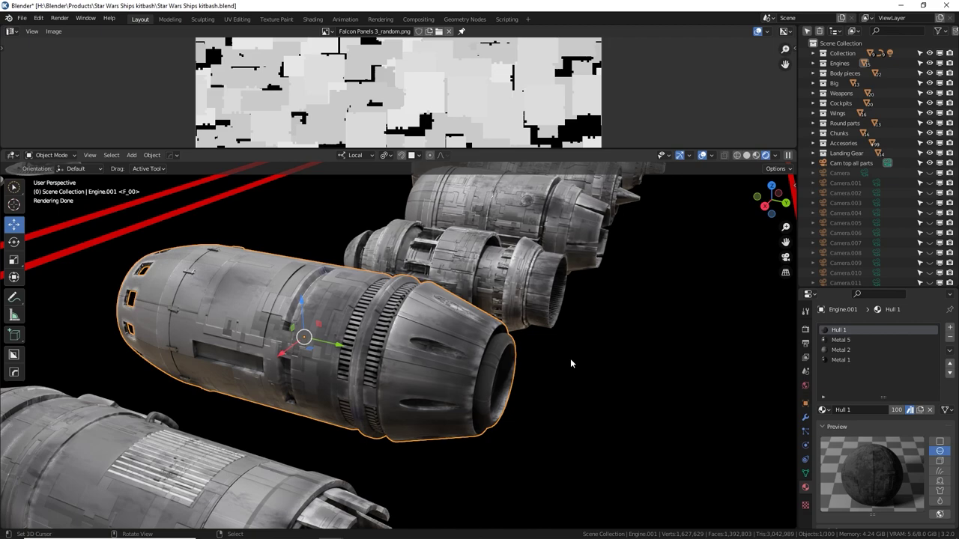
middle_drag(570, 363, 217, 335)
right_click(283, 421)
scroll(279, 421, down, 3)
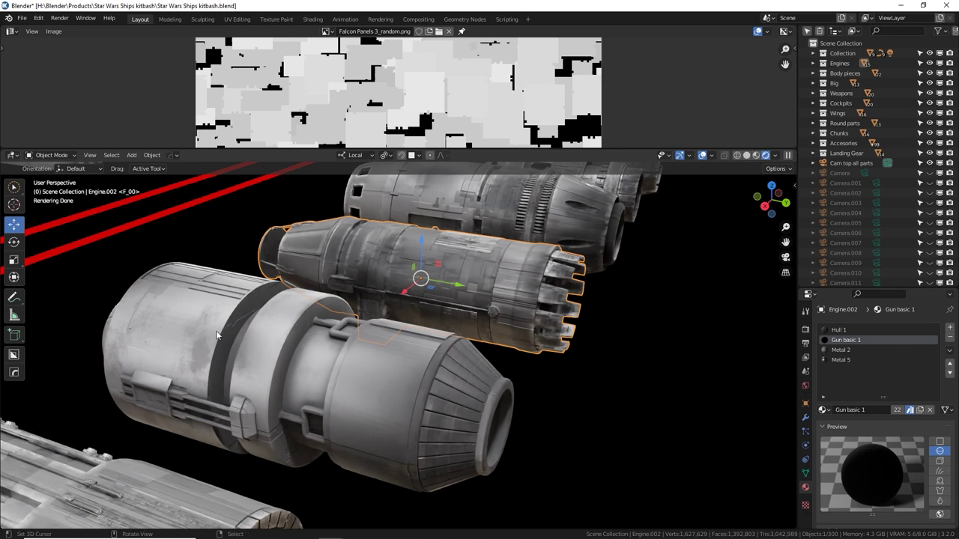
Step: Select the Bright metal engine, show its material in the Shader Editor and select the Attribute node named Col
click(217, 336)
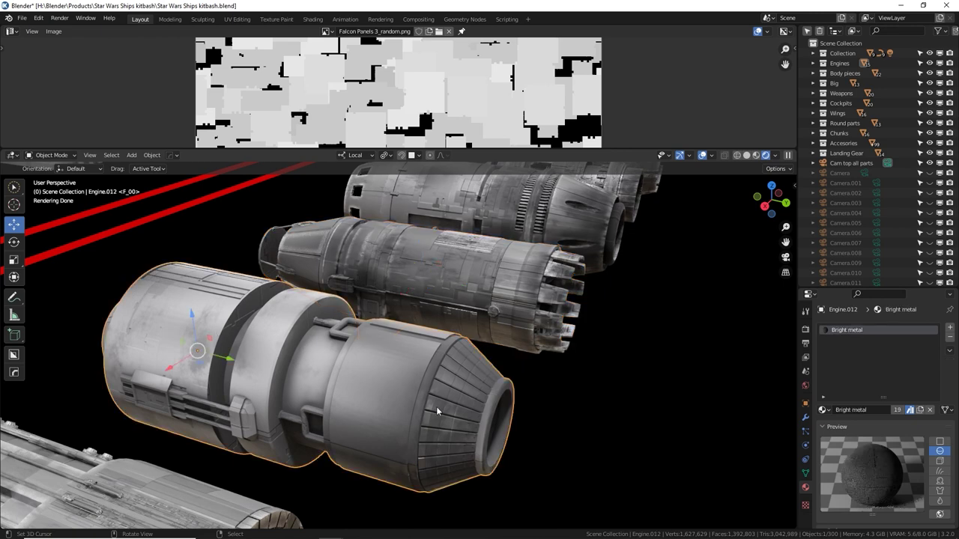
click(11, 30)
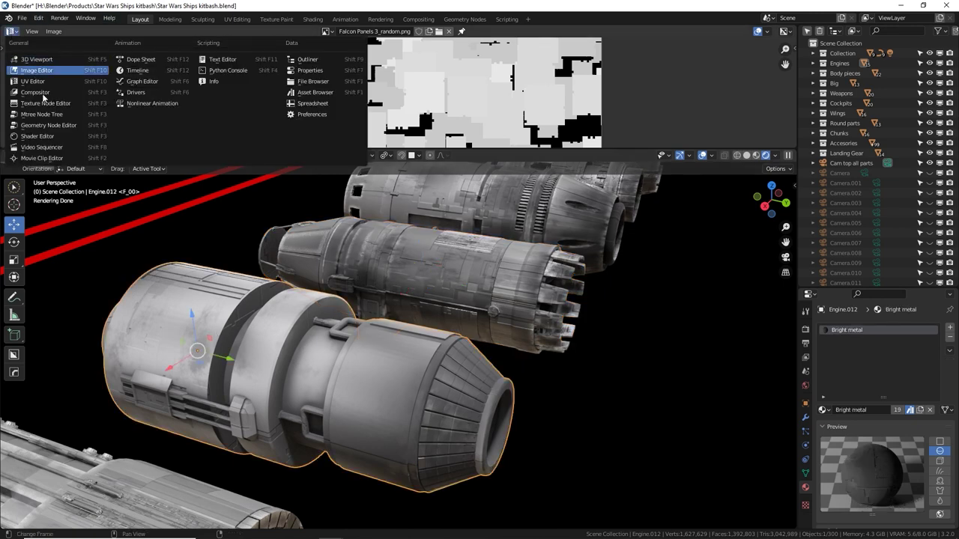
click(37, 137)
middle_drag(302, 115, 508, 204)
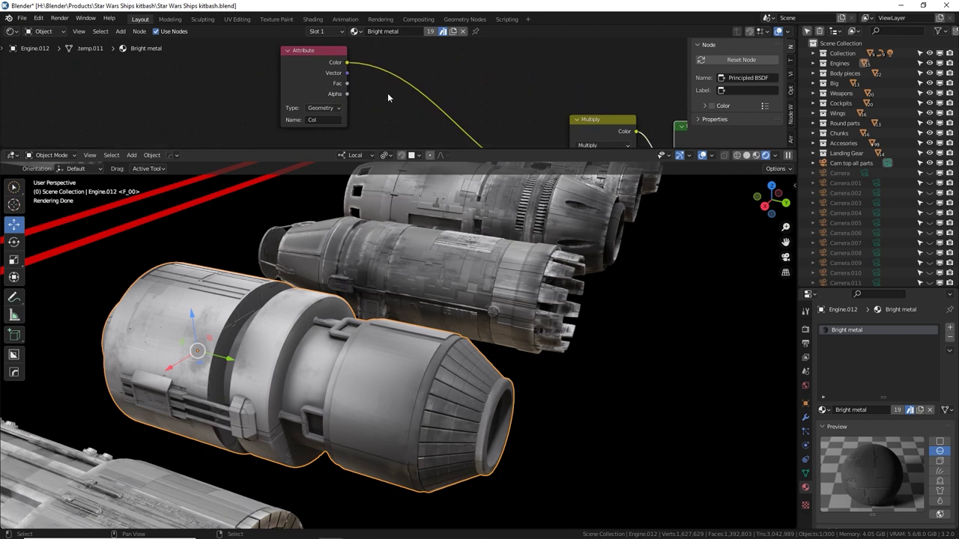
click(307, 100)
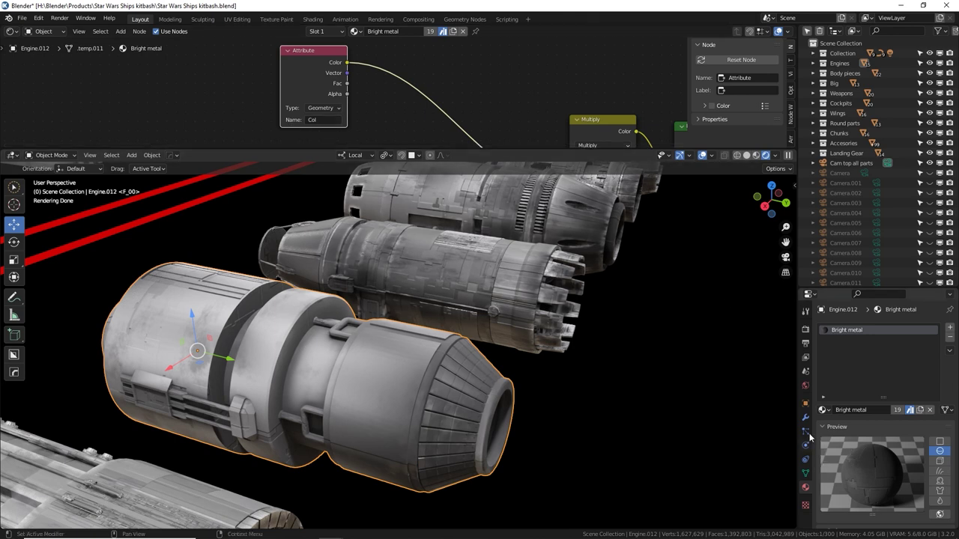
Step: In the engine mesh's color attributes, select Col and then make Col.001 the active attribute
click(805, 473)
scroll(847, 422, down, 3)
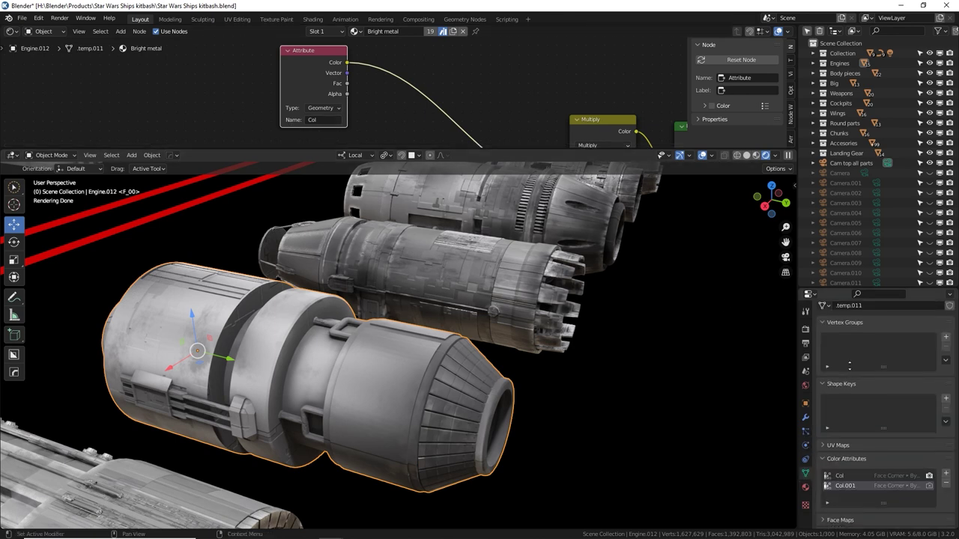
click(862, 427)
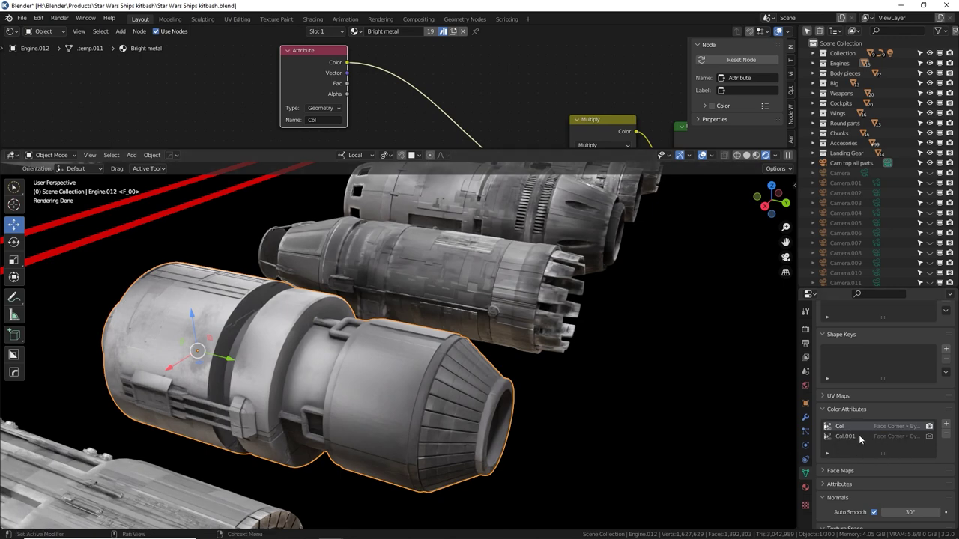
click(859, 437)
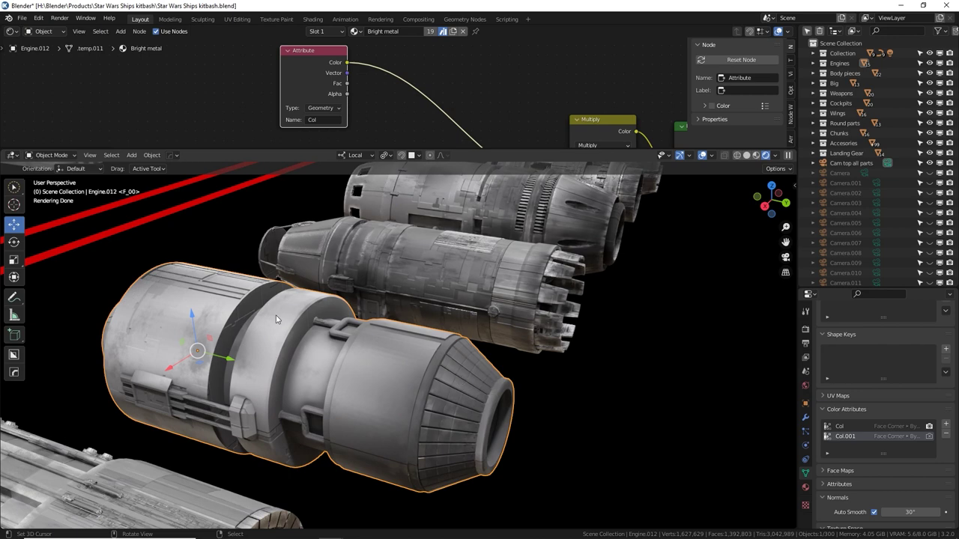
Step: Switch to Vertex Paint, set the brush strength to 1.000 and try to paint white over the engine on Col.001
click(51, 156)
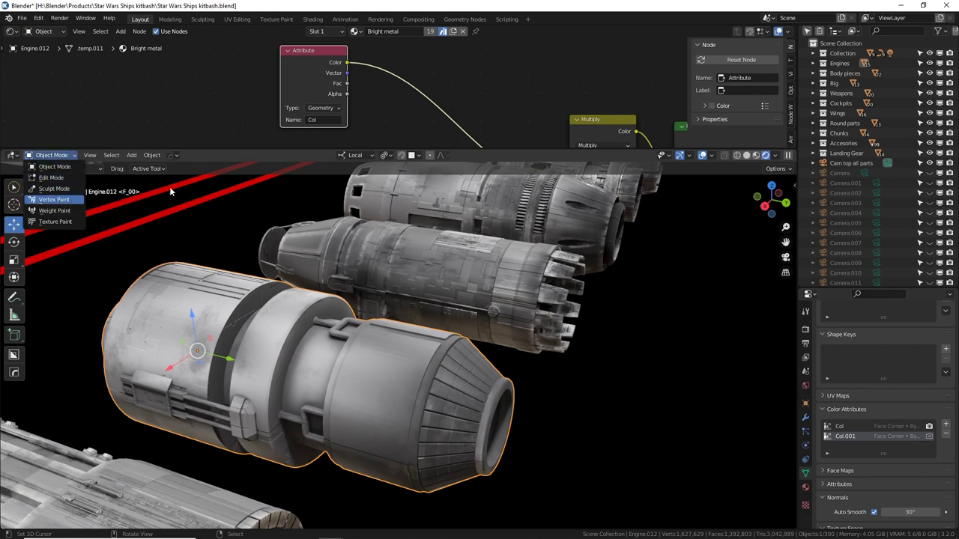
click(54, 199)
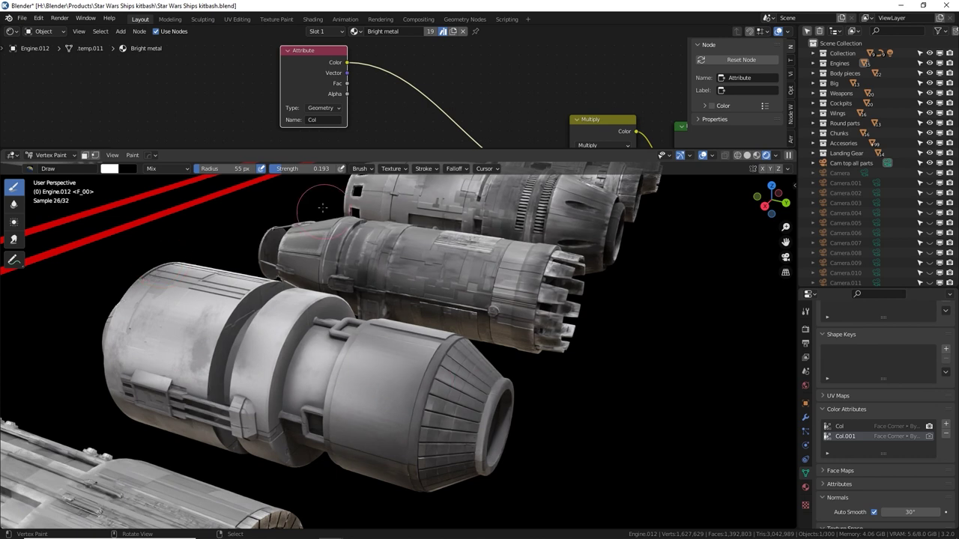
drag(303, 170, 356, 170)
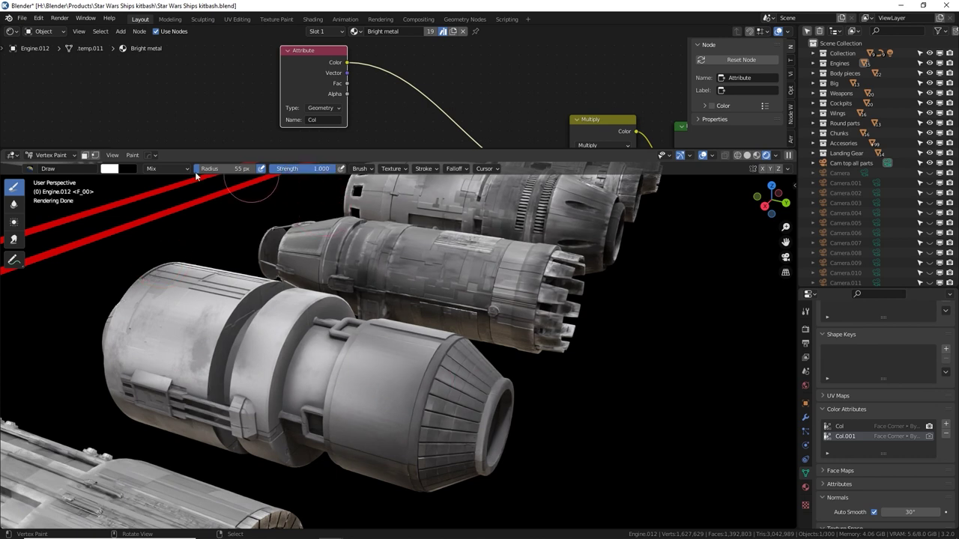
mouse_move(488, 384)
mouse_down()
mouse_move(468, 442)
mouse_move(405, 504)
mouse_up()
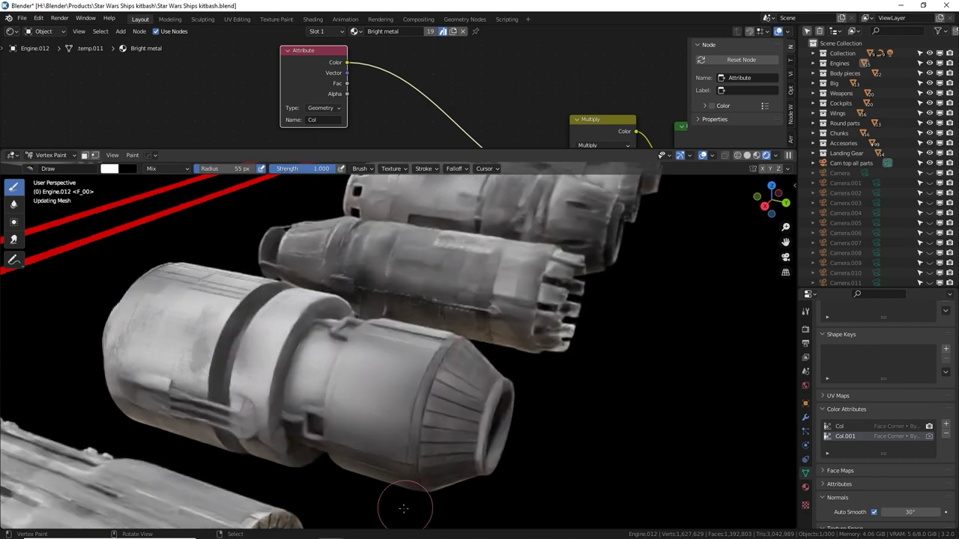
Step: Make Col the active color attribute and paint the engine's ribbed nozzle, adjoining casing and opposite end cone white
click(839, 427)
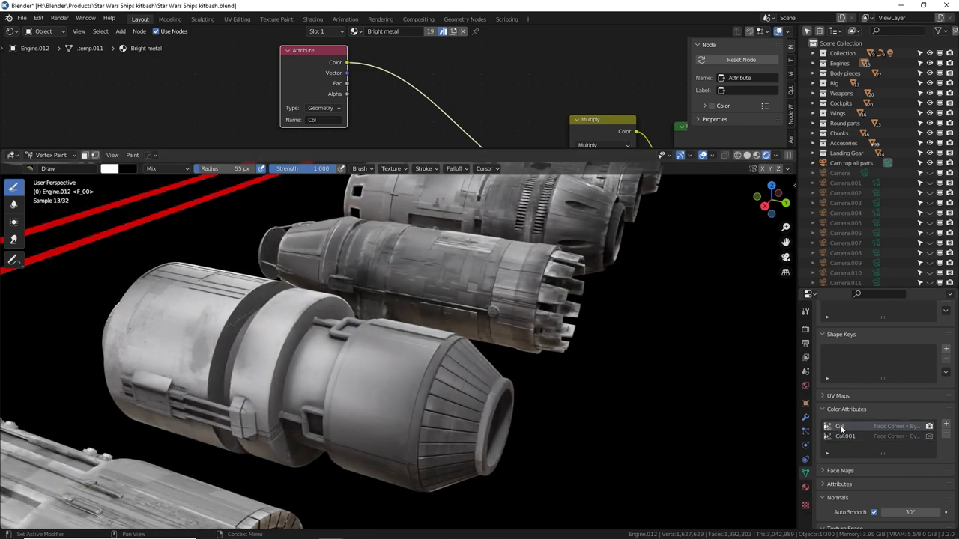
mouse_move(430, 410)
mouse_down()
mouse_move(454, 472)
mouse_move(515, 366)
mouse_move(413, 443)
mouse_move(427, 502)
mouse_move(390, 401)
mouse_up()
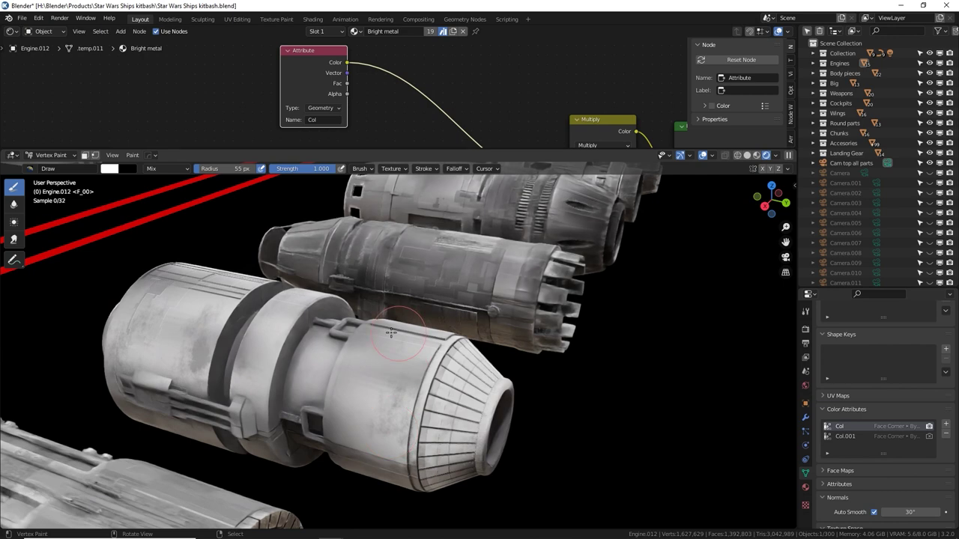
mouse_move(337, 421)
mouse_down()
mouse_move(378, 375)
mouse_move(501, 420)
mouse_move(487, 480)
mouse_move(326, 463)
mouse_up()
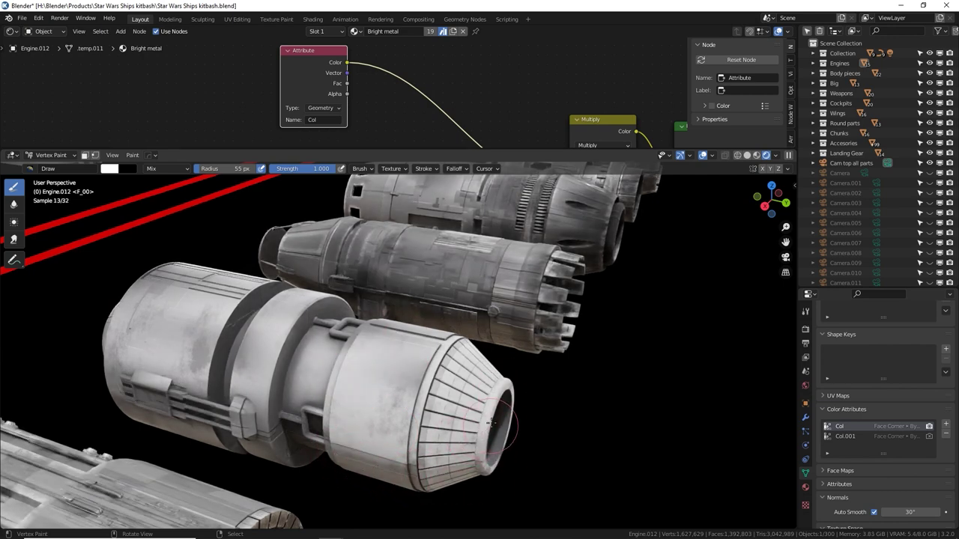
middle_drag(491, 423, 621, 390)
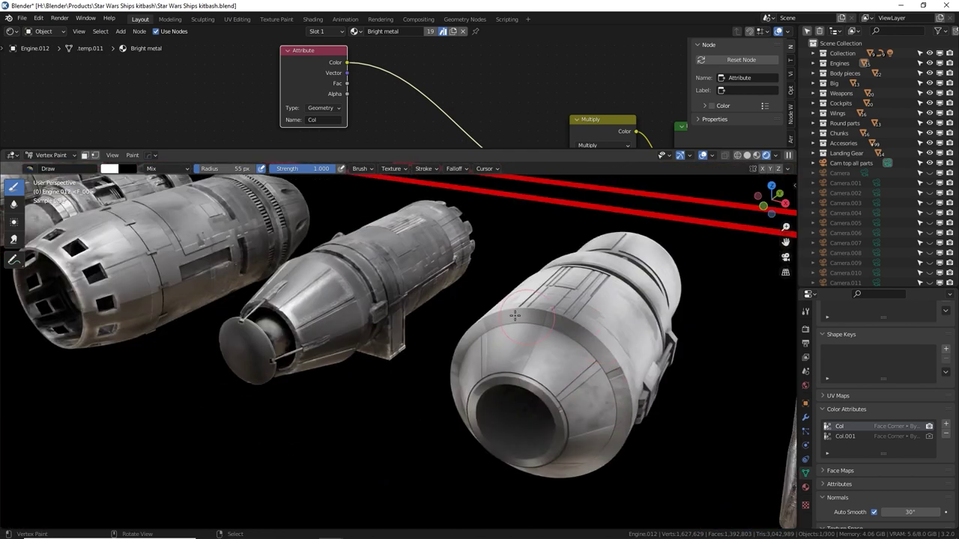
mouse_move(515, 315)
mouse_down()
mouse_move(572, 343)
mouse_move(620, 409)
mouse_move(562, 474)
mouse_move(461, 394)
mouse_move(479, 337)
mouse_move(510, 386)
mouse_move(517, 375)
mouse_move(577, 449)
mouse_move(533, 481)
mouse_up()
Step: Examine how the Col Attribute node feeds the Multiply node ahead of the Principled BSDF
mouse_move(426, 107)
middle_down()
mouse_move(405, 89)
mouse_move(273, 78)
middle_up()
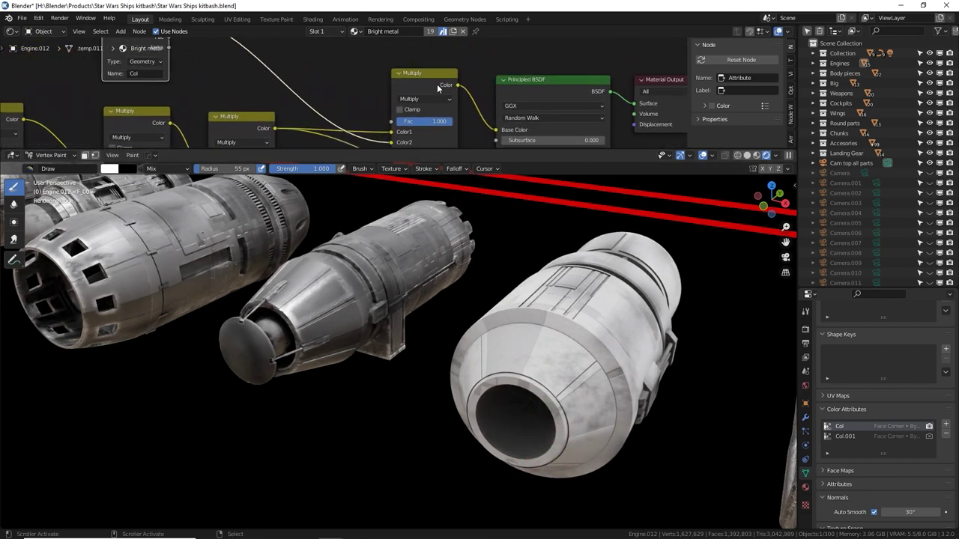
middle_drag(437, 89, 442, 68)
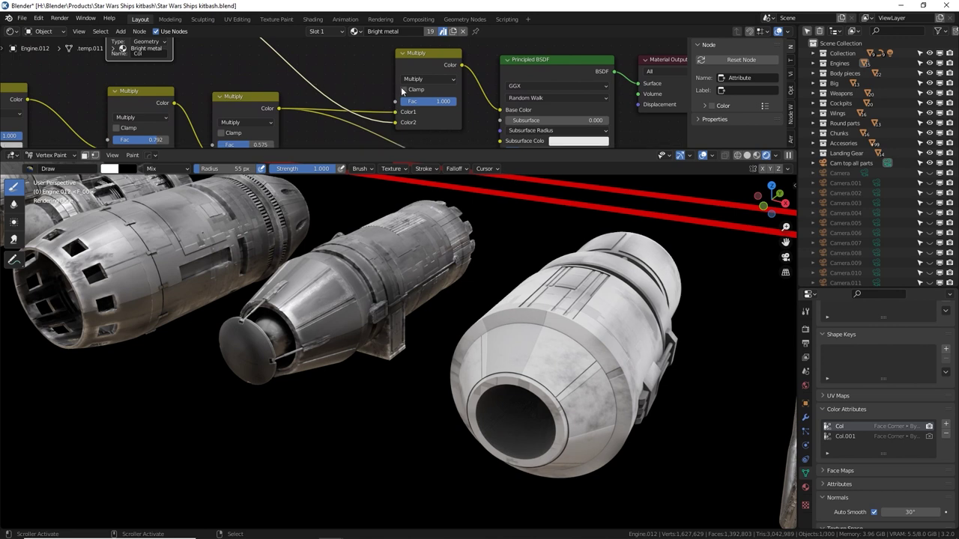
middle_drag(329, 68, 444, 114)
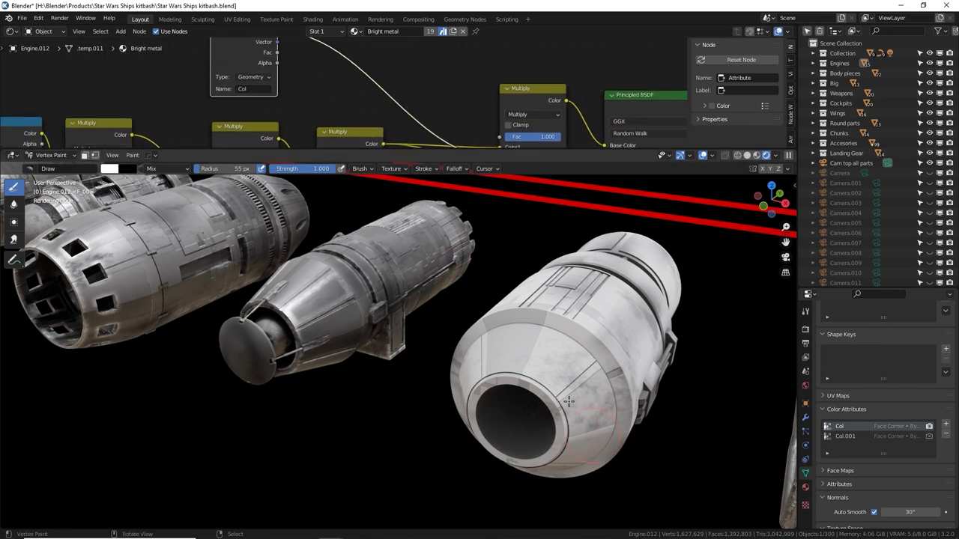
Step: Swap the brush color to black and darken the rim of the engine's nozzle
key(x)
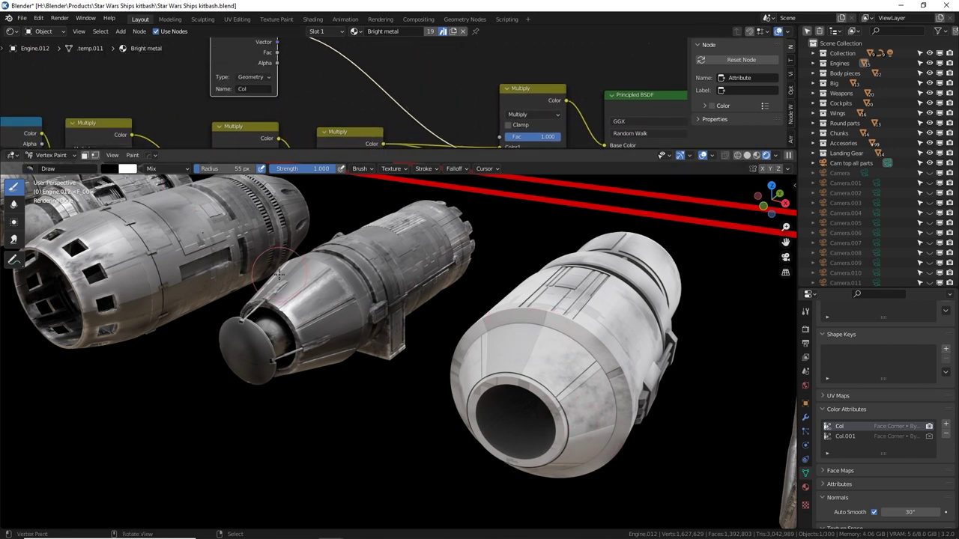
key(x)
middle_drag(567, 376, 455, 364)
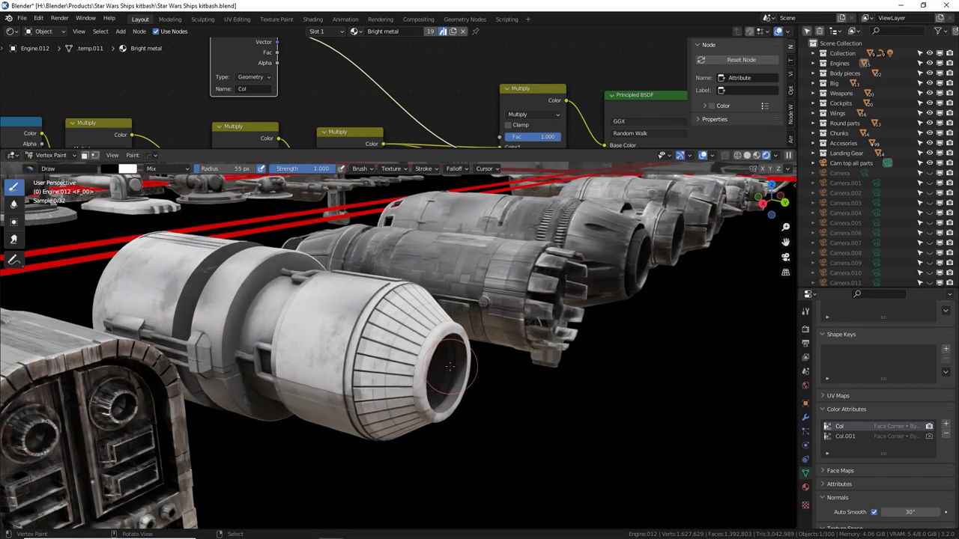
scroll(453, 362, up, 5)
mouse_move(489, 368)
mouse_down()
mouse_move(559, 273)
mouse_move(471, 386)
mouse_move(437, 300)
mouse_move(529, 241)
mouse_up()
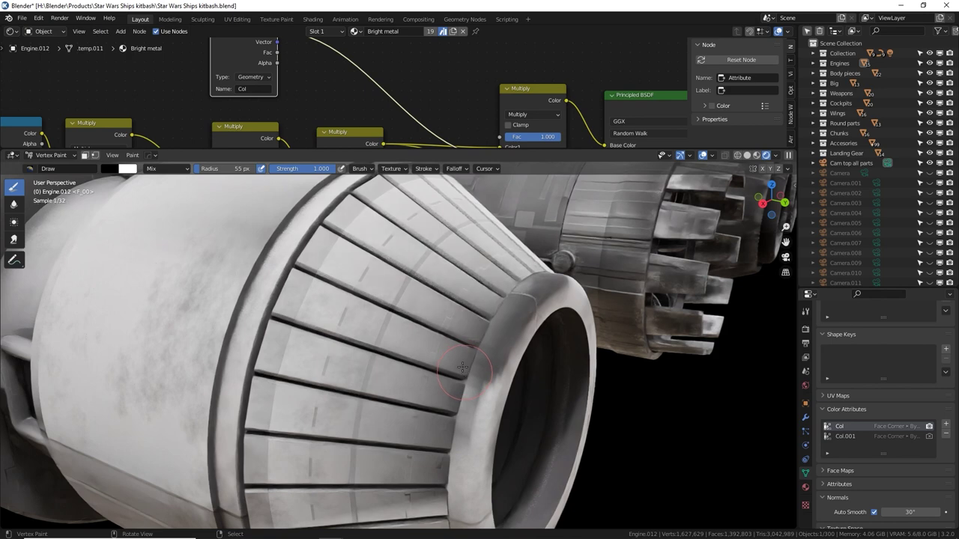
scroll(465, 370, down, 4)
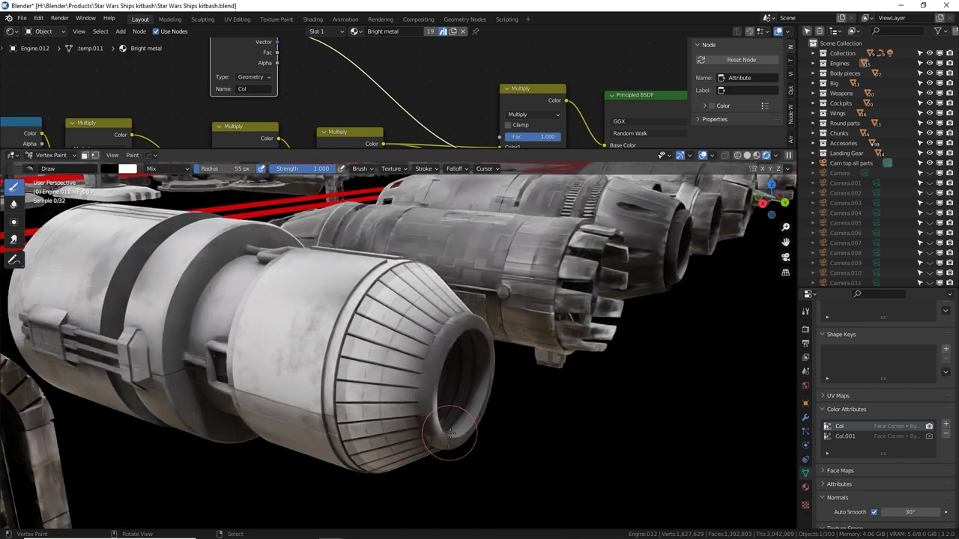
Step: Paint the nozzle's ribbed cone panels black all the way around
drag(408, 341, 405, 402)
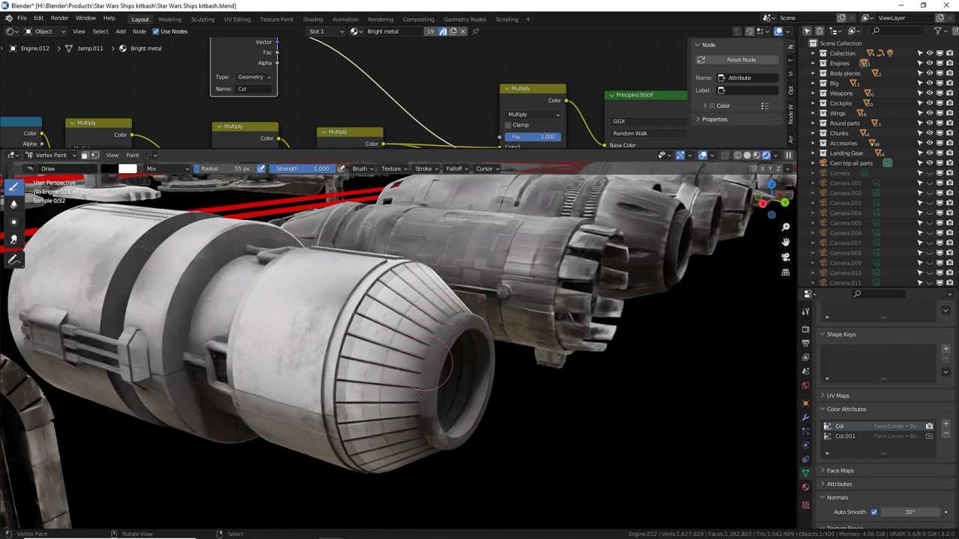
mouse_move(381, 466)
mouse_down()
mouse_move(348, 410)
mouse_move(358, 340)
mouse_move(351, 277)
mouse_move(376, 250)
mouse_up()
scroll(355, 346, up, 2)
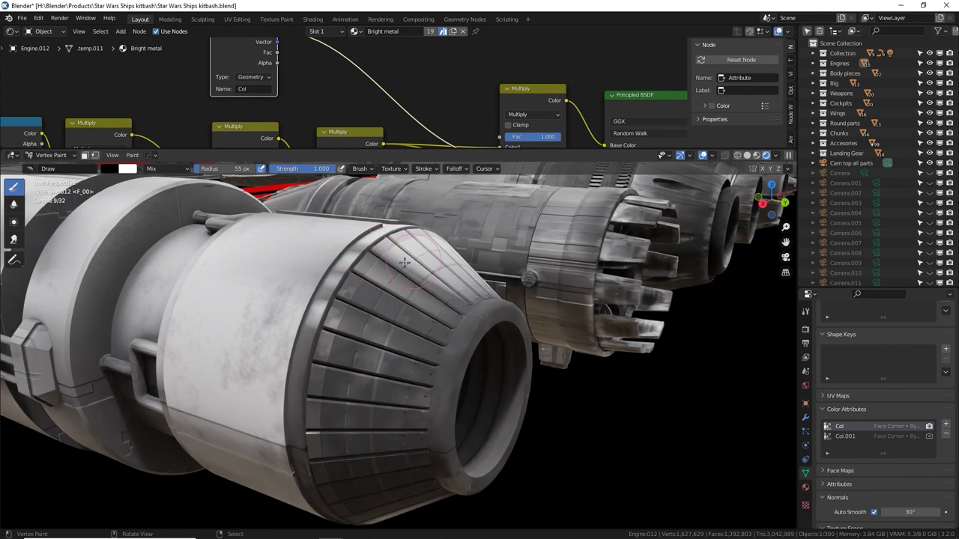
click(400, 236)
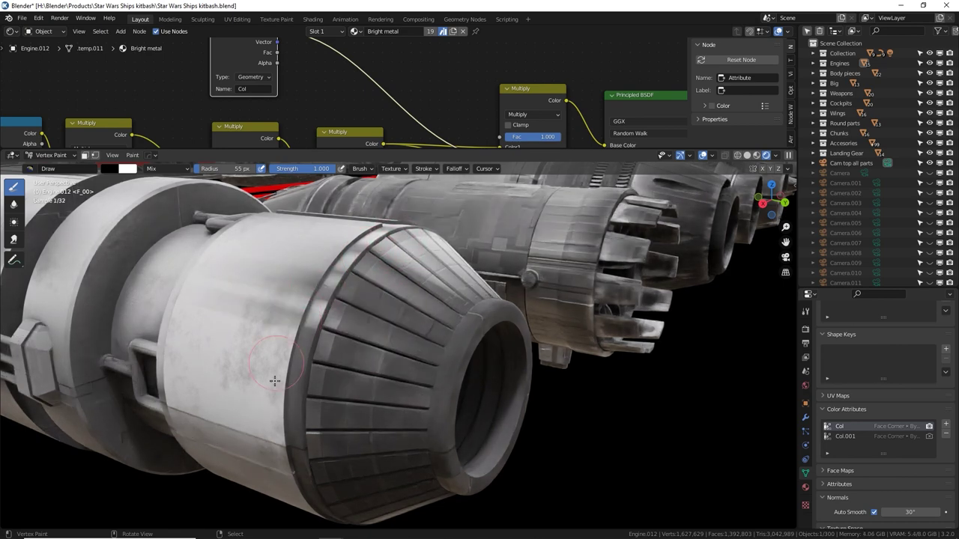
Step: Paint dark streaks across the casing behind the ribbed cone and up to its upper edge
mouse_move(341, 254)
mouse_down()
mouse_move(280, 363)
mouse_move(298, 368)
mouse_move(291, 355)
mouse_up()
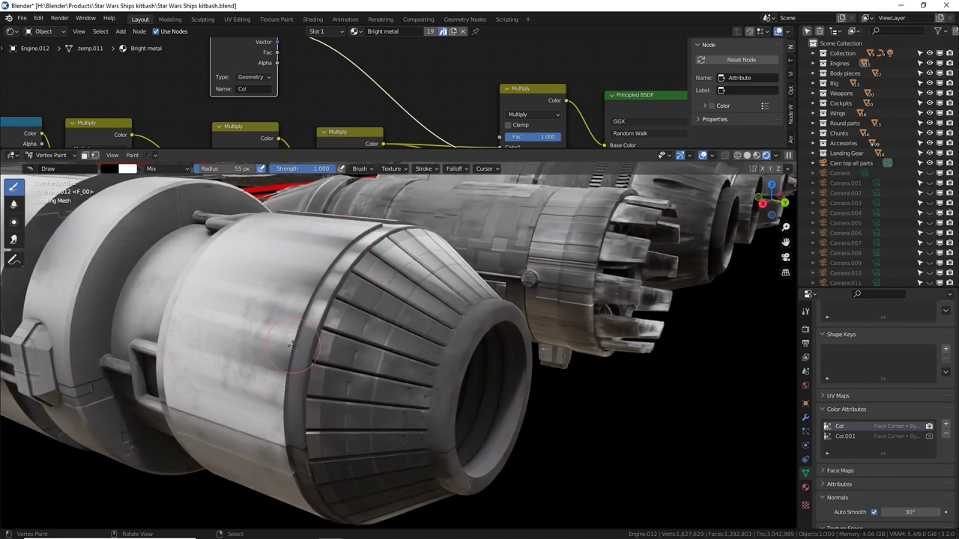
drag(278, 432, 286, 437)
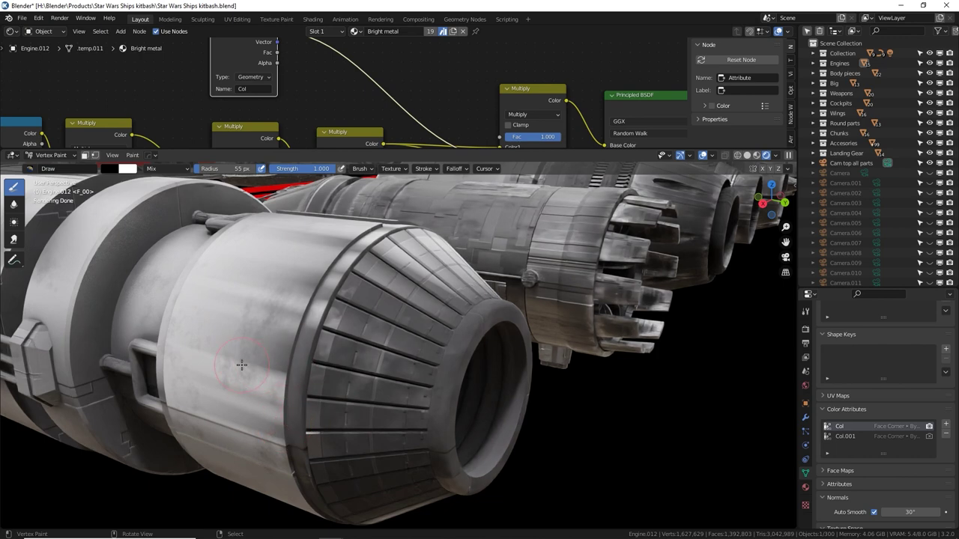
middle_drag(202, 361, 453, 402)
drag(377, 441, 396, 361)
middle_drag(480, 355, 467, 355)
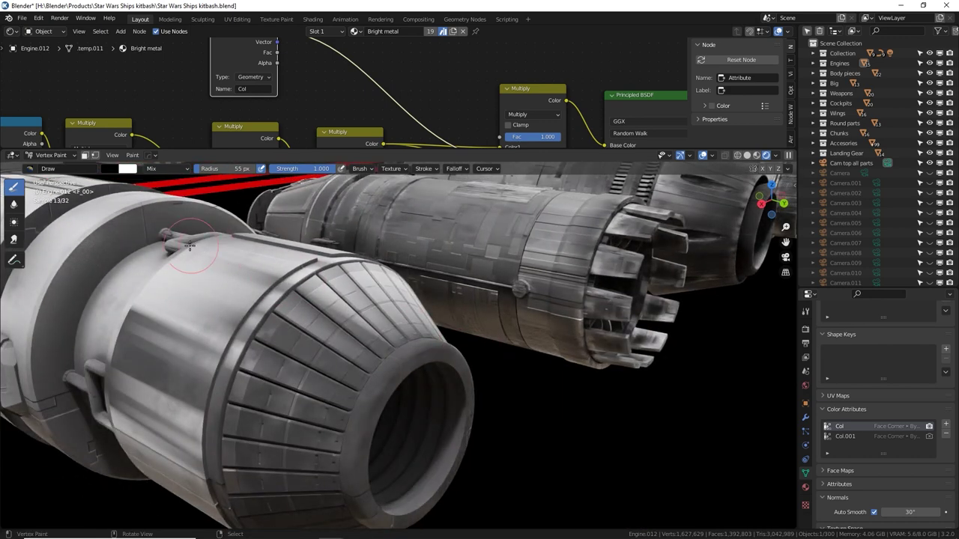
drag(189, 246, 185, 252)
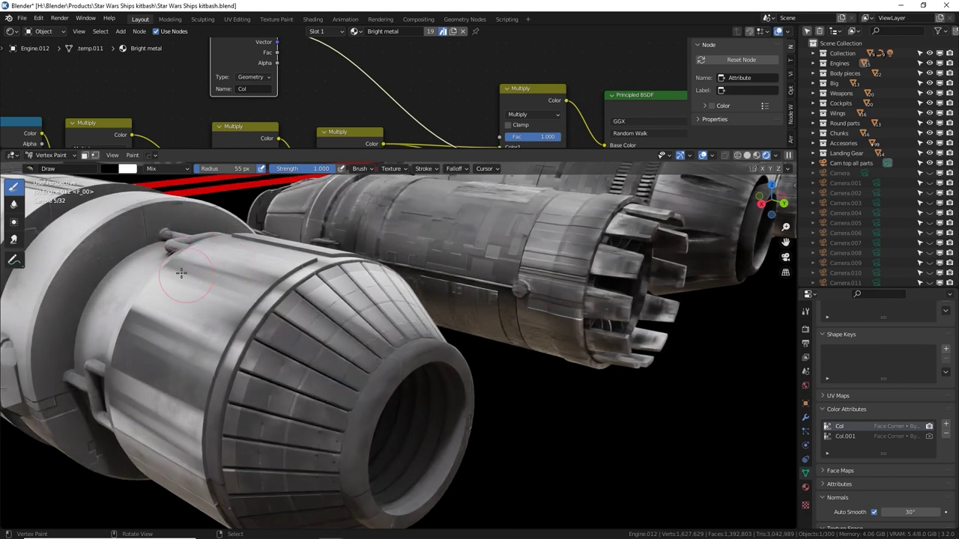
scroll(298, 346, down, 2)
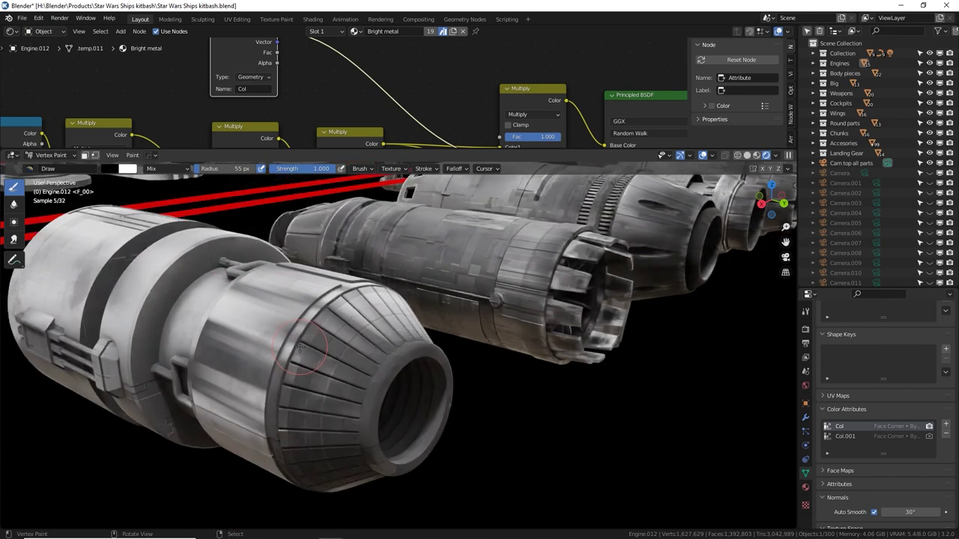
Step: Examine the darkened nozzle and casing of the painted engine from the side, rear and front
scroll(287, 329, up, 3)
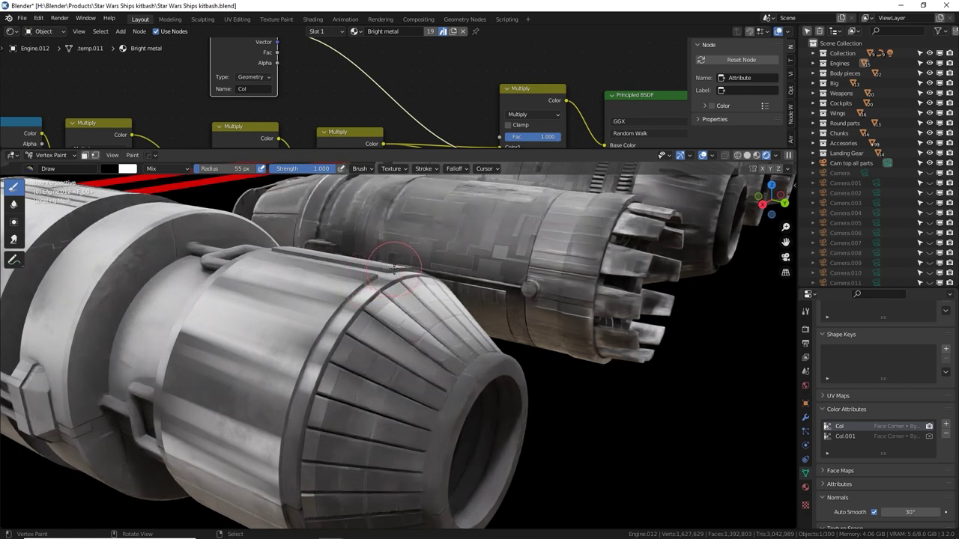
middle_drag(304, 459, 372, 349)
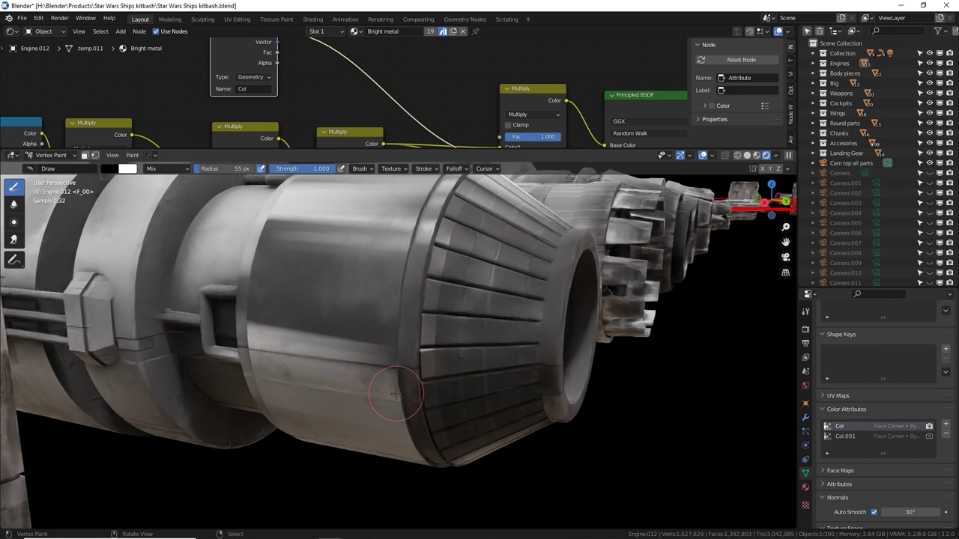
scroll(396, 386, down, 5)
middle_drag(395, 382, 551, 251)
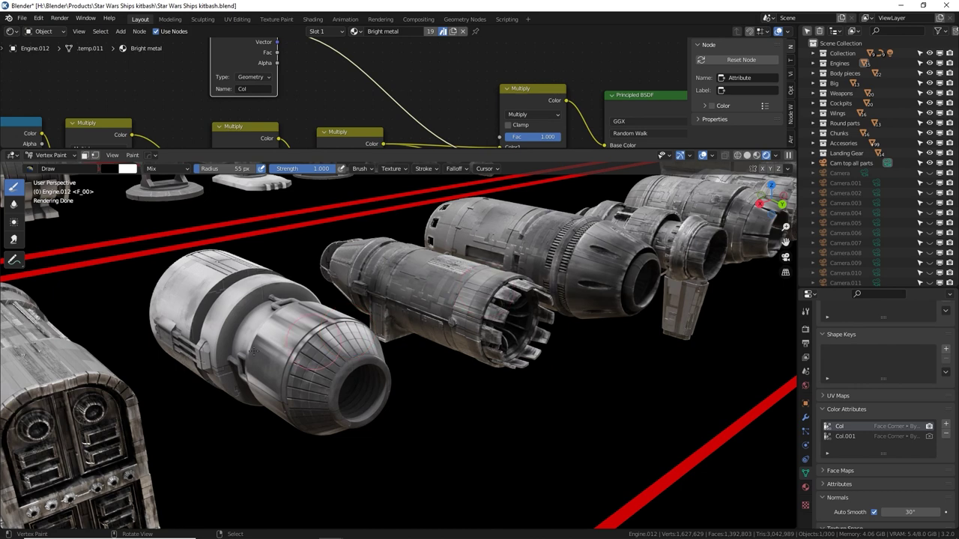
middle_drag(279, 368, 540, 384)
mouse_move(503, 383)
mouse_down()
mouse_move(507, 415)
mouse_move(595, 417)
mouse_move(541, 352)
mouse_move(480, 348)
mouse_move(466, 375)
mouse_move(576, 403)
mouse_up()
middle_drag(575, 402, 565, 362)
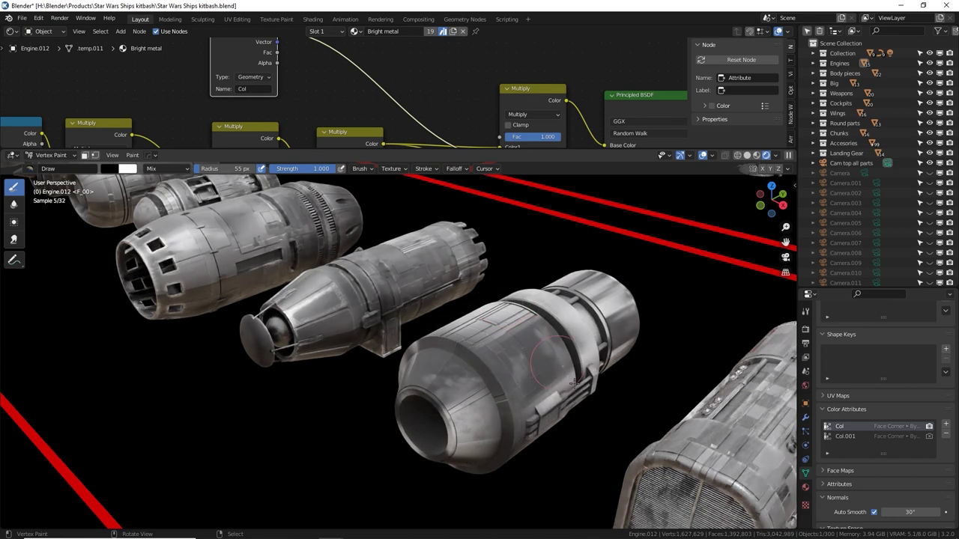
shift+middle_drag(533, 383, 343, 300)
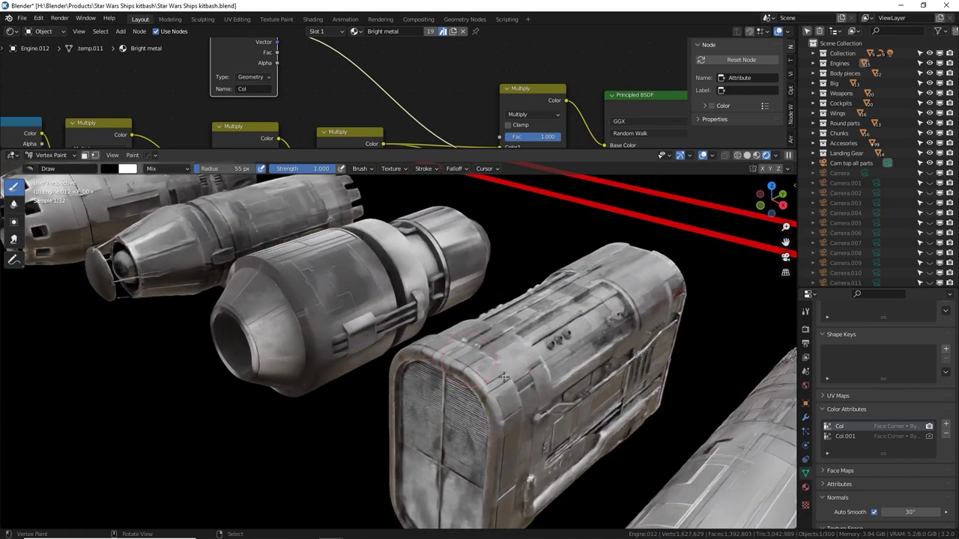
Step: Return to Object Mode, select the neighbouring engine with the disc-tipped nose and frame it in the view
click(51, 155)
click(53, 168)
click(161, 221)
key(KP_Decimal)
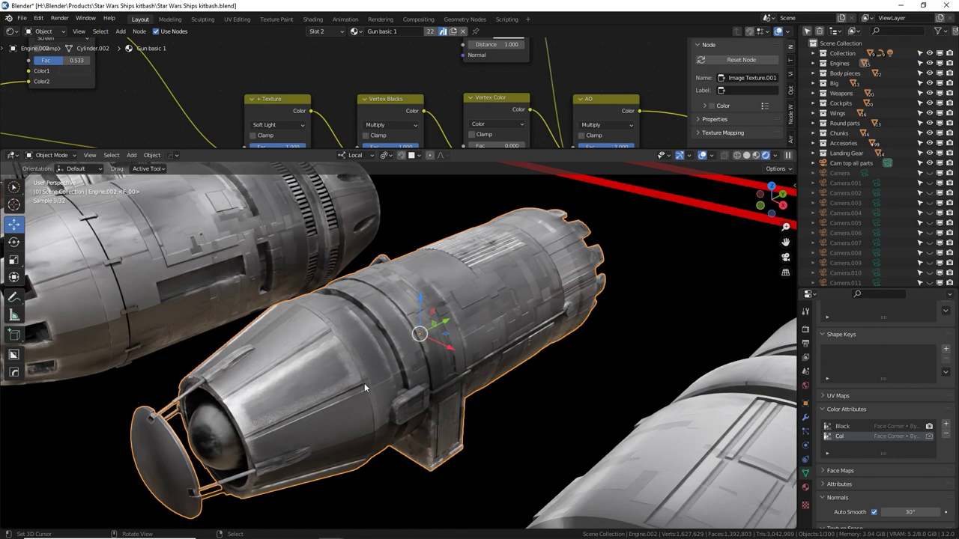
middle_drag(364, 383, 232, 285)
middle_drag(559, 324, 592, 359)
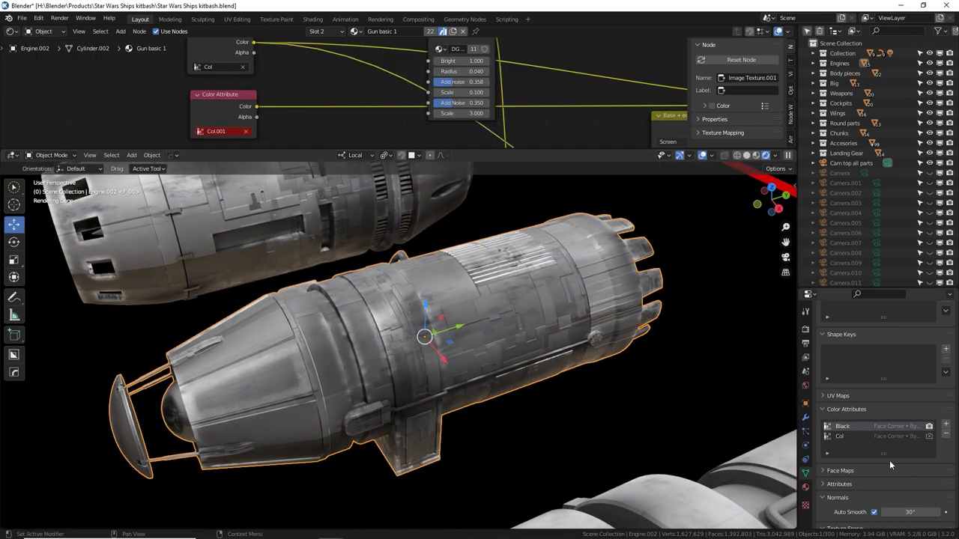
Step: Replace the engine's Black color attribute with a new Col.001 attribute using the Vertex domain and Color data type
click(842, 427)
click(945, 424)
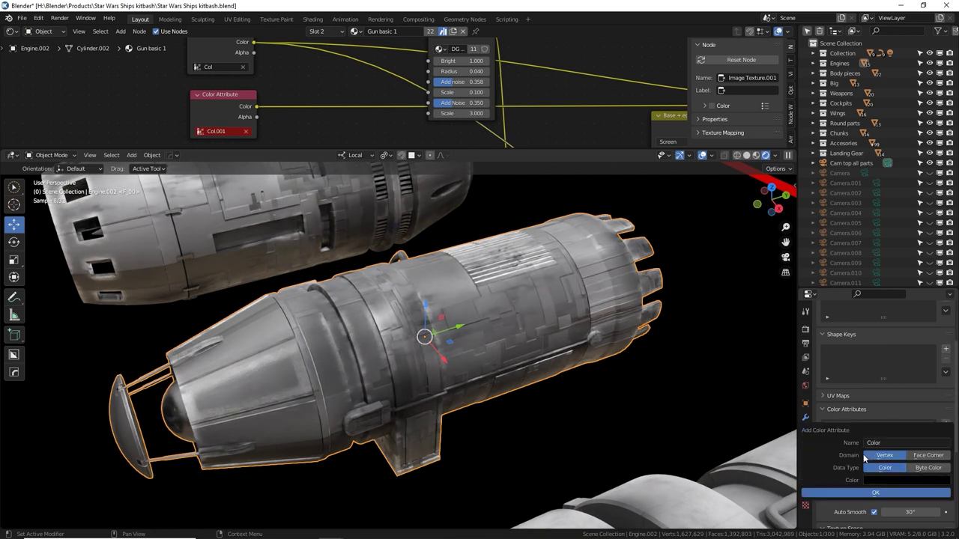
click(889, 444)
click(880, 492)
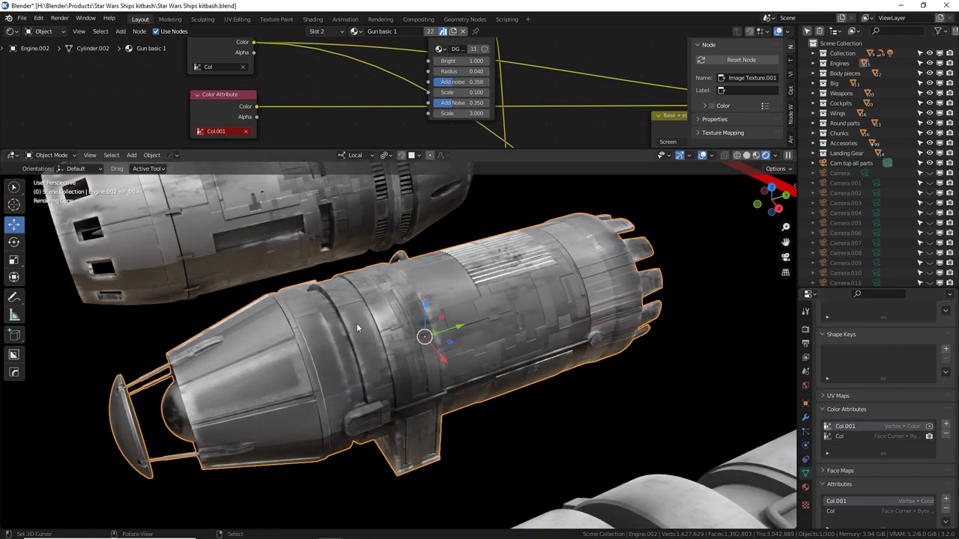
Step: Switch the engine to Vertex Paint and set the brush color to saturated blue, with hue 0.688
middle_drag(541, 104, 523, 132)
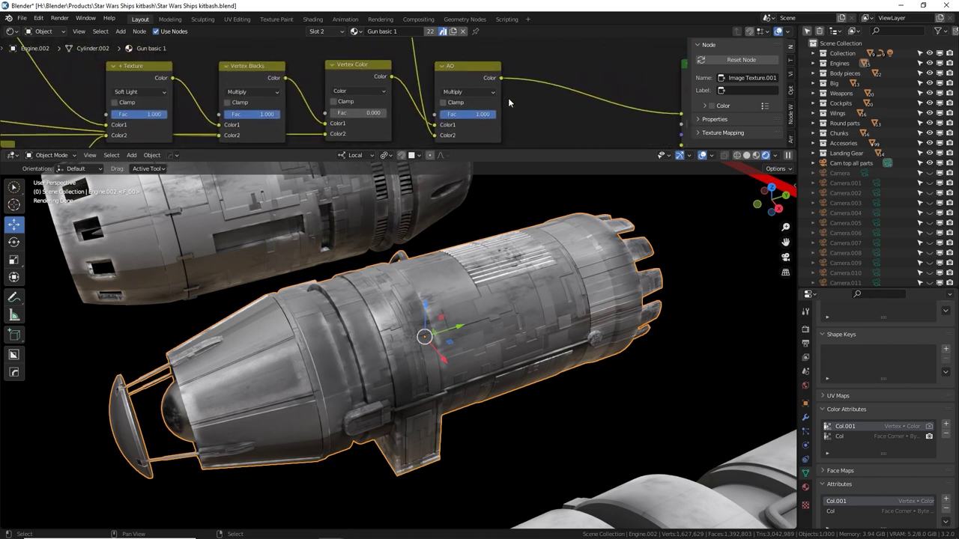
middle_drag(322, 347, 268, 311)
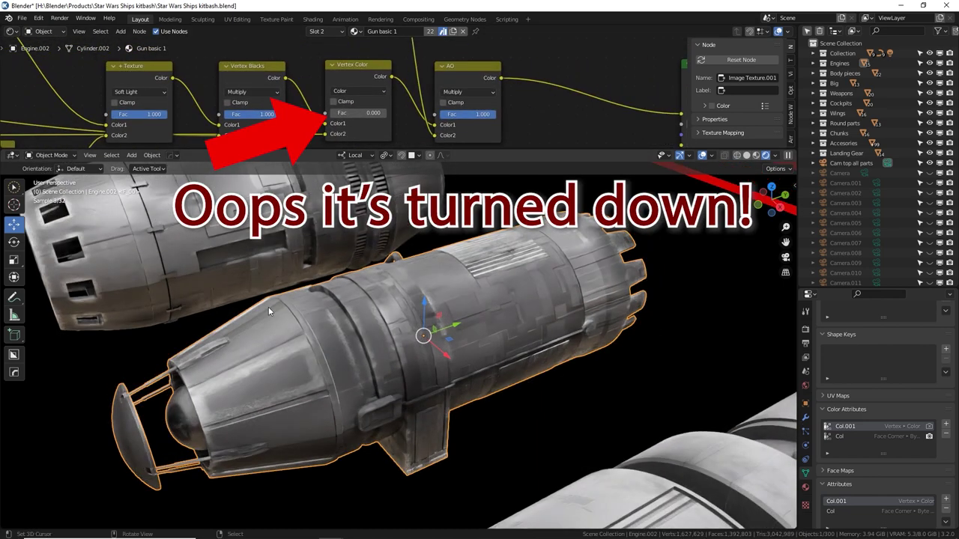
click(51, 155)
click(52, 199)
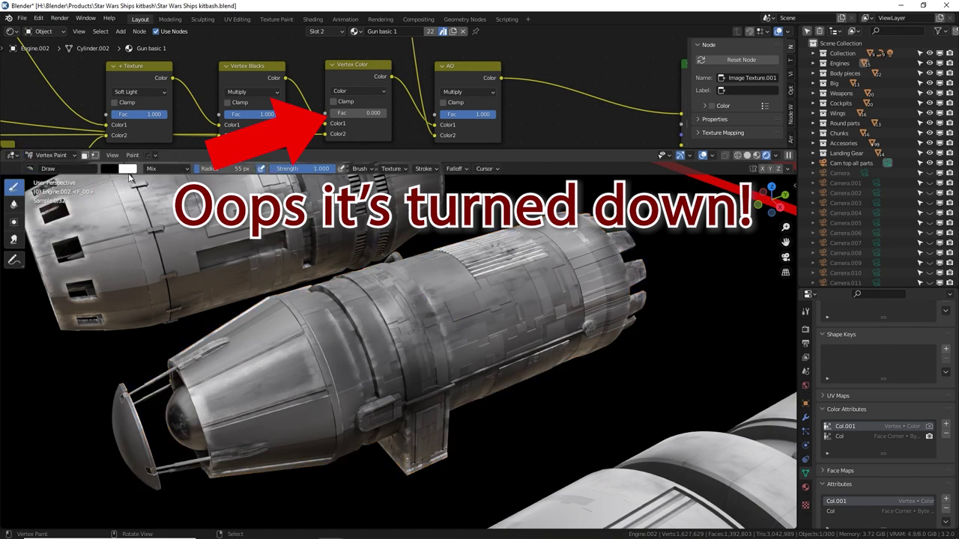
click(109, 169)
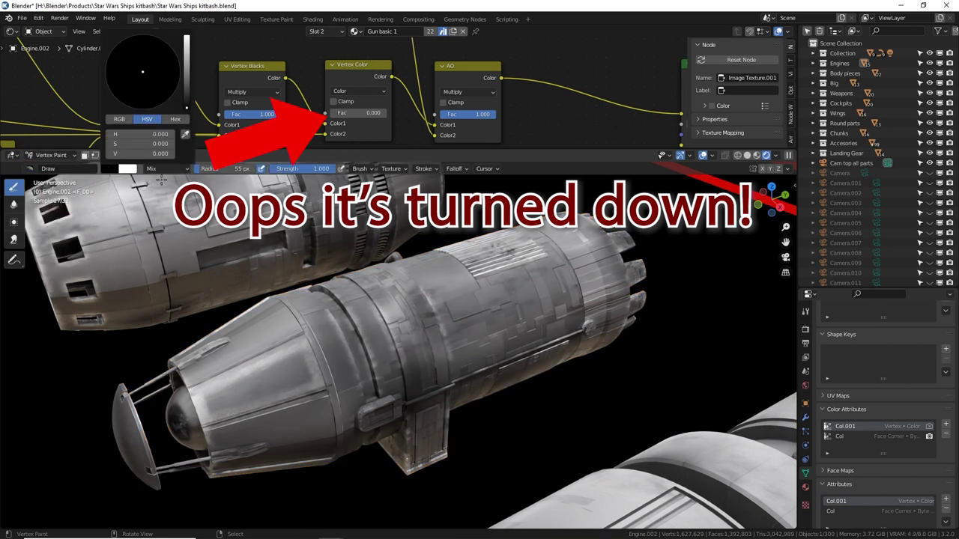
click(111, 172)
click(189, 36)
drag(159, 66, 176, 58)
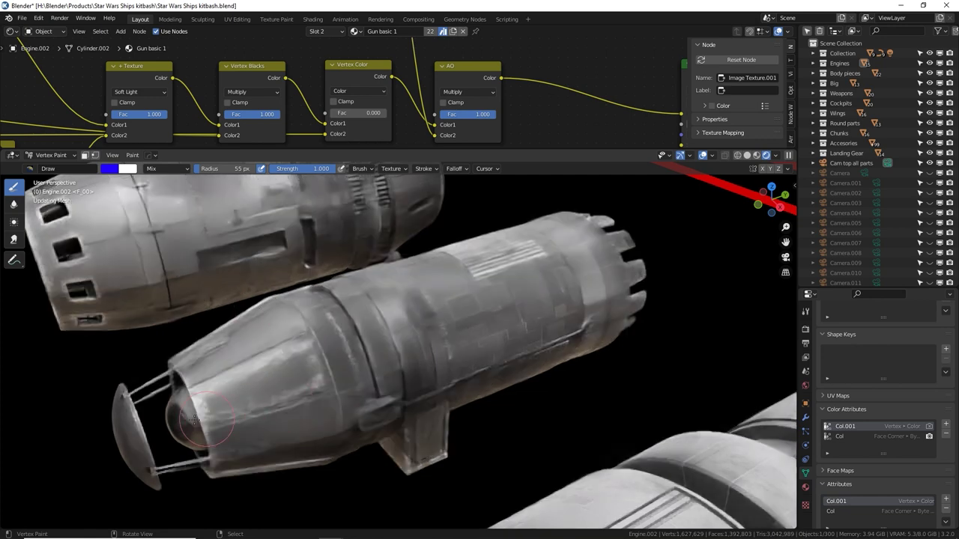
Step: Raise the Vertex Color mix node's Fac to 1.000 in the Gun basic 1 material
middle_drag(357, 64, 466, 48)
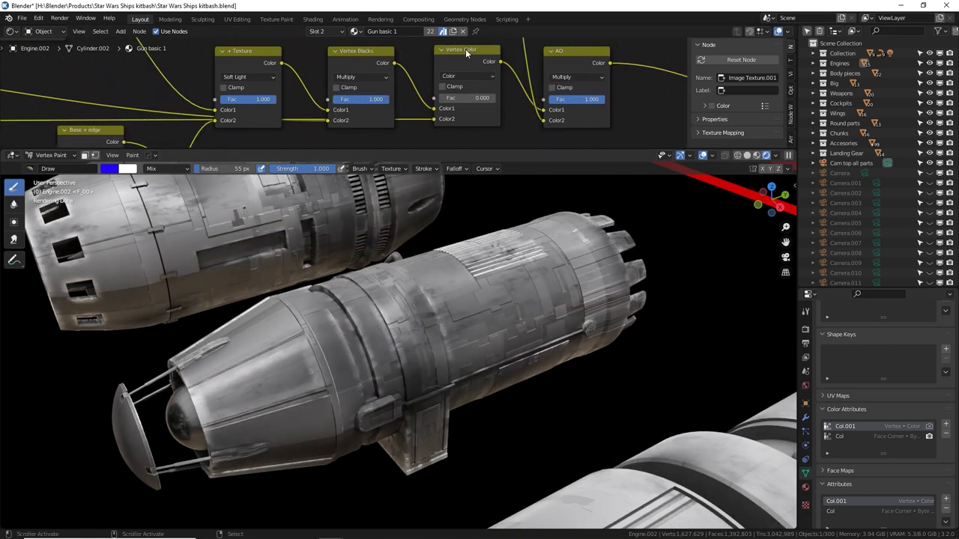
click(464, 48)
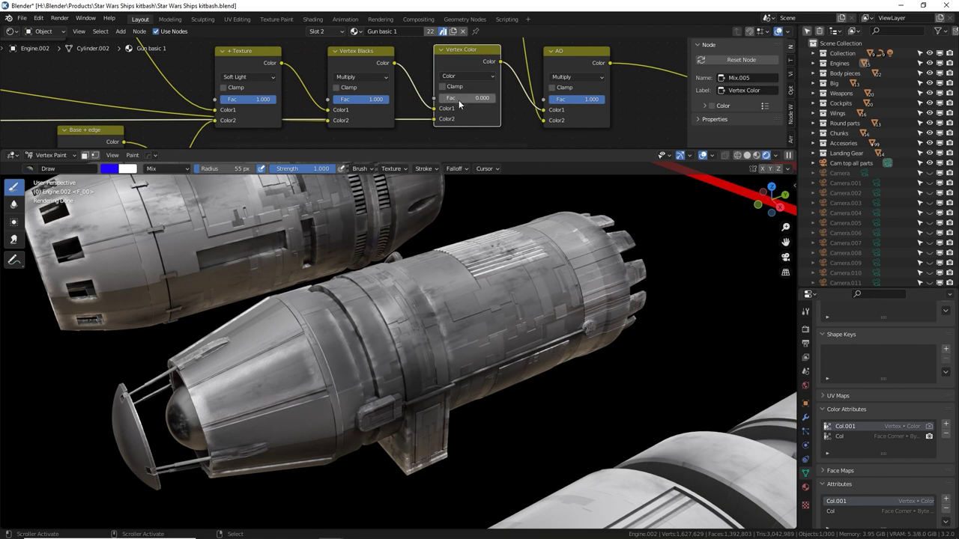
drag(457, 98, 497, 98)
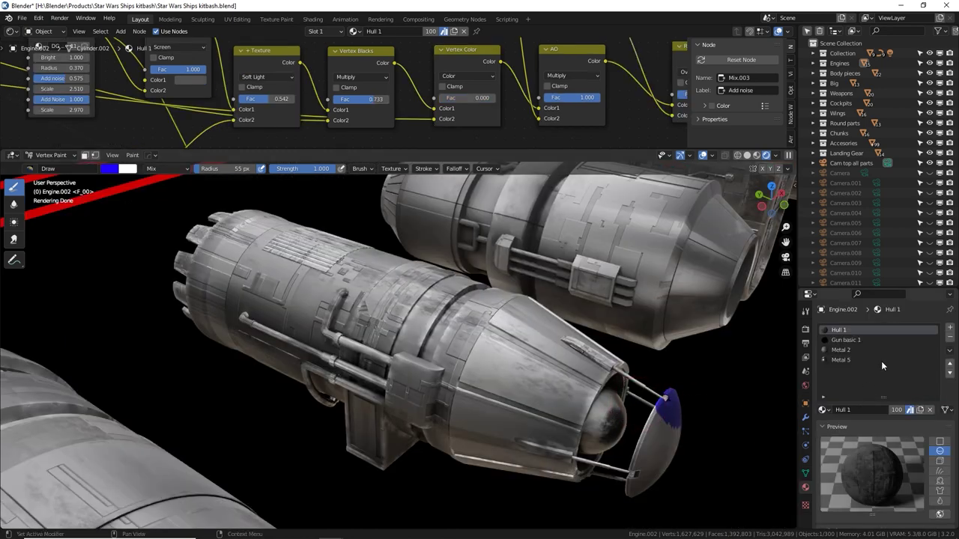
Step: Compare the engine's material slots and set the Vertex Color node's Fac to 1.000 in Hull 1
click(876, 341)
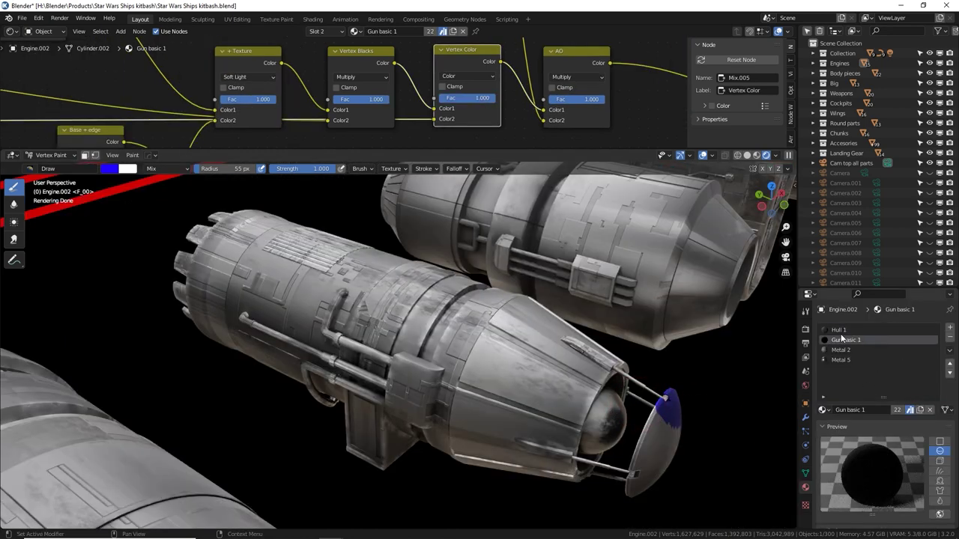
middle_drag(646, 410, 629, 406)
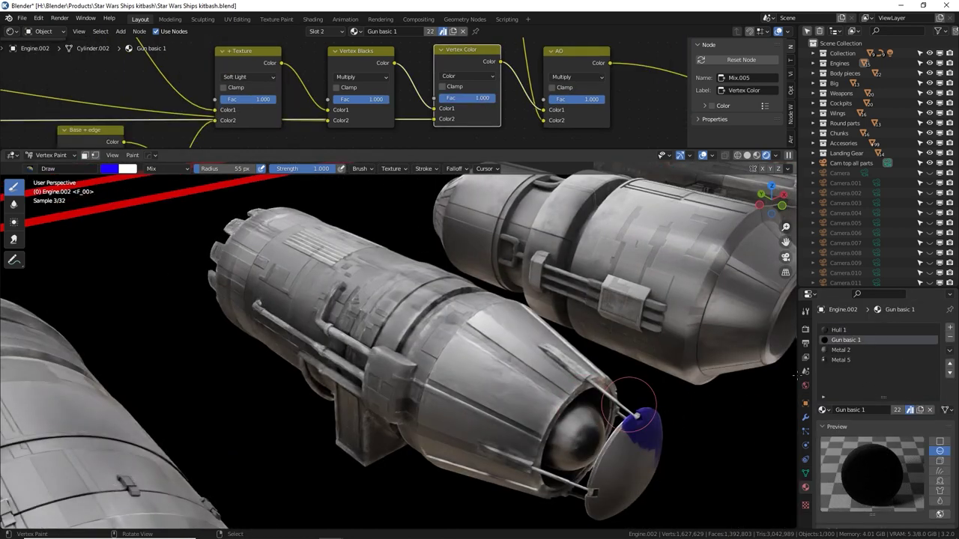
click(836, 330)
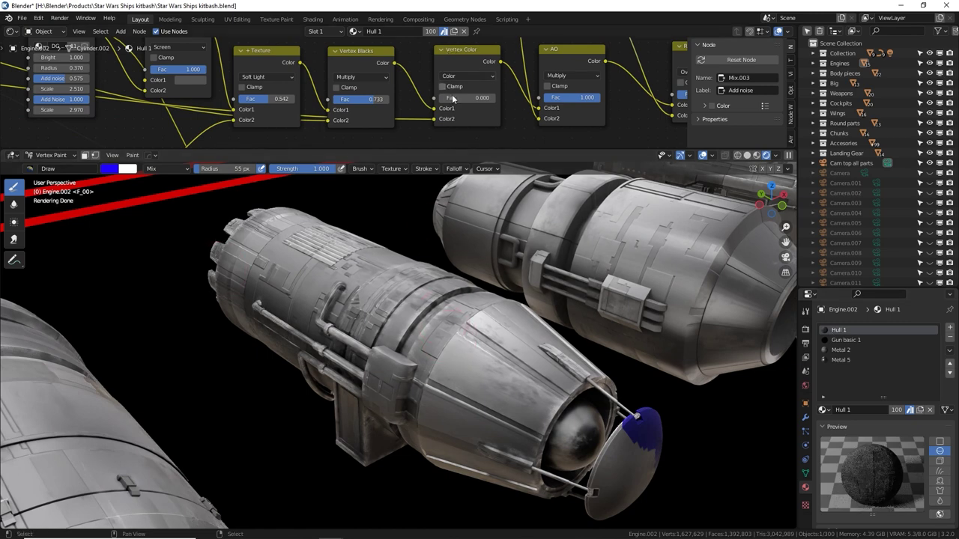
drag(481, 99, 496, 102)
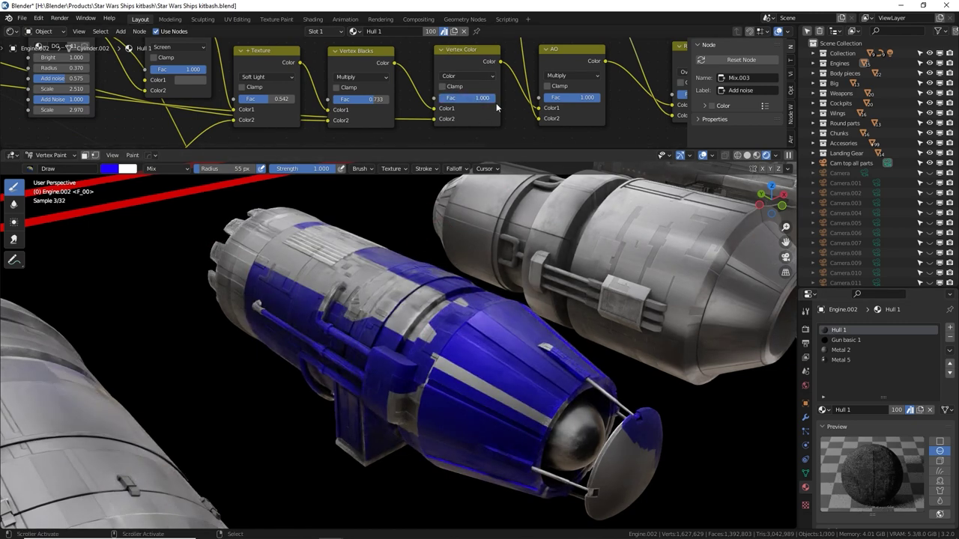
Step: Swap the brush to white and paint over part of the blue on the engine's nose cone and front casing
middle_drag(476, 345, 373, 342)
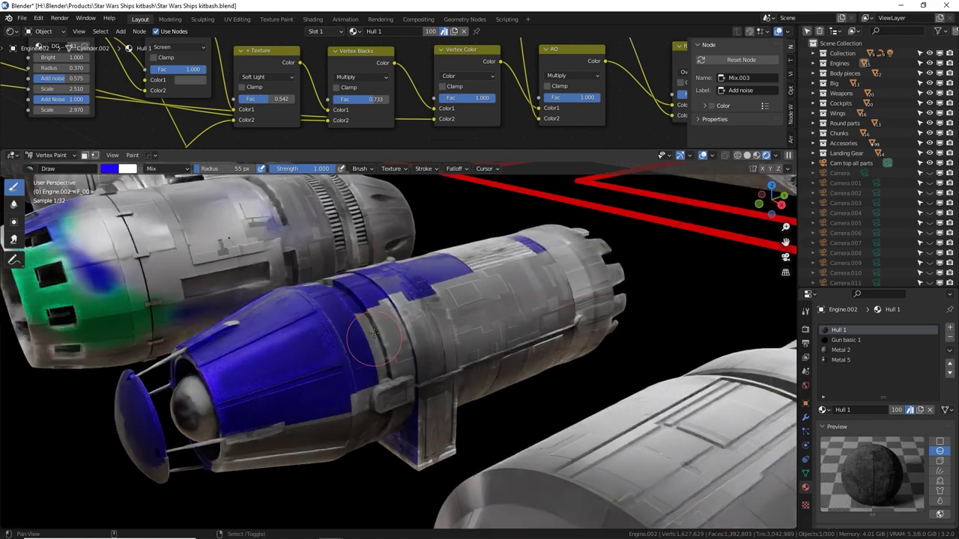
middle_drag(448, 347, 506, 364)
scroll(475, 349, down, 4)
mouse_move(424, 362)
middle_down()
mouse_move(368, 354)
mouse_move(410, 370)
mouse_move(479, 371)
middle_up()
scroll(367, 359, up, 3)
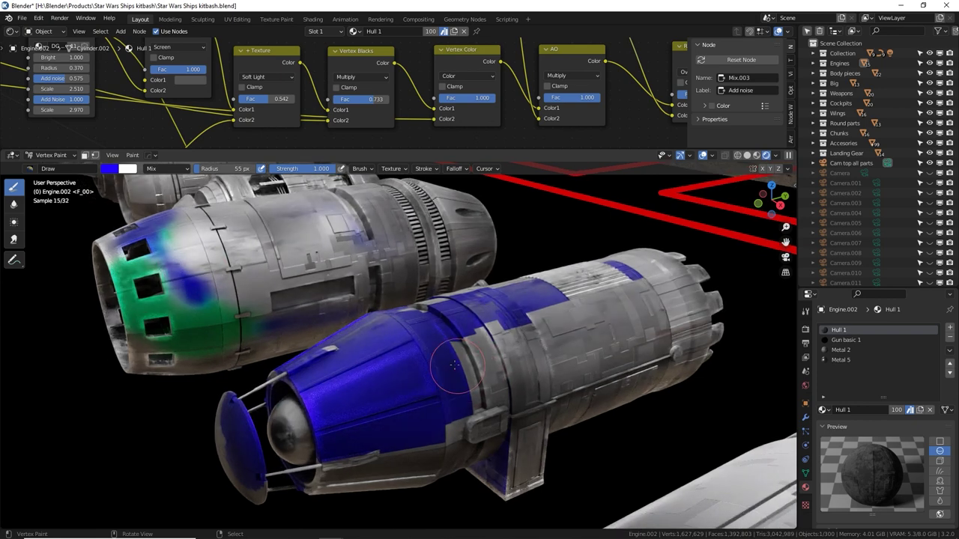
key(x)
mouse_move(455, 359)
mouse_down()
mouse_move(373, 397)
mouse_move(420, 331)
mouse_move(548, 313)
mouse_up()
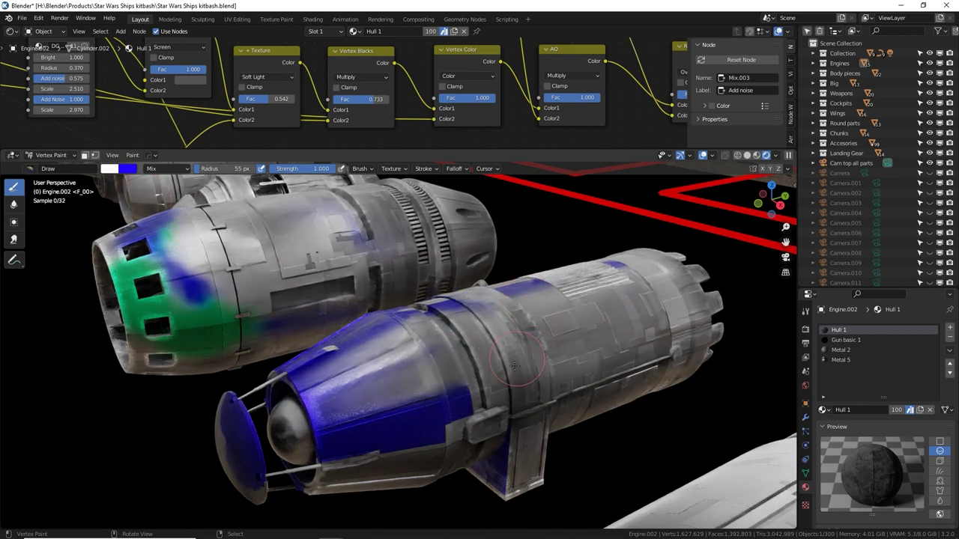
Step: Change the blue brush color to pink and paint the engine's main casing, support leg and rear end
key(x)
click(115, 170)
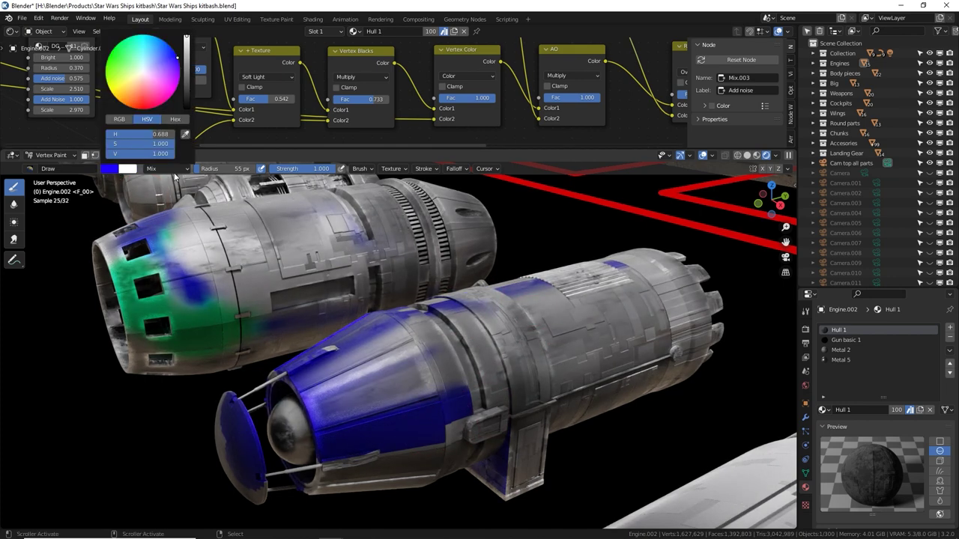
mouse_move(487, 352)
mouse_down()
mouse_move(631, 330)
mouse_move(589, 332)
mouse_move(518, 437)
mouse_move(635, 391)
mouse_move(556, 397)
mouse_up()
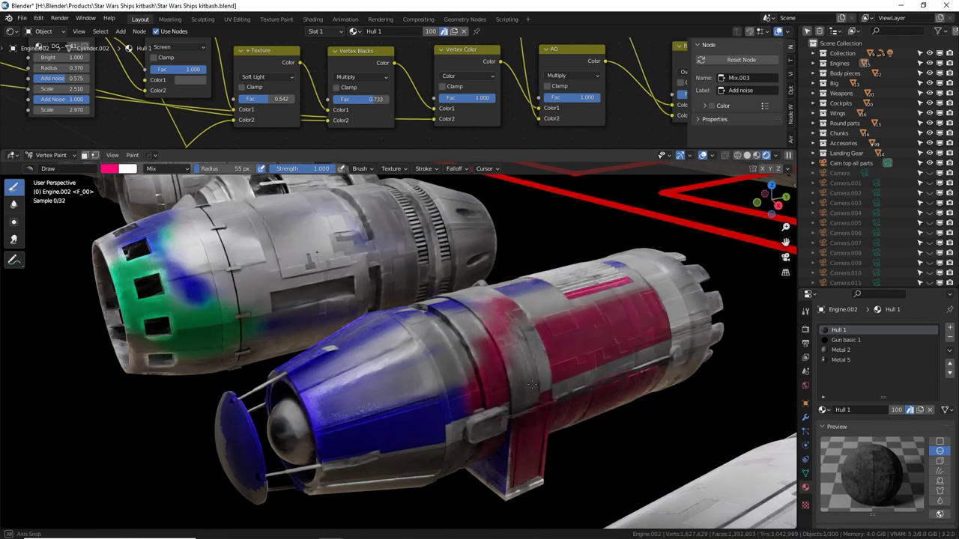
middle_drag(557, 395, 486, 371)
middle_drag(692, 363, 529, 368)
mouse_move(529, 369)
mouse_down()
mouse_move(479, 431)
mouse_move(450, 433)
mouse_move(443, 403)
mouse_up()
Step: Paint pink over the upper panels of the nose cone and the round disc in front of it
middle_drag(421, 402, 589, 432)
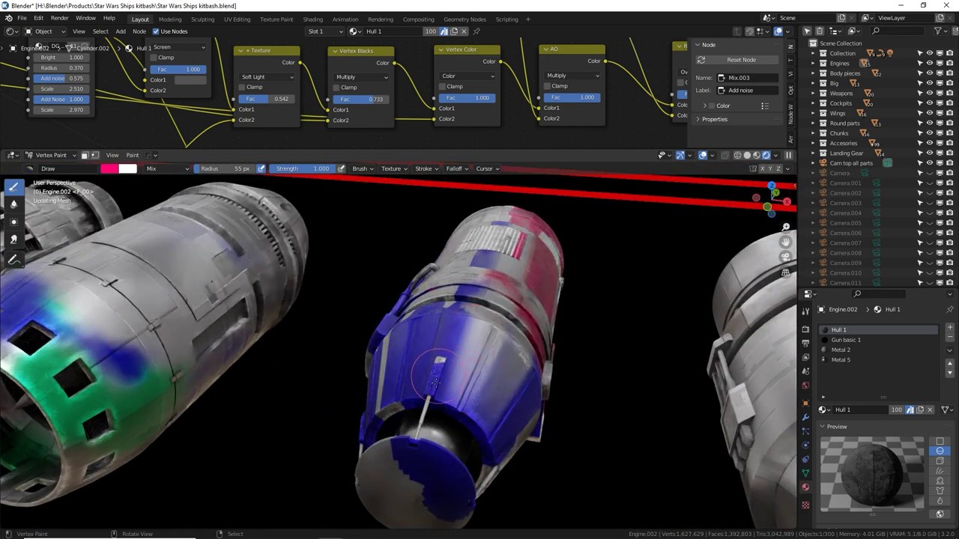
mouse_move(435, 383)
mouse_down()
mouse_move(414, 386)
mouse_move(435, 326)
mouse_up()
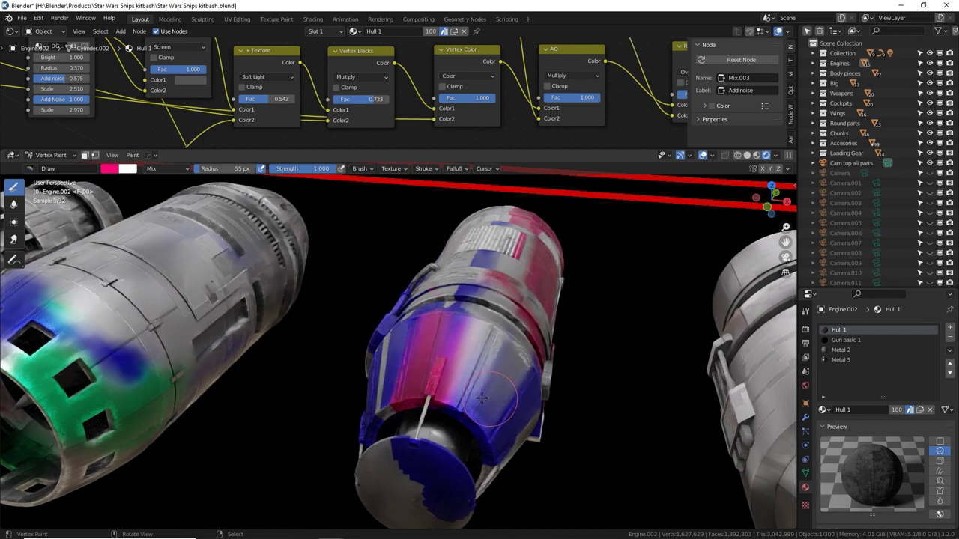
middle_drag(488, 399, 451, 370)
mouse_move(345, 410)
mouse_down()
mouse_move(348, 381)
mouse_move(375, 420)
mouse_move(368, 447)
mouse_up()
middle_drag(457, 409, 443, 422)
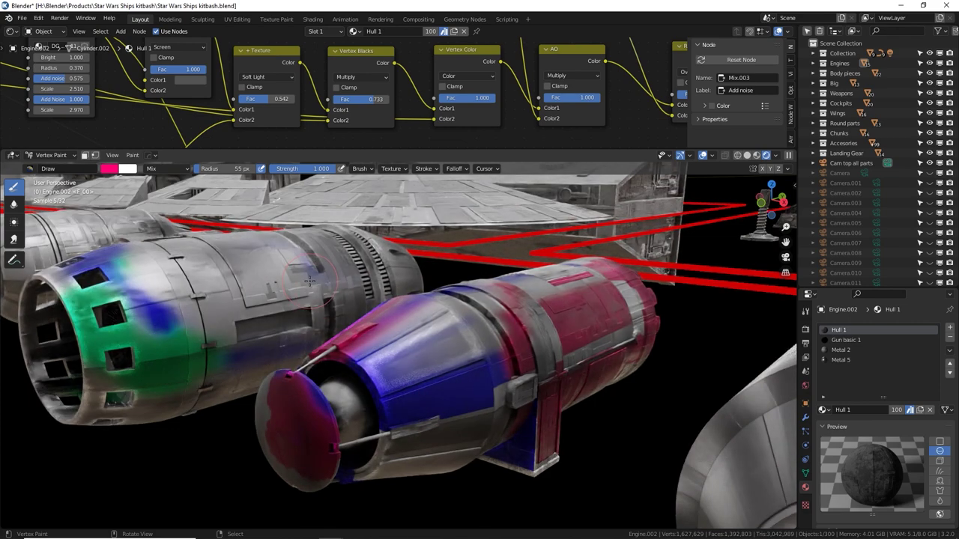
Step: Turn on face selection masking and select all the linked faces of the fins around the engine's rear opening
mouse_move(562, 419)
middle_down()
mouse_move(504, 410)
mouse_move(574, 353)
middle_up()
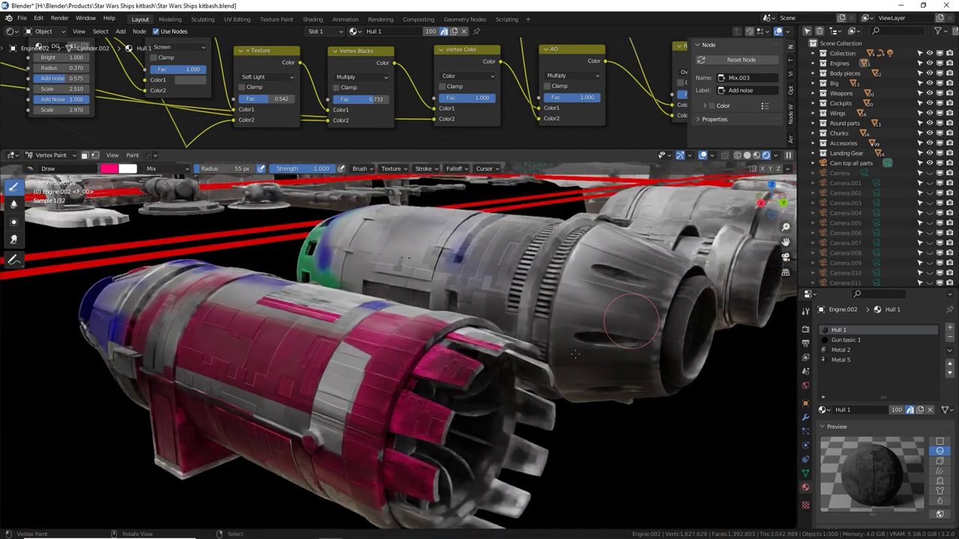
scroll(574, 354, up, 2)
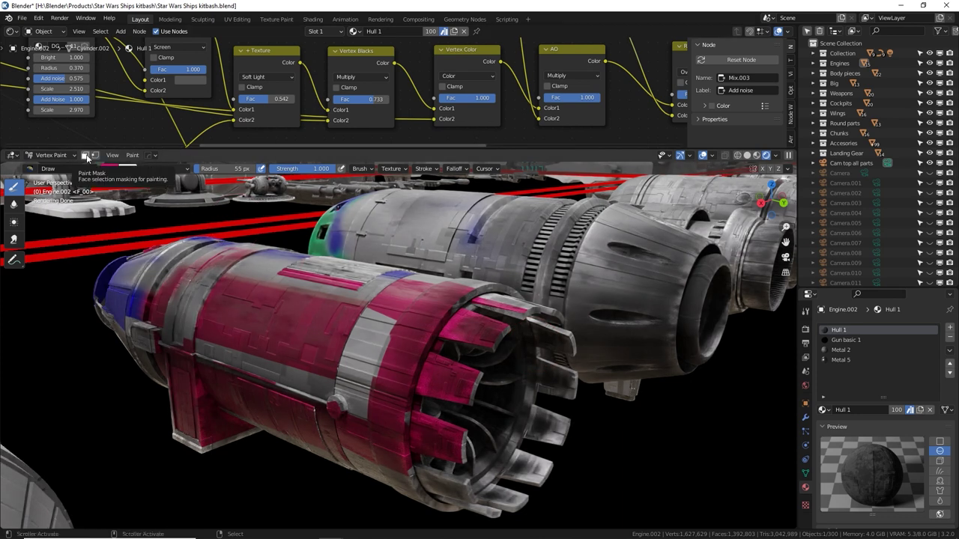
click(85, 155)
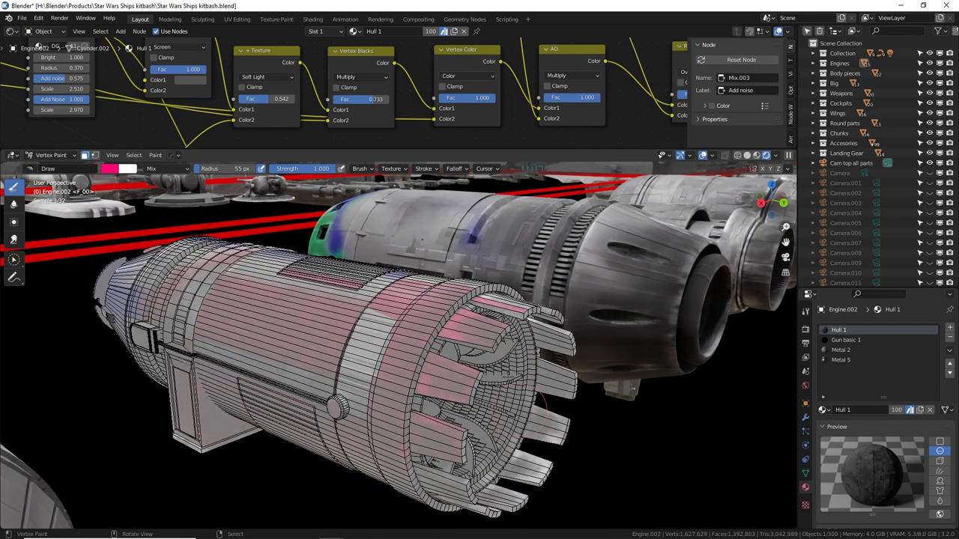
drag(486, 337, 464, 388)
click(459, 386)
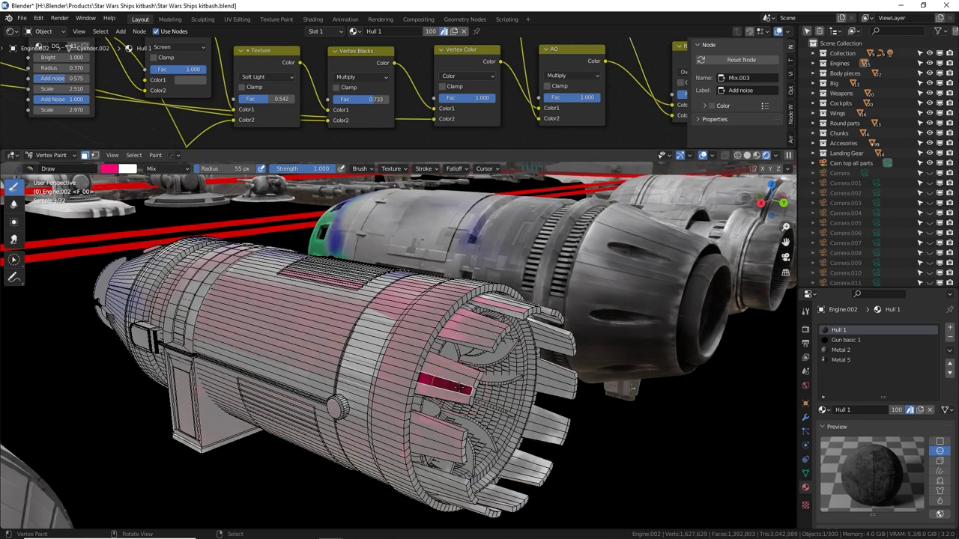
shift+right_click(487, 346)
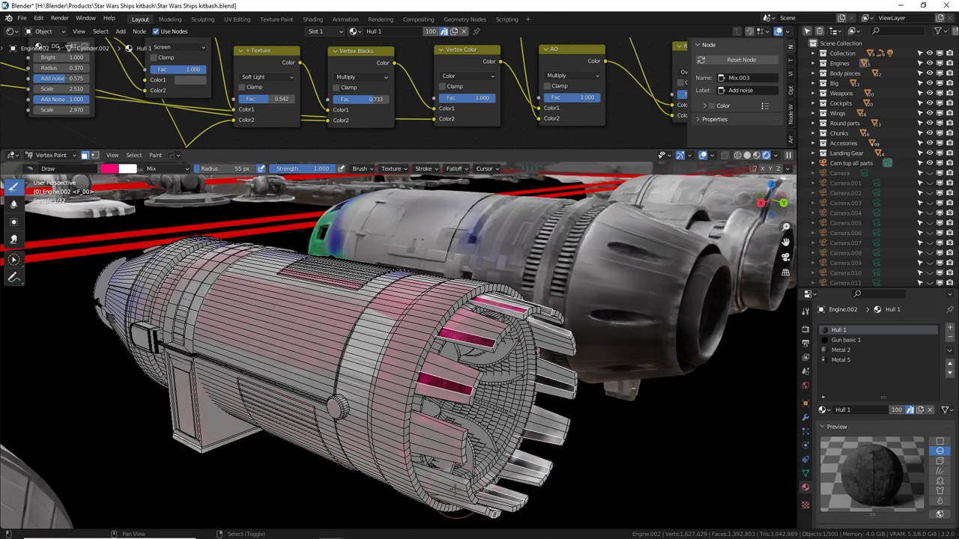
click(438, 445)
key(ctrl+l)
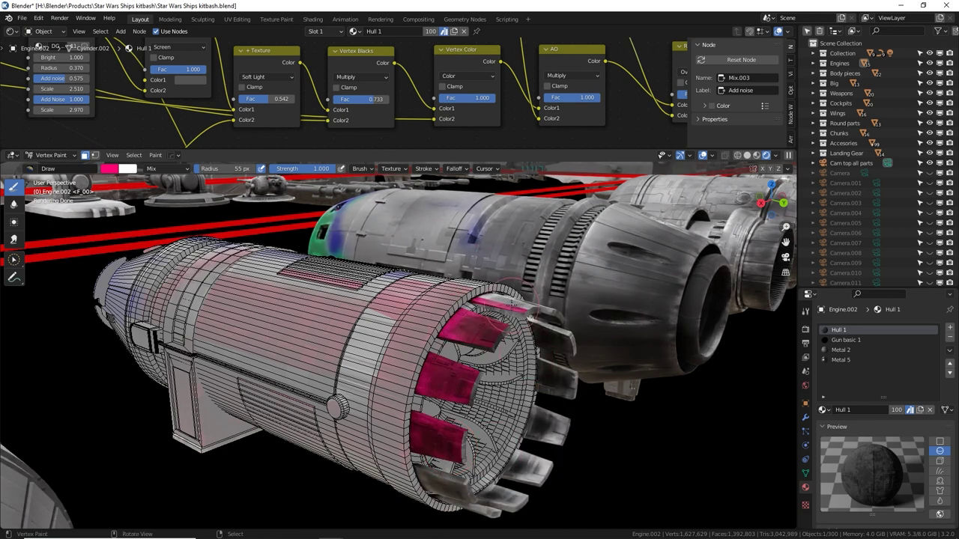
Step: Paint pink over the rest of the unmasked fins around the engine's rear opening
mouse_move(572, 330)
mouse_down()
mouse_move(574, 359)
mouse_move(550, 420)
mouse_move(450, 442)
mouse_move(434, 390)
mouse_up()
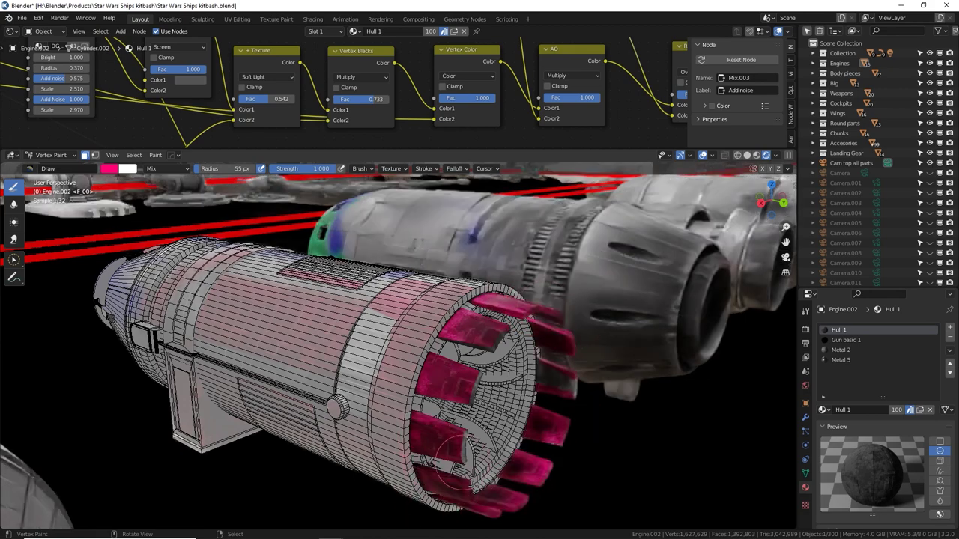
middle_drag(468, 388, 251, 345)
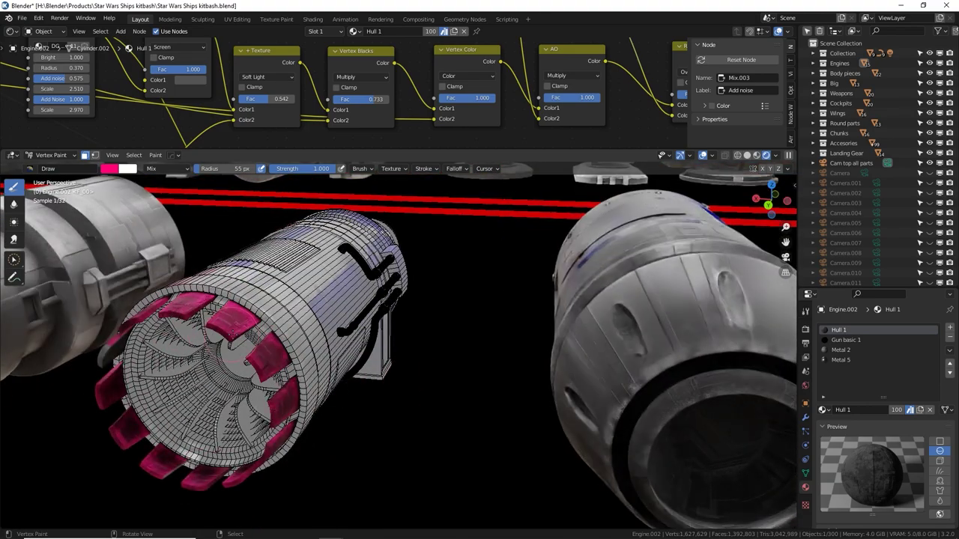
Step: Unmask the linked faces of the ring band and support leg, change the brush color to blue and paint them
middle_drag(127, 283, 404, 341)
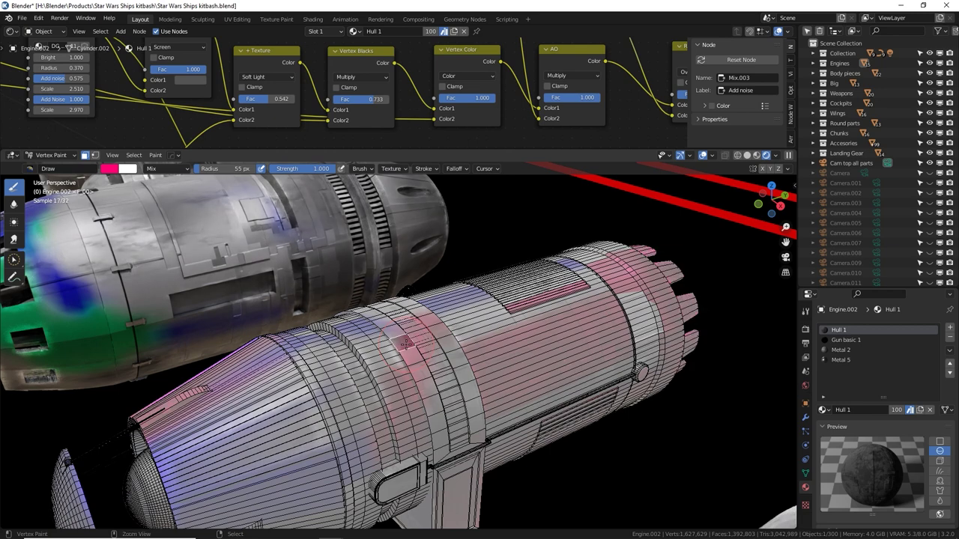
key(ctrl+l)
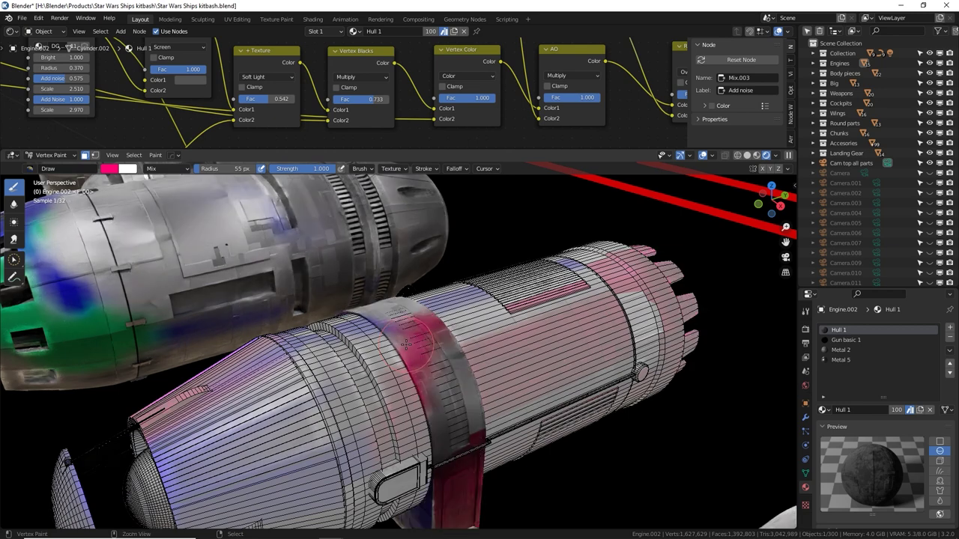
shift+middle_drag(438, 349, 421, 300)
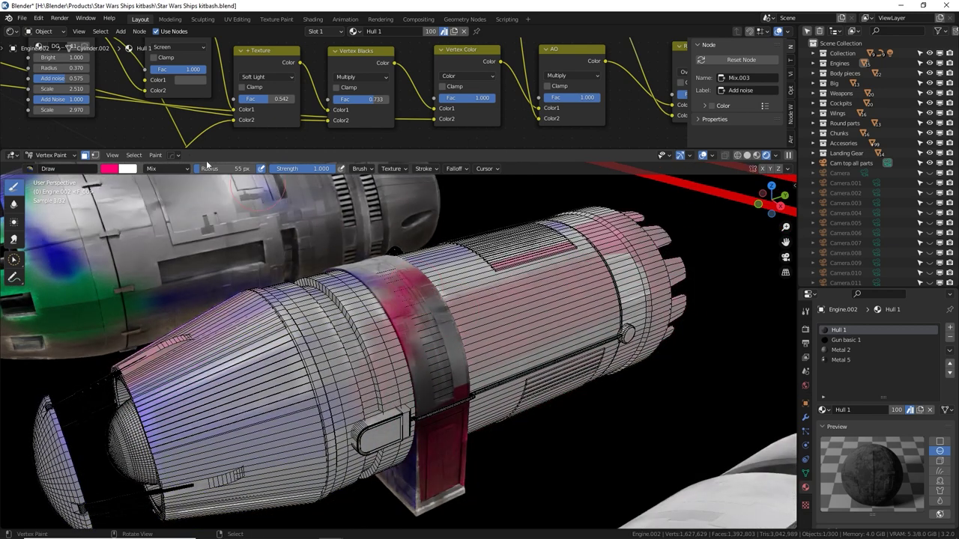
click(108, 169)
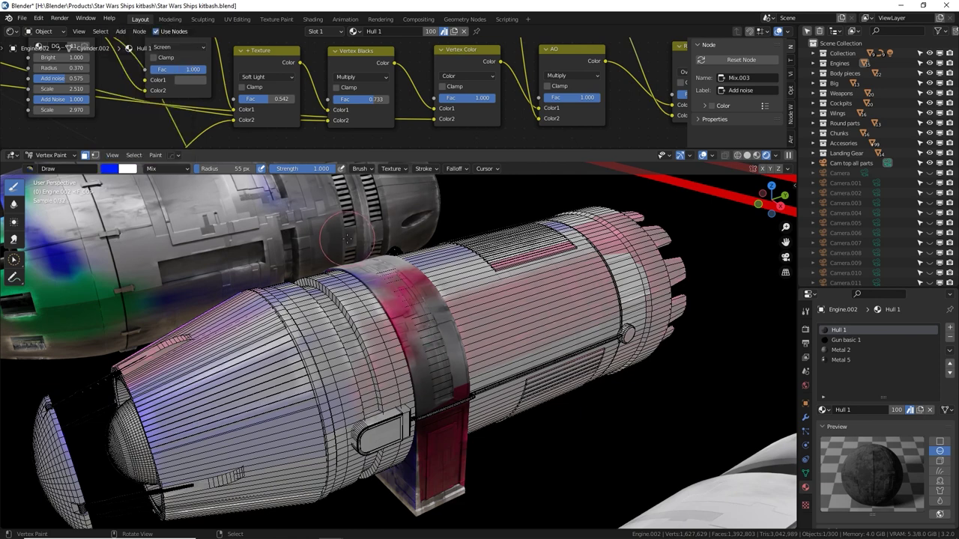
mouse_move(372, 259)
mouse_down()
mouse_move(415, 299)
mouse_move(436, 341)
mouse_move(442, 382)
mouse_move(425, 491)
mouse_move(454, 456)
mouse_move(450, 402)
mouse_up()
mouse_move(405, 387)
middle_down()
mouse_move(460, 293)
mouse_move(420, 371)
middle_up()
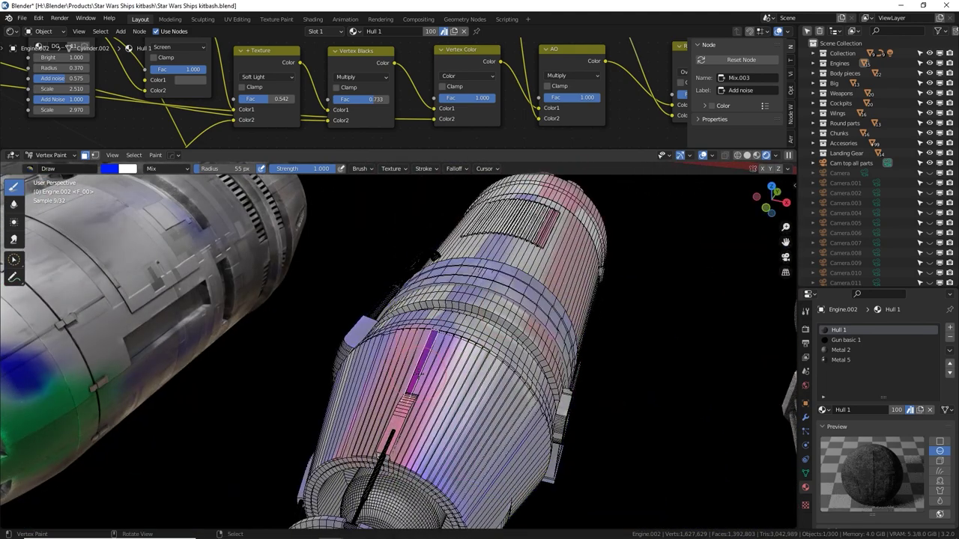
drag(421, 373, 418, 373)
middle_drag(413, 363, 405, 358)
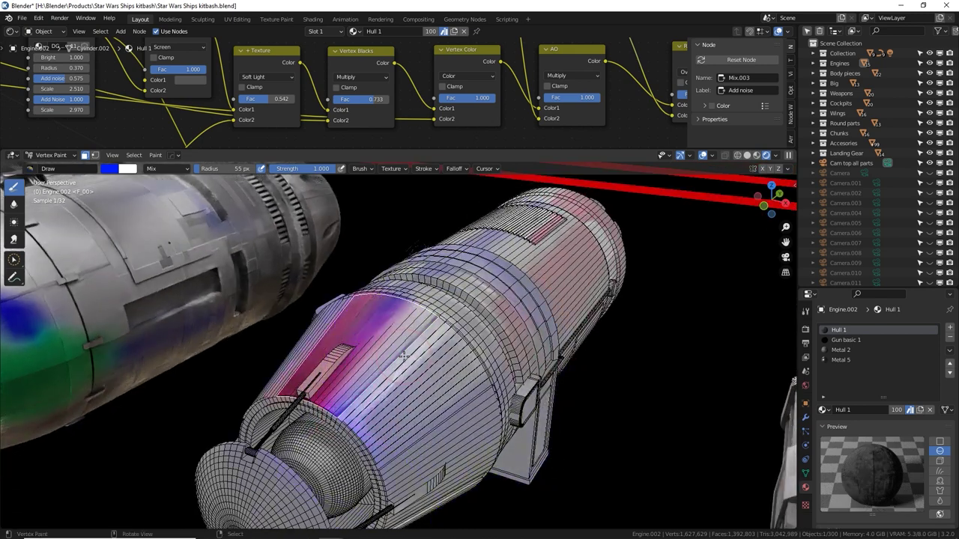
key(alt+a)
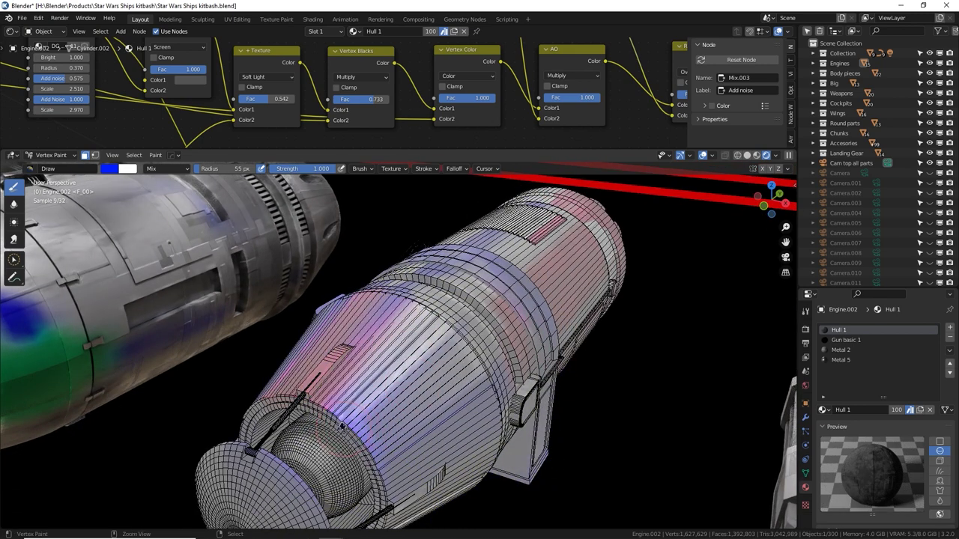
Step: Select only the linked faces of the round disc in front of the nose cone and paint the disc blue
key(l)
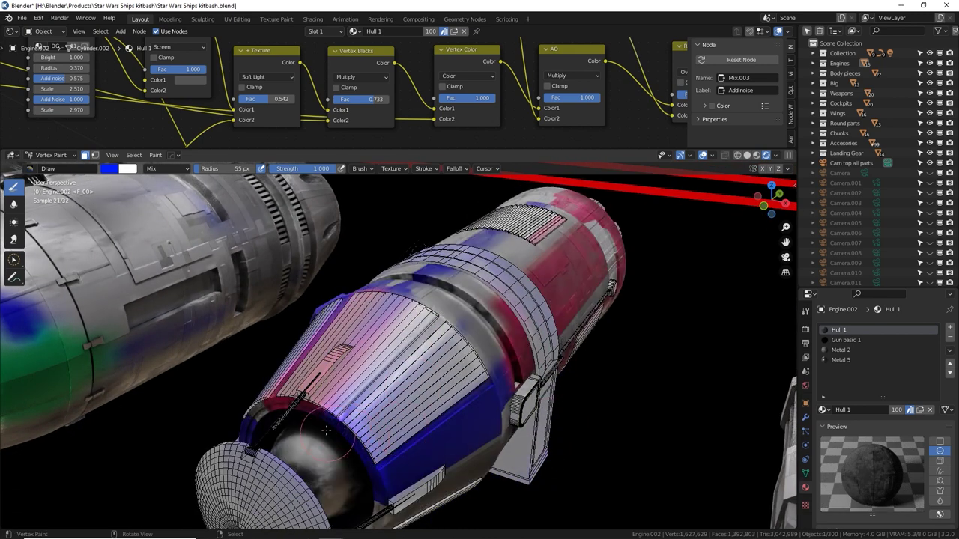
mouse_move(326, 431)
middle_down()
mouse_move(313, 411)
mouse_move(333, 397)
middle_up()
key(alt+a)
key(l)
mouse_move(245, 362)
mouse_down()
mouse_move(266, 466)
mouse_move(330, 479)
mouse_move(275, 467)
mouse_up()
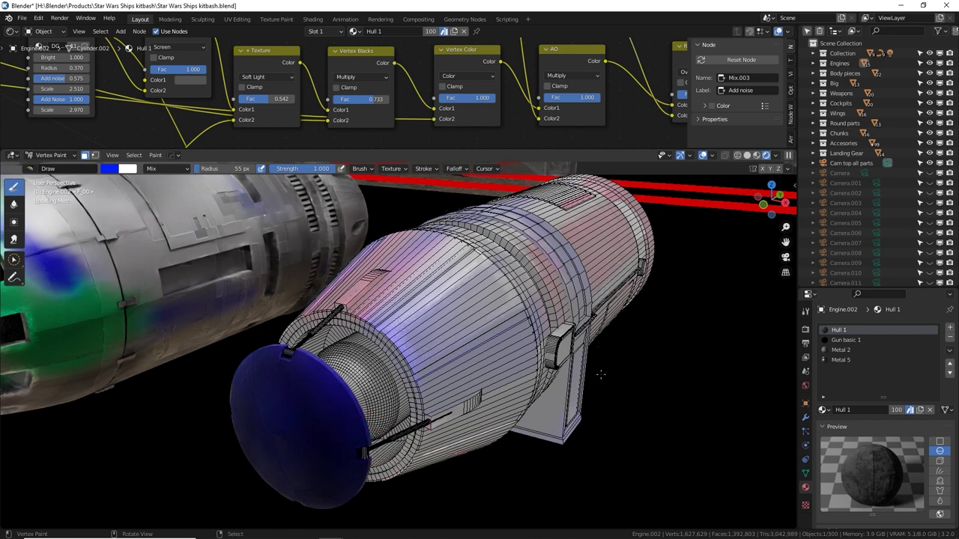
Step: Isolate the small box on the engine's side, change the brush color to red and paint the box
middle_drag(601, 374, 464, 363)
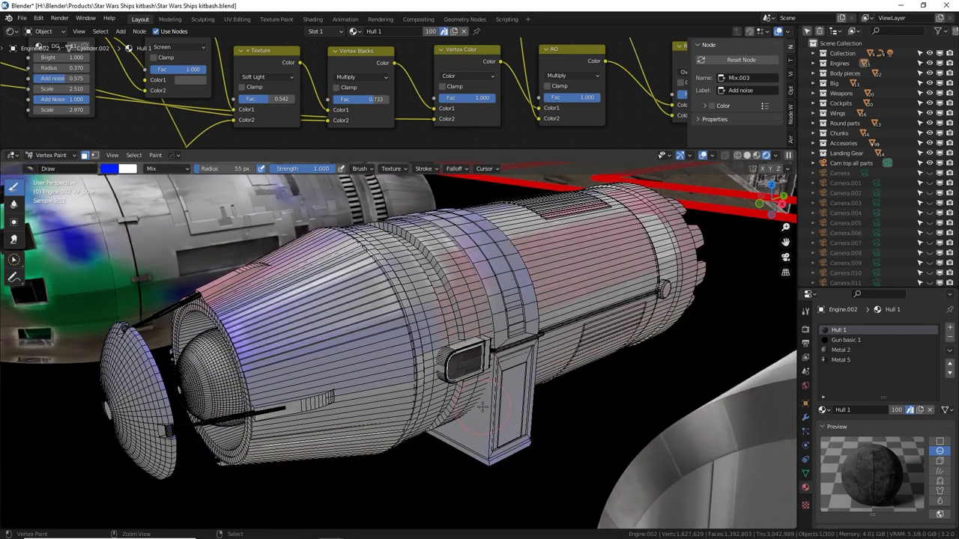
click(113, 170)
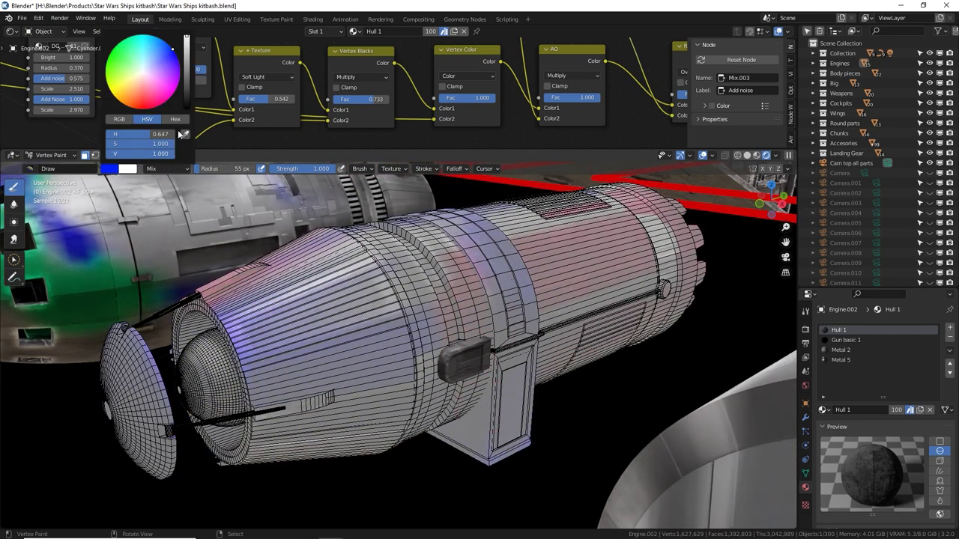
drag(143, 96, 147, 115)
drag(466, 358, 465, 359)
middle_drag(465, 369, 486, 392)
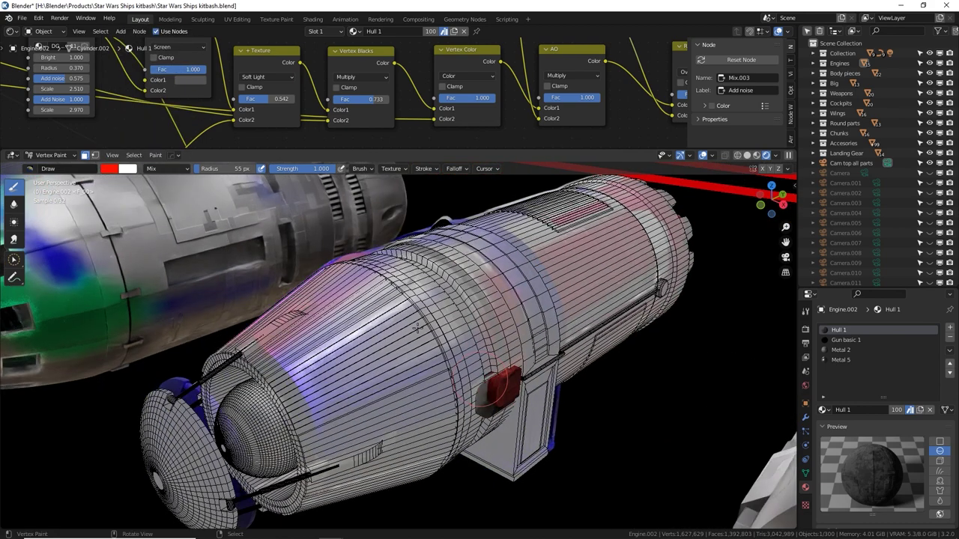
Step: Turn off face selection masking and return the painted engine to Object Mode
click(84, 156)
middle_drag(480, 330, 622, 352)
scroll(622, 352, down, 8)
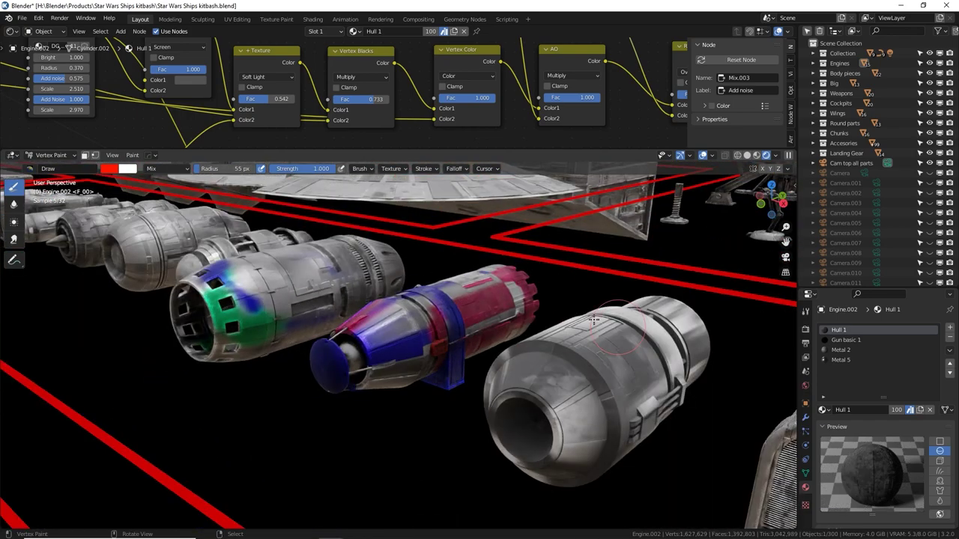
click(51, 155)
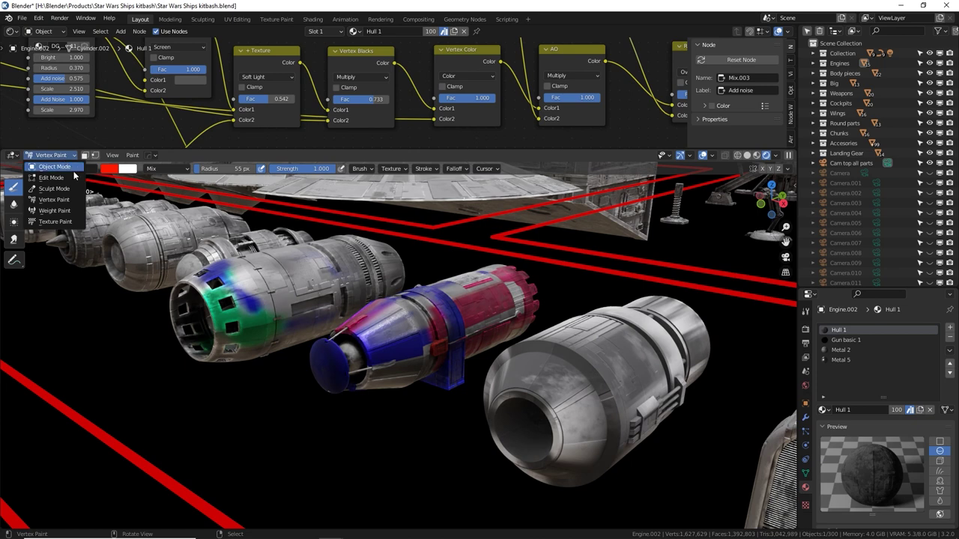
click(45, 171)
Step: Select the neighbouring engine with the green and blue front section and put it into Vertex Paint mode
click(258, 270)
key(KP_Decimal)
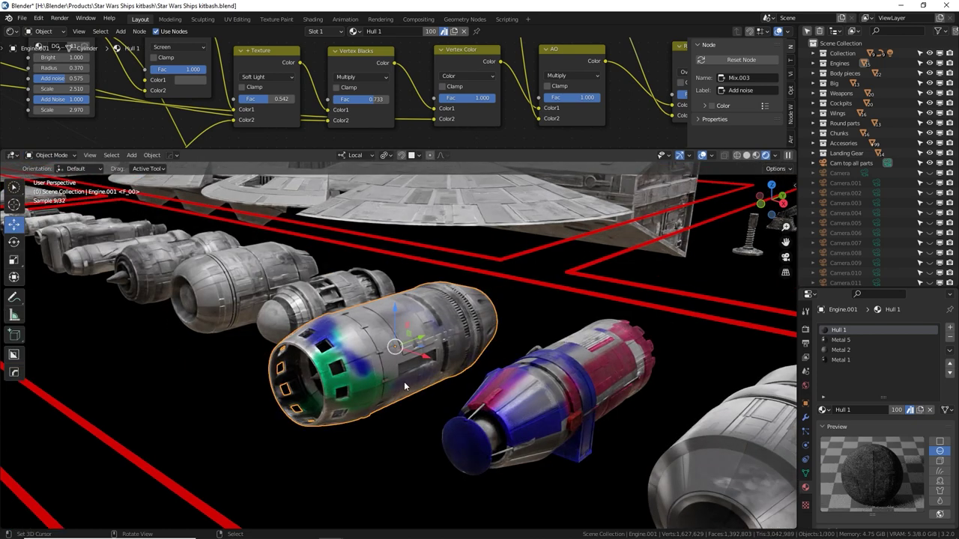
scroll(403, 381, up, 4)
scroll(219, 286, down, 1)
click(62, 155)
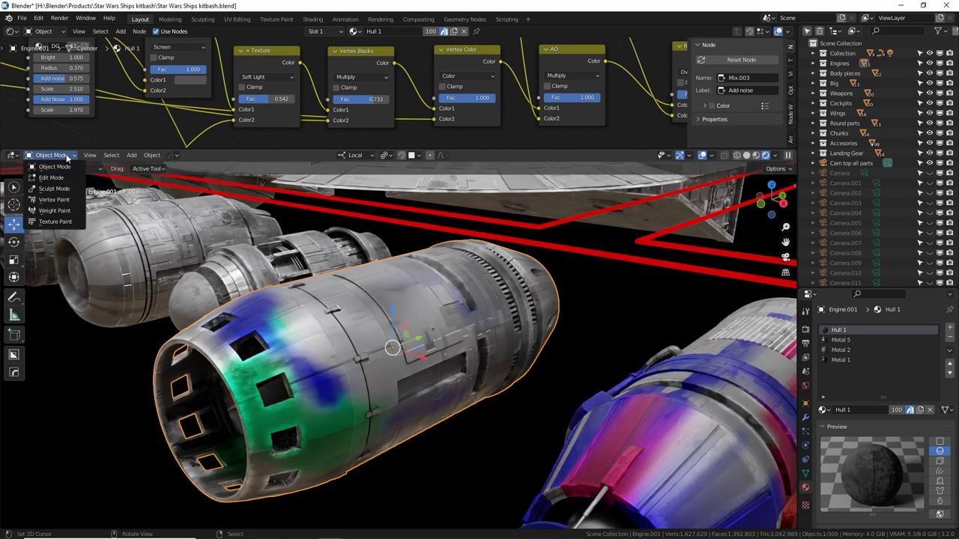
click(60, 203)
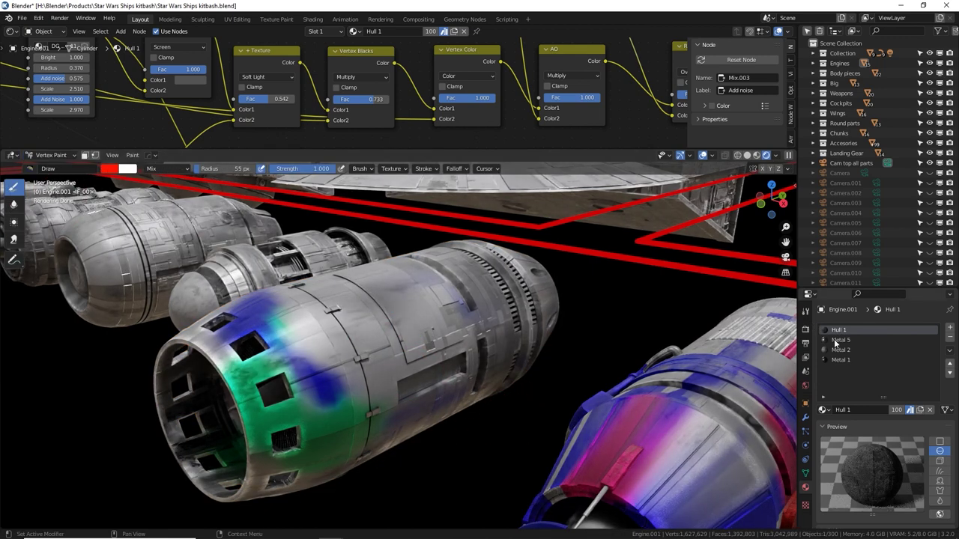
Step: Make Col.001 the engine's active color attribute and swap the brush color to white
click(805, 473)
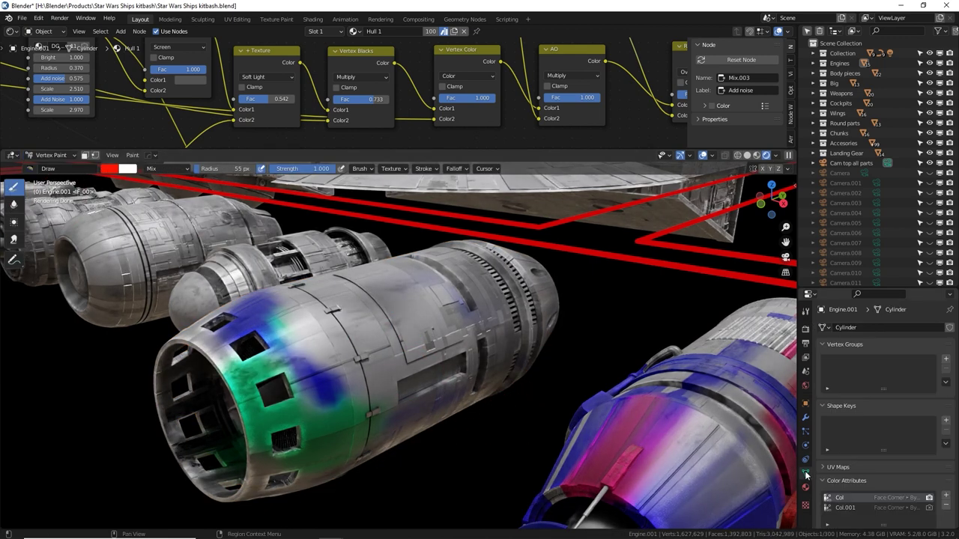
click(840, 508)
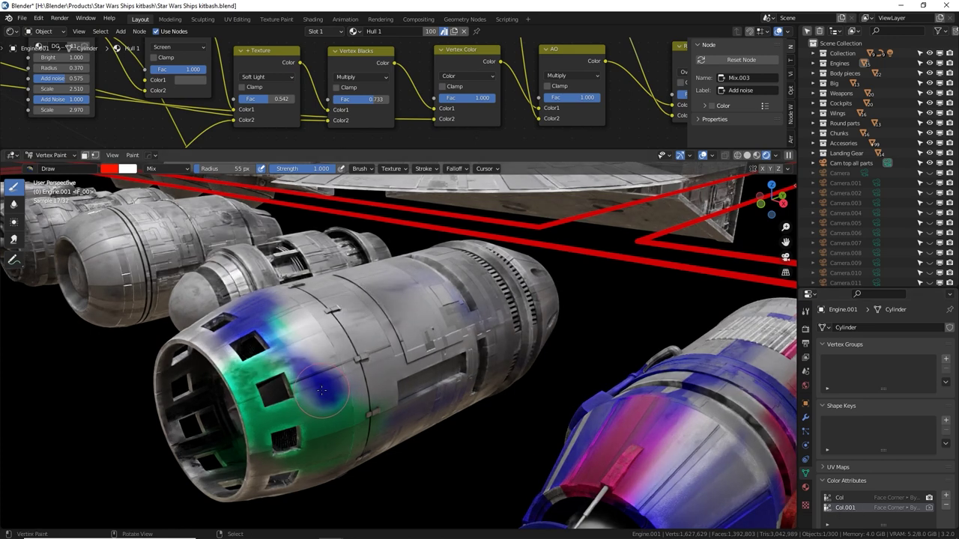
key(x)
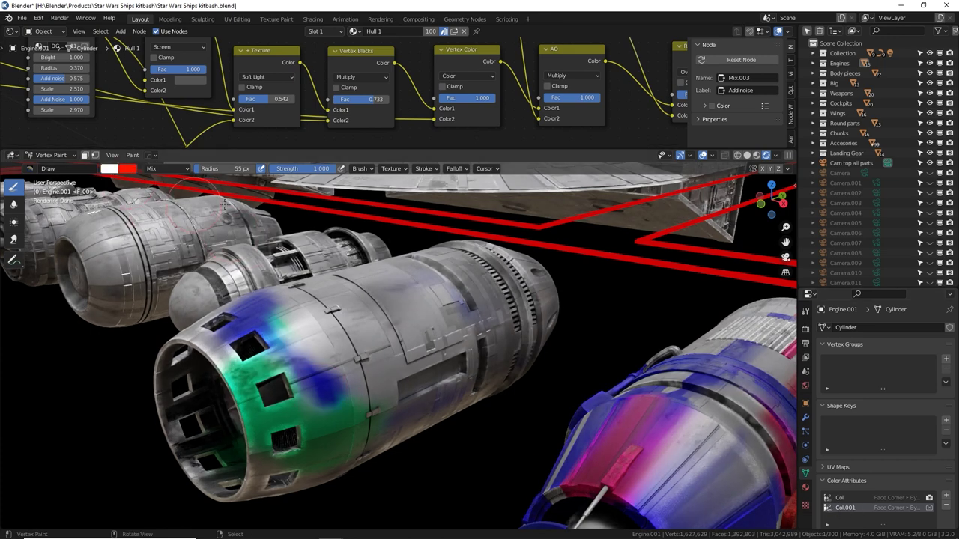
Step: Paint white over the green and blue patches on all sides of the large engine's hull
mouse_move(277, 395)
mouse_down()
mouse_move(279, 329)
mouse_move(278, 408)
mouse_move(244, 367)
mouse_move(329, 396)
mouse_move(297, 468)
mouse_move(228, 470)
mouse_move(309, 454)
mouse_move(473, 341)
mouse_move(439, 272)
mouse_move(385, 376)
mouse_up()
mouse_move(286, 374)
mouse_down()
mouse_move(237, 451)
mouse_move(245, 449)
mouse_up()
middle_drag(316, 458, 374, 473)
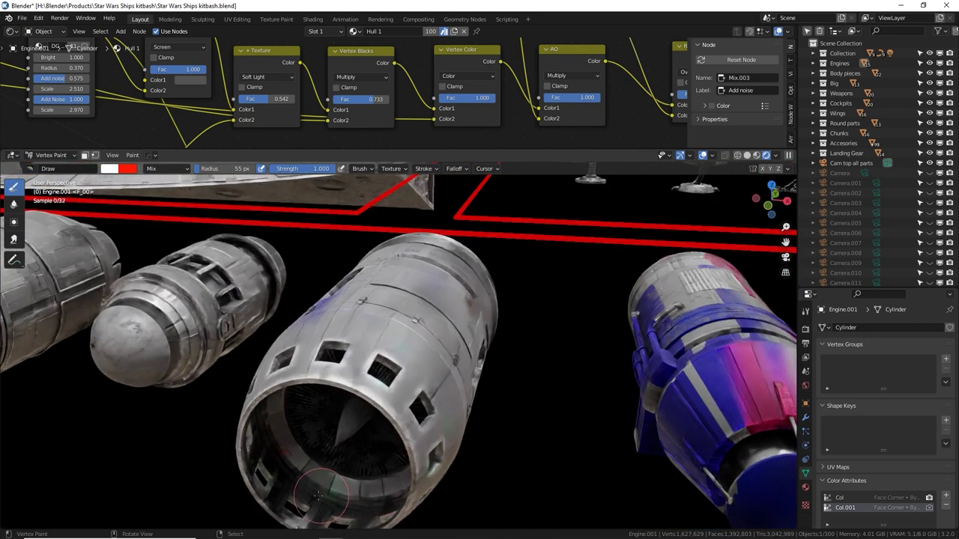
mouse_move(328, 421)
middle_down()
mouse_move(523, 377)
mouse_move(519, 367)
middle_up()
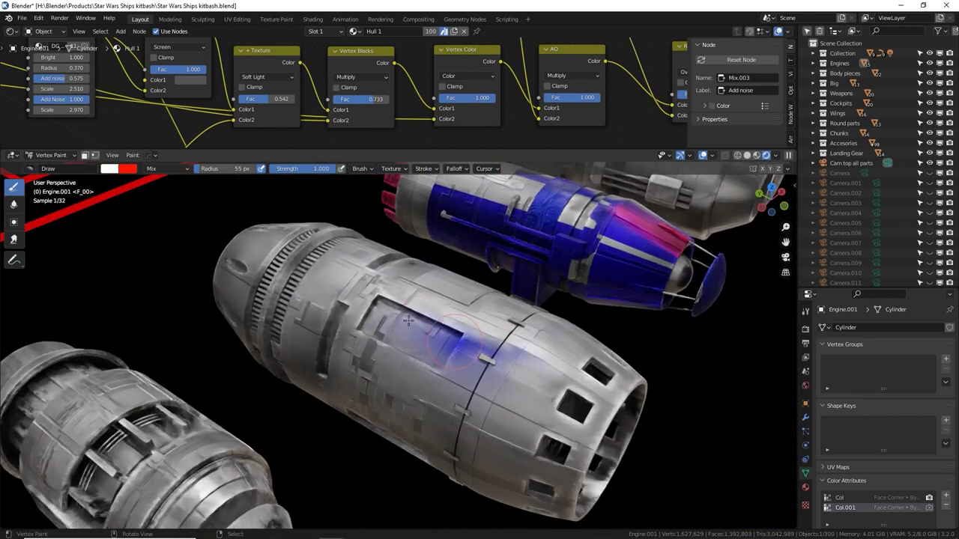
drag(520, 367, 427, 327)
drag(455, 429, 439, 361)
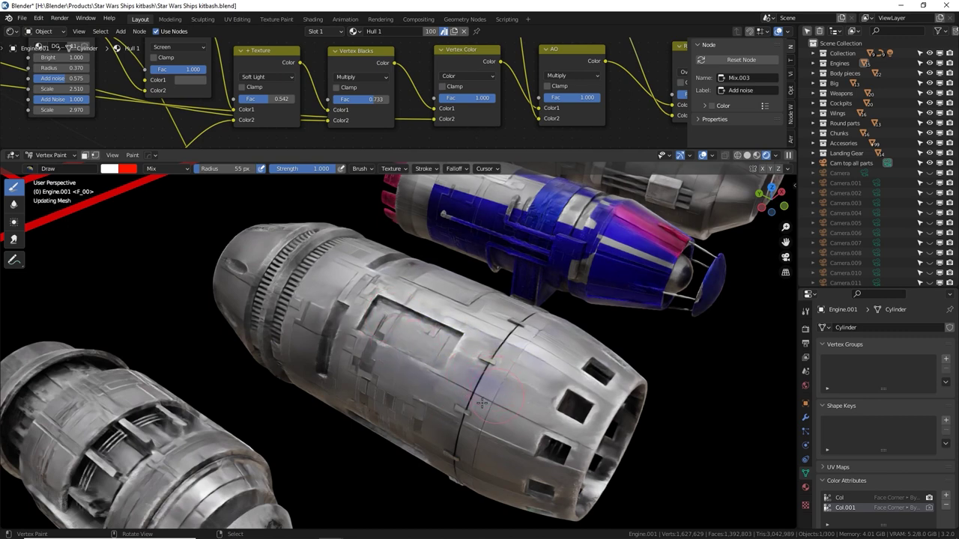
Step: Look over the cleaned engine and the full layout of kitbash parts in the scene
mouse_move(494, 376)
middle_down()
mouse_move(571, 355)
mouse_move(476, 346)
middle_up()
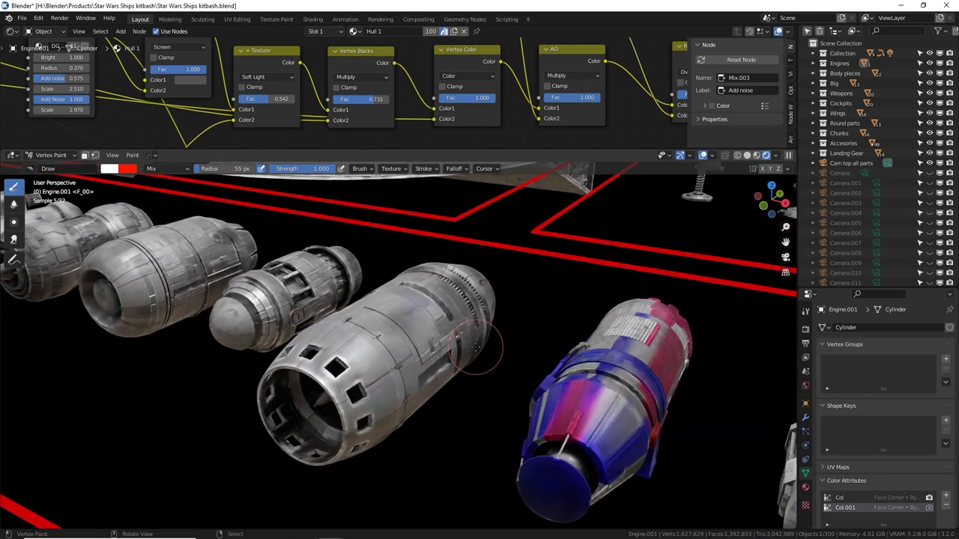
scroll(476, 346, down, 5)
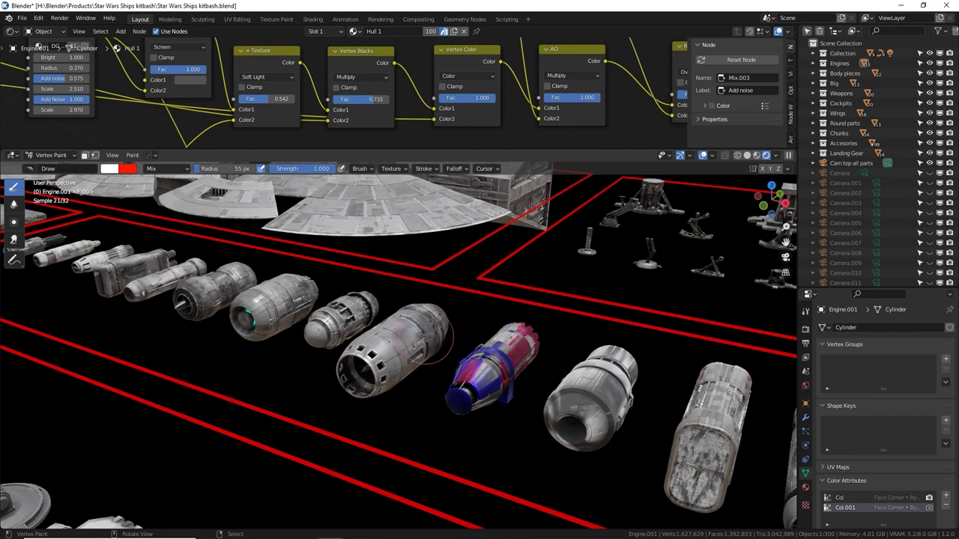
scroll(423, 331, down, 5)
middle_drag(423, 331, 487, 367)
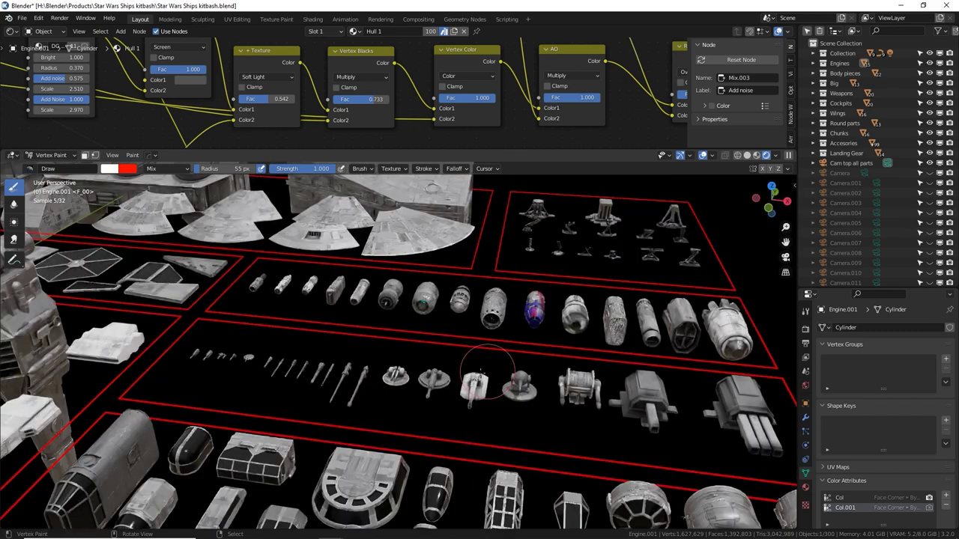
middle_drag(400, 350, 414, 350)
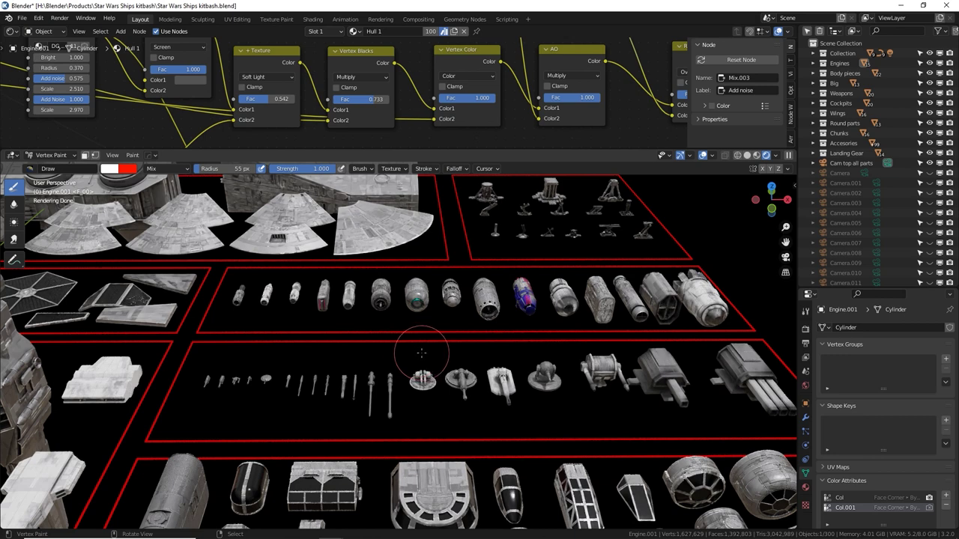
scroll(422, 352, down, 3)
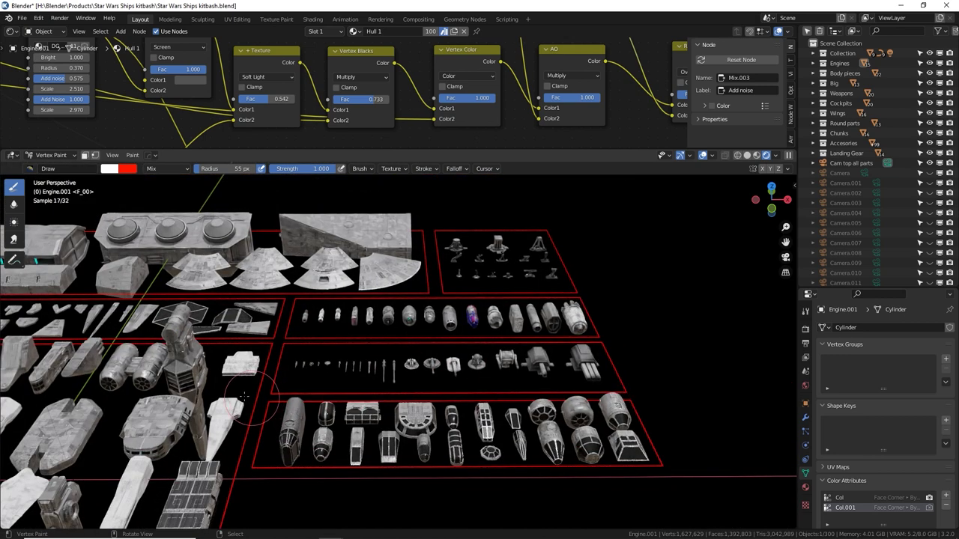
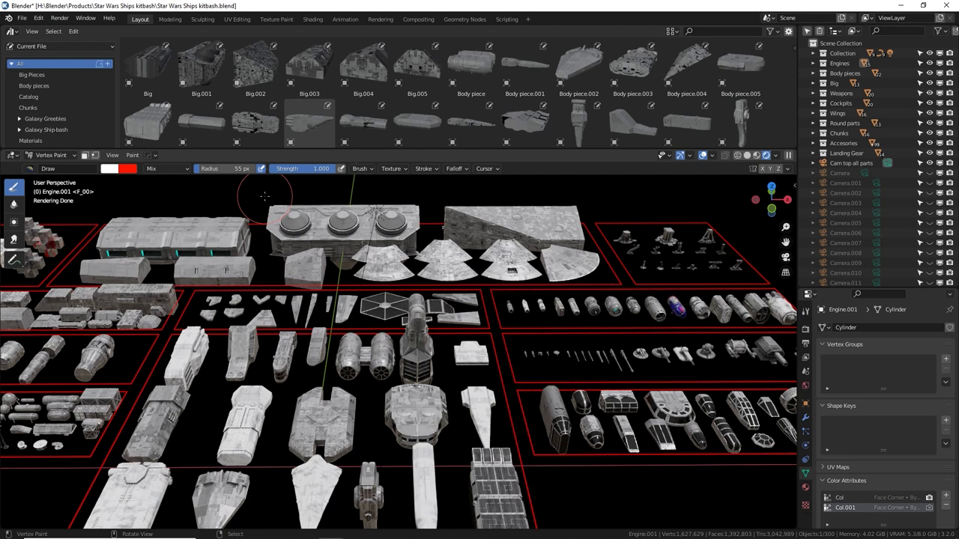
scroll(264, 196, down, 3)
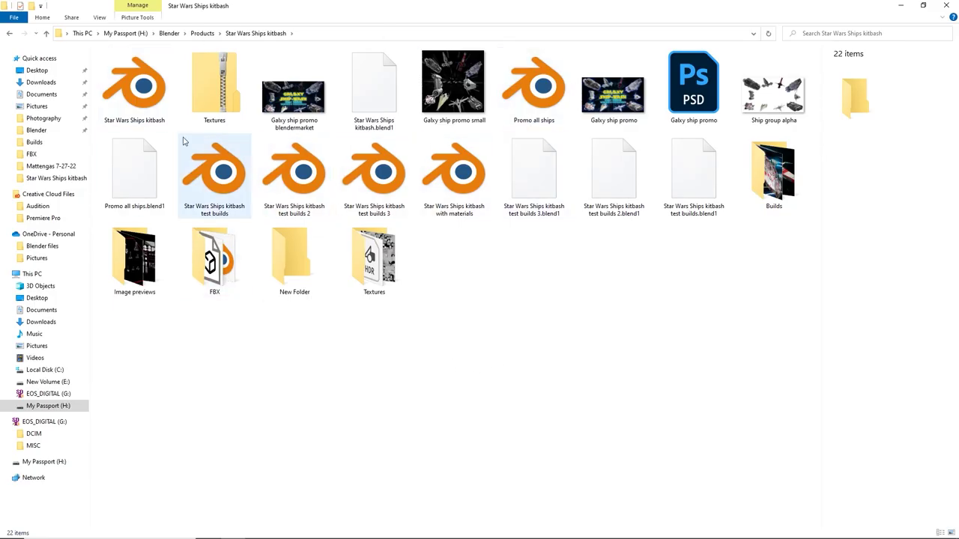
Step: Switch to File Explorer and apply the read-only attribute in the properties of the Star Wars Ships kitbash Blender file
click(149, 109)
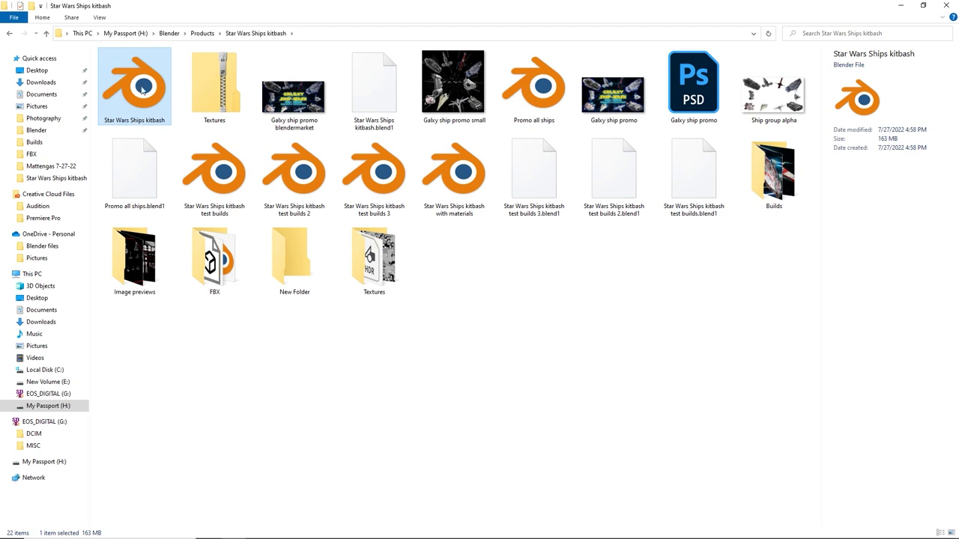
right_click(143, 87)
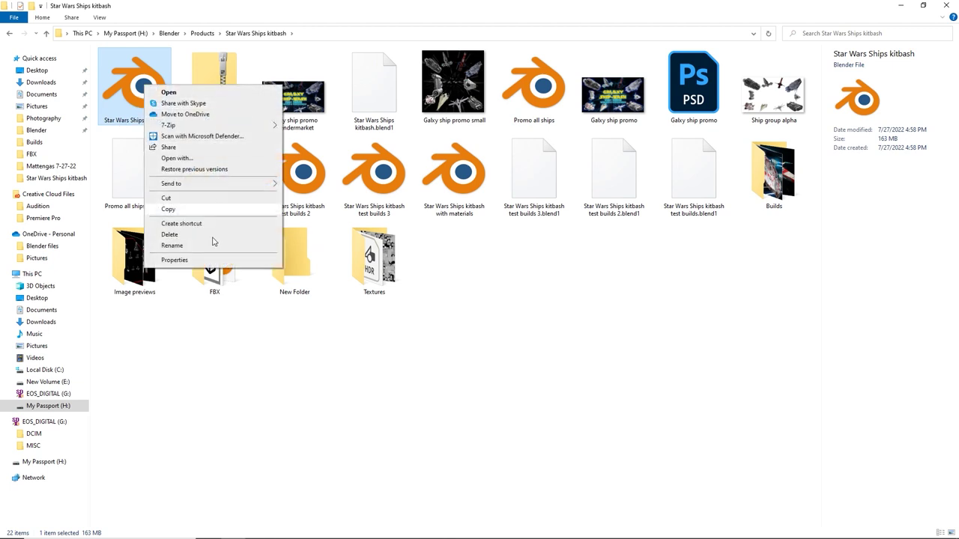
click(176, 260)
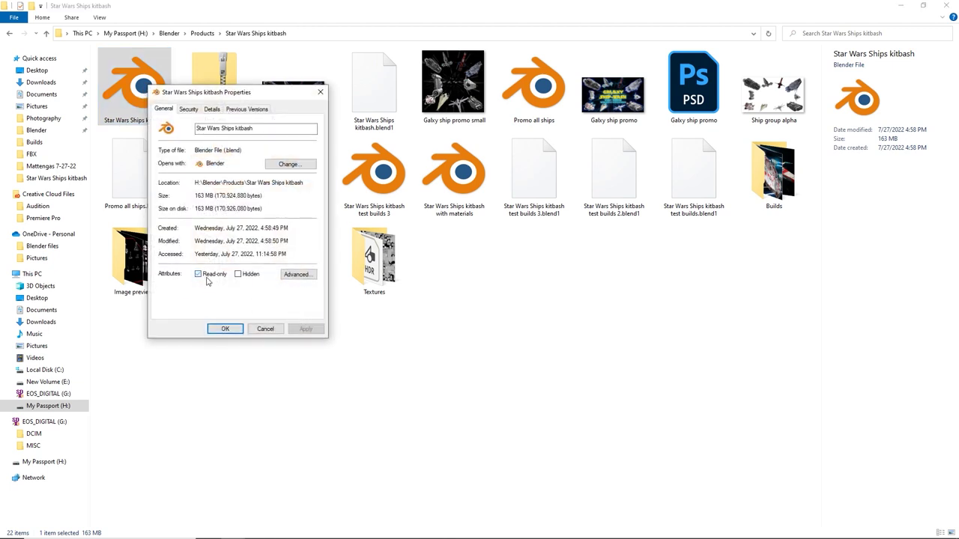
click(306, 328)
click(225, 329)
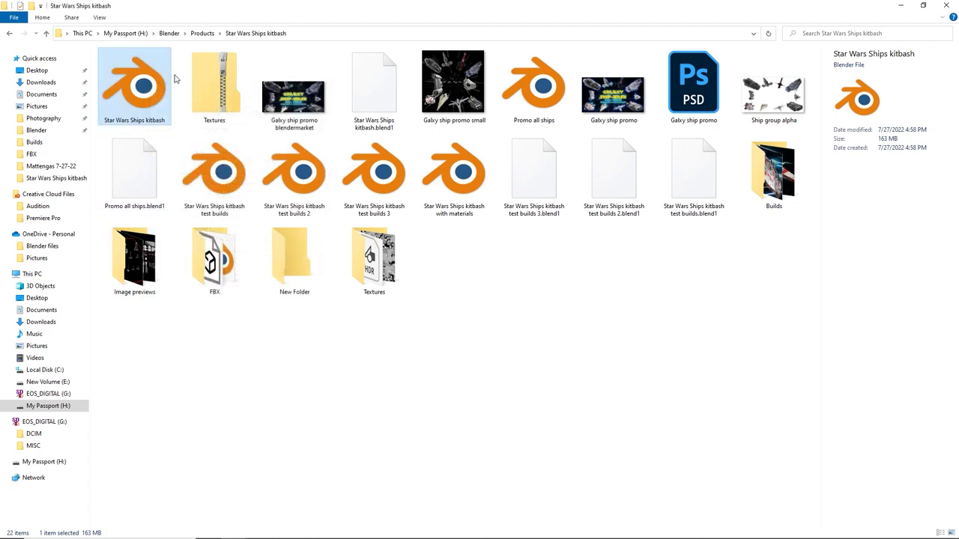
double_click(147, 109)
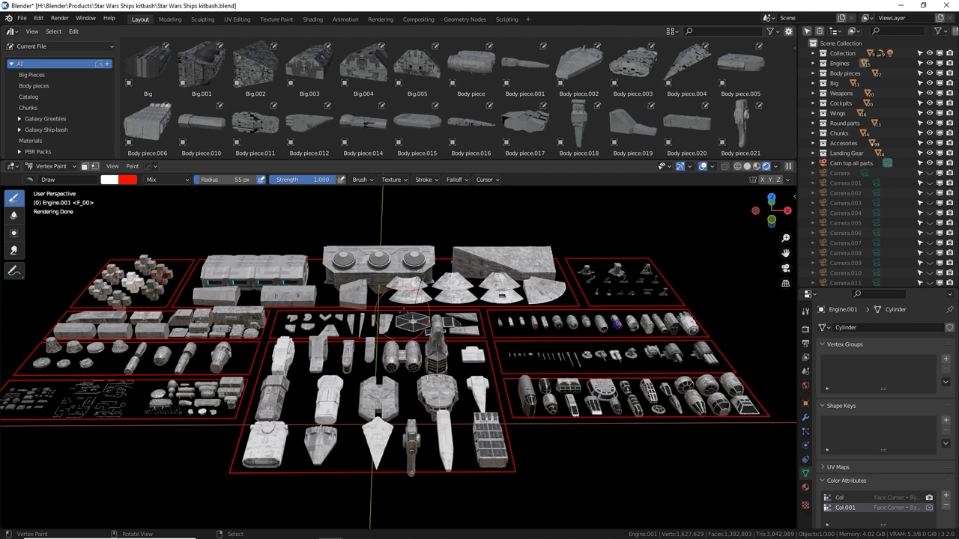
Step: Switch to Blender, change from Vertex Paint to Object Mode, select the large wedge-shaped part Big.002 and locate it in the outliner
middle_drag(403, 311, 408, 325)
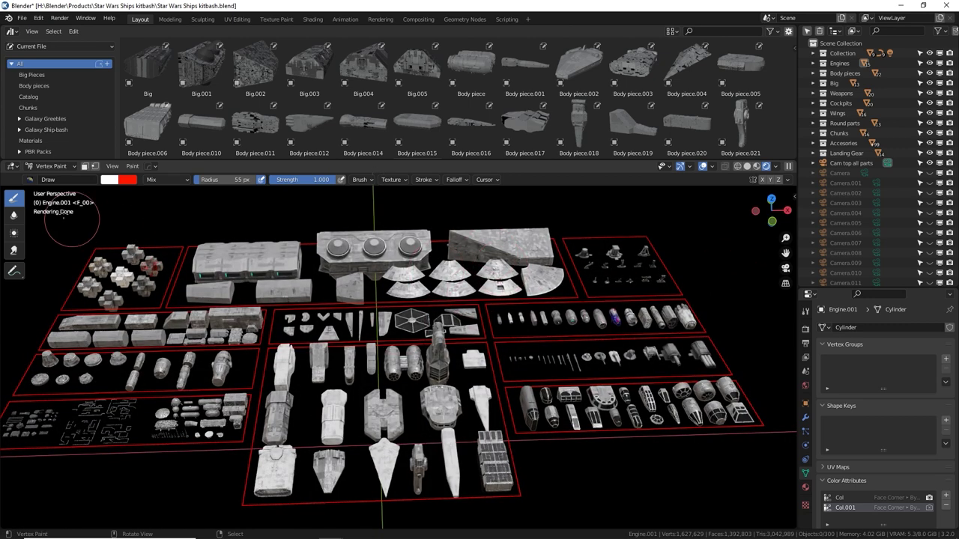
click(52, 166)
click(48, 180)
click(525, 248)
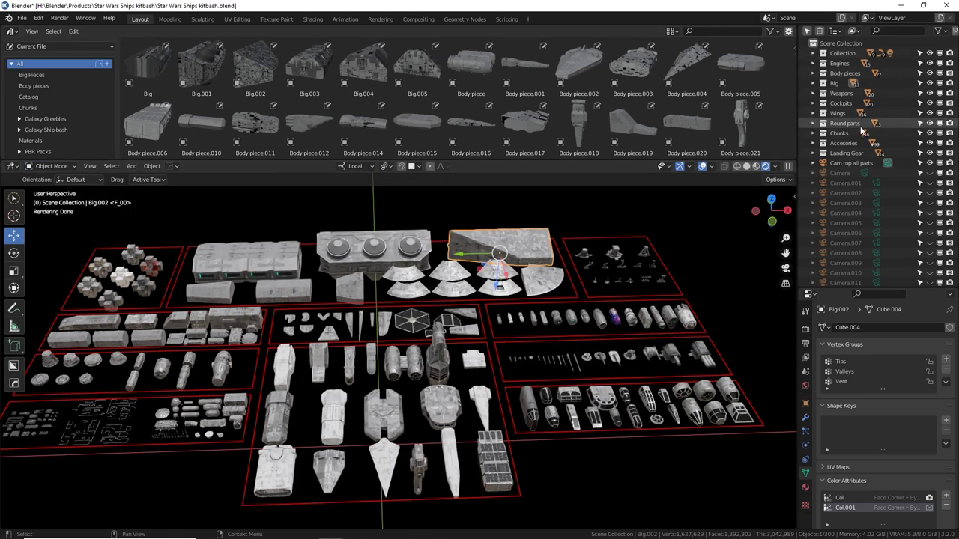
key(period)
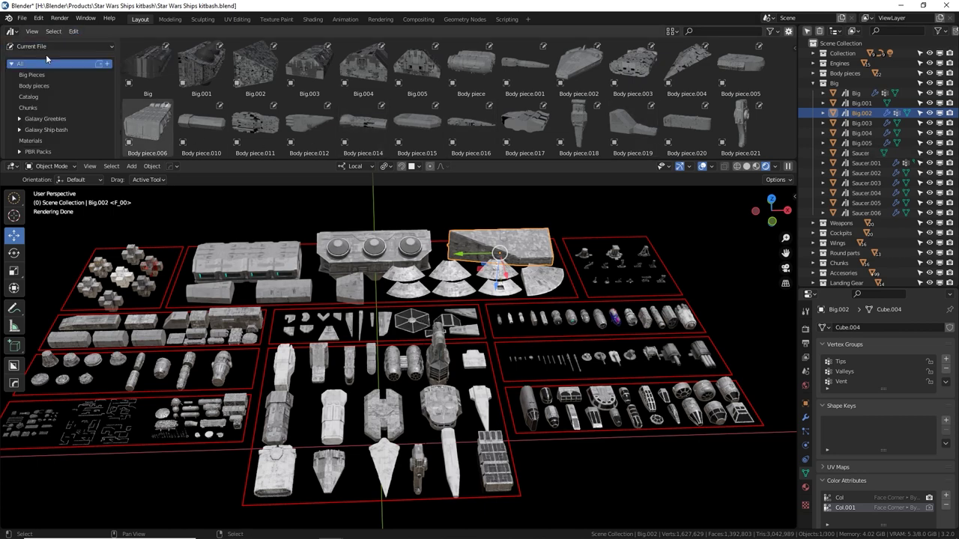
Step: Show the Unassigned catalog's assets and enlarge the asset browser area
scroll(82, 119, down, 1)
scroll(72, 126, down, 2)
click(60, 148)
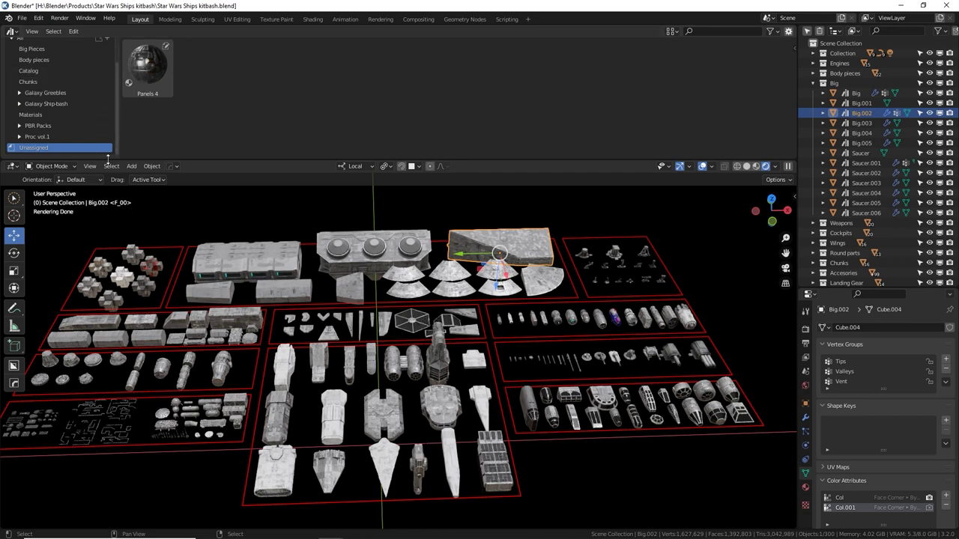
drag(108, 160, 112, 269)
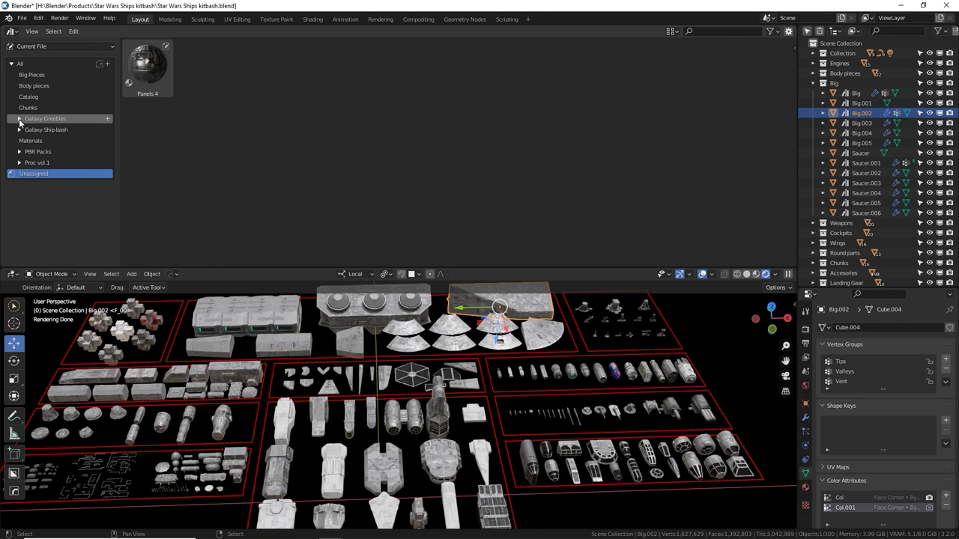
Step: Expand the Galaxy Ship-bash catalog and browse its Chunks, Cockpits and Engines assets
click(20, 129)
scroll(58, 164, down, 1)
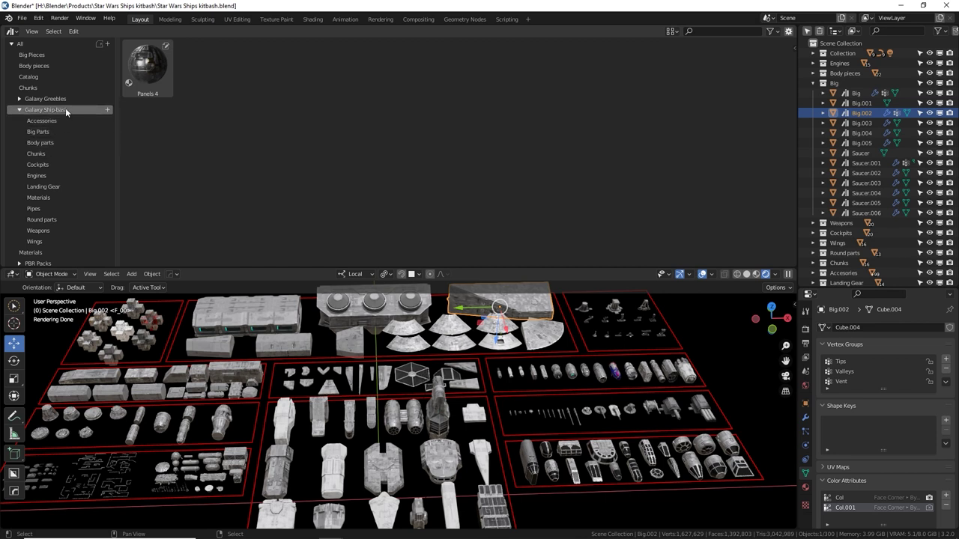
scroll(66, 107, down, 2)
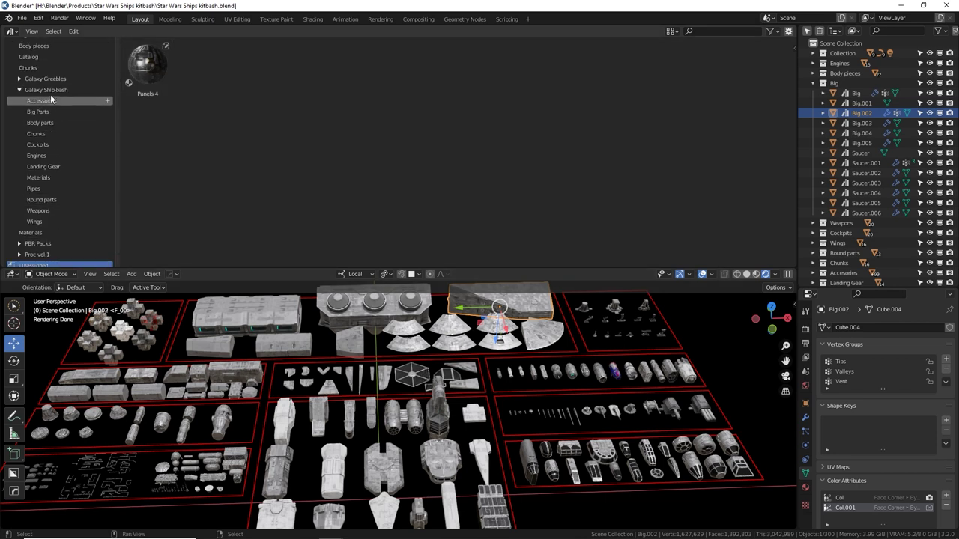
scroll(69, 221, down, 1)
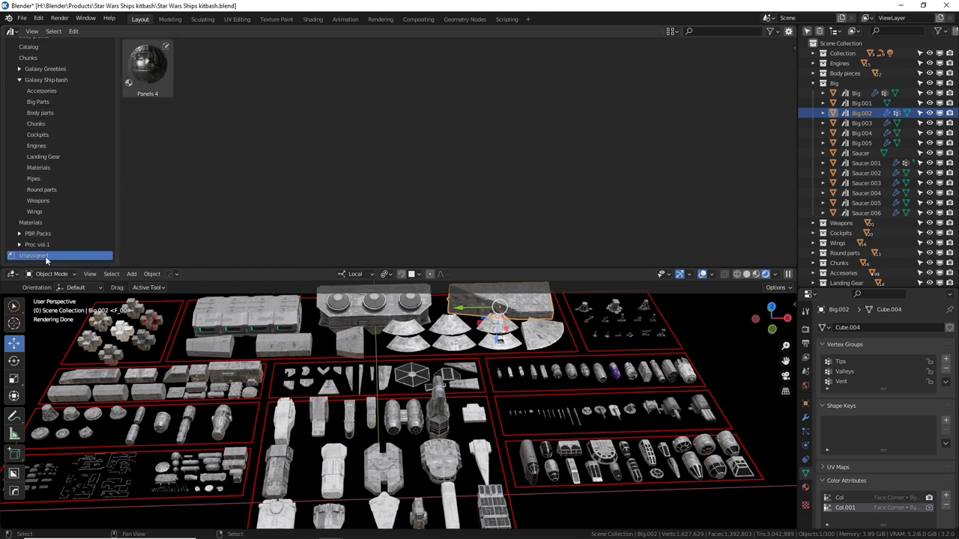
click(66, 125)
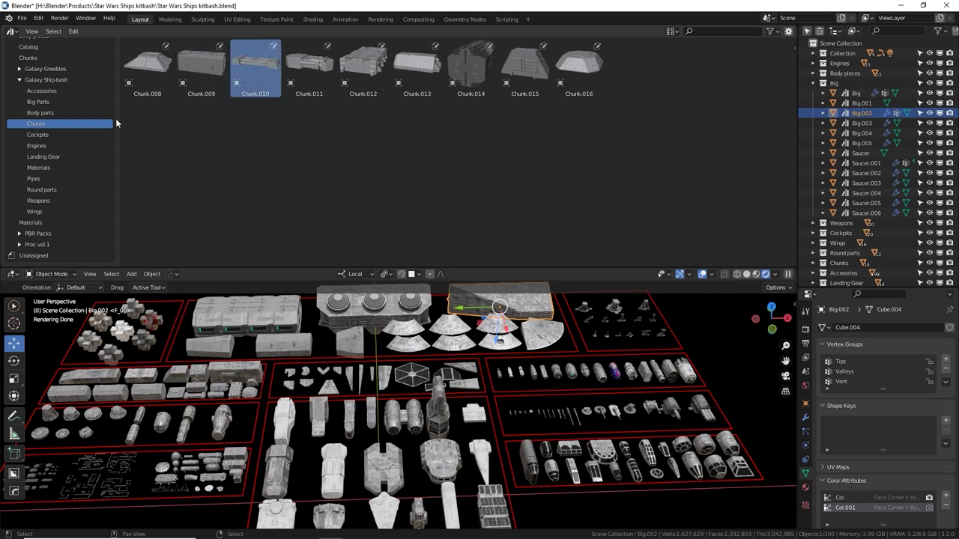
click(54, 135)
click(54, 146)
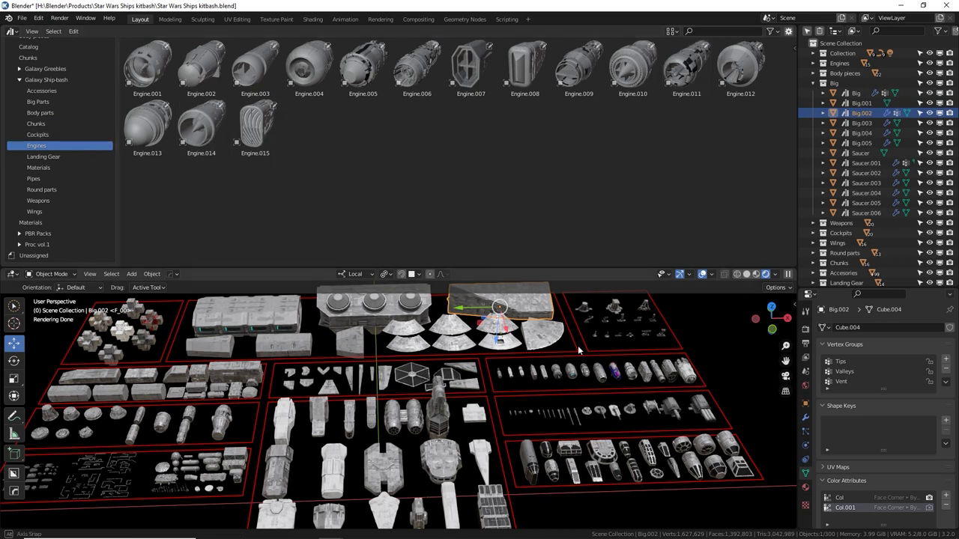
Step: Add three engines plus Chunk.010 and Chunk.012 from the asset catalogs to an empty area of the scene
middle_drag(577, 349, 507, 323)
drag(255, 127, 639, 427)
key(KP_Decimal)
drag(309, 68, 525, 389)
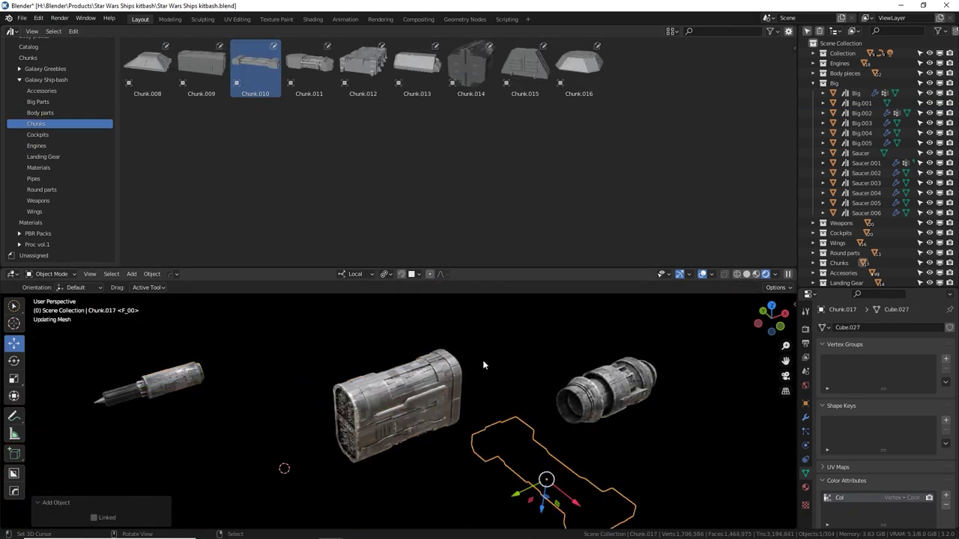
drag(545, 482, 546, 479)
drag(362, 67, 211, 466)
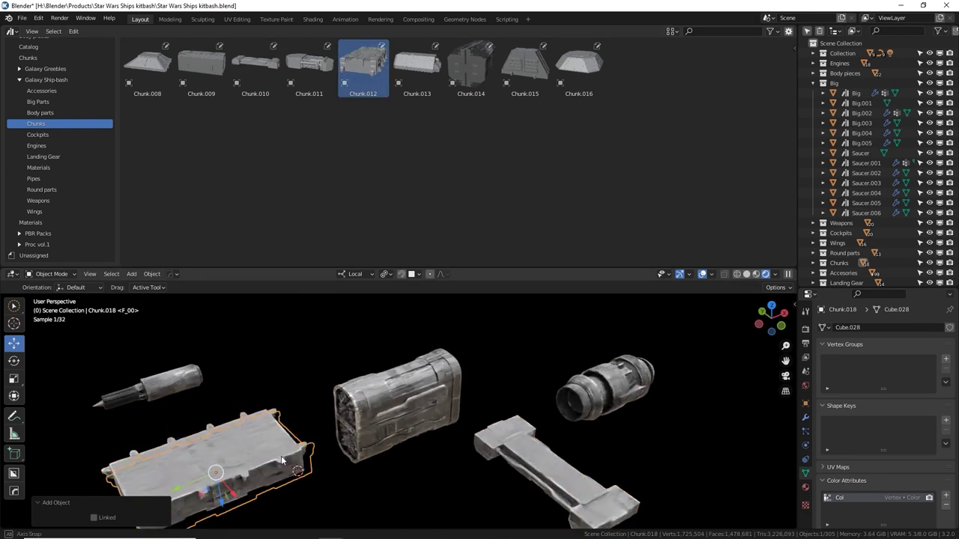
middle_drag(216, 473, 297, 447)
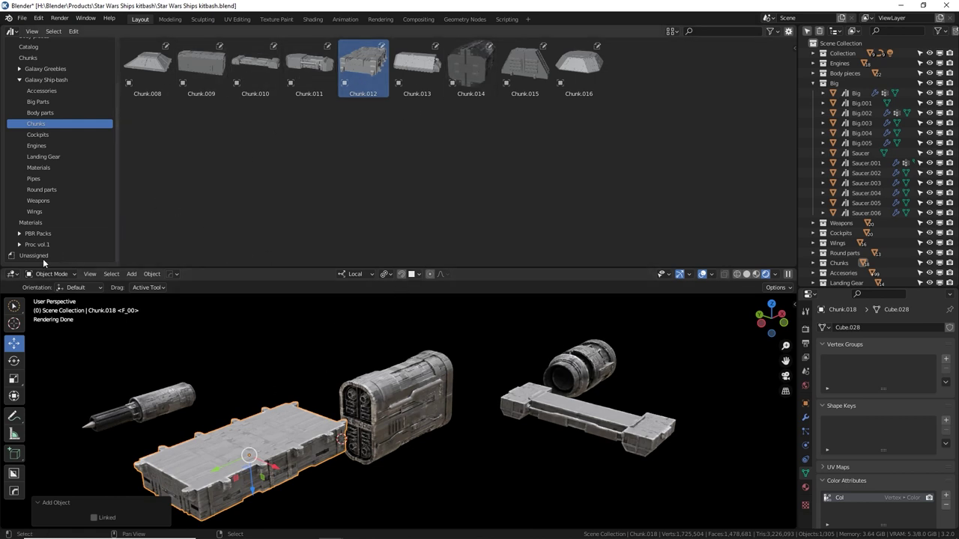
Step: Shrink the asset browser area and turn it into a second 3D viewport with wireframe shading and X-ray off
drag(7, 268, 9, 136)
click(12, 31)
click(36, 60)
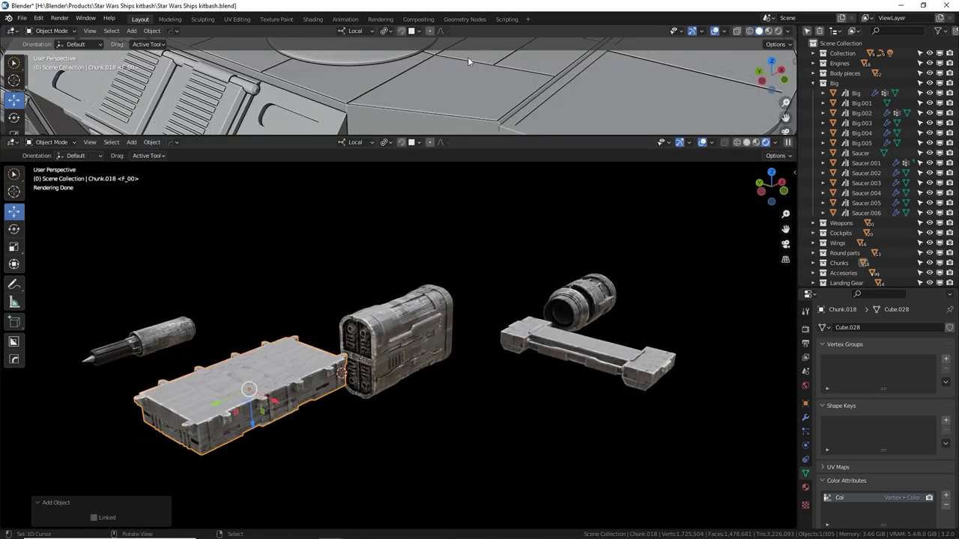
click(739, 32)
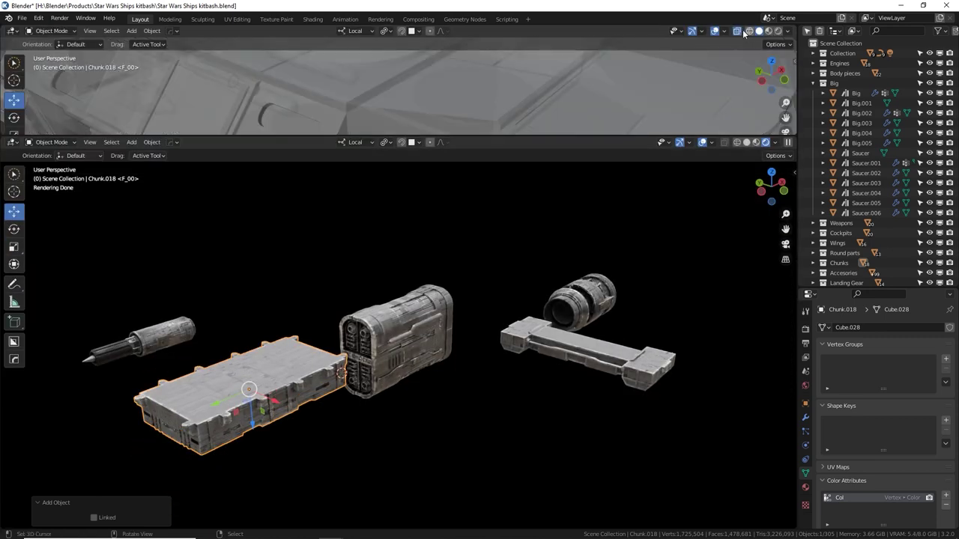
click(740, 32)
click(749, 32)
Step: Select several cockpit parts one by one in the upper viewport, ending with Cockpit.001, and view the layout from the top
scroll(554, 114, down, 7)
scroll(541, 97, down, 10)
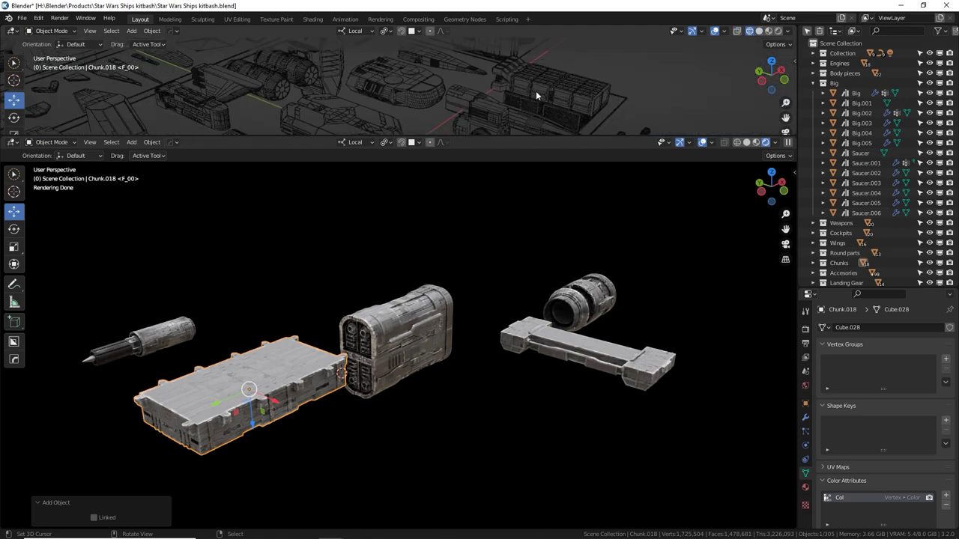
middle_drag(395, 88, 423, 81)
click(514, 75)
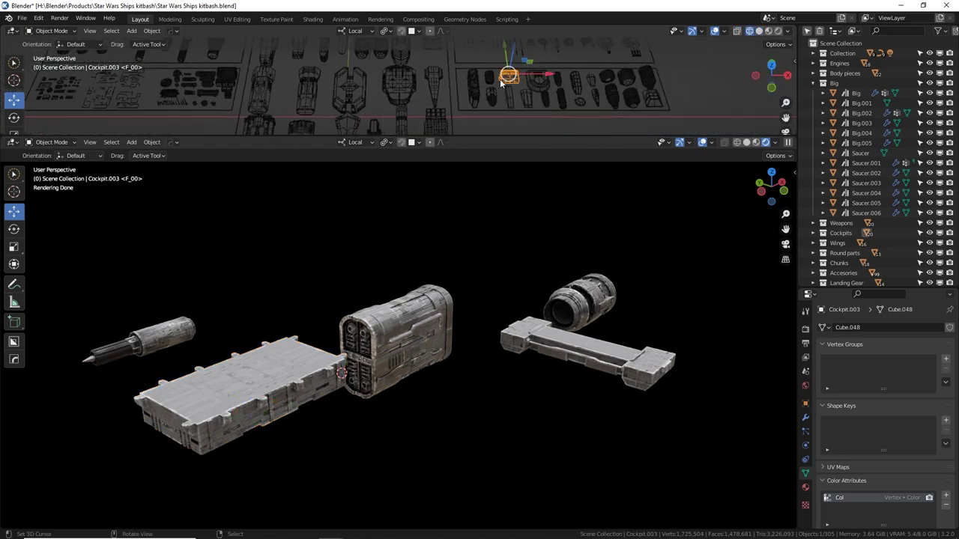
click(535, 79)
click(614, 88)
shift+middle_drag(168, 98, 257, 118)
key(KP_7)
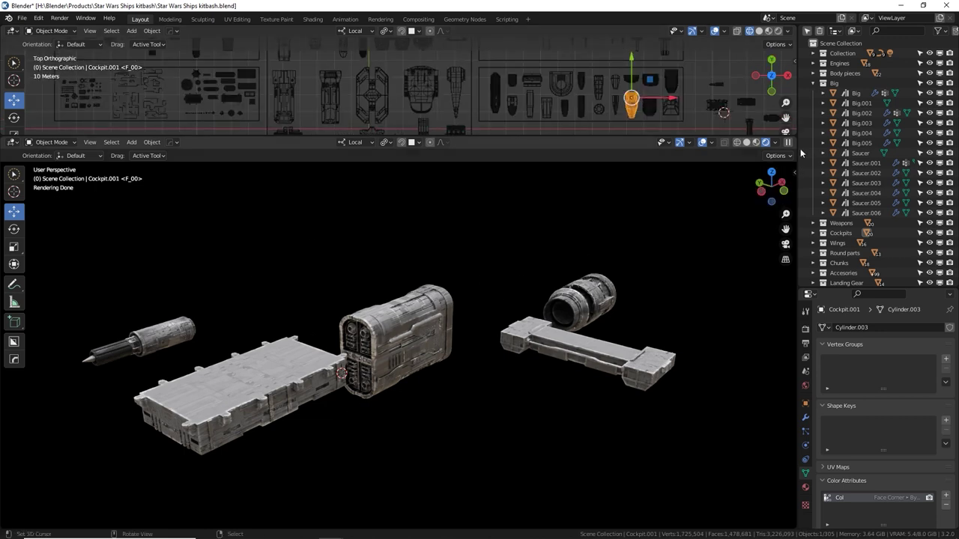
Step: Set the lower viewport to wireframe shading and box-select the five newly added parts
click(737, 142)
key(b)
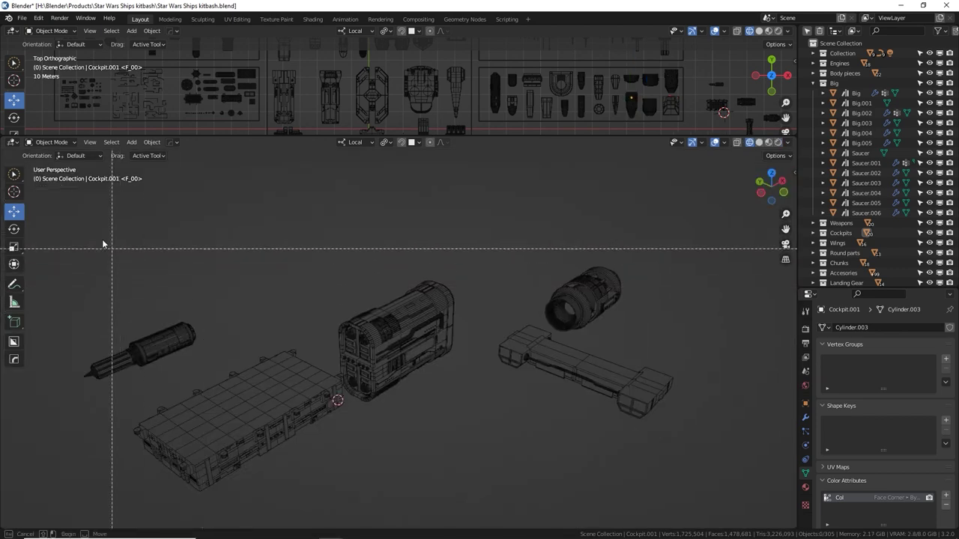
drag(82, 233, 752, 525)
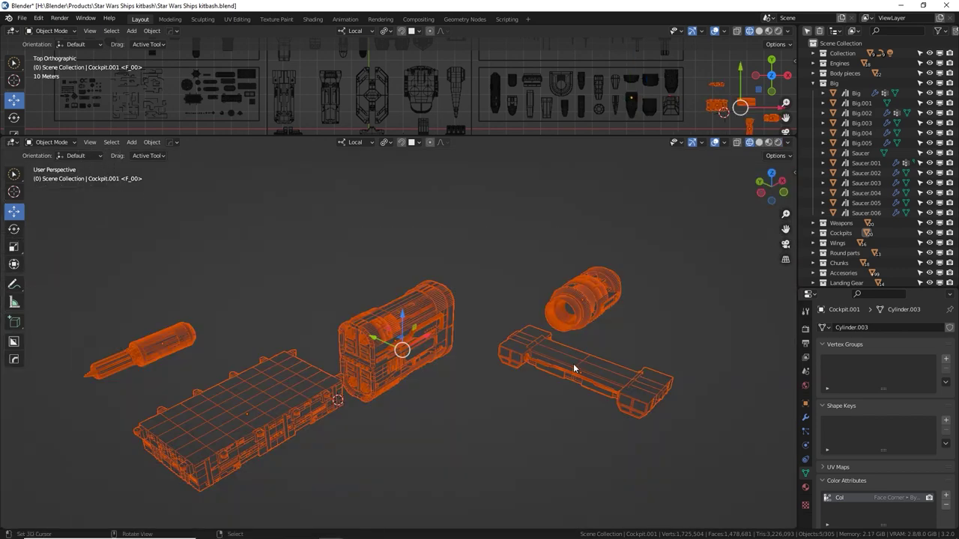
Step: Delete the five selected parts from the empty area of the scene
key(Delete)
key(KP_0)
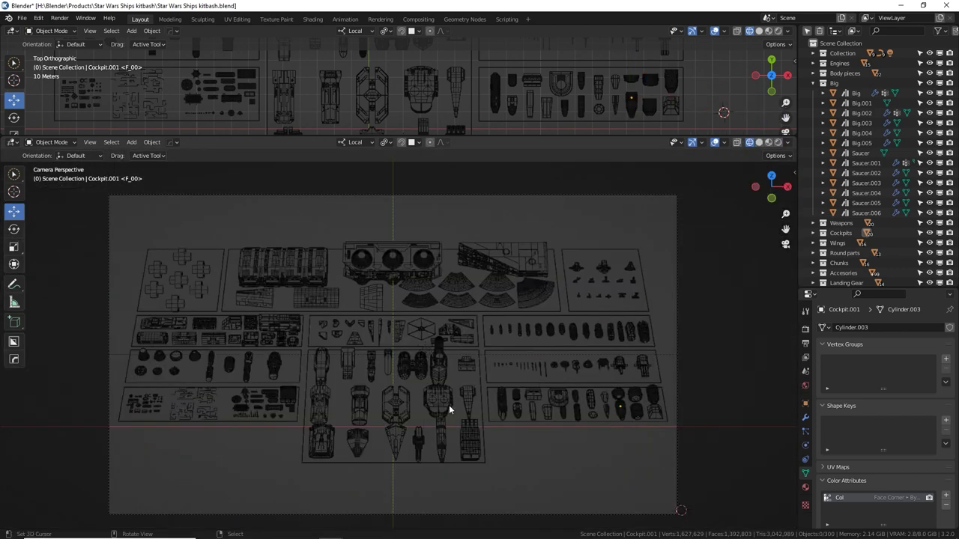
Step: Select all objects in the scene and move the whole kit layout about 159.37 m along global Y
scroll(497, 231, down, 5)
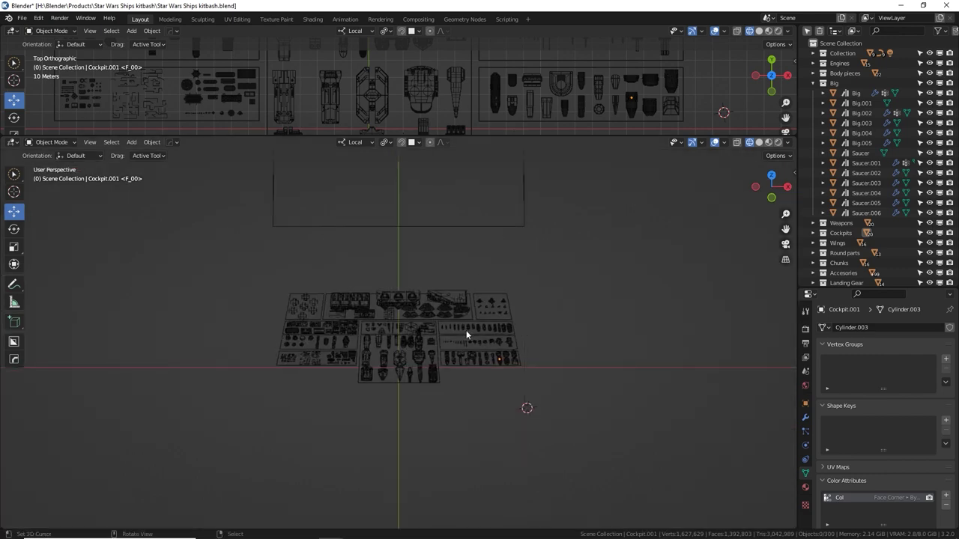
middle_drag(467, 334, 513, 339)
key(a)
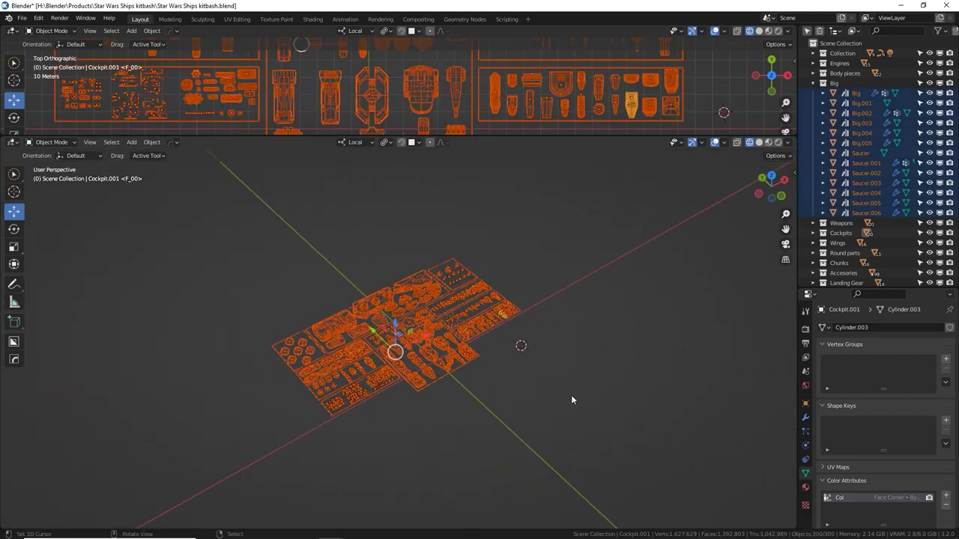
key(g)
key(y)
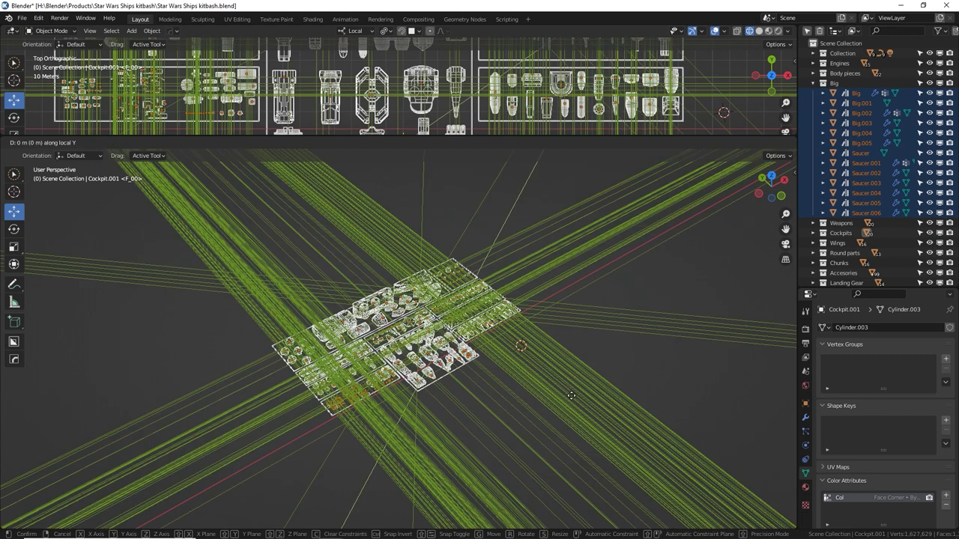
key(y)
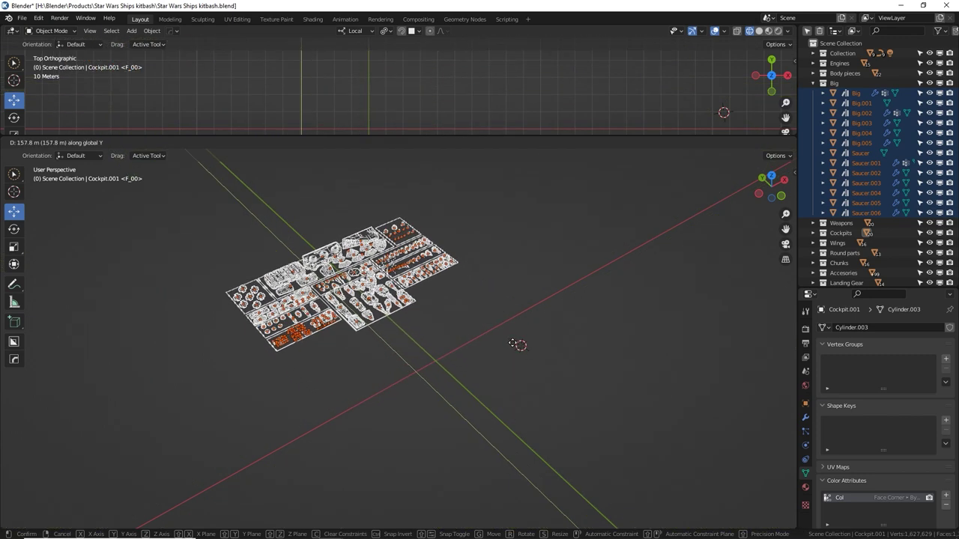
click(495, 363)
Step: Reset the 3D cursor to the world origin beside the moved kit layout
scroll(449, 365, up, 1)
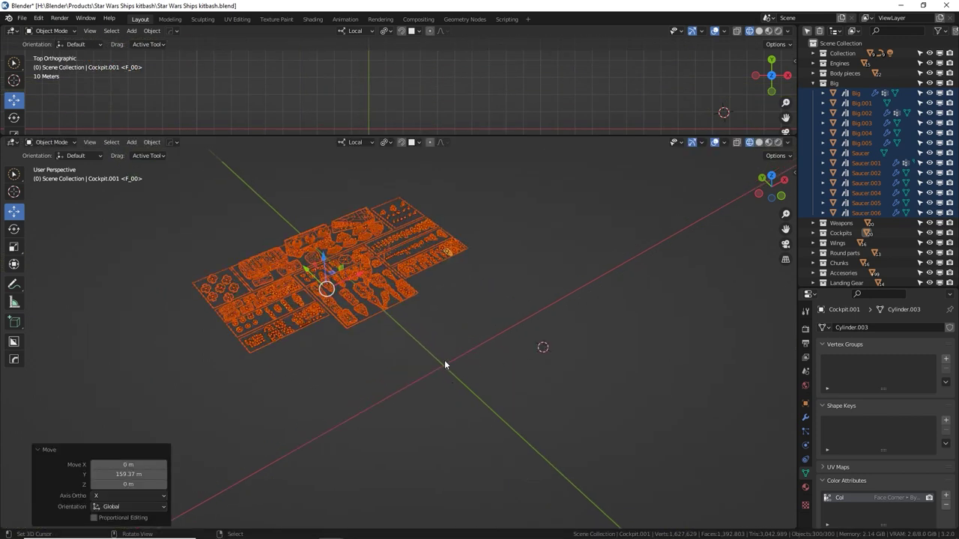
middle_drag(448, 364, 528, 346)
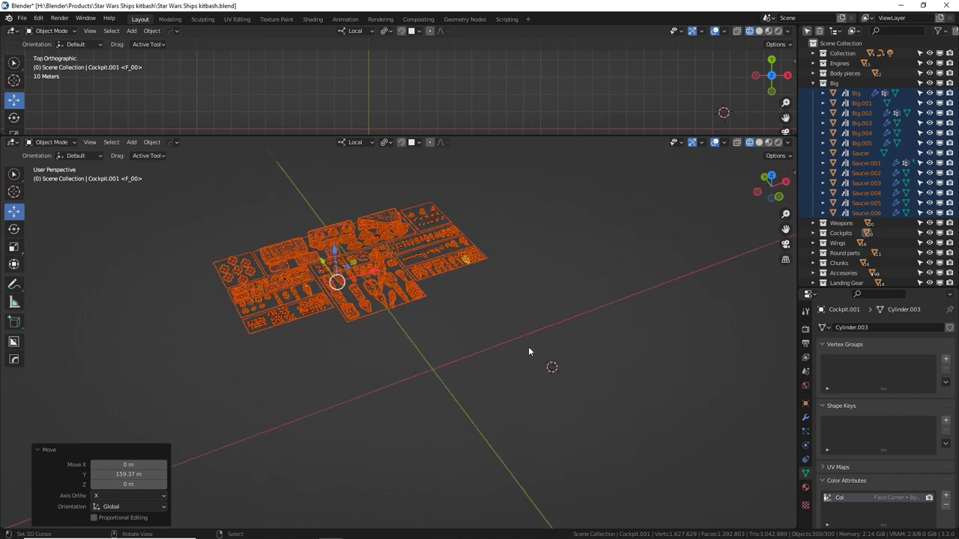
key(shift+c)
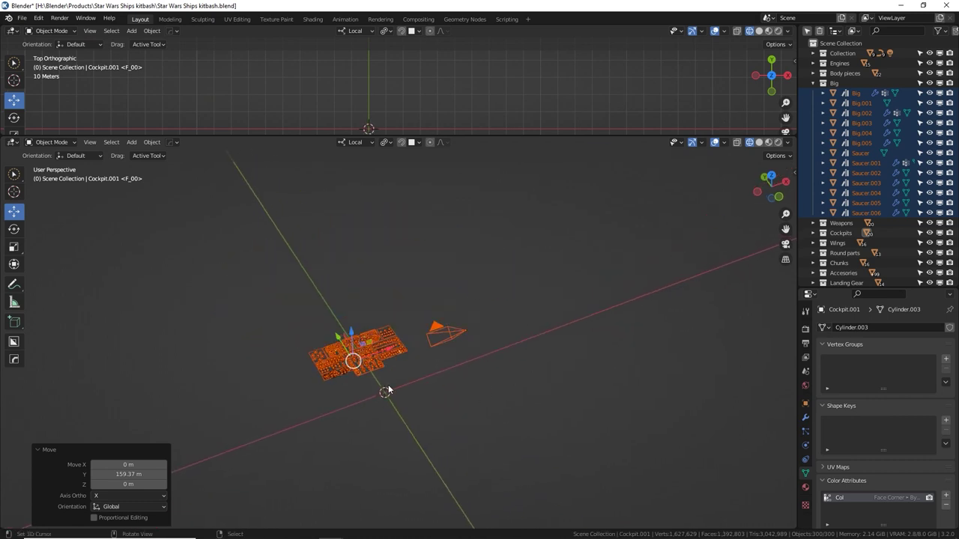
scroll(395, 399, up, 5)
scroll(441, 435, up, 2)
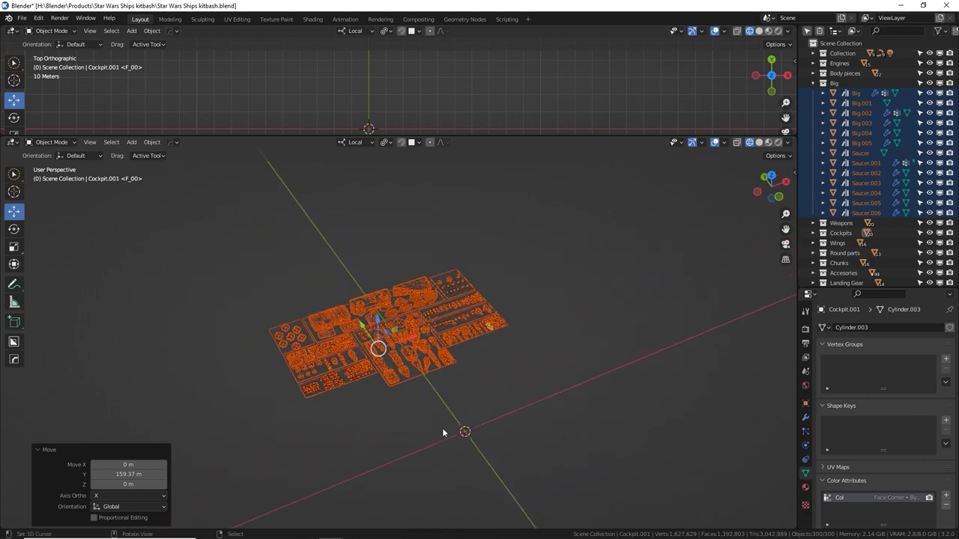
scroll(507, 437, up, 2)
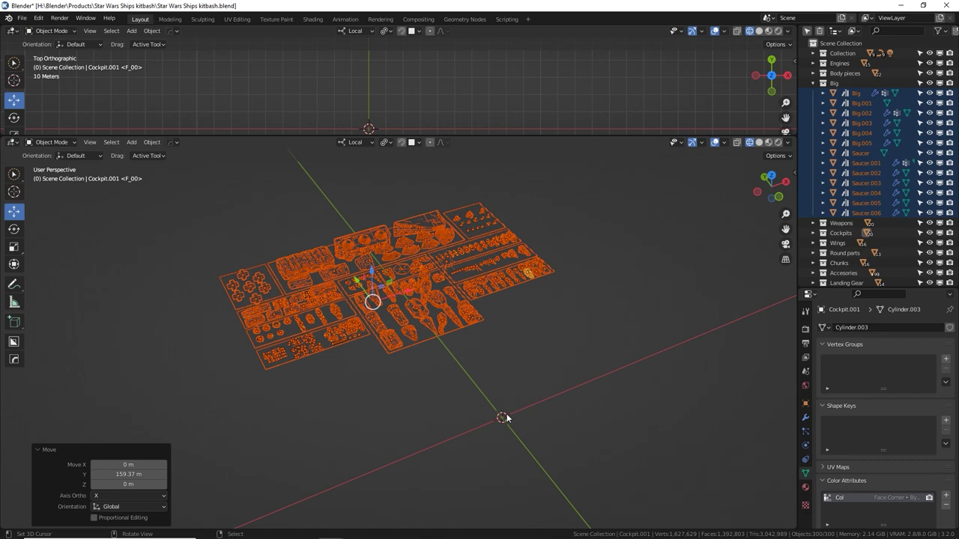
Step: Select ten parts from different panels of the layout, including Body piece.016, Weapon.014 and Tube.003
scroll(507, 415, up, 2)
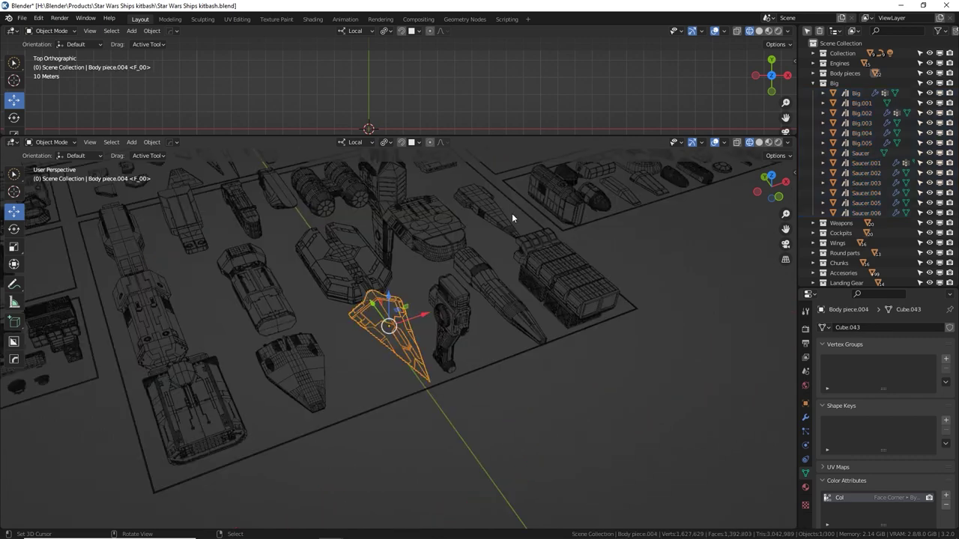
right_click(512, 215)
middle_drag(544, 226, 395, 253)
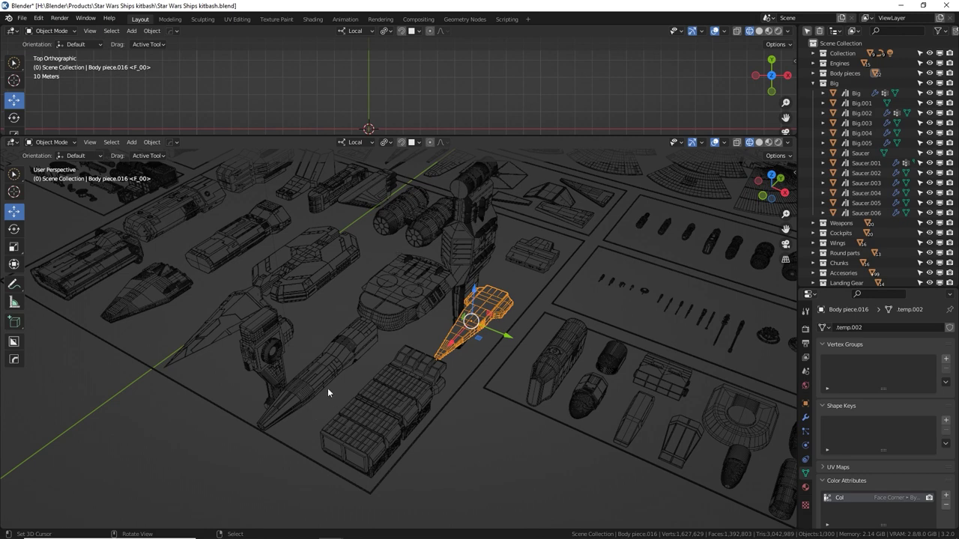
scroll(669, 413, up, 5)
shift+right_click(497, 231)
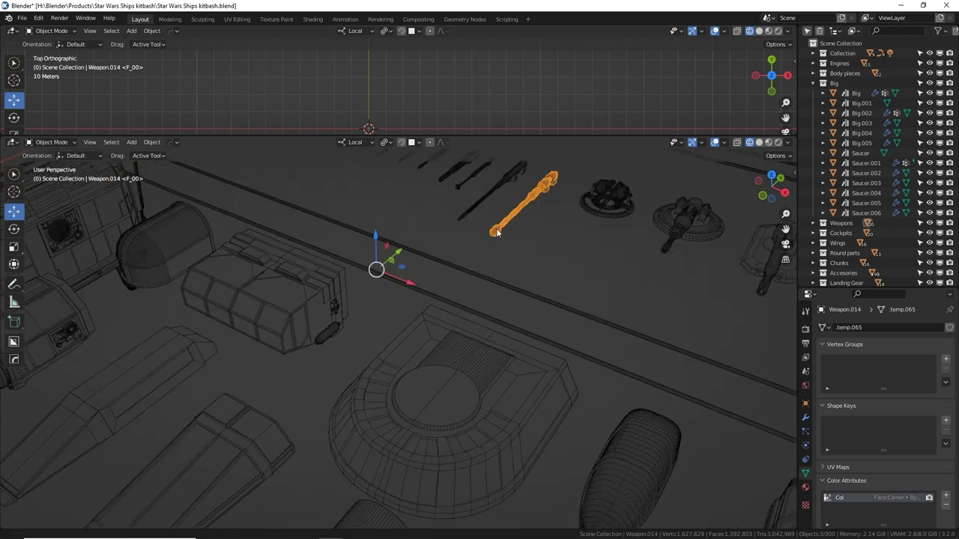
shift+middle_drag(497, 231, 687, 337)
scroll(687, 336, down, 6)
shift+right_click(487, 251)
scroll(334, 275, up, 5)
shift+right_click(131, 304)
middle_drag(131, 303, 334, 274)
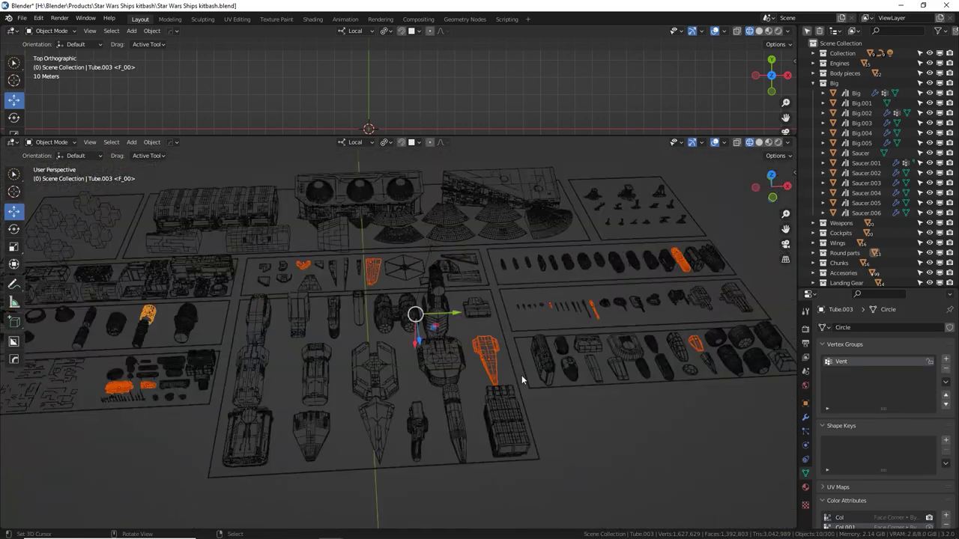
Step: Duplicate the ten selected parts and clear the copies' location so they sit at the world origin
scroll(457, 370, up, 2)
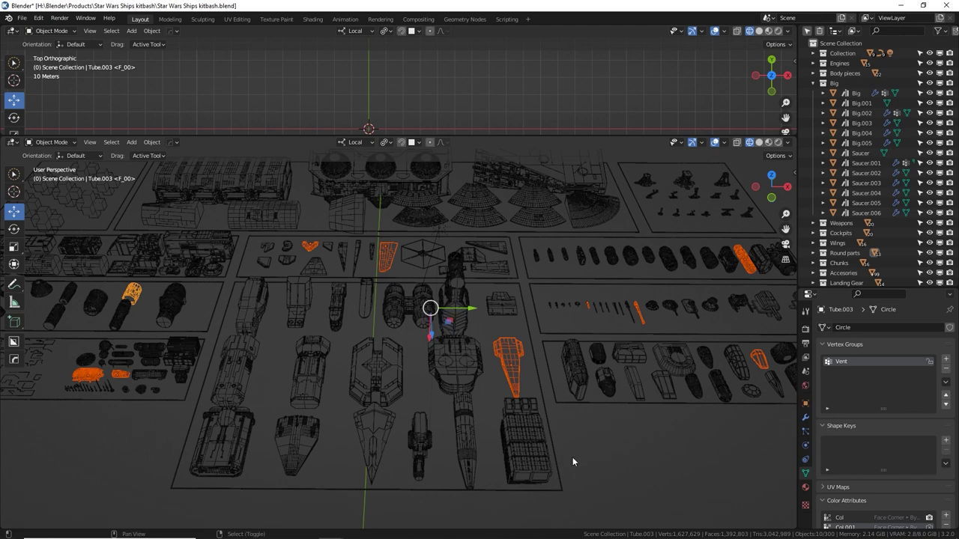
key(shift+d)
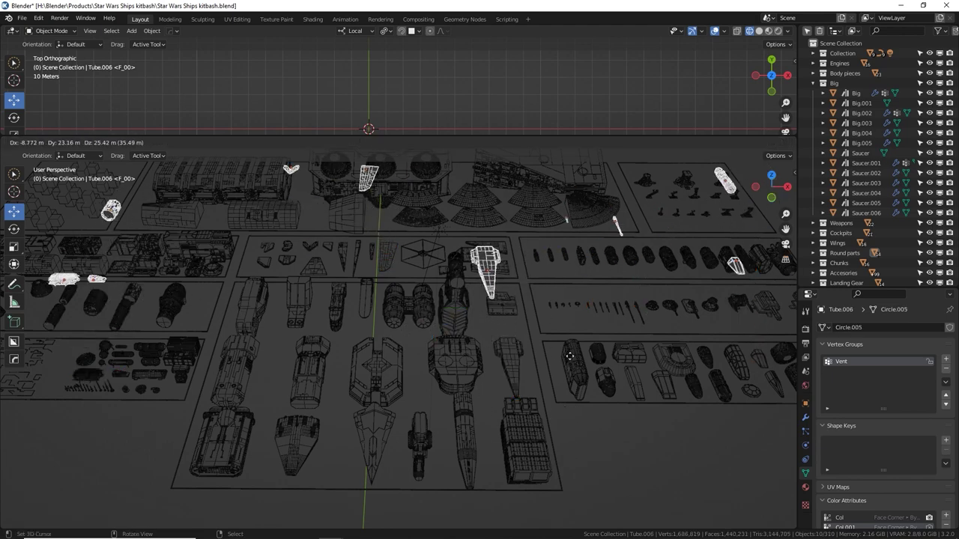
click(579, 364)
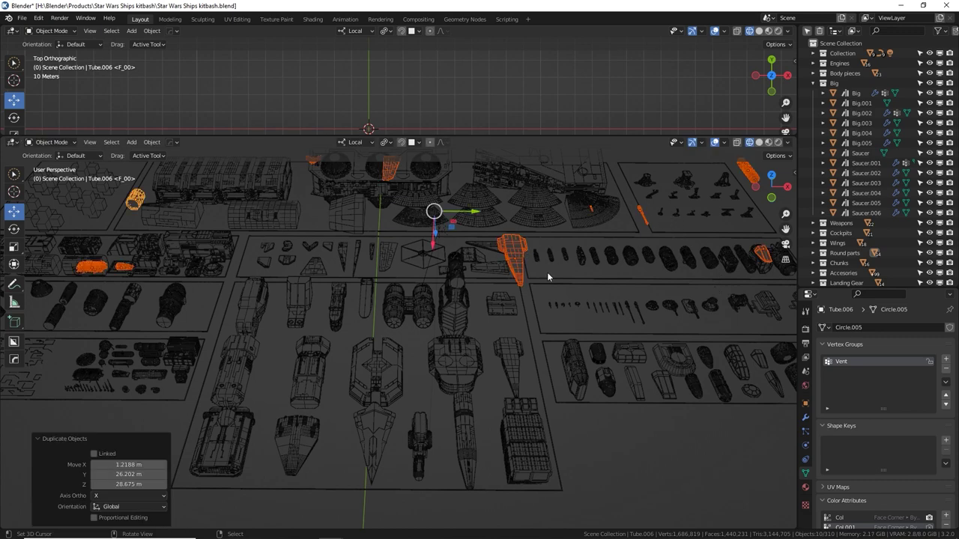
scroll(522, 330, down, 6)
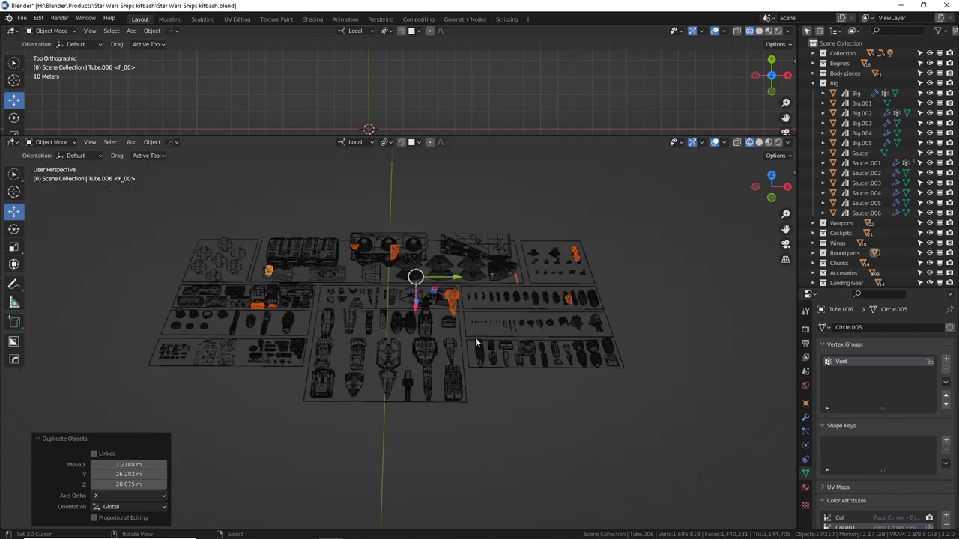
middle_drag(475, 337, 579, 349)
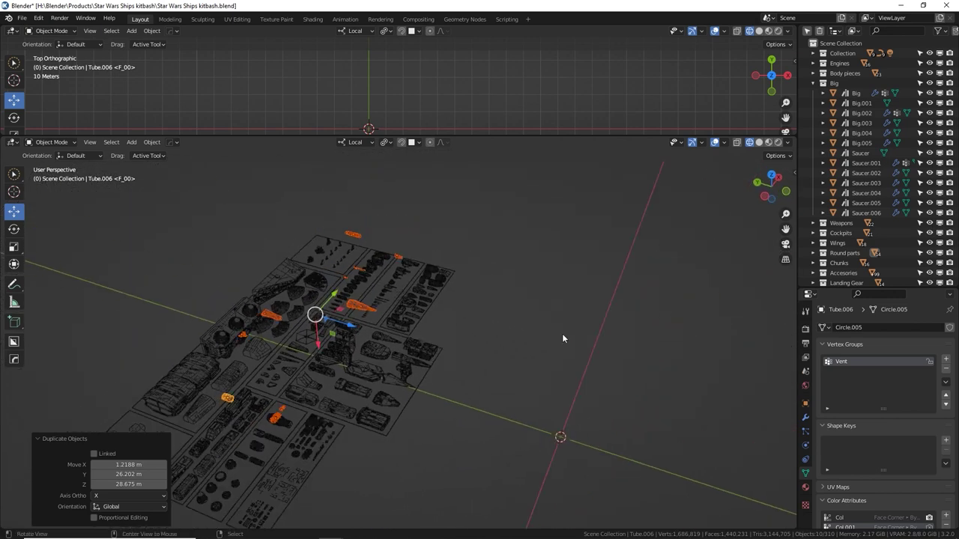
key(alt+g)
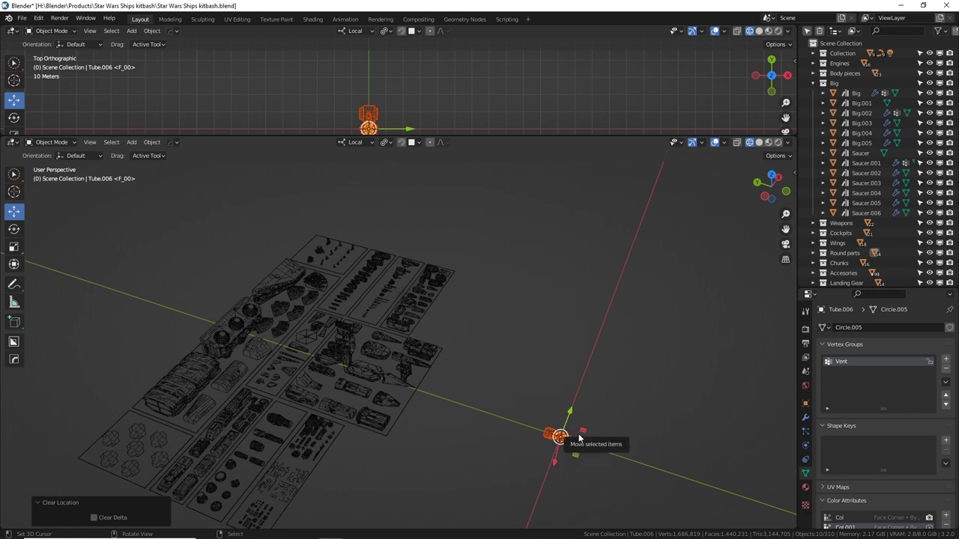
Step: Frame the stacked copies from the top and move Tube.006 toward positive X and Body piece.022 toward negative X
key(KP_Decimal)
middle_drag(444, 321, 383, 339)
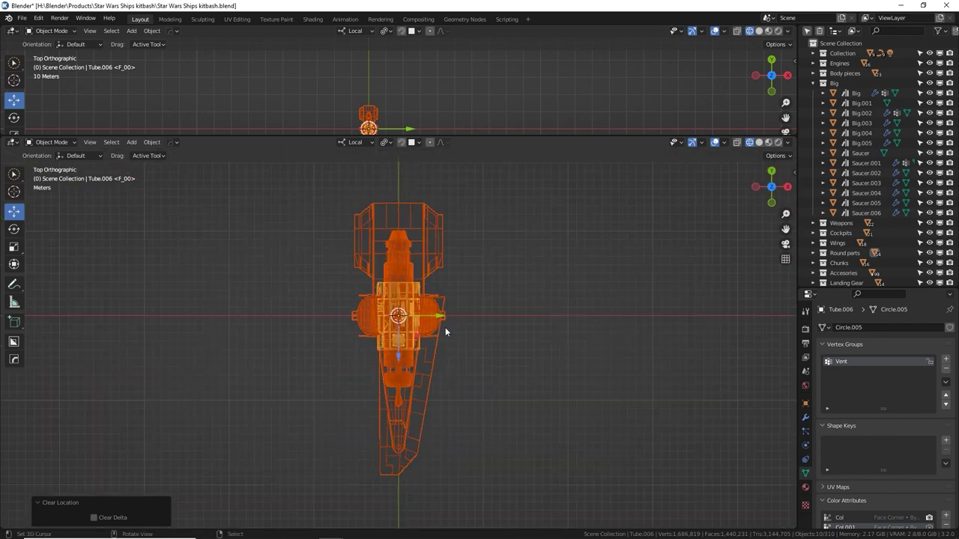
click(421, 306)
key(g)
click(672, 201)
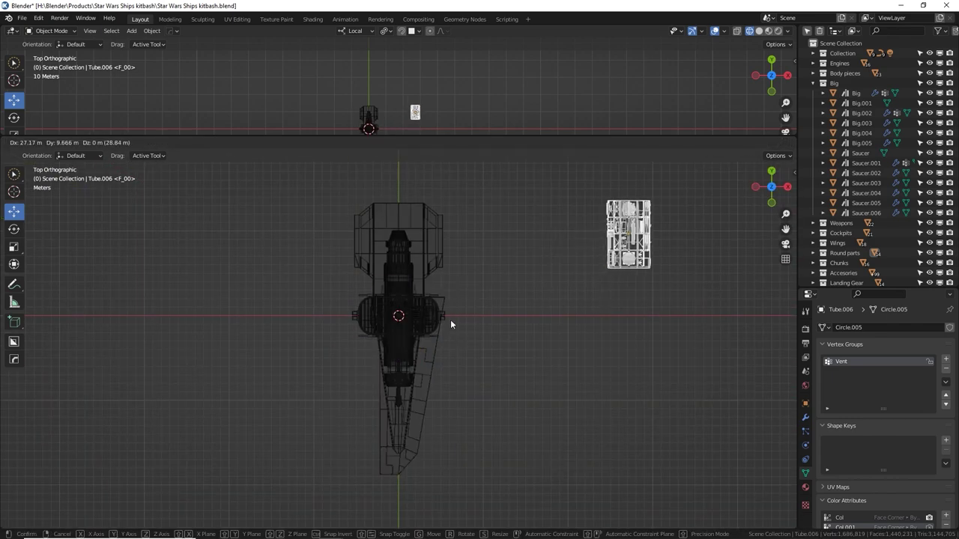
right_click(440, 320)
key(g)
click(334, 299)
Step: Move Part.021, the oval ribbed part and Wing.017 off the stack toward positive X, placing the wing about 34.4 m out
right_click(388, 313)
key(g)
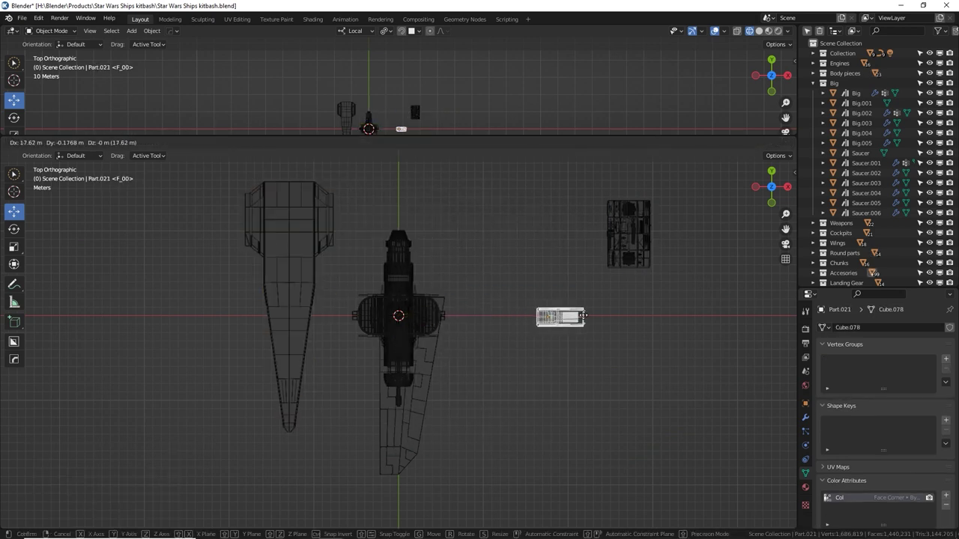
click(562, 317)
right_click(439, 324)
key(g)
click(639, 376)
right_click(432, 363)
key(g)
click(723, 380)
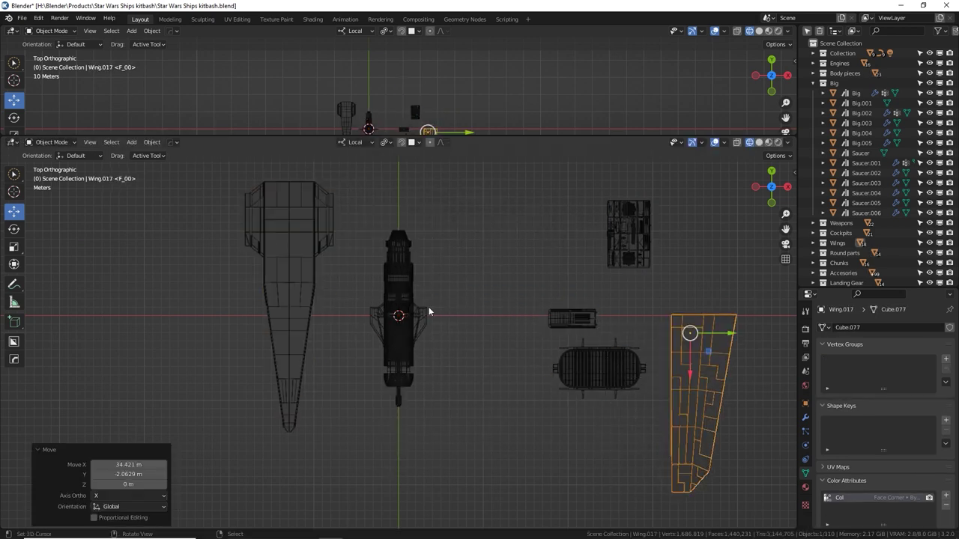
Step: Move the long cylindrical part and the V-shaped Wing.016 off the stack to free spots on the positive X side
right_click(407, 289)
key(g)
click(576, 202)
right_click(414, 335)
key(g)
click(556, 434)
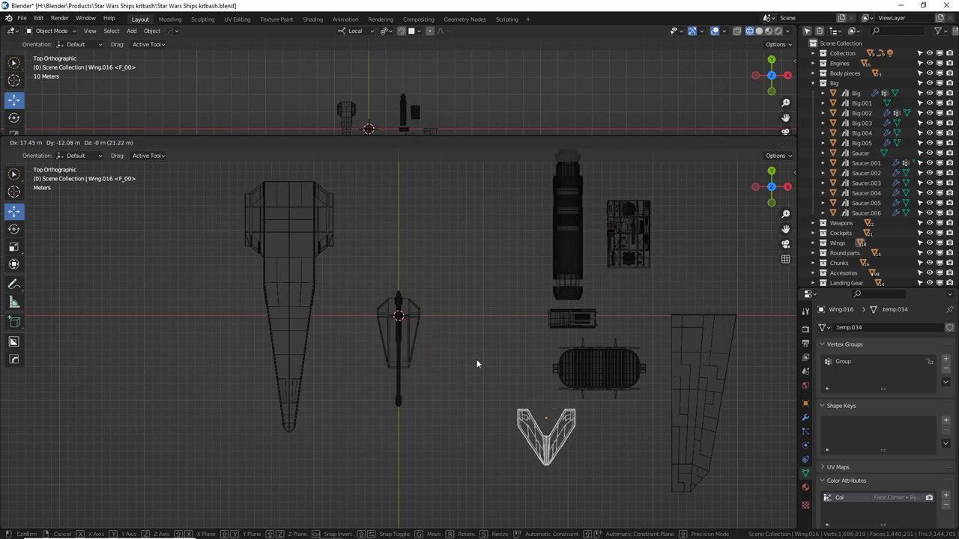
Step: Move Weapon.021 about 22 m toward negative X and place the smaller weapon beside it
right_click(397, 378)
key(g)
click(210, 408)
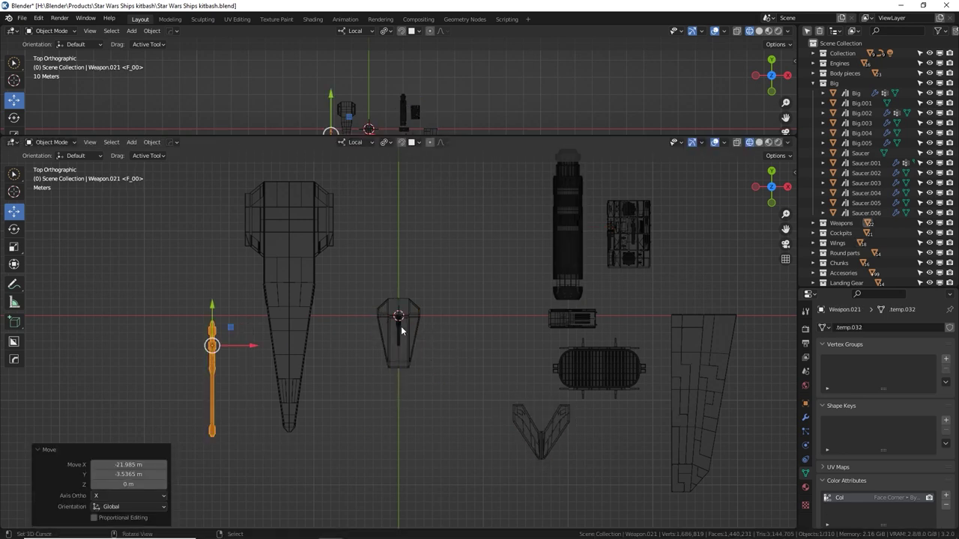
click(401, 331)
key(g)
click(200, 293)
Step: Clear the location of Body piece.022 so it returns to the world origin
click(270, 239)
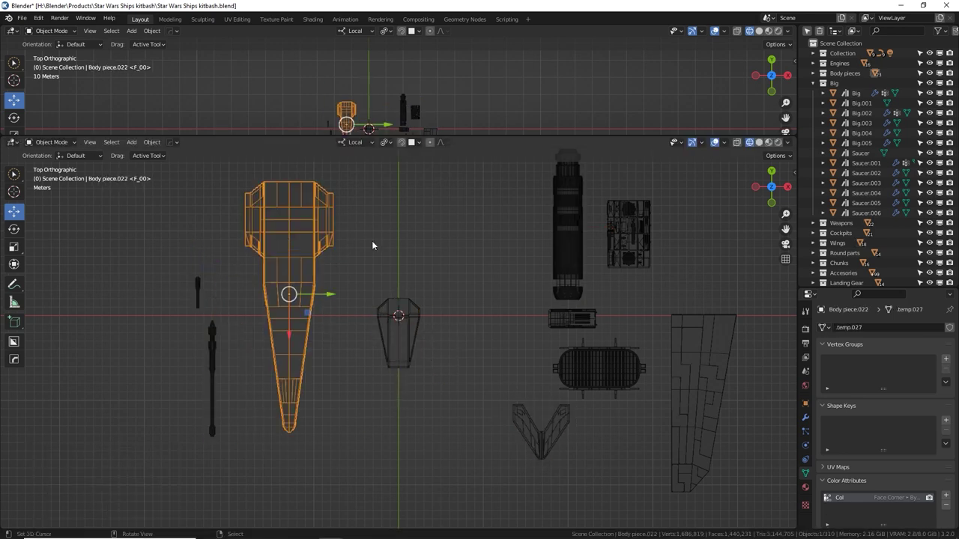
key(alt+g)
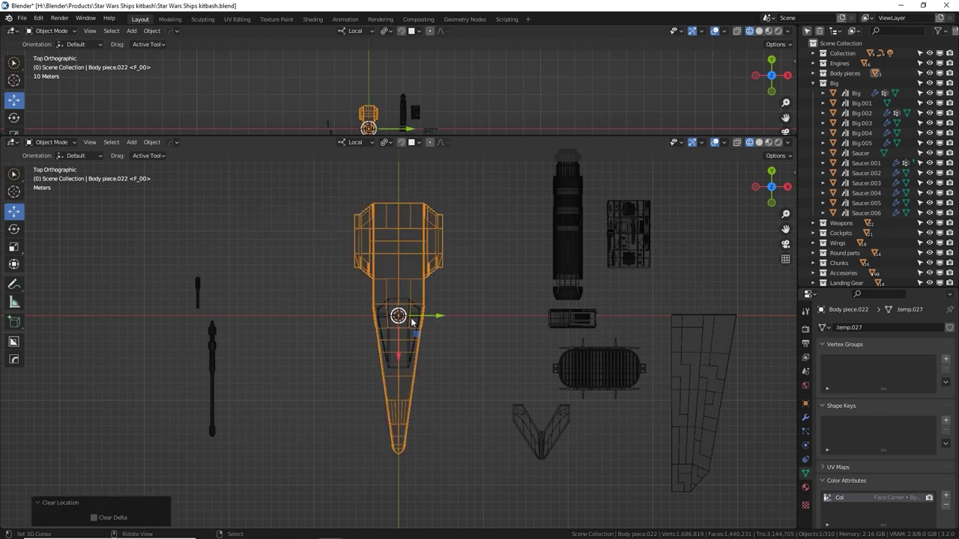
Step: Switch the lower viewport to solid shading and raise Cockpit.020 about 2.59 m along local Z onto the body piece
right_click(410, 339)
mouse_move(394, 367)
middle_down()
mouse_move(477, 307)
mouse_move(413, 366)
middle_up()
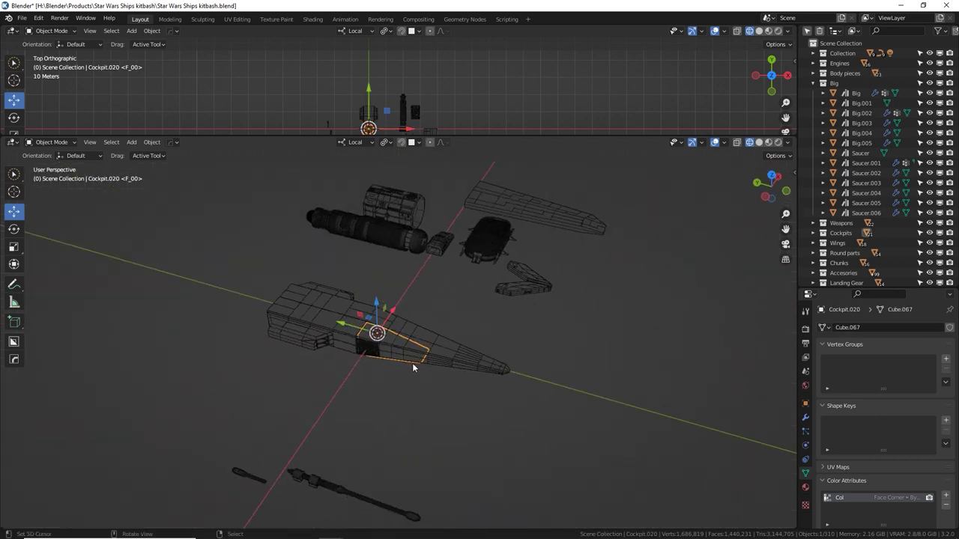
middle_drag(487, 349, 478, 333)
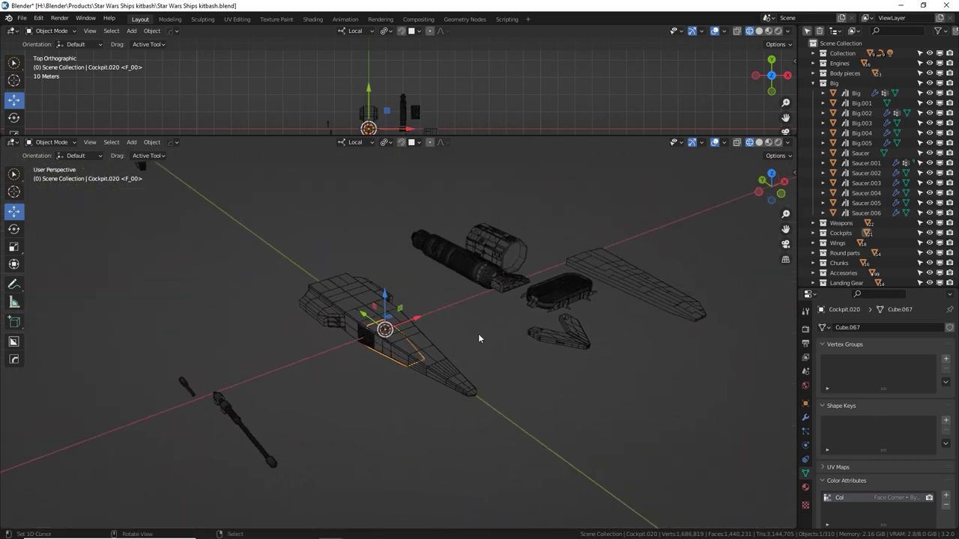
click(760, 142)
scroll(511, 329, up, 5)
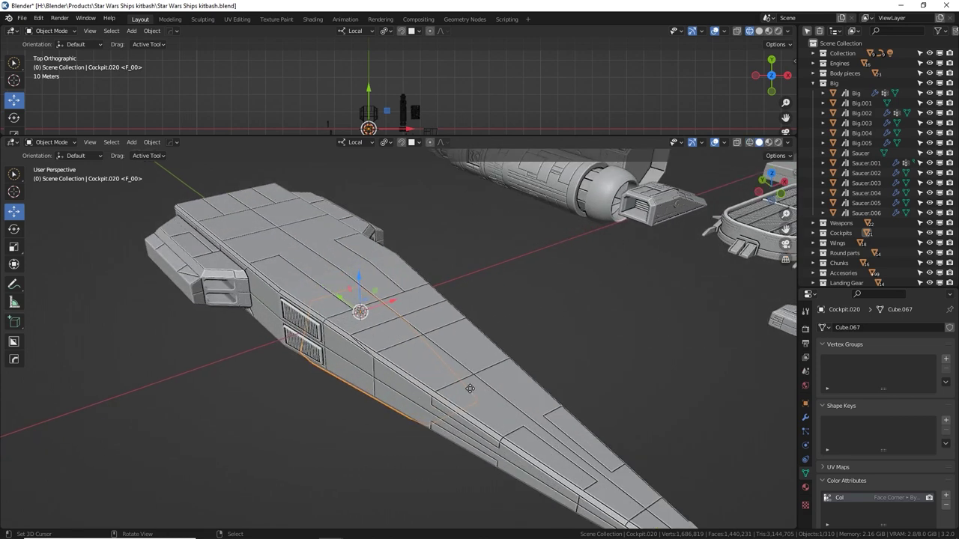
key(g)
key(z)
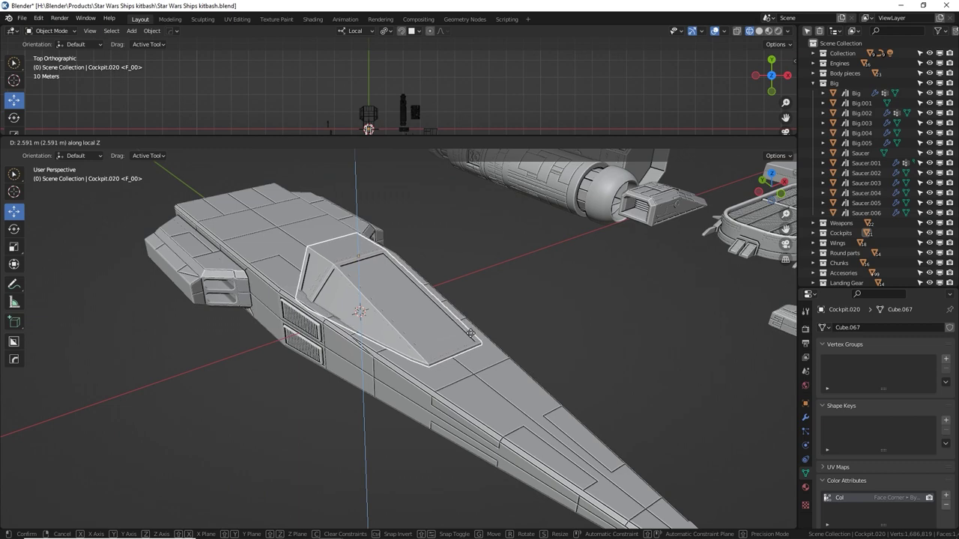
click(472, 332)
Step: Scale Cockpit.020 to 0.767 and lower it about 0.157 m along local Z onto the hull
key(s)
click(480, 320)
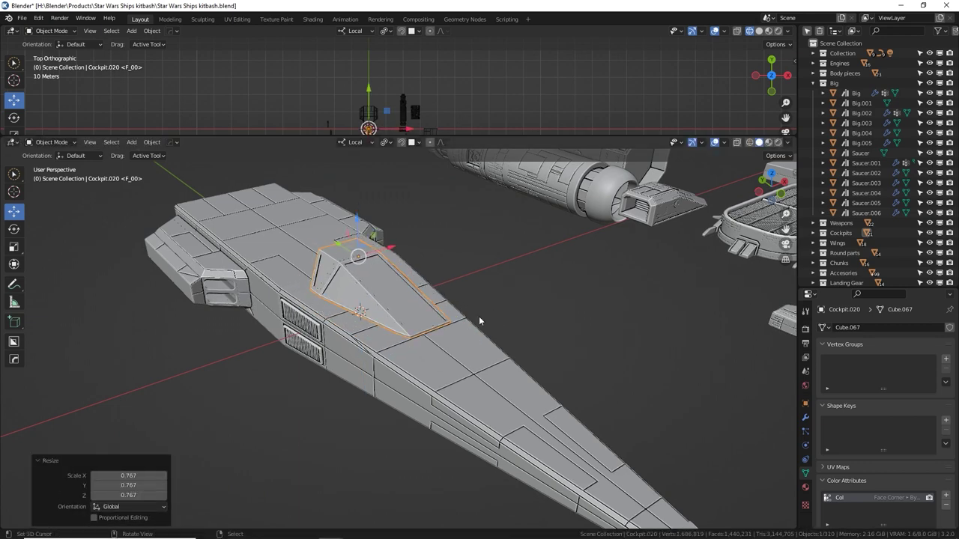
key(g)
key(z)
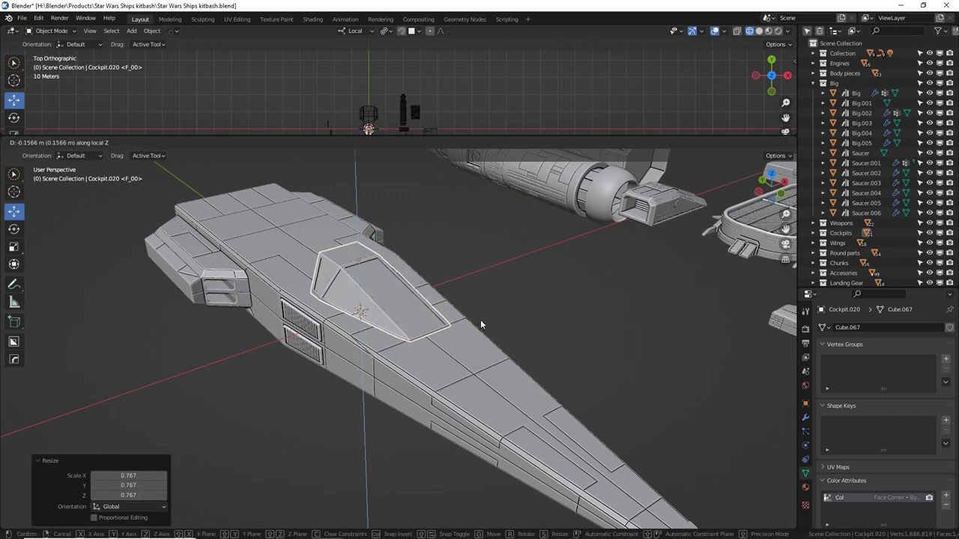
click(481, 319)
Step: Slide Cockpit.020 about 6.13 m along local Y toward the rear of the hull and adjust its height along local Z
middle_drag(480, 320, 281, 283)
key(g)
key(y)
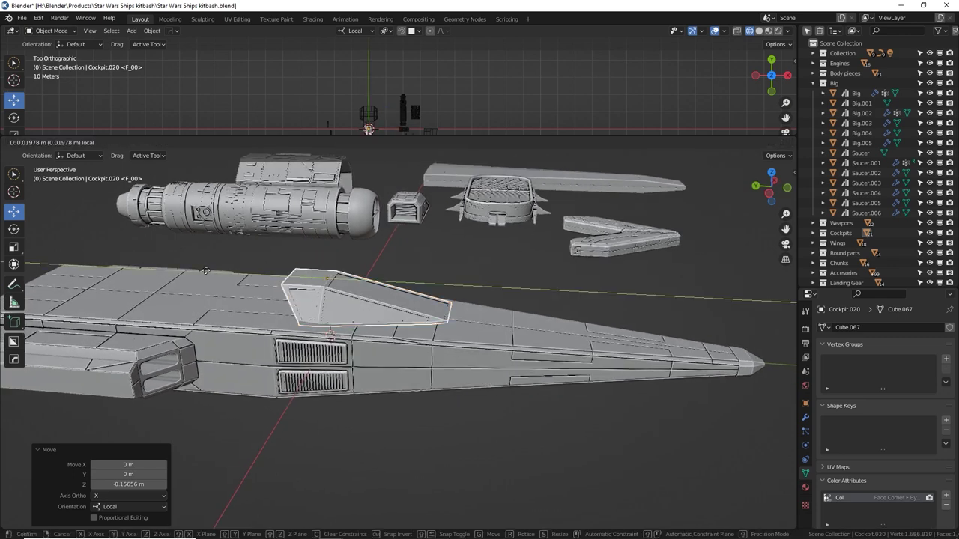
click(158, 274)
shift+middle_drag(159, 253, 300, 272)
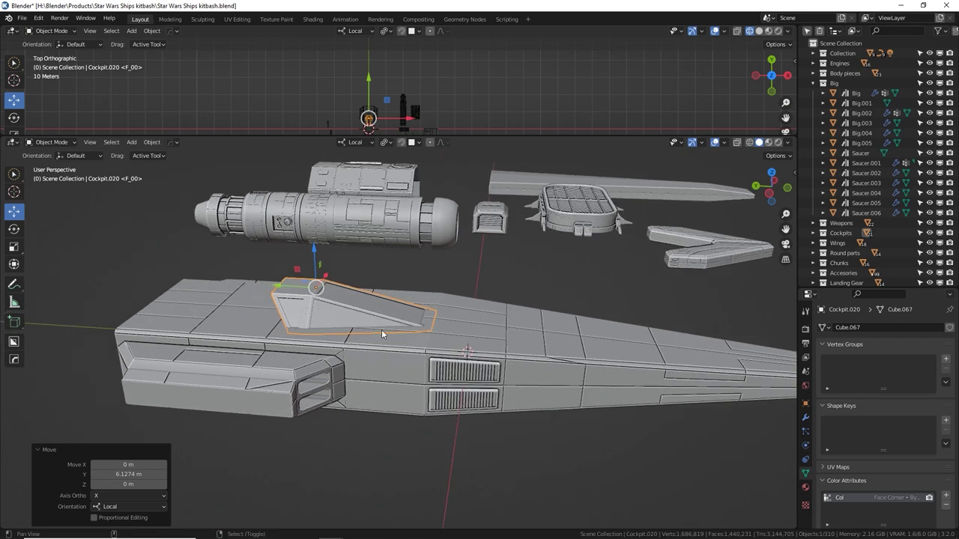
key(g)
key(z)
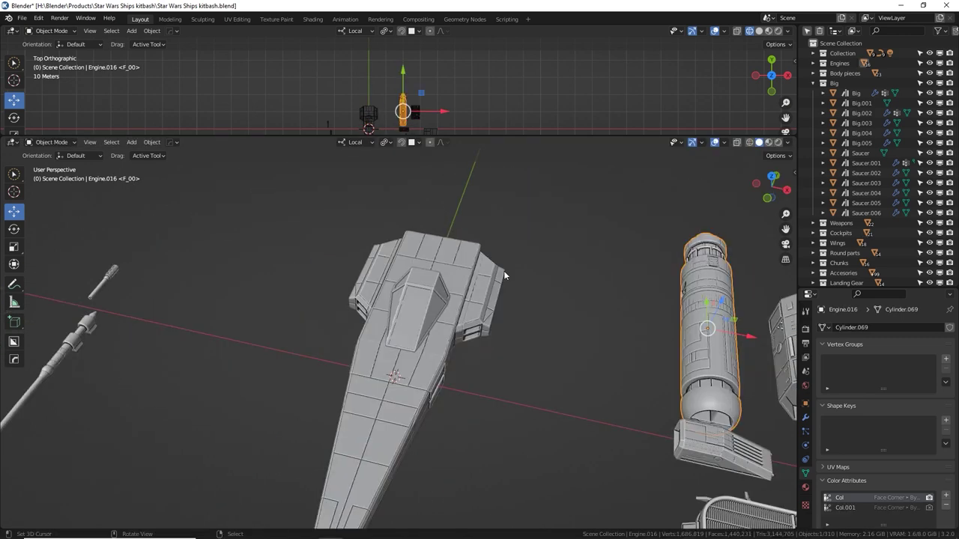
Step: Examine Engine.016 among the kit parts in front view and collapse the Big collection in the outliner
key(KP_1)
scroll(556, 294, up, 4)
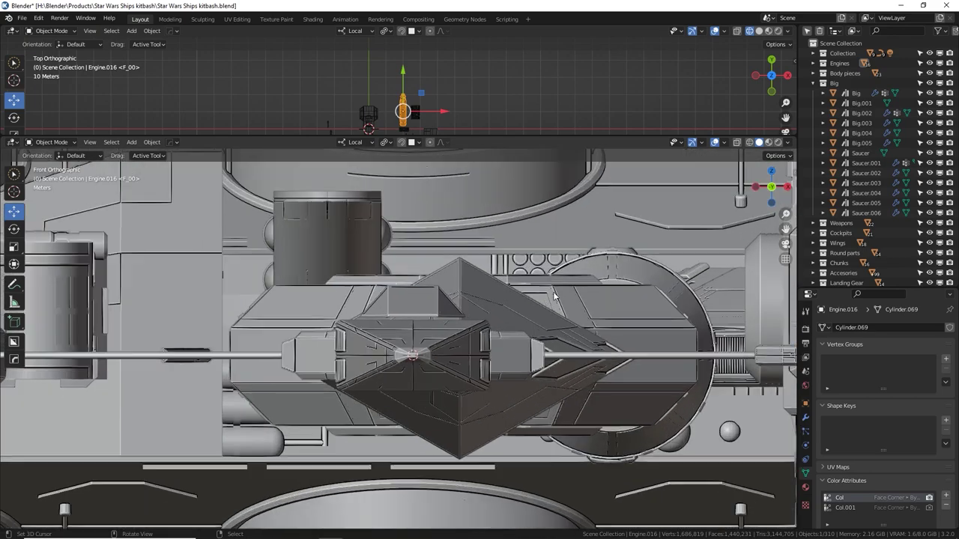
shift+middle_drag(455, 327, 334, 332)
scroll(333, 332, down, 4)
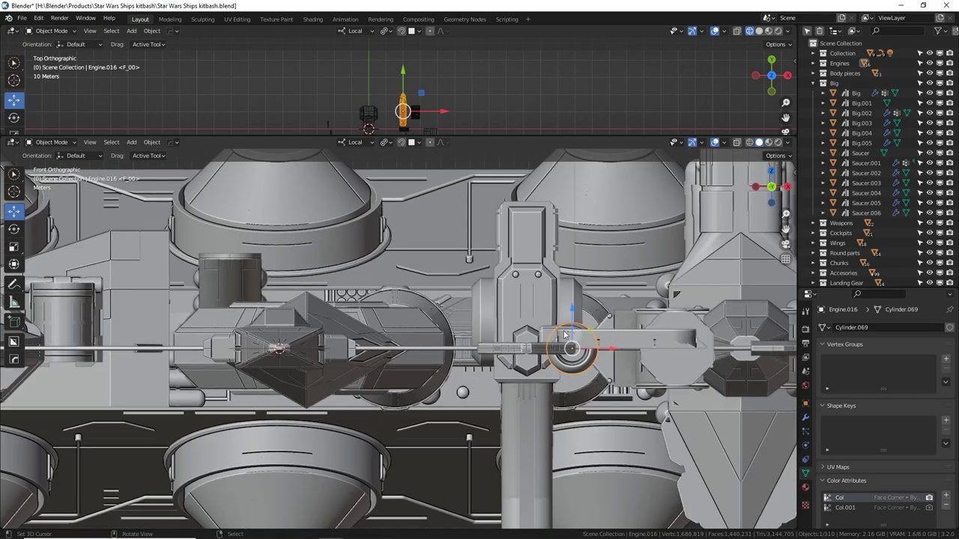
scroll(495, 360, down, 5)
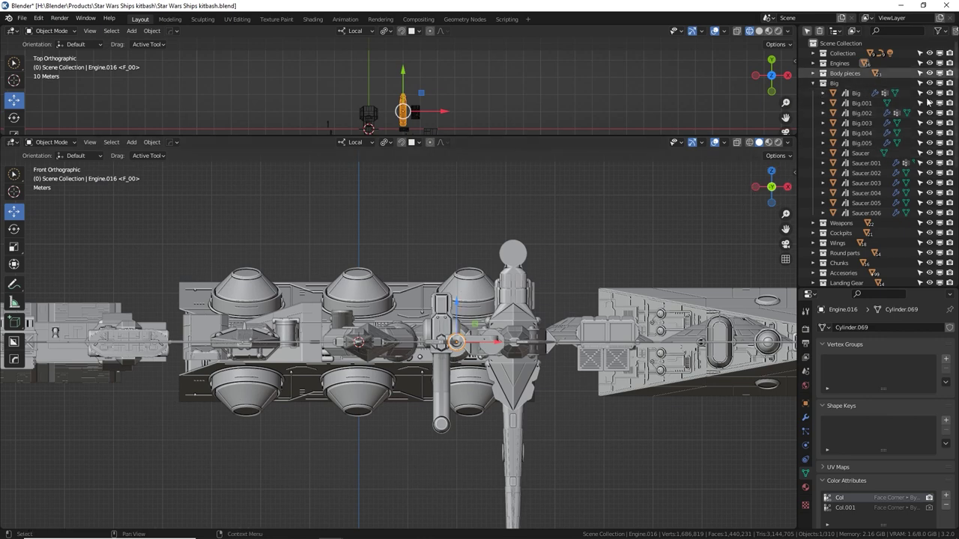
click(813, 84)
middle_drag(390, 296, 397, 349)
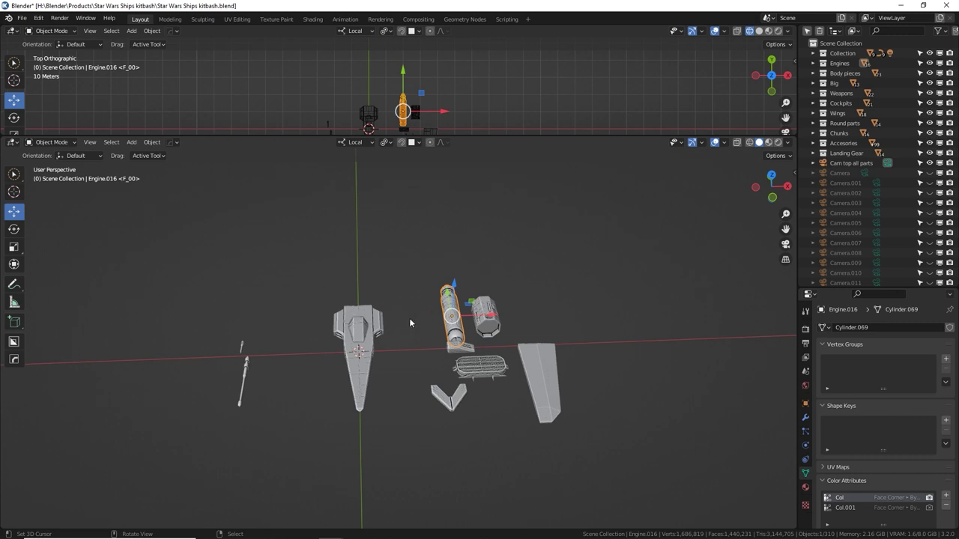
Step: Select all the loose ship parts around the origin and move them into a new collection named Ship 1
click(405, 318)
key(b)
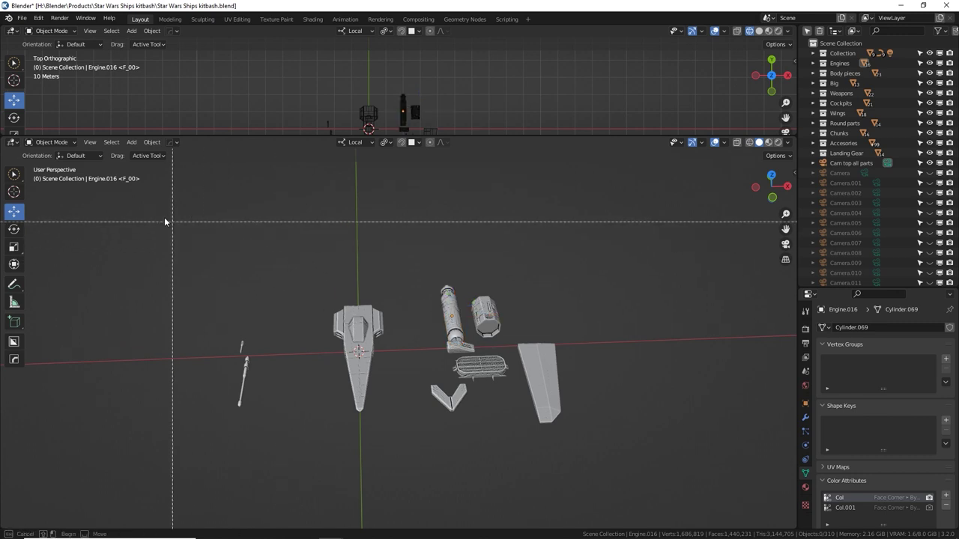
drag(167, 221, 634, 480)
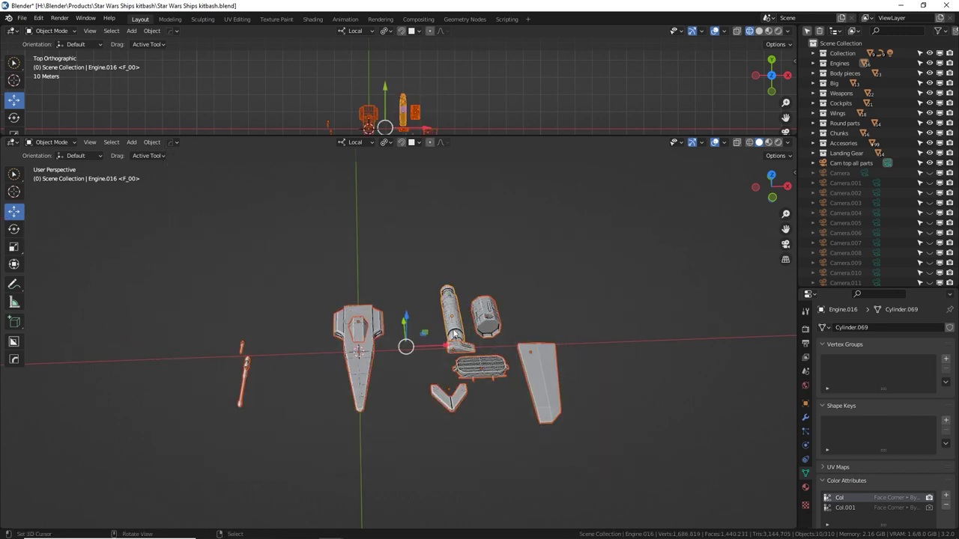
key(m)
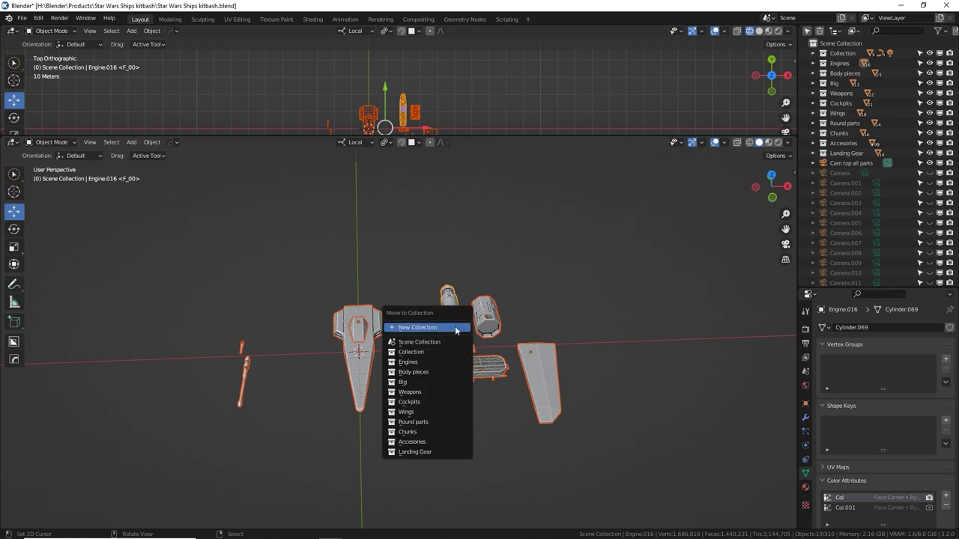
click(455, 329)
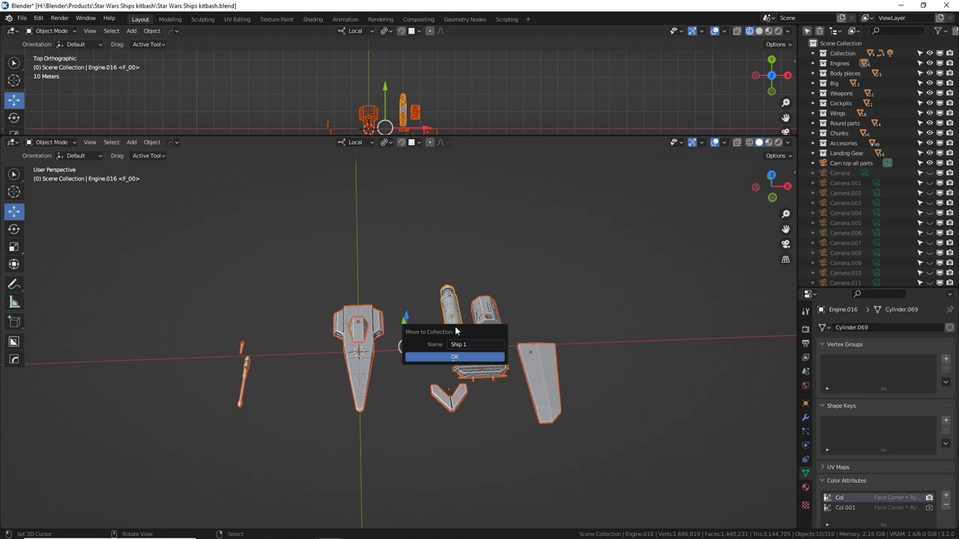
click(495, 358)
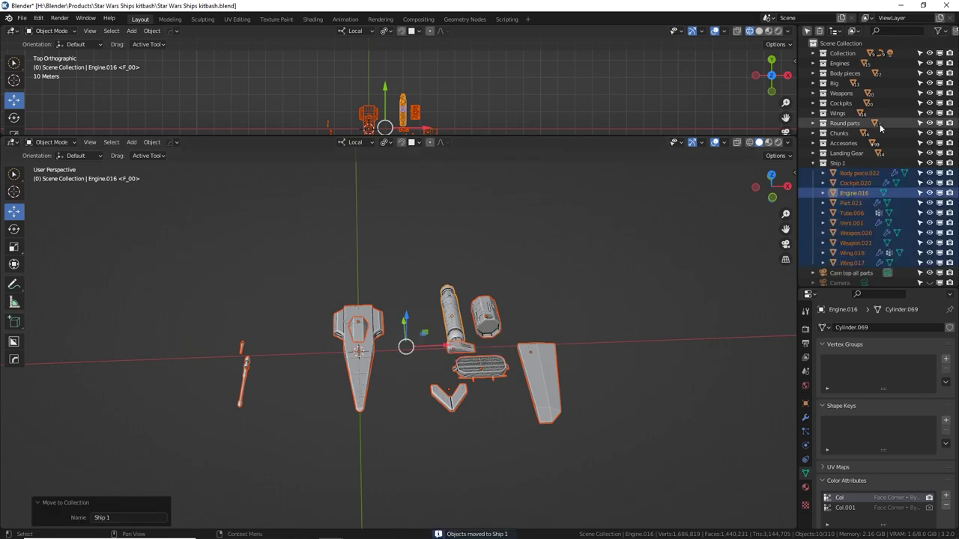
Step: Disable every kit collection from Collection through Landing Gear in the viewports, leaving Ship 1 enabled
middle_drag(647, 216, 587, 262)
drag(940, 64, 939, 153)
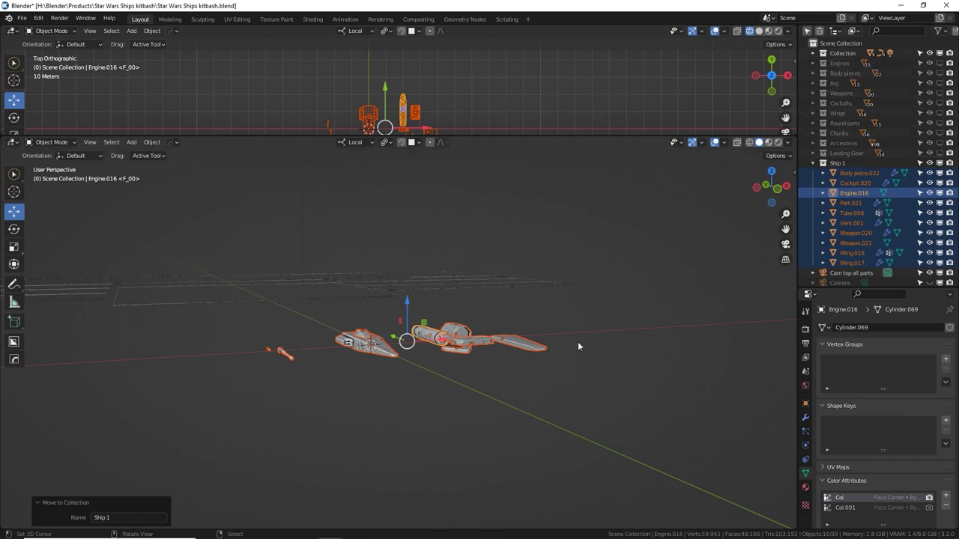
middle_drag(578, 342, 569, 269)
click(940, 54)
middle_drag(533, 297, 538, 332)
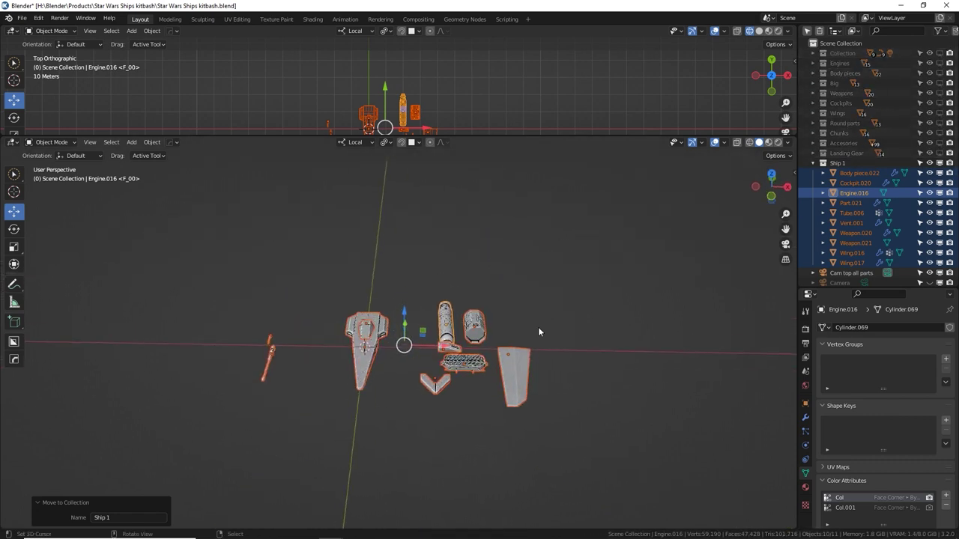
Step: In front view, move Engine.016 about 13.5 m toward negative X, scale it to about 0.71 and nudge it against the hull's side pod
key(KP_1)
scroll(475, 370, up, 6)
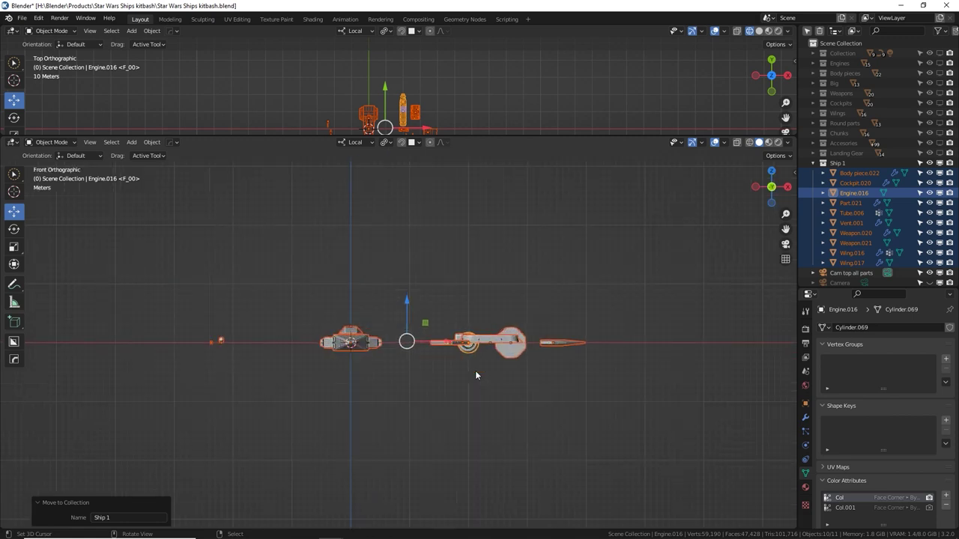
click(548, 367)
drag(548, 367, 385, 366)
scroll(517, 315, up, 4)
key(s)
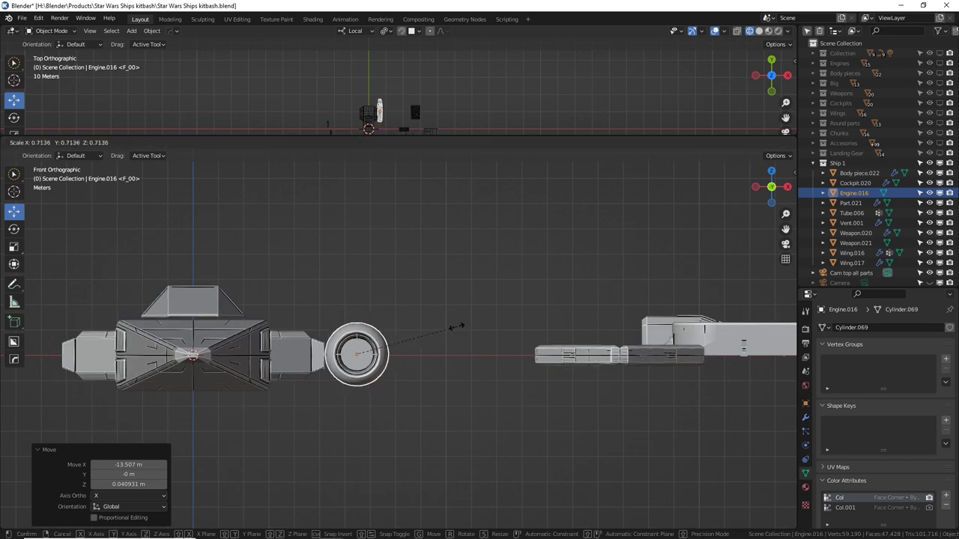
click(456, 331)
right_drag(368, 358, 359, 359)
scroll(516, 358, down, 3)
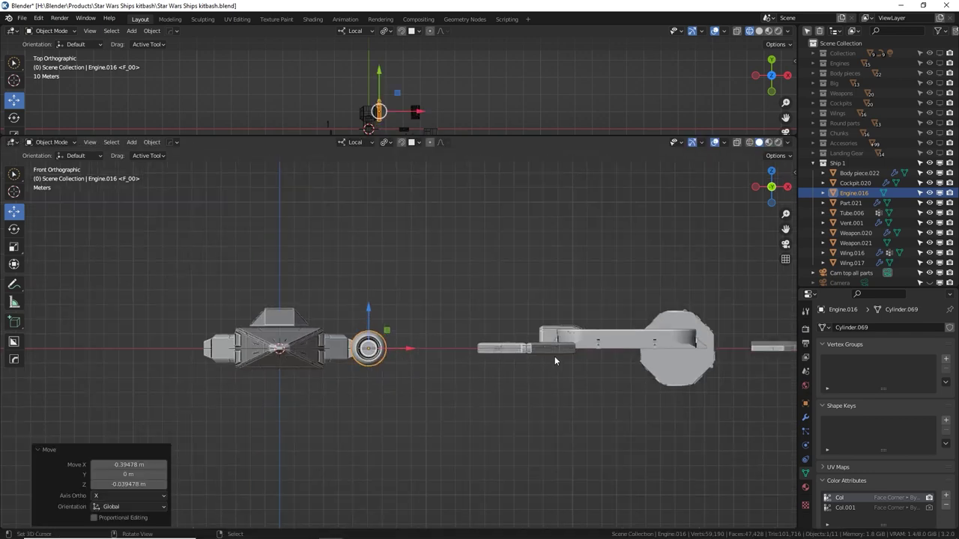
Step: Rotate Wing.017 by 90° around local Z and 180° around local X
middle_drag(554, 356, 577, 386)
scroll(582, 391, down, 4)
right_click(618, 396)
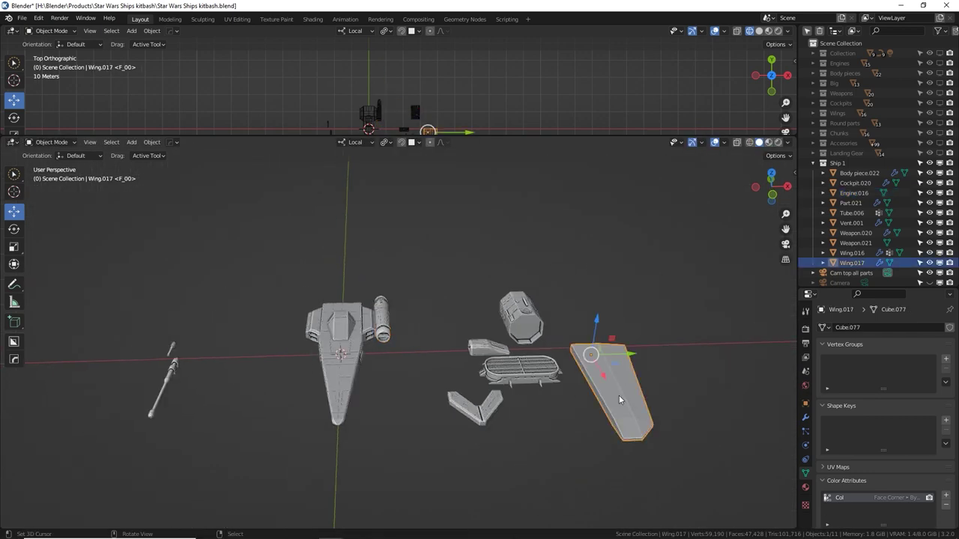
text(rz90)
key(Return)
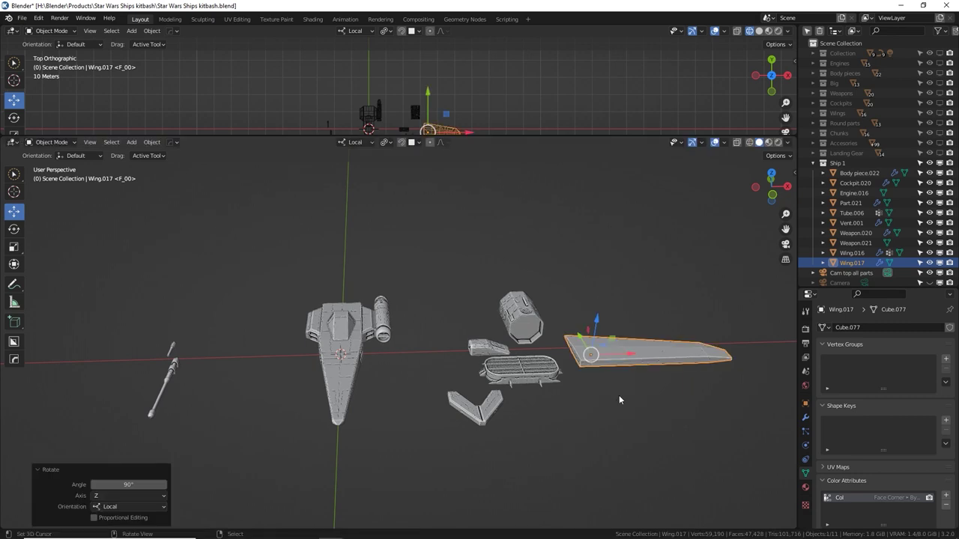
text(rx180)
key(Return)
Step: In top view, move Wing.017 beside the engine, scale it to about 0.90 and shift it about 0.28 m toward negative X
key(KP_7)
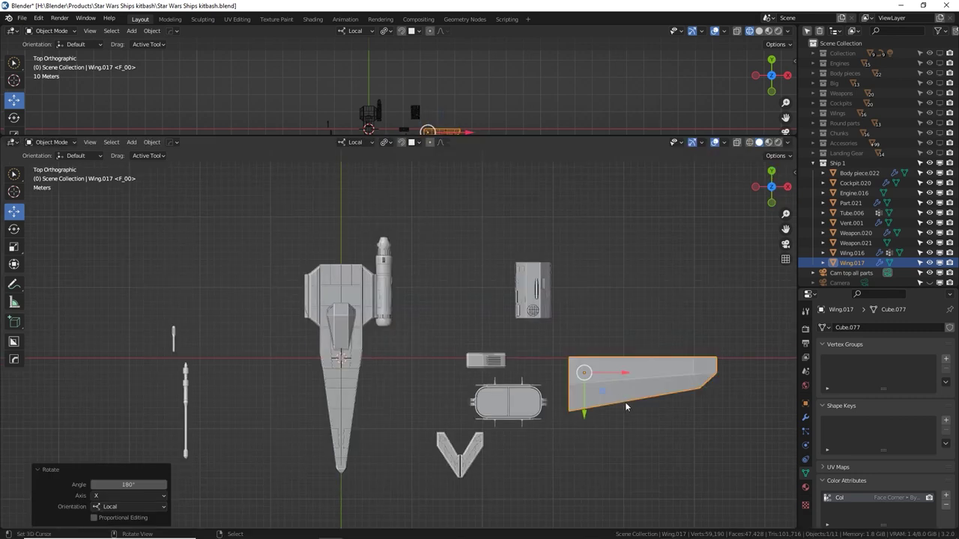
key(g)
click(448, 310)
key(s)
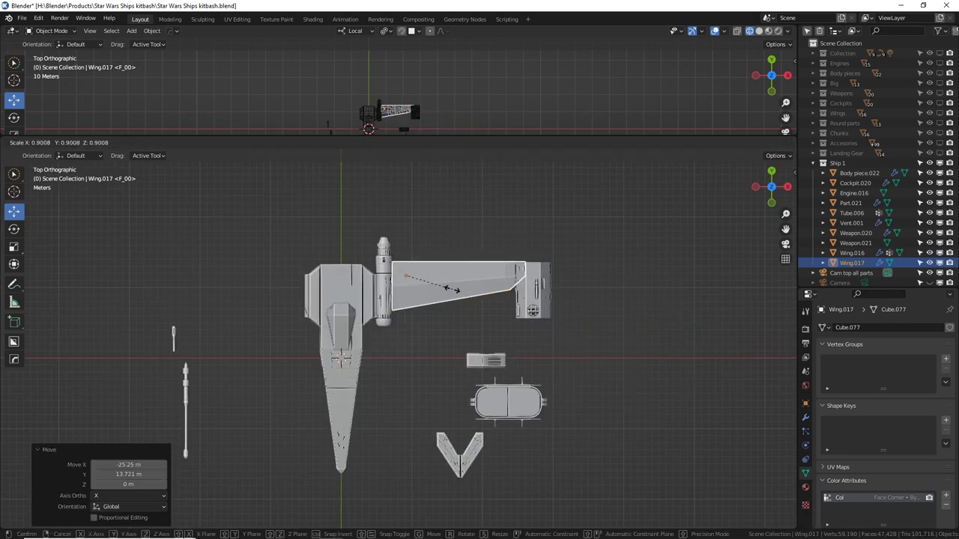
click(450, 289)
key(g)
key(x)
click(446, 290)
Step: Thin Wing.017 to about 0.66 along local Z and push it about 0.45 m along local X into the engine
middle_drag(442, 316, 442, 227)
scroll(476, 276, up, 6)
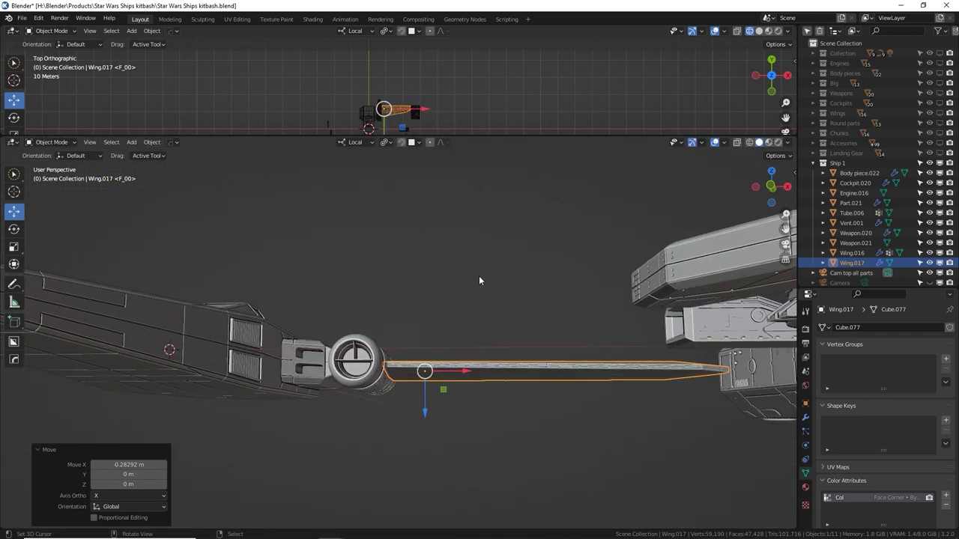
scroll(487, 289, up, 5)
key(s)
key(z)
key(z)
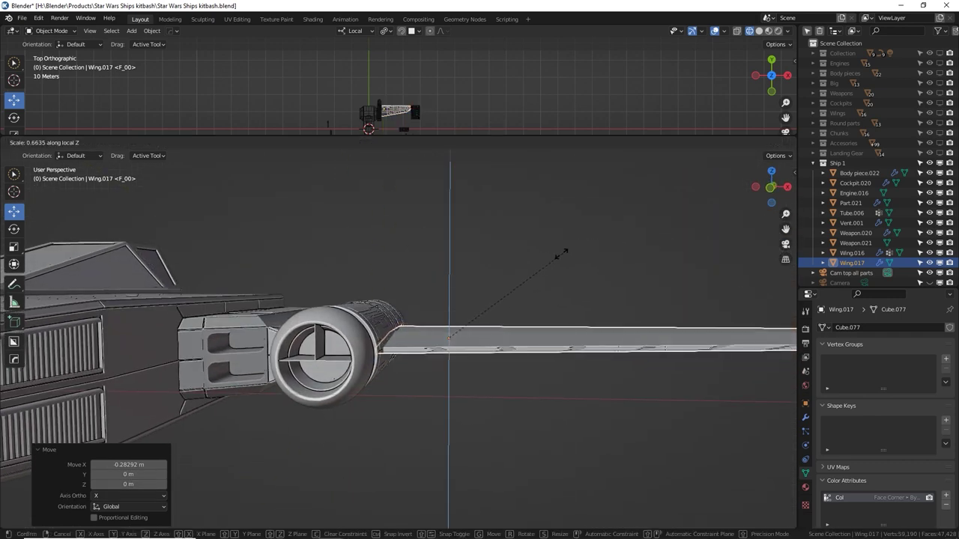
click(543, 268)
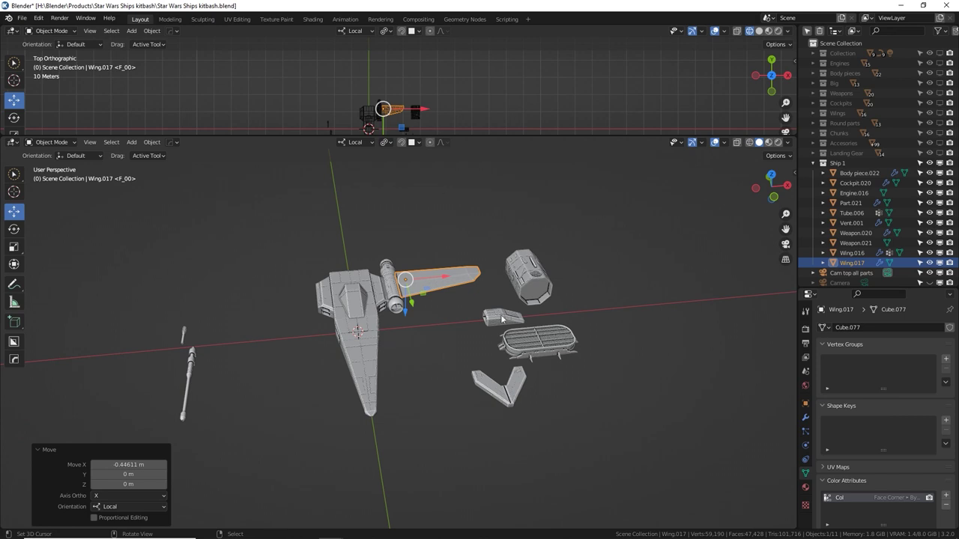
Step: Clear the location of Tube.006 and move it about 11.59 m along local Z to the rear of the hull
click(495, 318)
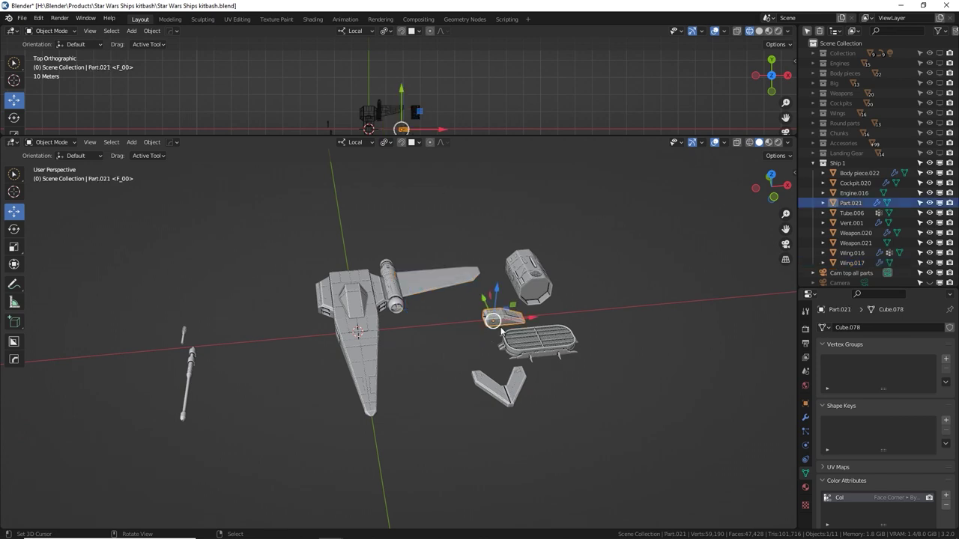
click(530, 277)
key(alt+g)
middle_drag(530, 277, 463, 324)
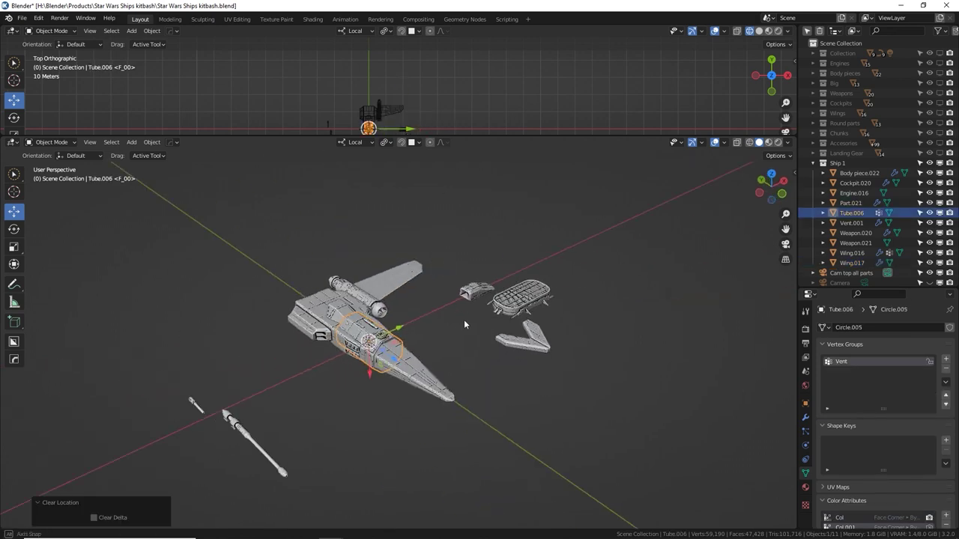
scroll(464, 333, up, 4)
key(g)
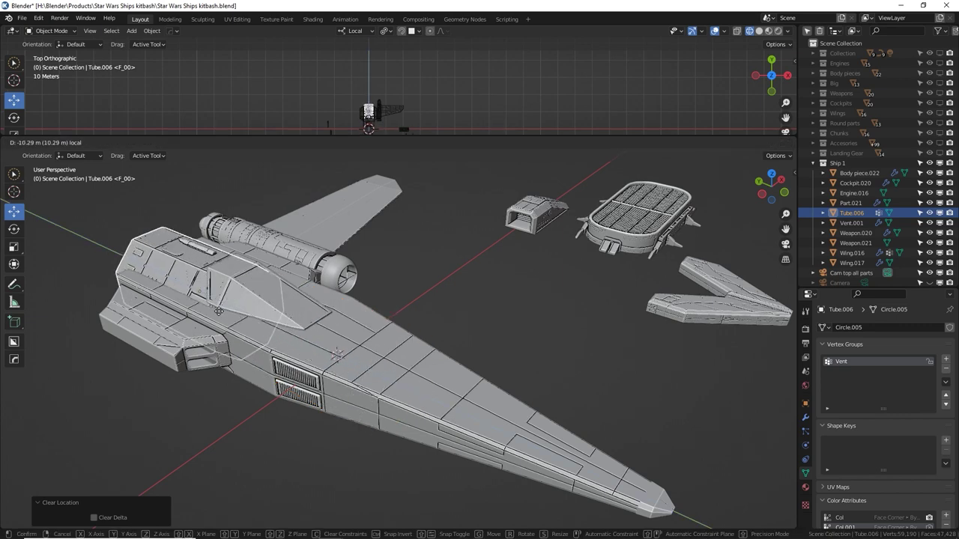
click(214, 308)
Step: Turn Tube.006 so its round vent is at the rear, scale it to 1.119 and shift it about 0.51 m along local Z
scroll(214, 307, up, 5)
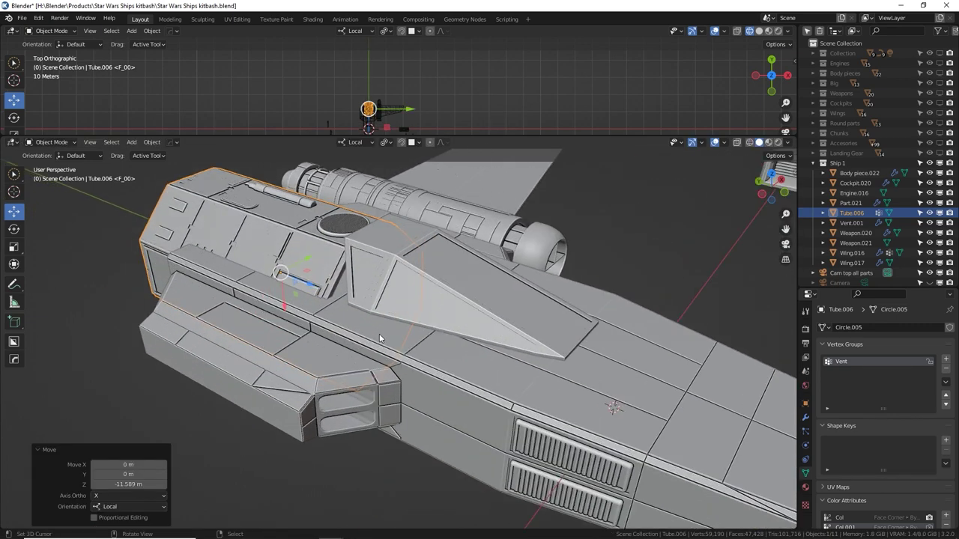
key(s)
click(263, 290)
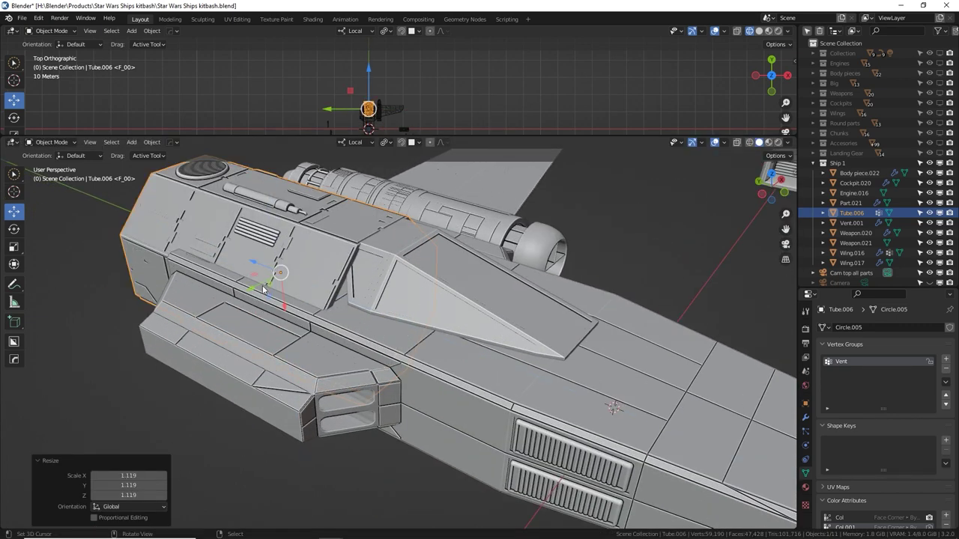
key(g)
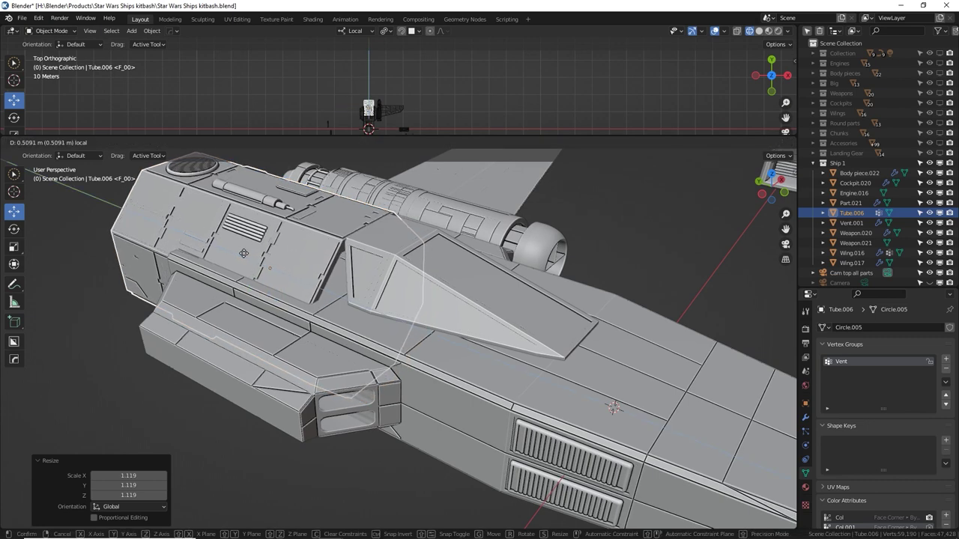
click(243, 253)
Step: Place Part.021 on top of the tube's rear end and scale it to 0.628
scroll(442, 331, down, 6)
middle_drag(540, 342, 465, 344)
click(573, 394)
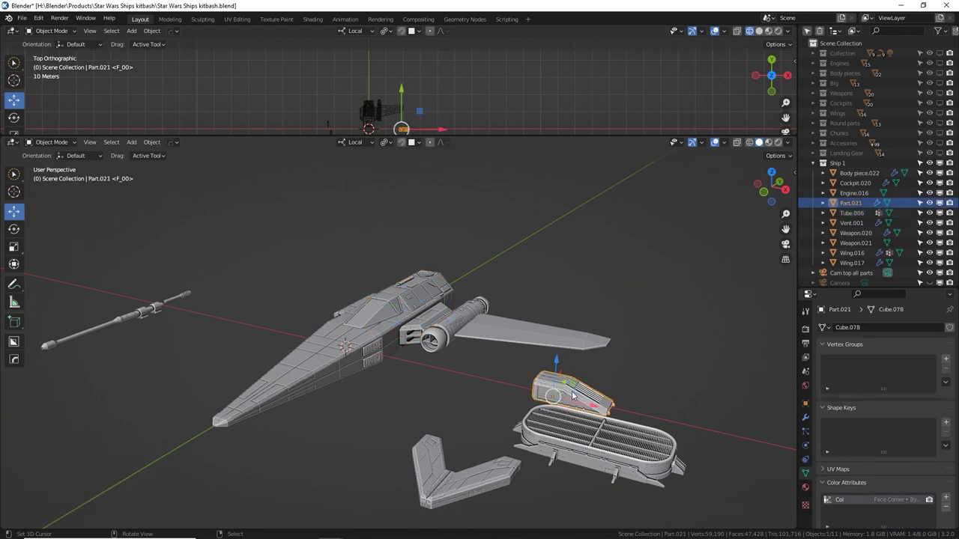
key(alt+g)
key(s)
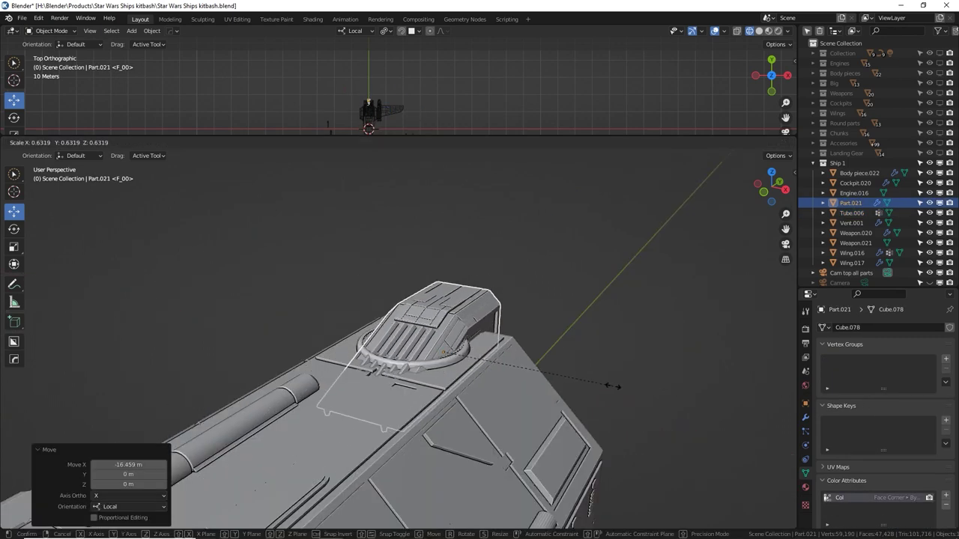
click(612, 386)
Step: Seat Part.021 on the tube, shifting it about 0.88 m along local X, and stretch it to 1.32 along local Y
key(g)
key(z)
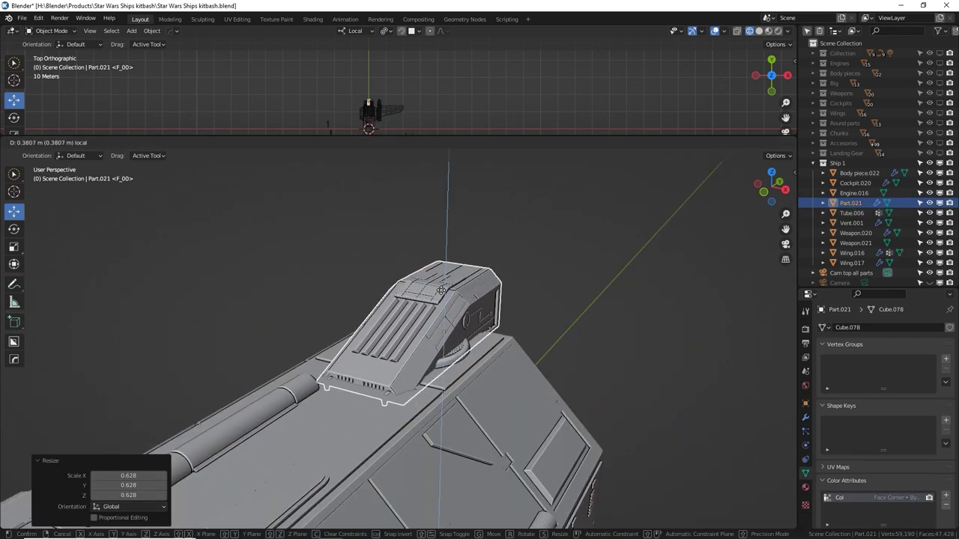
click(442, 316)
key(s)
key(y)
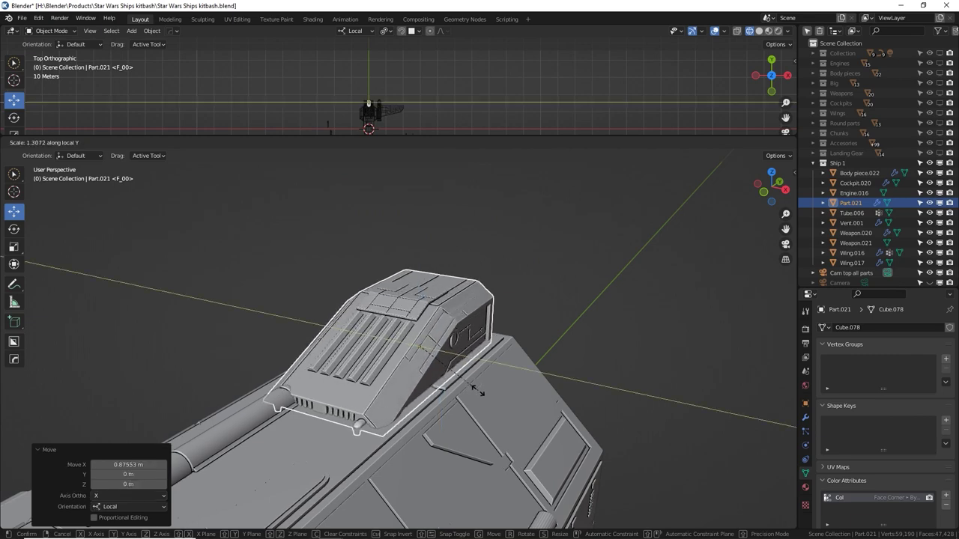
click(478, 390)
scroll(438, 440, down, 5)
middle_drag(439, 441, 558, 439)
scroll(592, 438, down, 3)
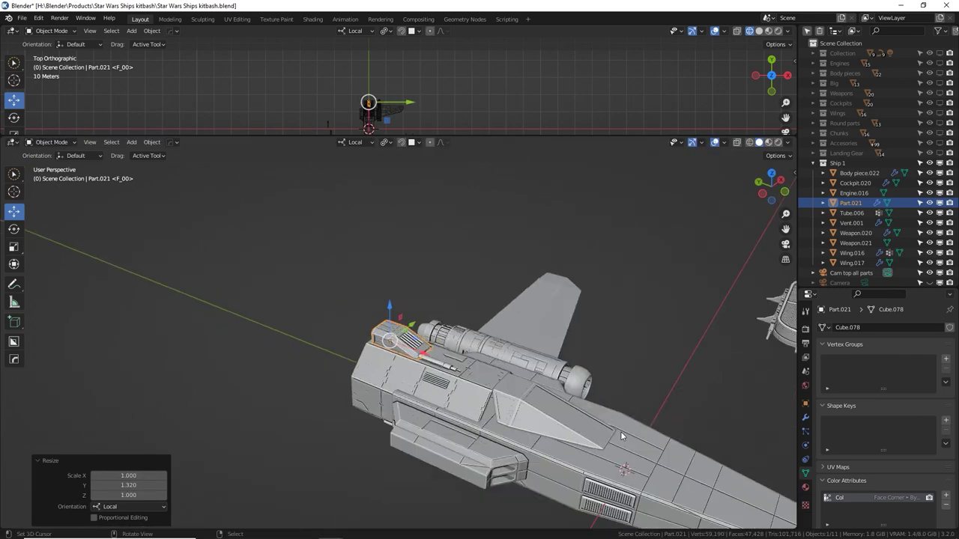
Step: Move Weapon.021 about 43.78 m in X and 15.86 m in Y to beside the wing tip, and rotate it 90° about local Y
shift+middle_drag(637, 442, 410, 380)
scroll(410, 381, down, 2)
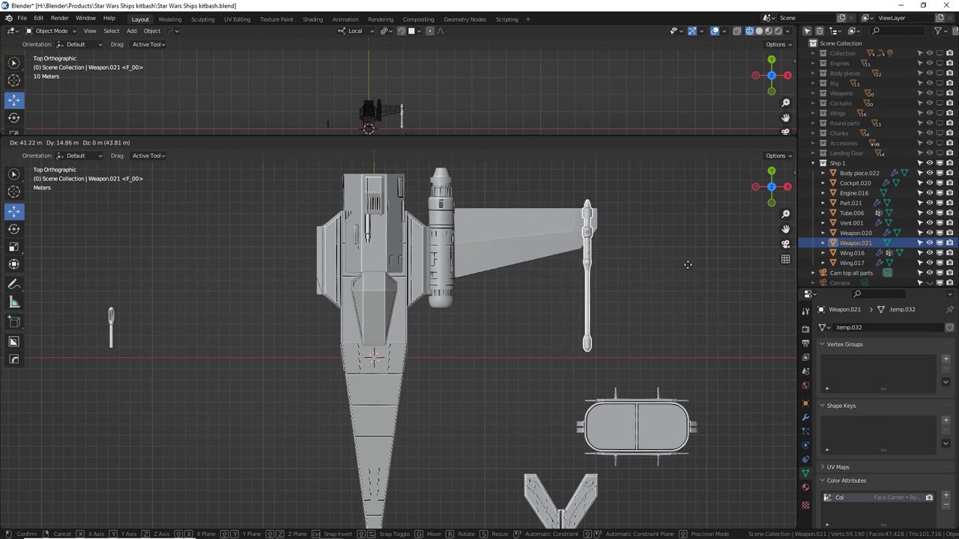
click(693, 261)
key(r)
key(y)
key(y)
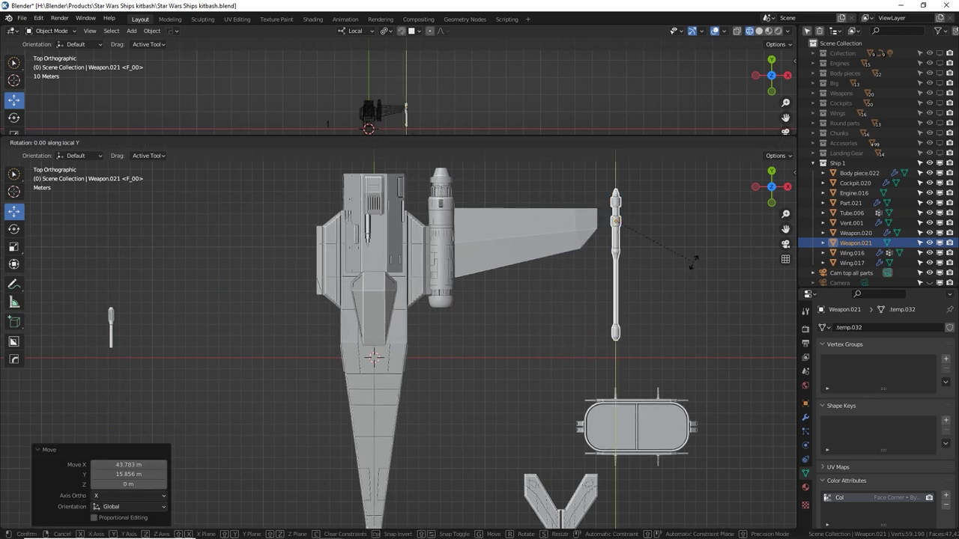
text(90)
key(Return)
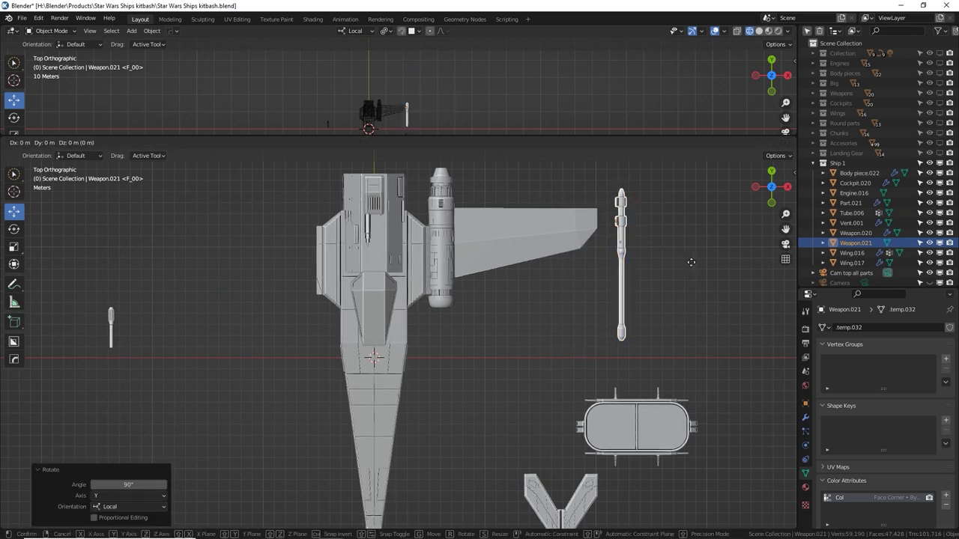
Step: Place Weapon.021 against the wing tip, scale it to 0.747 and nudge it about 0.09 m in X and Y
key(g)
click(673, 273)
scroll(673, 300, up, 2)
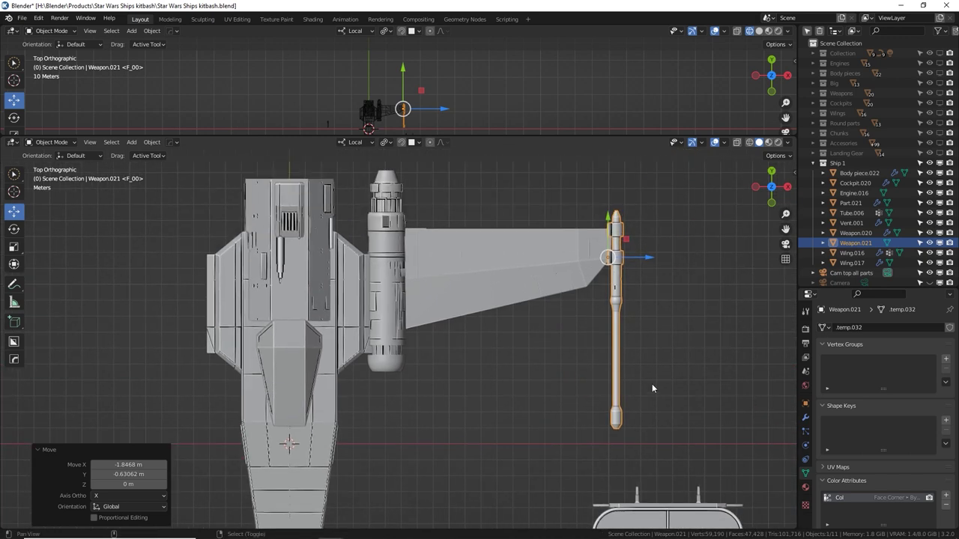
key(s)
click(641, 360)
key(g)
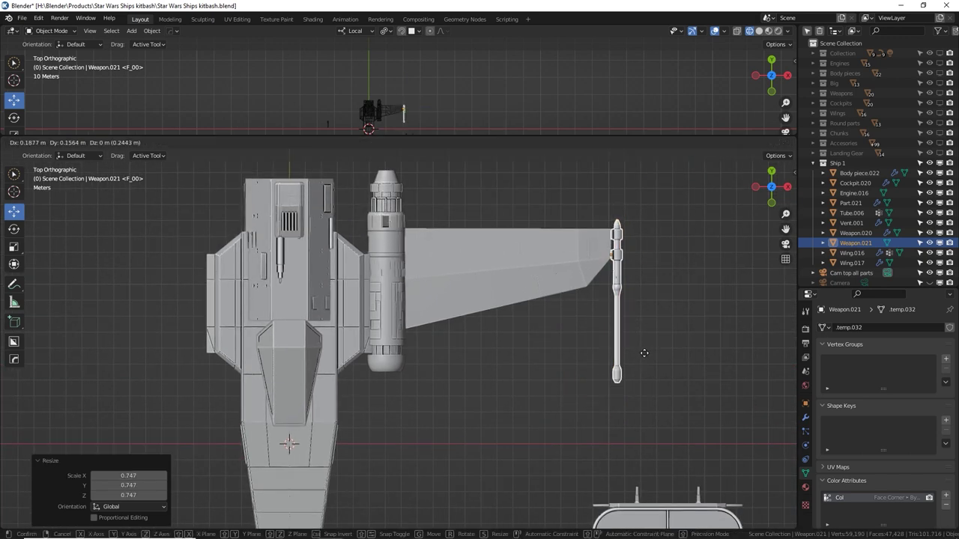
click(642, 355)
scroll(484, 420, down, 5)
shift+middle_drag(344, 399, 360, 398)
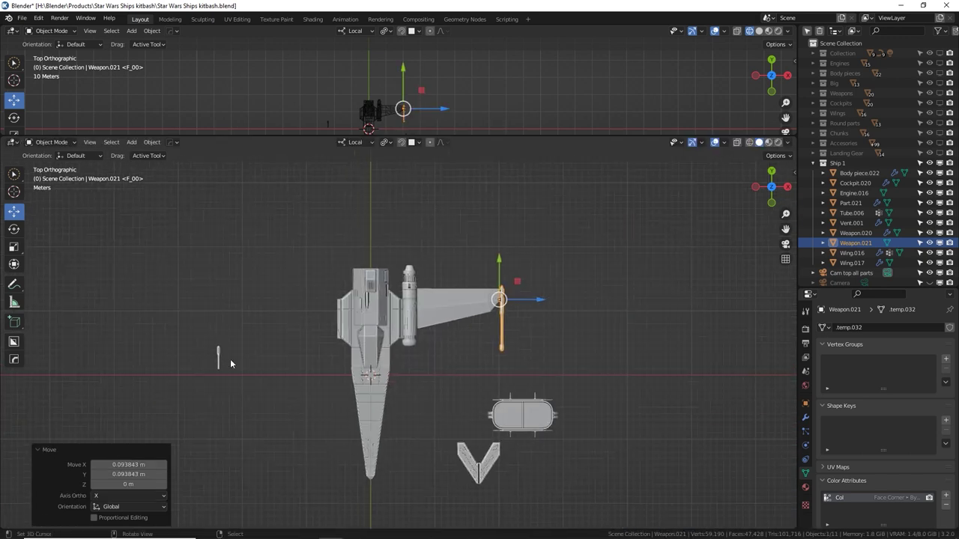
Step: Move Weapon.020 about 25.86 m in X and -8.48 m in Y beside the nose, enlarge it to about 1.25 and adjust it along X
click(226, 357)
shift+middle_drag(308, 419, 301, 359)
scroll(263, 301, up, 3)
key(g)
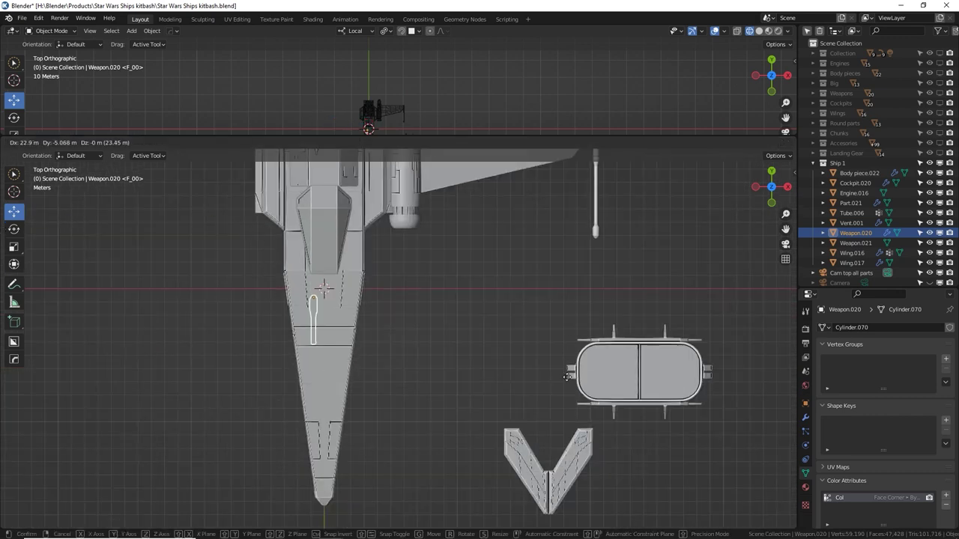
key(s)
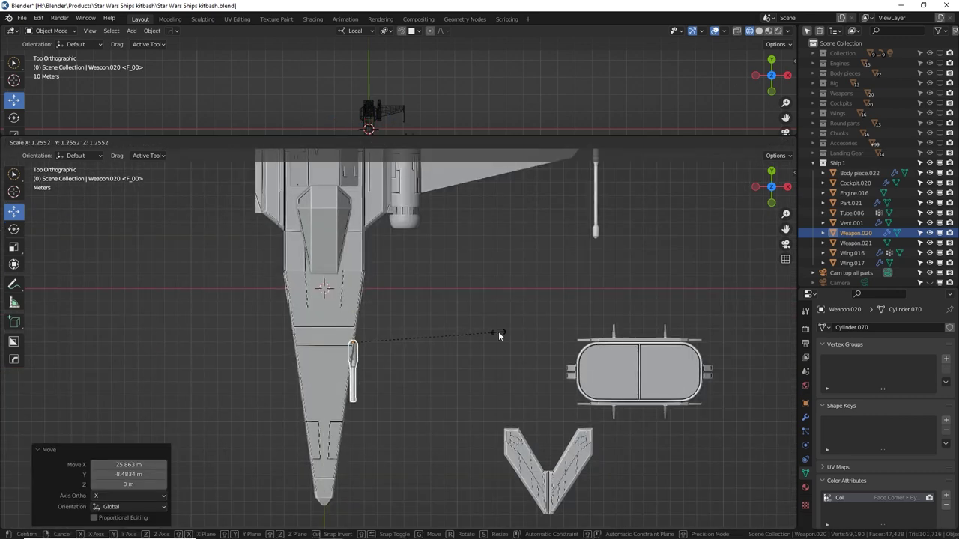
click(497, 334)
key(g)
key(x)
click(502, 332)
Step: Move Wing.016 about -8.82 m in X and 21.6 m in Y onto the wing beside the engine
scroll(464, 356, down, 3)
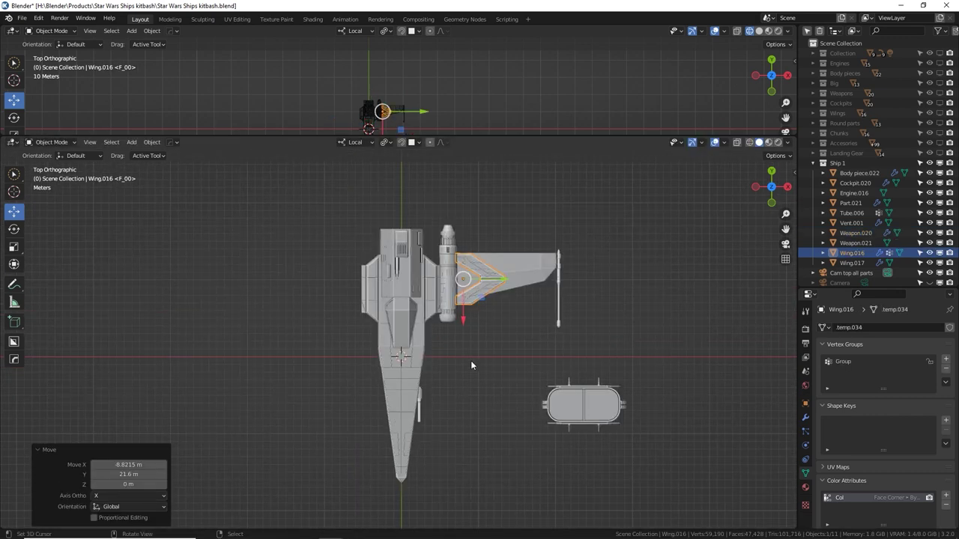
middle_drag(470, 360, 626, 256)
scroll(479, 298, up, 3)
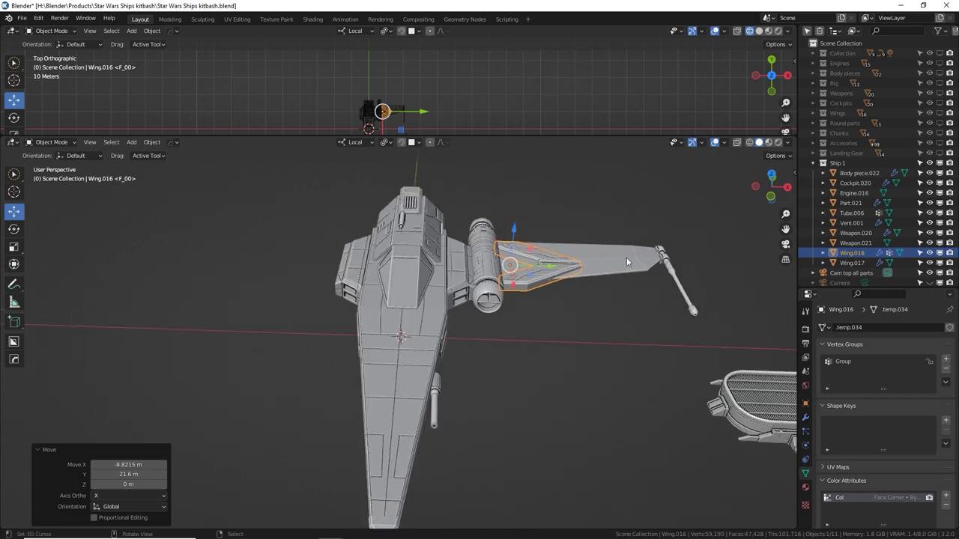
Step: Check the effect of Wing.017's existing Mirror modifier by toggling its viewport display off and on, and collapse the modifier
click(627, 244)
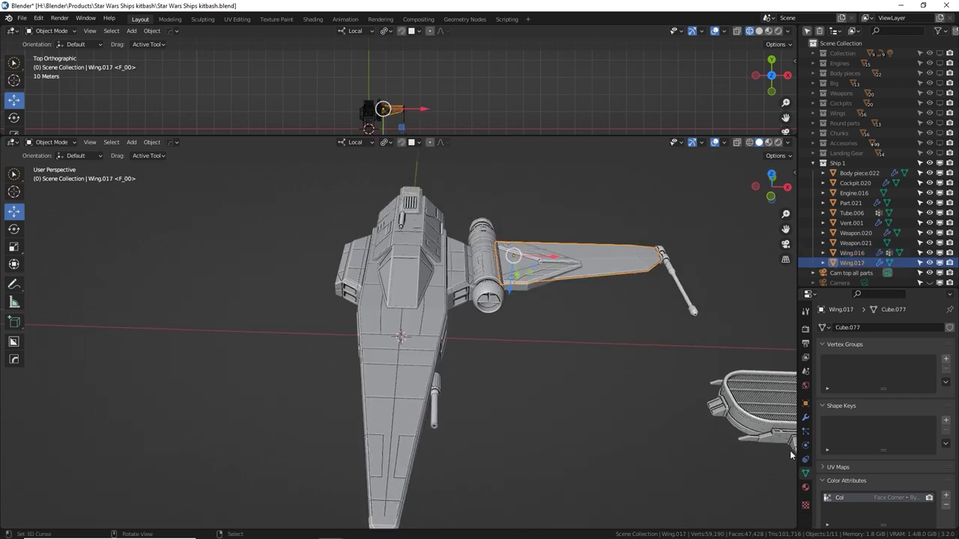
click(805, 417)
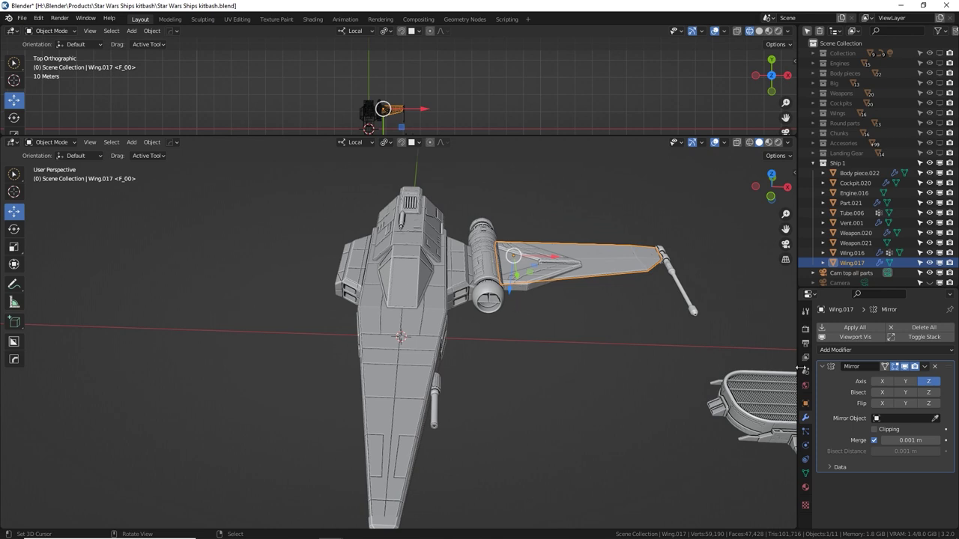
click(908, 367)
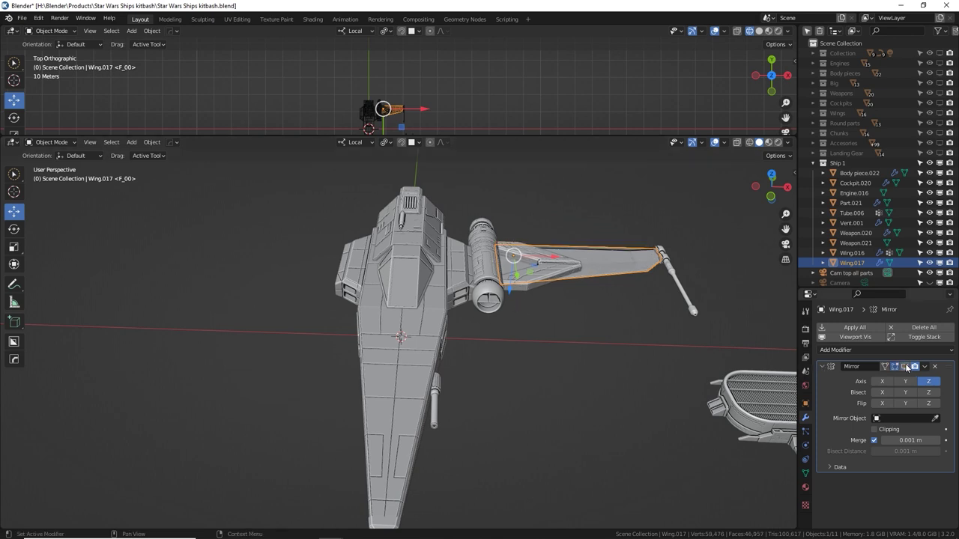
click(907, 366)
click(822, 367)
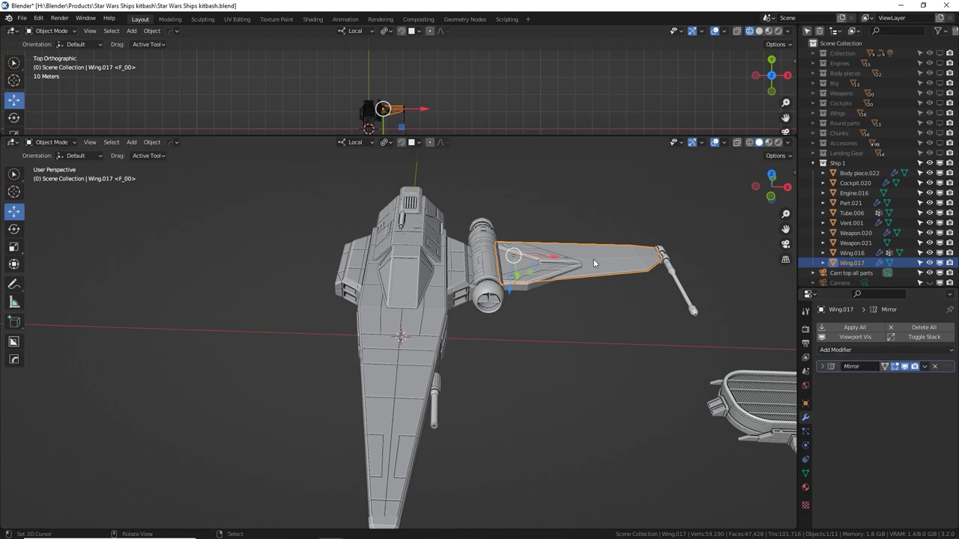
Step: Add a second Mirror modifier to Wing.017 with Body piece.022 as the mirror object and only the Y axis enabled
click(822, 350)
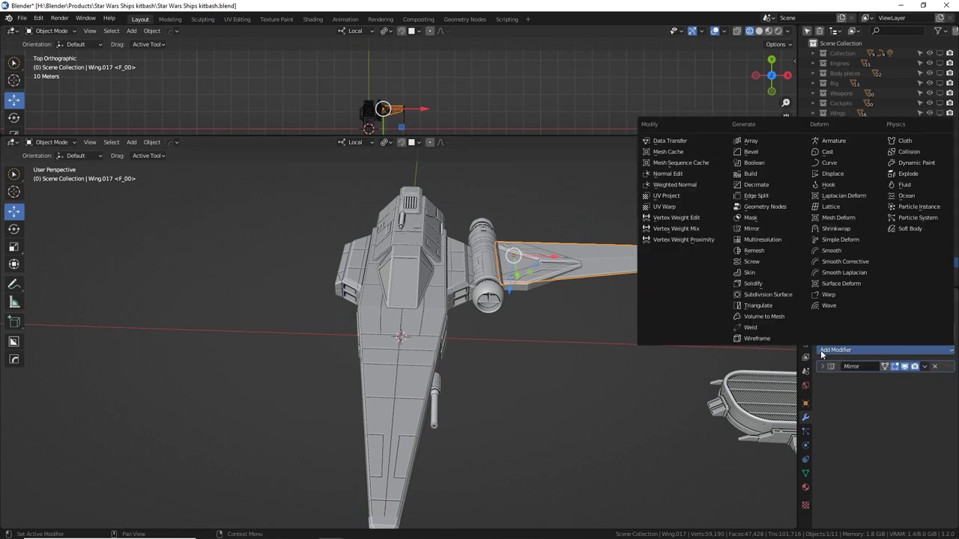
click(768, 227)
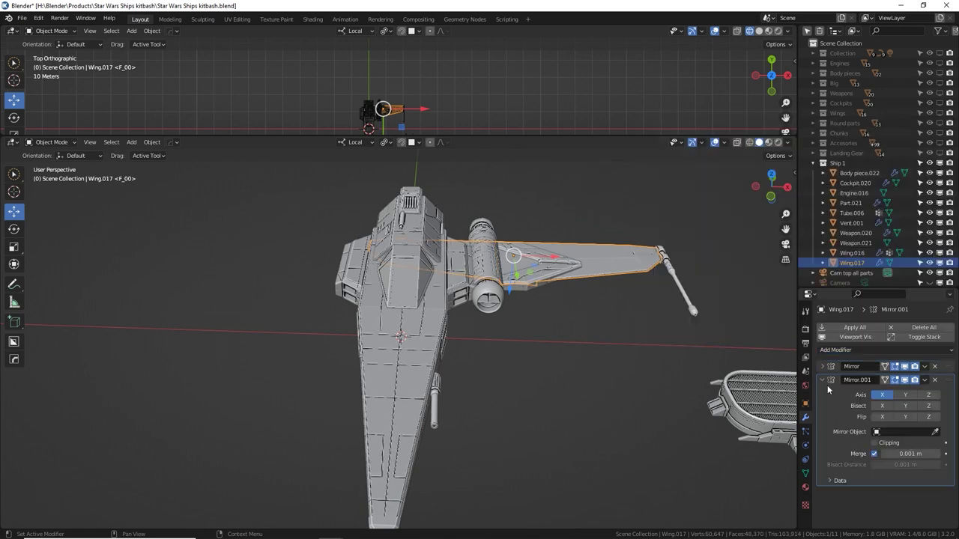
click(935, 432)
click(421, 349)
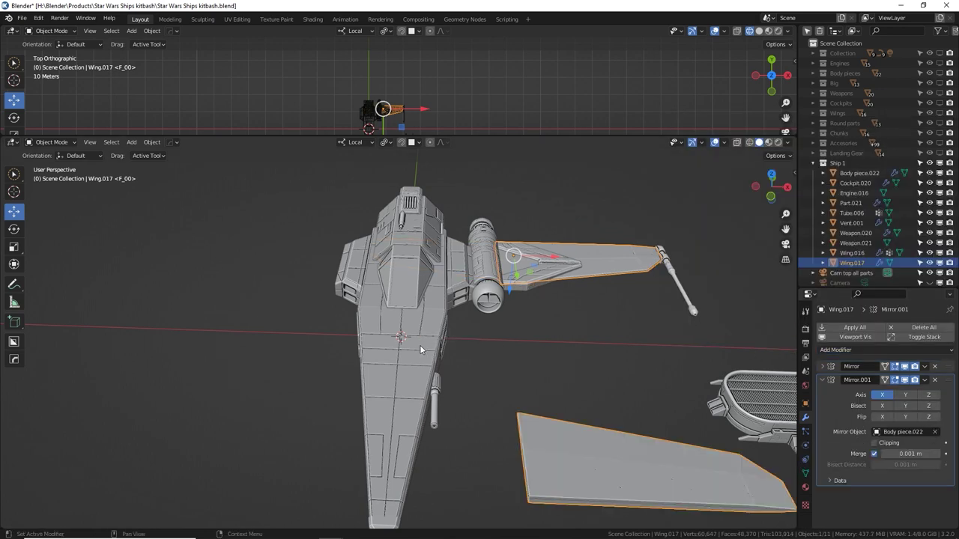
mouse_move(411, 338)
middle_down()
mouse_move(450, 345)
mouse_move(411, 338)
middle_up()
click(906, 397)
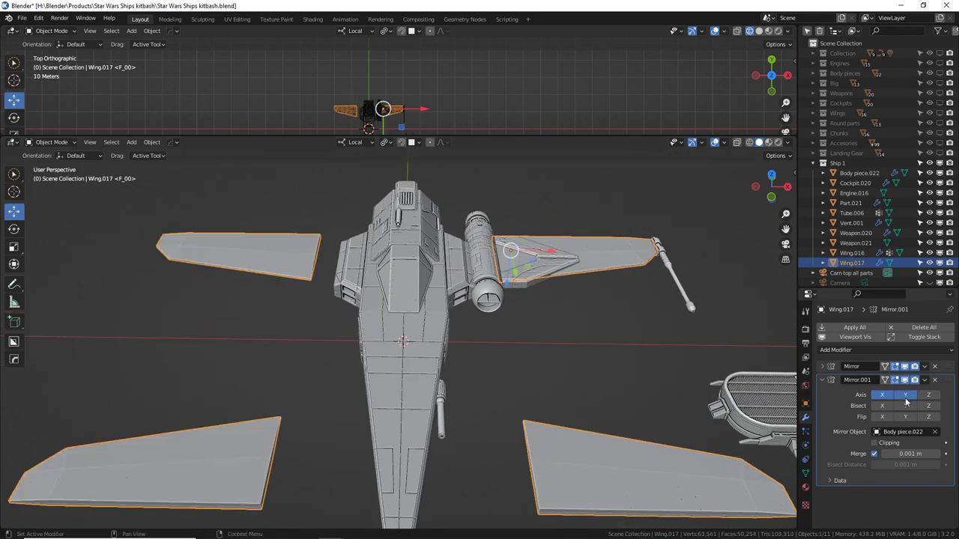
click(882, 397)
middle_drag(386, 288, 404, 292)
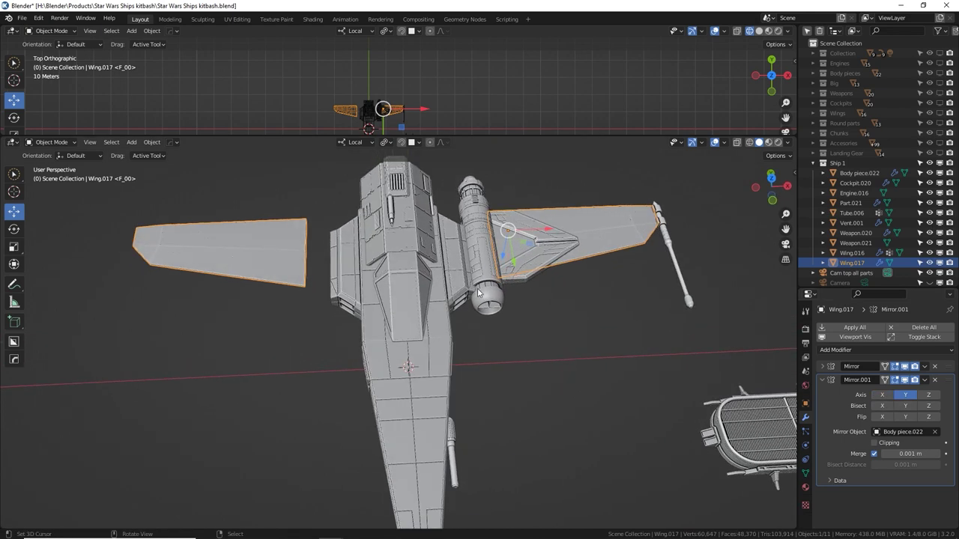
Step: Mirror Engine.016 across Body piece.022 with a Mirror modifier on the Y axis only
click(853, 192)
click(854, 327)
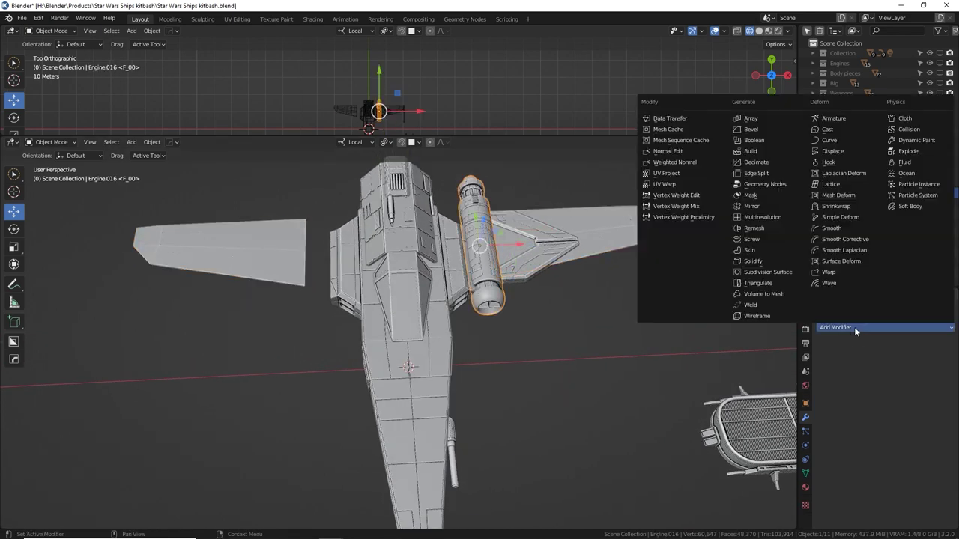
click(758, 206)
click(934, 419)
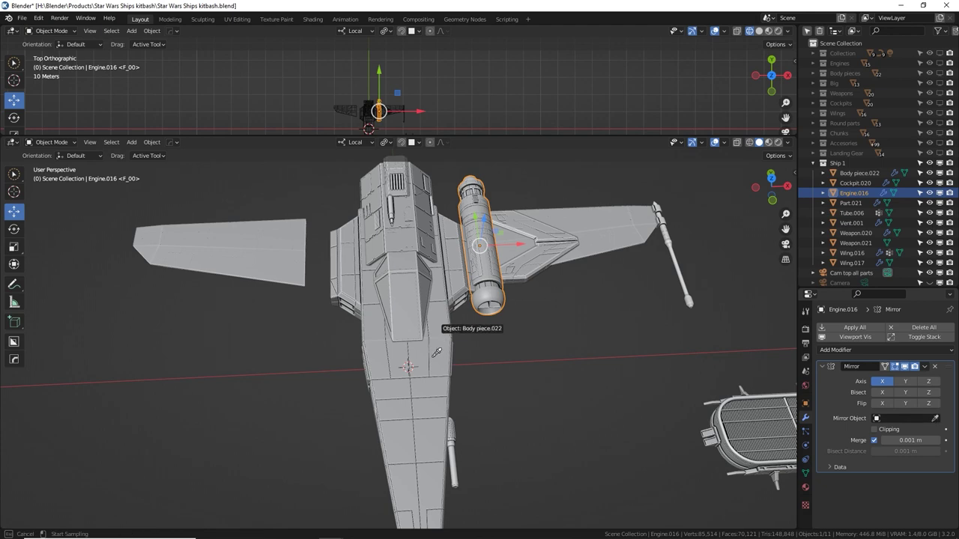
click(432, 370)
click(882, 382)
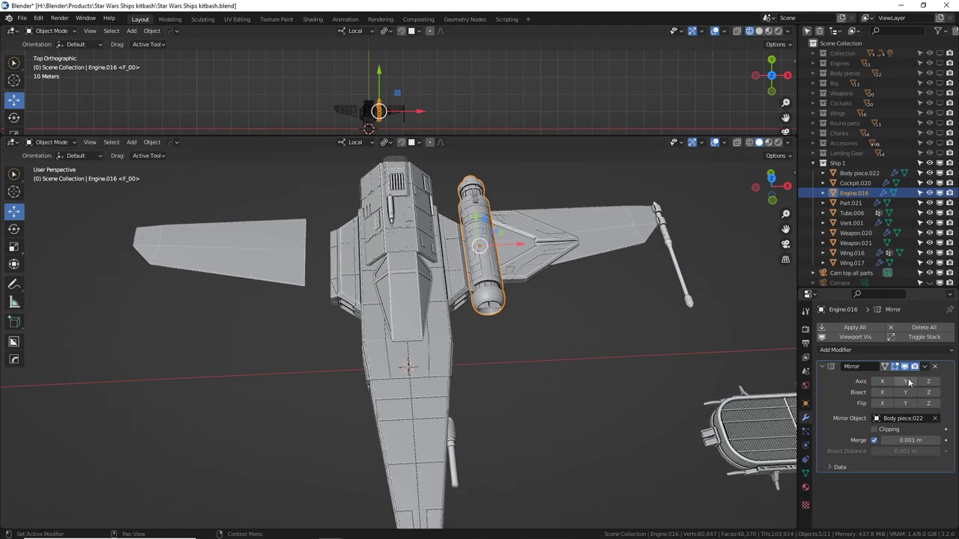
click(905, 382)
middle_drag(352, 307, 357, 274)
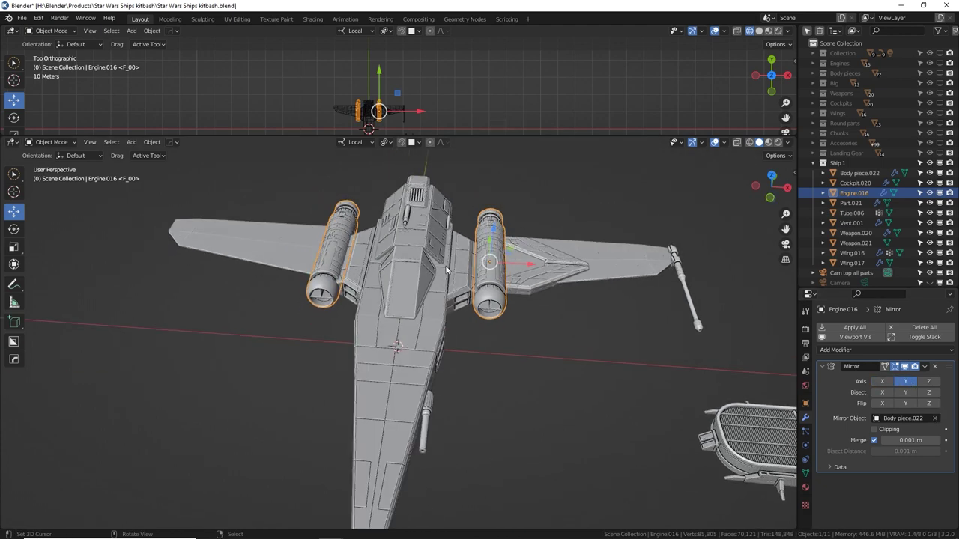
Step: Mirror Weapon.021 to the opposite wing tip with a Mirror modifier using Body piece.022 and the Y axis
middle_drag(448, 271, 537, 217)
click(538, 216)
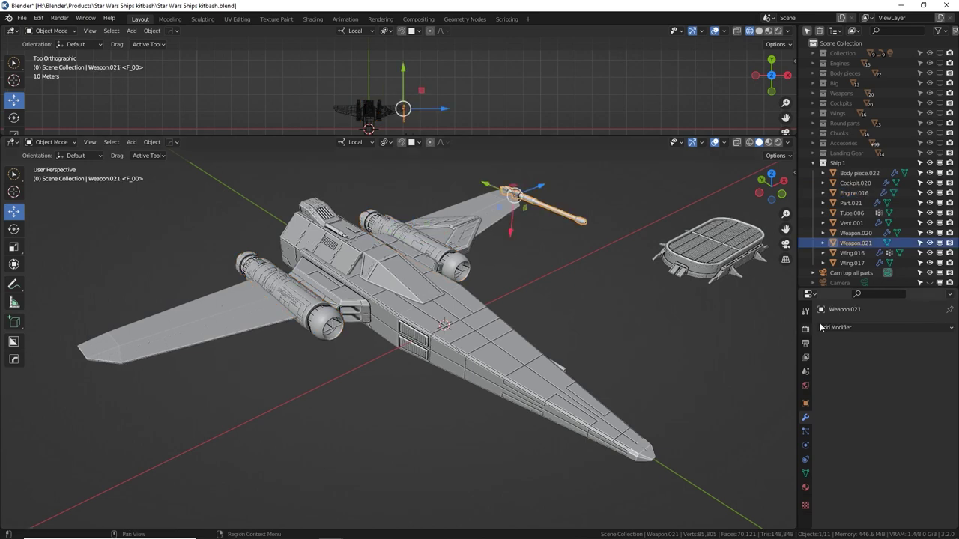
click(832, 328)
click(751, 206)
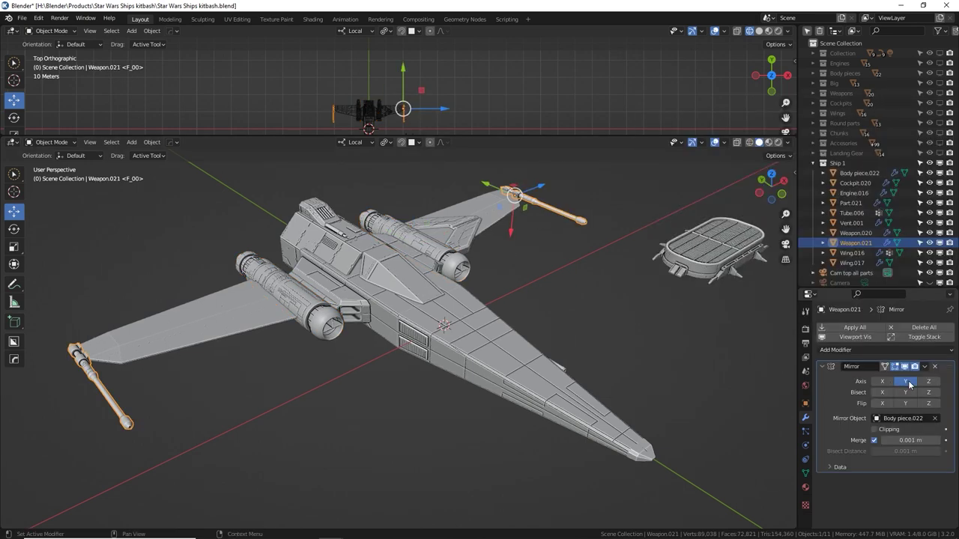
middle_drag(592, 378, 513, 294)
Step: Select Vent.001 and inspect the assembled ship from the side, rear and front
click(720, 328)
scroll(444, 301, up, 3)
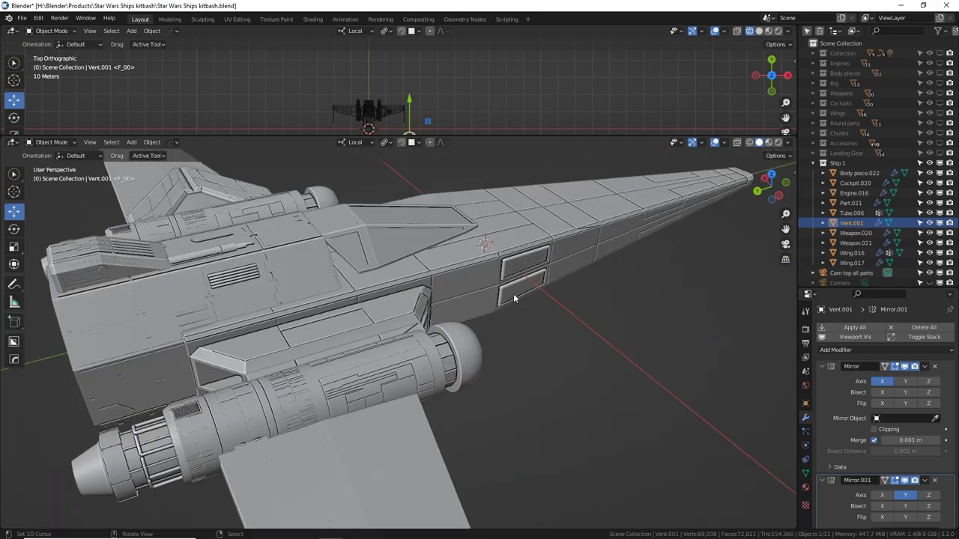
scroll(395, 337, down, 3)
shift+middle_drag(300, 273, 387, 323)
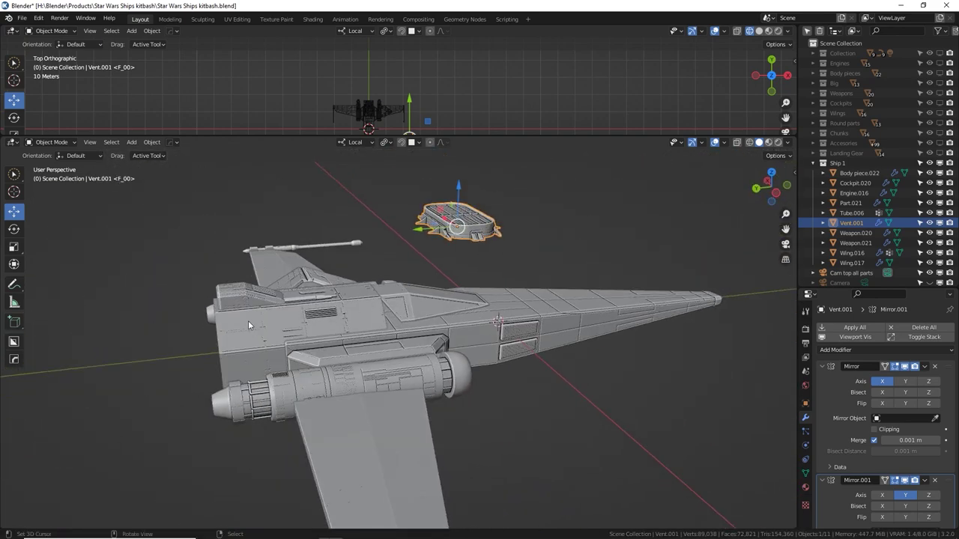
middle_drag(255, 328, 345, 345)
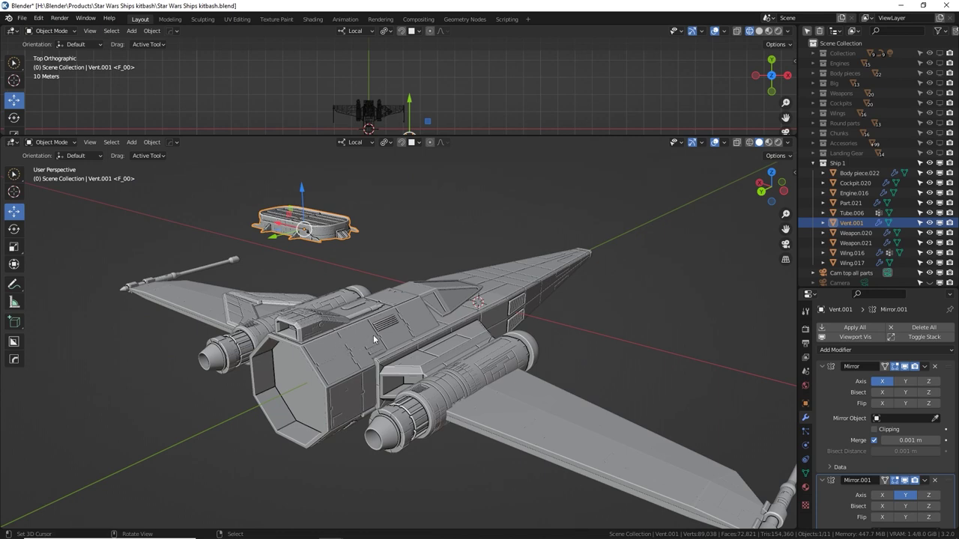
scroll(373, 335, down, 4)
middle_drag(454, 285, 236, 247)
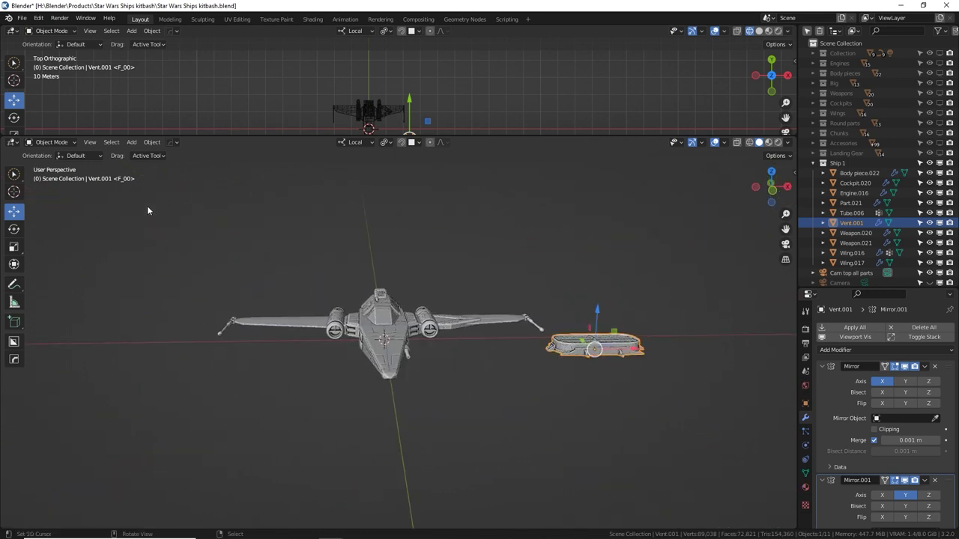
Step: Try moving Vent.001 about 87.27 m in X, -230.78 m in Y and 73.85 m in Z
middle_drag(393, 352, 348, 335)
scroll(489, 329, down, 8)
key(g)
click(738, 232)
scroll(420, 346, up, 8)
scroll(337, 304, up, 1)
scroll(350, 322, up, 2)
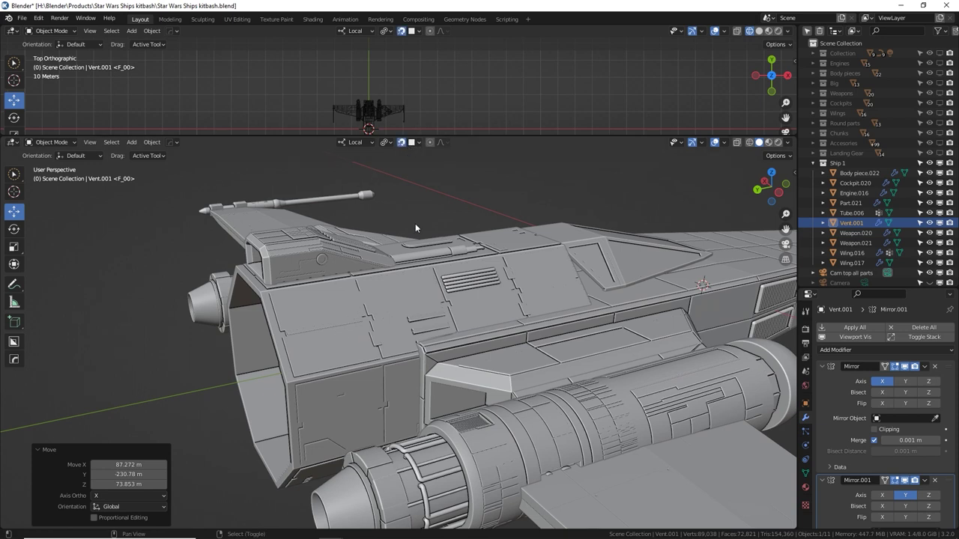
Step: Open the snapping settings, and with snapping on move Vent.001 about -106.74 m in X, 245.52 m in Y and -71.14 m in Z onto the wing
key(shift+Tab)
key(shift+Tab)
click(413, 143)
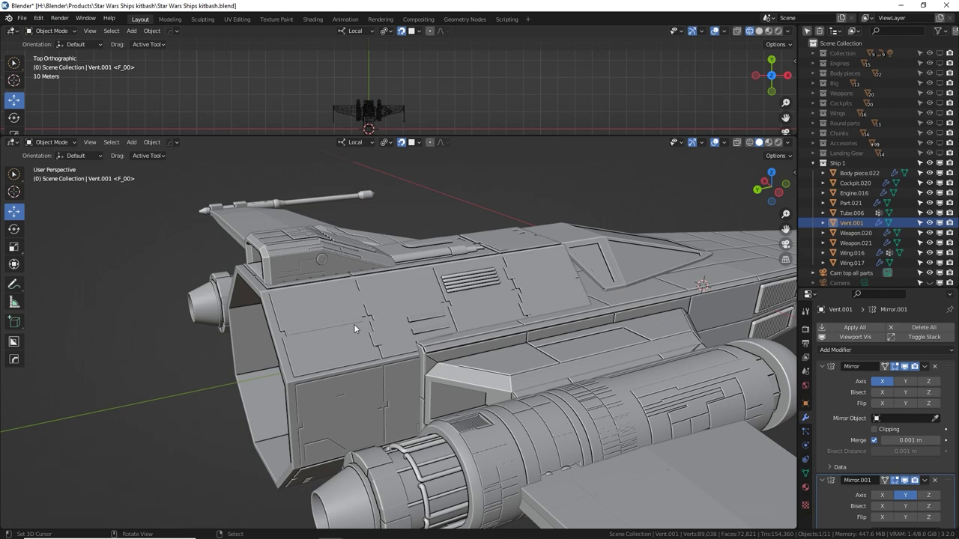
key(g)
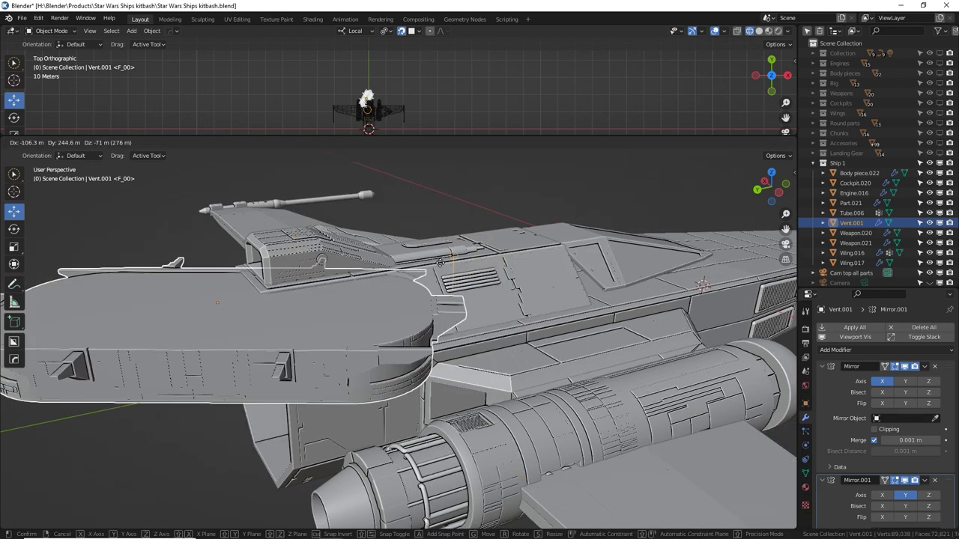
click(588, 263)
Step: Scale Vent.001 to 0.467 and snap it onto the hull's slanted side near the rear, about 1.93 m in X, 5.42 m in Y and 2.03 m in Z
scroll(589, 264, down, 5)
key(s)
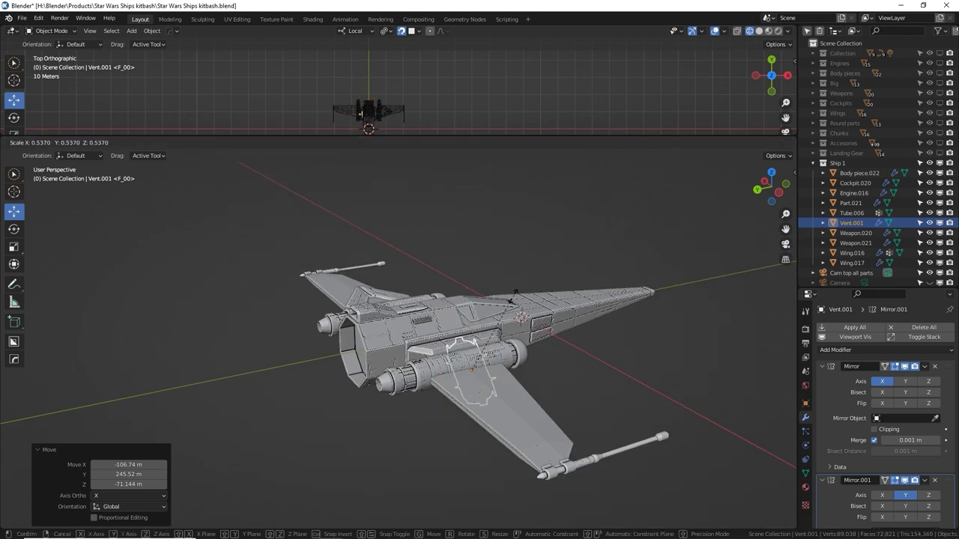
click(535, 341)
scroll(535, 342, up, 4)
key(g)
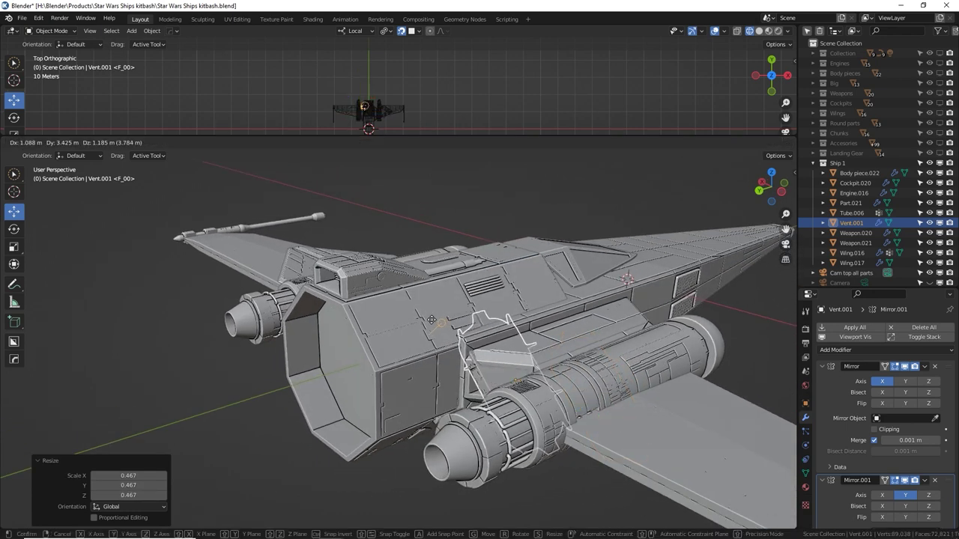
click(380, 307)
middle_drag(380, 306, 442, 294)
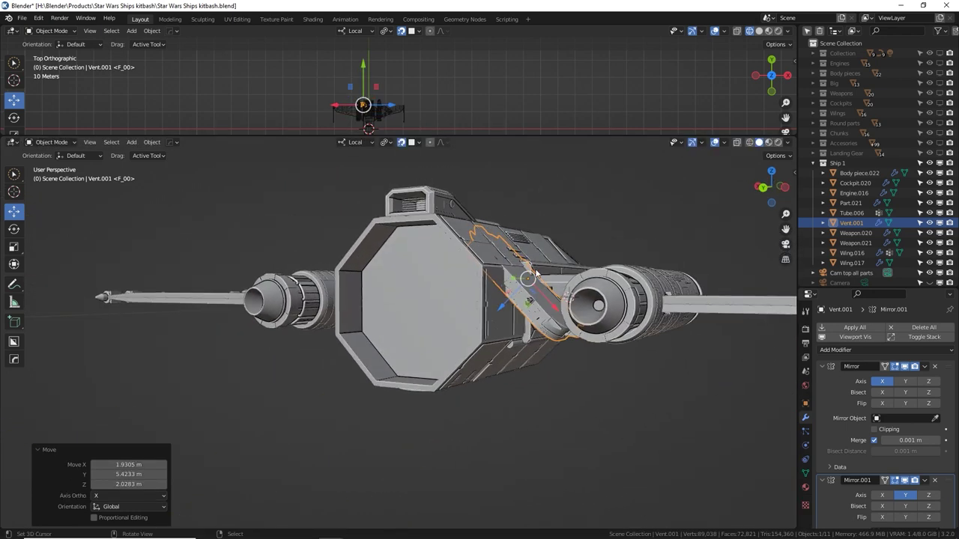
Step: Keep the transform orientation on Local and rotate Vent.001 180° about its local Y axis
middle_drag(587, 239, 578, 251)
middle_drag(515, 312, 441, 221)
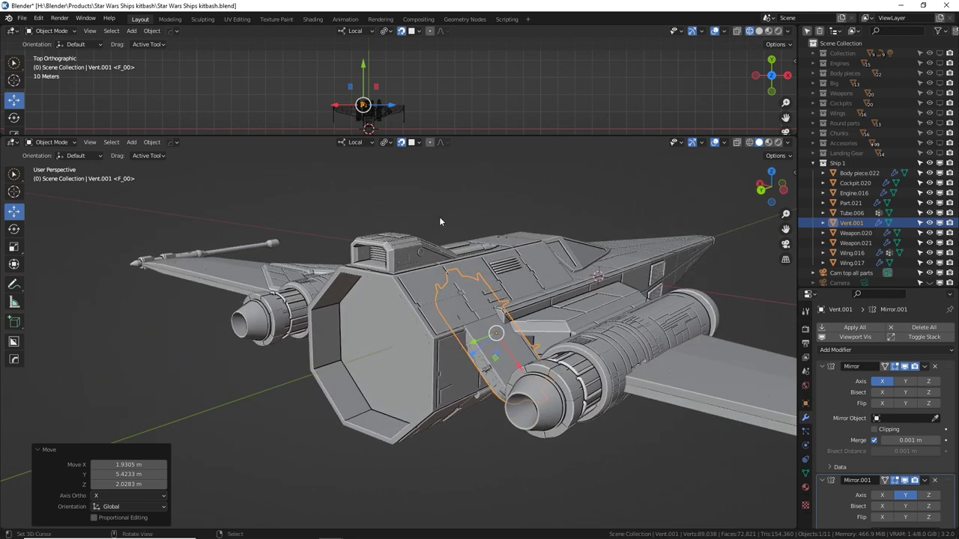
click(358, 143)
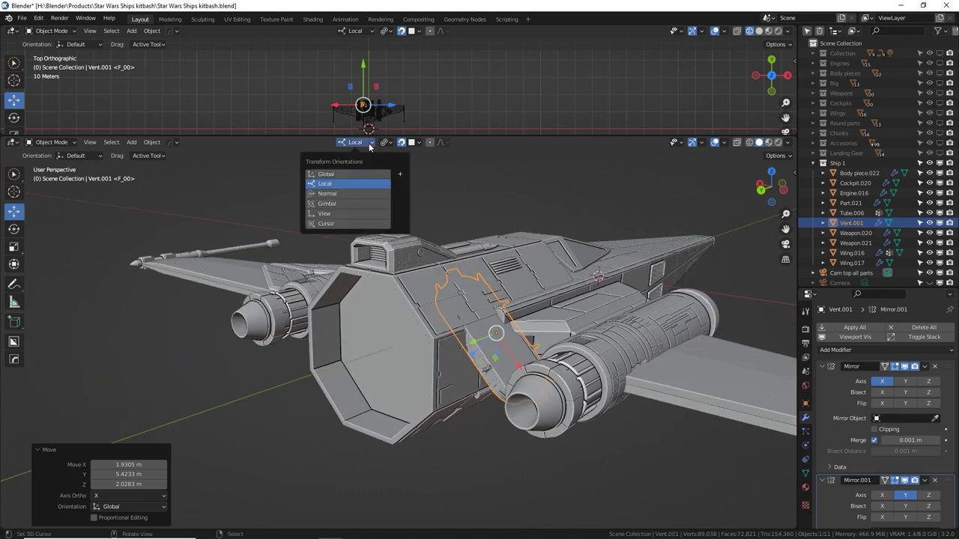
click(328, 186)
shift+middle_drag(542, 268, 479, 279)
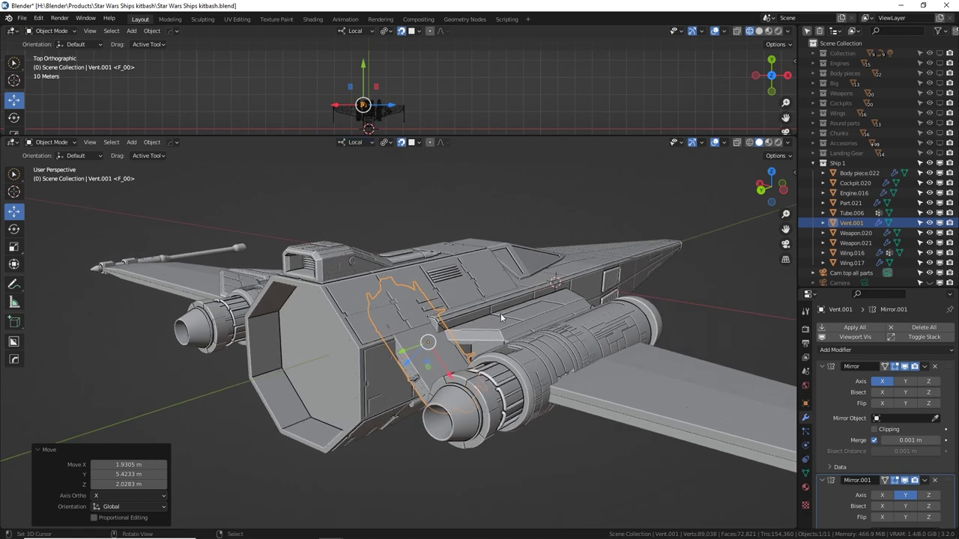
text(ry180)
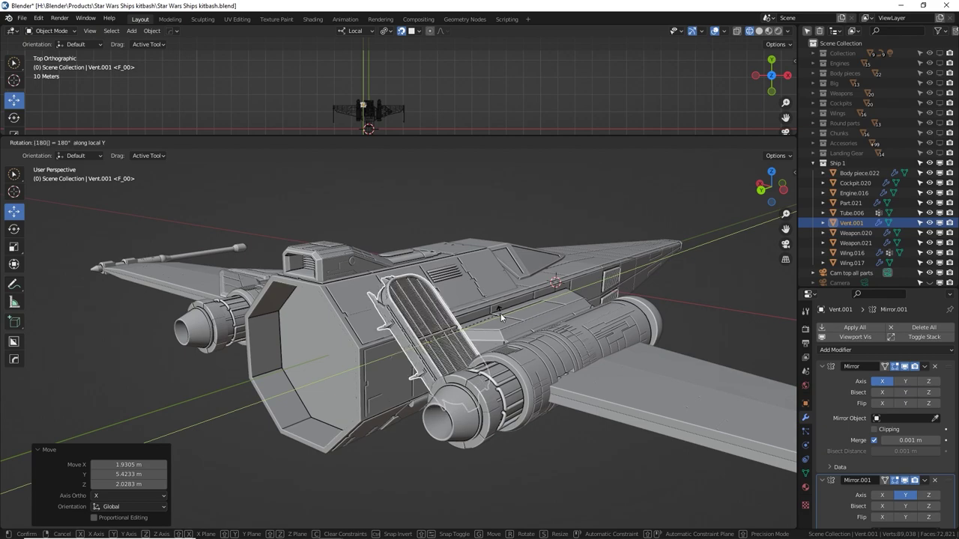
key(Return)
Step: Rotate Vent.001 90° about its local Z axis
scroll(427, 291, up, 5)
middle_drag(426, 290, 450, 315)
middle_drag(588, 323, 569, 320)
scroll(570, 319, down, 3)
text(rz)
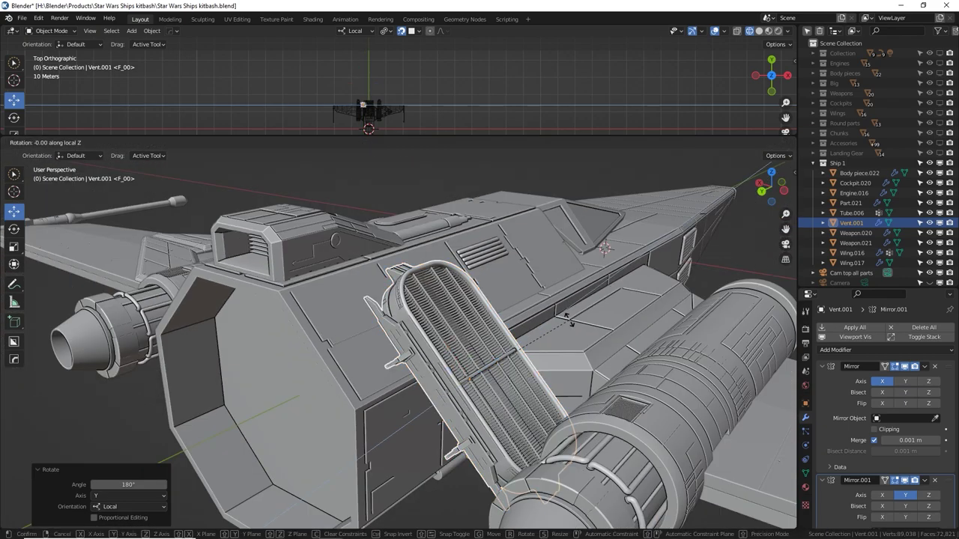
text(90)
key(Return)
Step: Turn off snapping, then move Vent.001 onto the hull's upper slanted panel near the rear and scale it down
drag(493, 422, 484, 392)
key(ctrl+z)
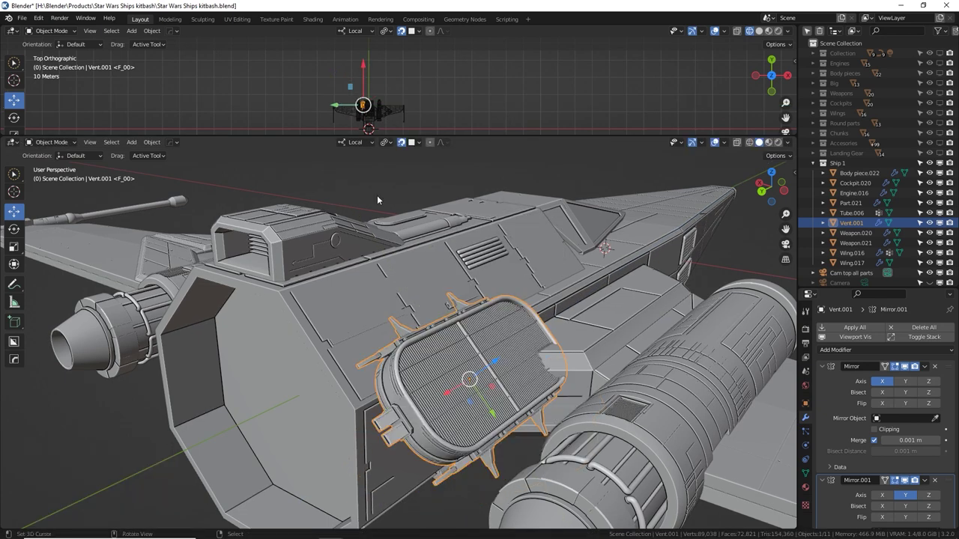
click(403, 143)
drag(496, 416, 440, 335)
key(s)
click(457, 342)
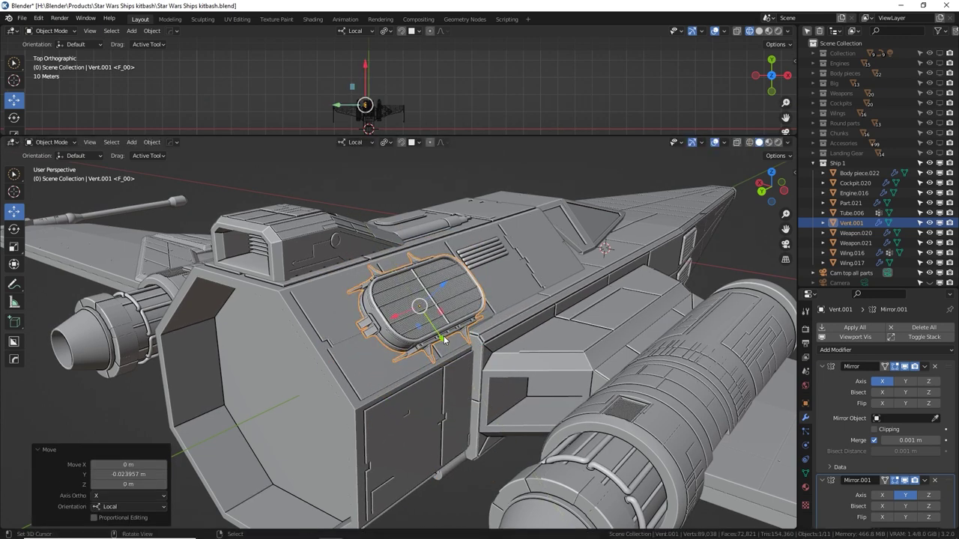
Step: Move Vent.001 about -0.076 m along its local Z axis to seat it against the hull surface
middle_drag(436, 339, 400, 333)
scroll(465, 334, up, 4)
shift+middle_drag(424, 245, 479, 266)
drag(476, 253, 409, 323)
scroll(409, 300, down, 6)
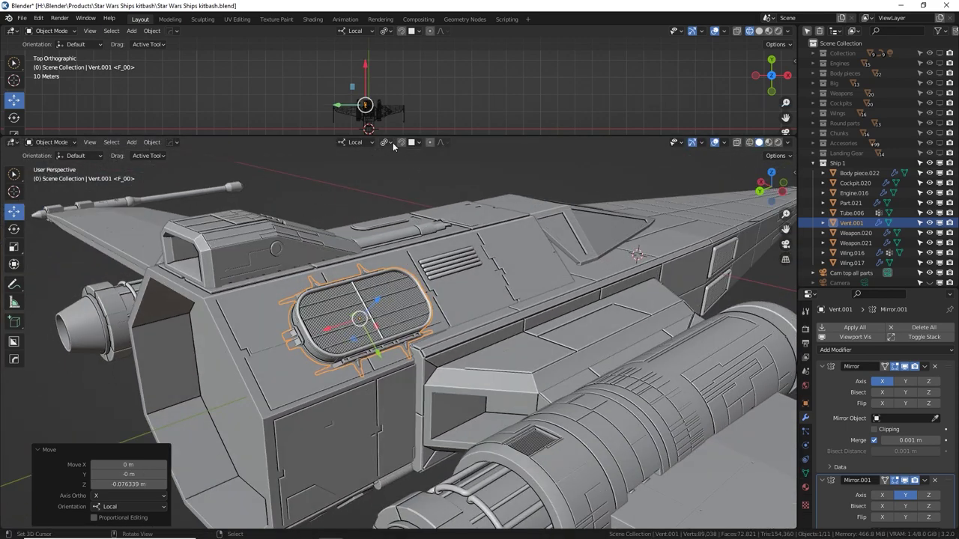
Step: Select Tube.006 at the hull's open rear and make the Engines collection visible
middle_drag(412, 288, 358, 297)
drag(213, 358, 196, 354)
middle_drag(418, 347, 332, 341)
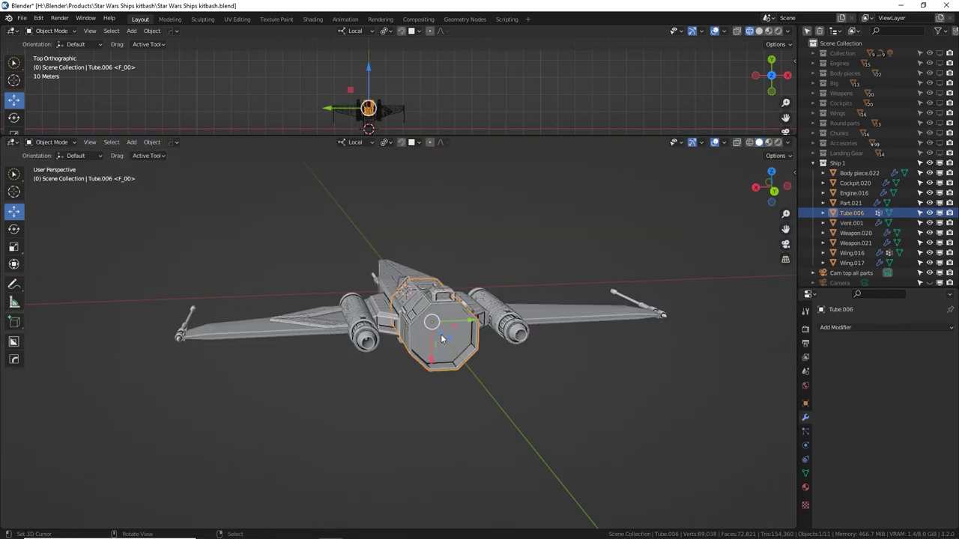
click(940, 63)
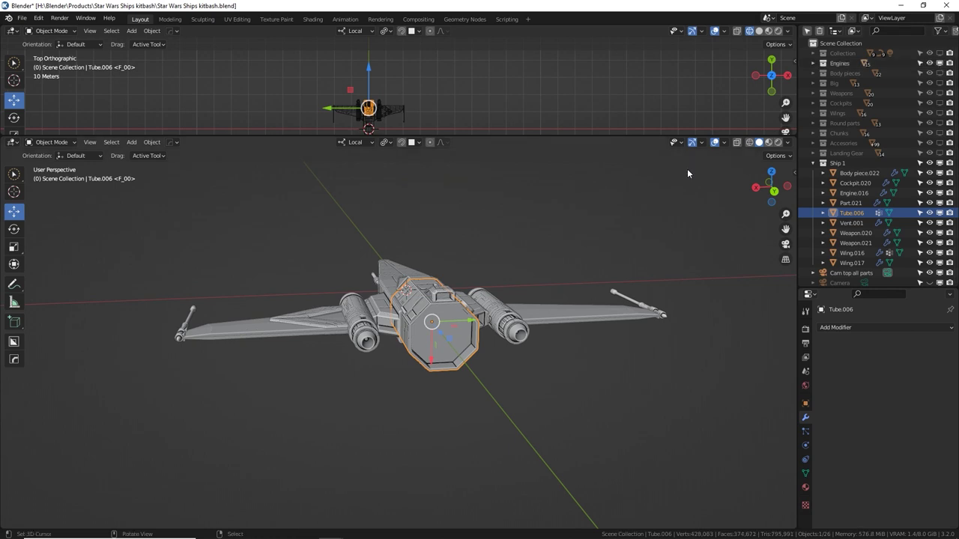
Step: Duplicate the large engine at the end of the Engines row and clear the copy's location
middle_drag(524, 240, 591, 283)
click(552, 259)
click(581, 267)
key(shift+d)
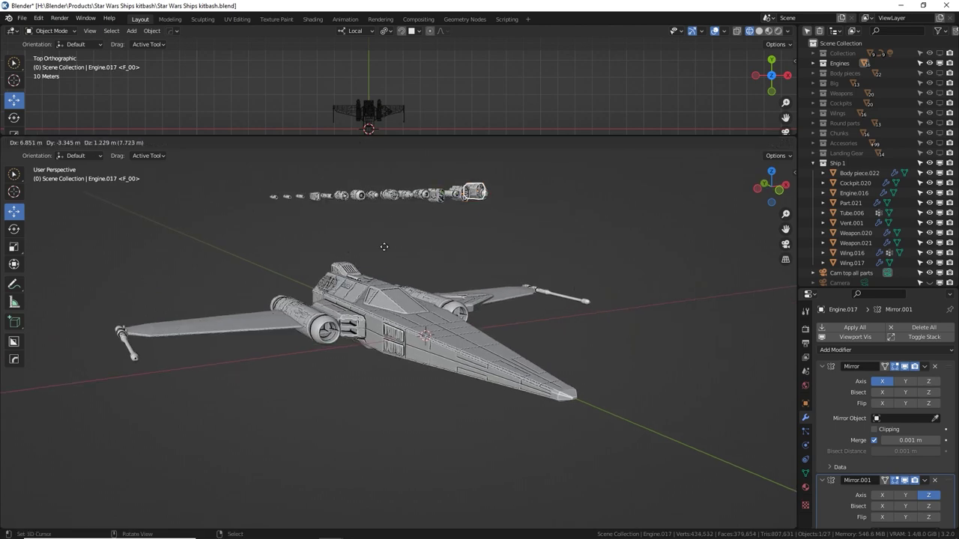
click(458, 242)
key(alt+g)
Step: Move the duplicated engine along the ship to the hull's open rear and scale it roughly to fit
middle_drag(405, 272, 489, 308)
drag(478, 322, 278, 344)
scroll(281, 341, up, 5)
middle_drag(286, 339, 484, 207)
key(s)
click(423, 262)
Step: Refine the rear engine's size and position in the hull's opening, finishing with a scale of 1.061
middle_drag(423, 262, 388, 318)
key(s)
click(552, 300)
drag(409, 303, 348, 289)
middle_drag(435, 290, 655, 259)
key(s)
click(292, 276)
Step: Show the ship in rendered shading, enlarge the 3D viewport, and open the material settings of Body piece.022
click(778, 142)
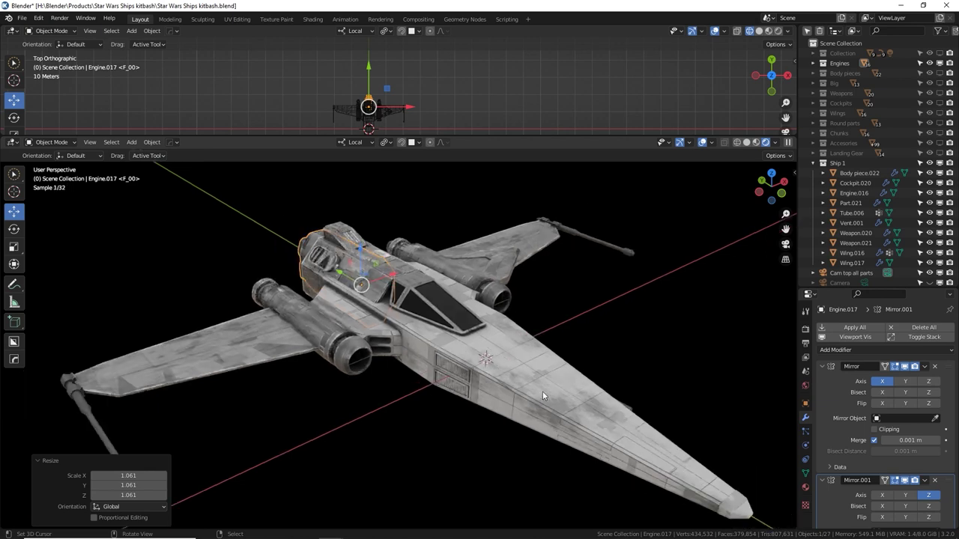
key(alt+a)
middle_drag(589, 385, 491, 346)
drag(547, 136, 547, 76)
click(464, 247)
click(805, 487)
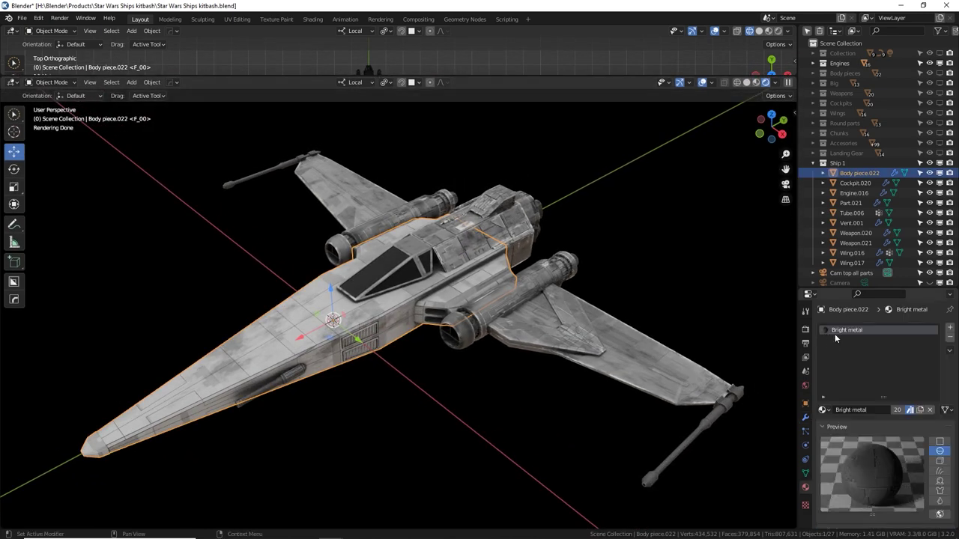
Step: Search the materials for "hu" and assign Hull 1 to Body piece.022
click(823, 410)
text(gh)
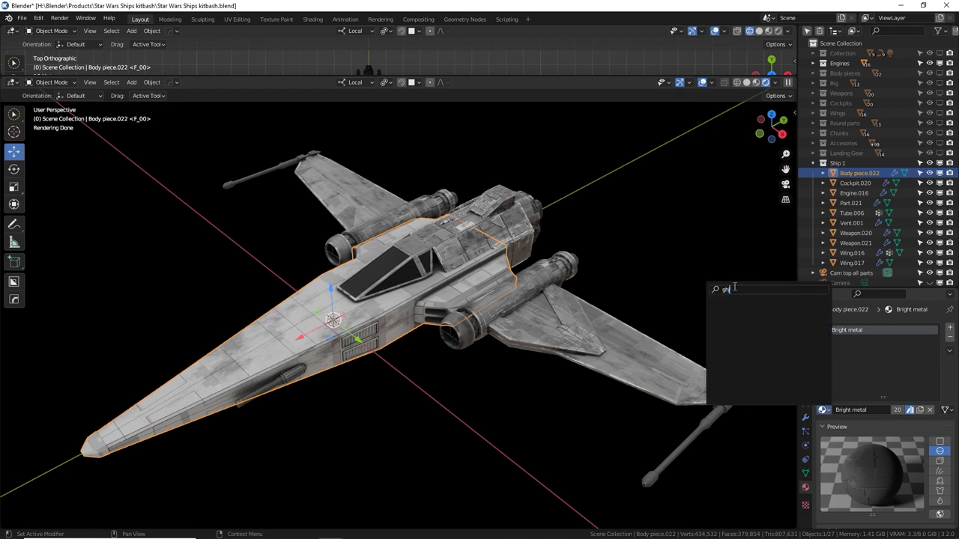
text(hu)
click(710, 308)
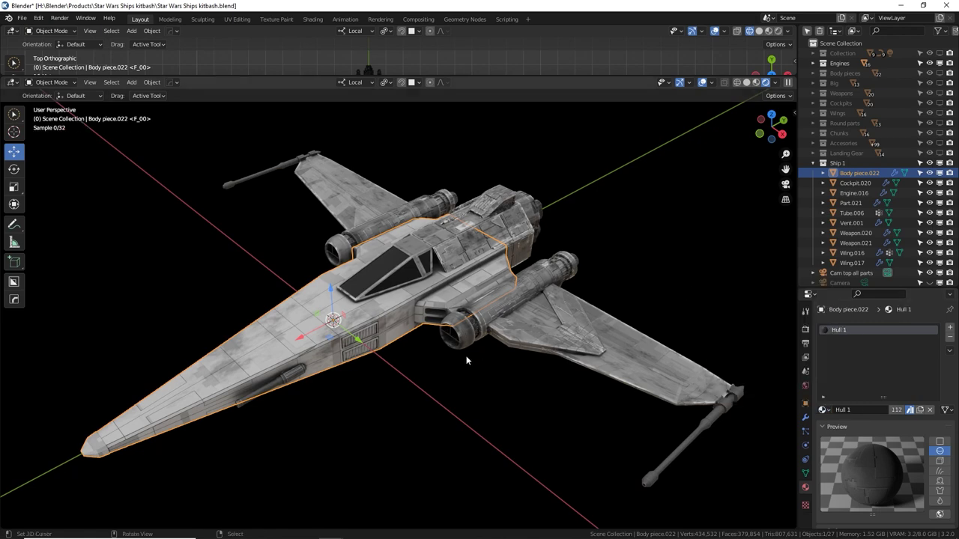
middle_drag(457, 358, 465, 357)
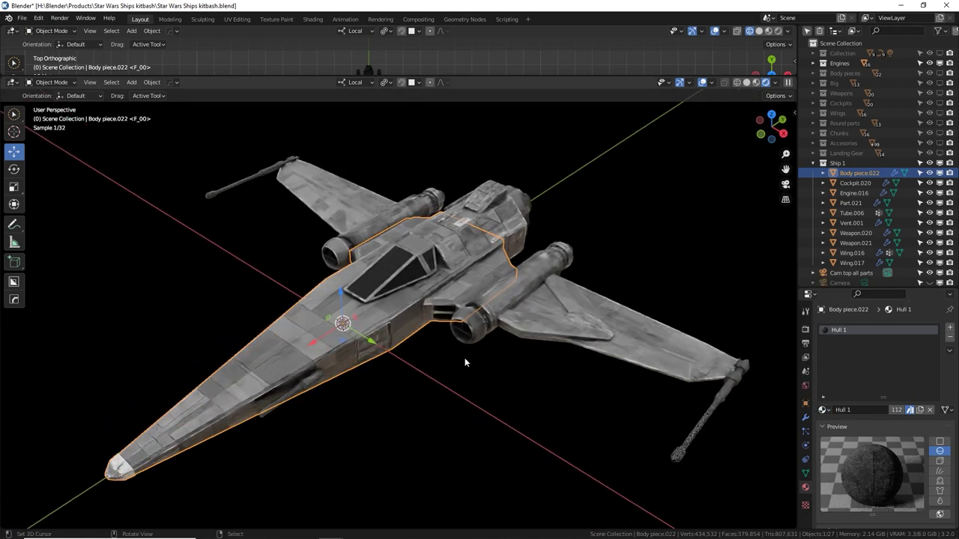
Step: Assign the Panels 3 material to Body piece.022 and examine it up close
click(824, 410)
scroll(764, 397, down, 5)
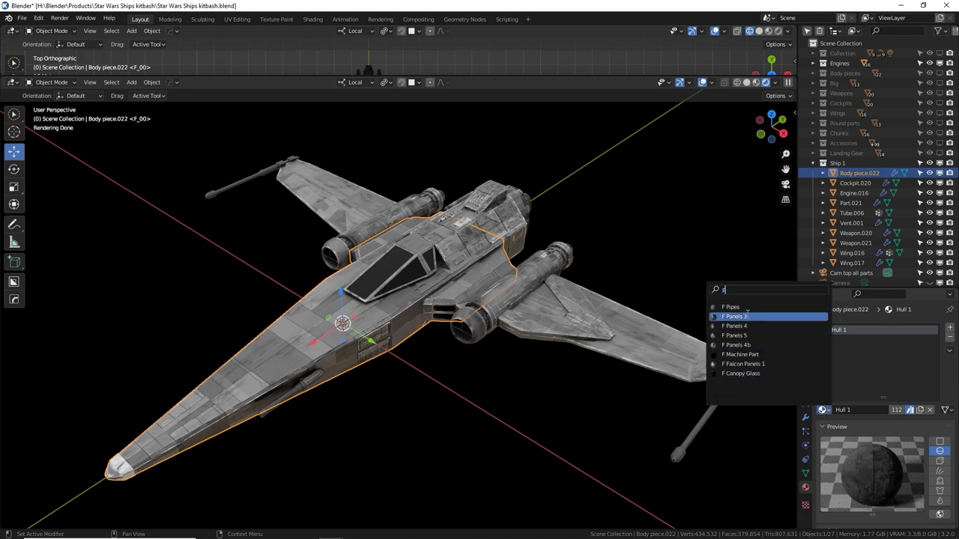
click(749, 316)
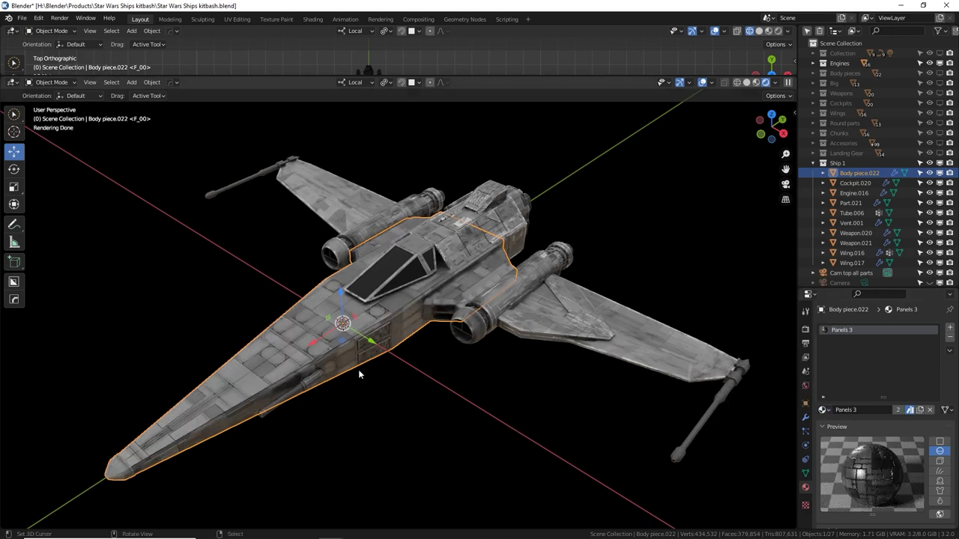
scroll(358, 369, up, 6)
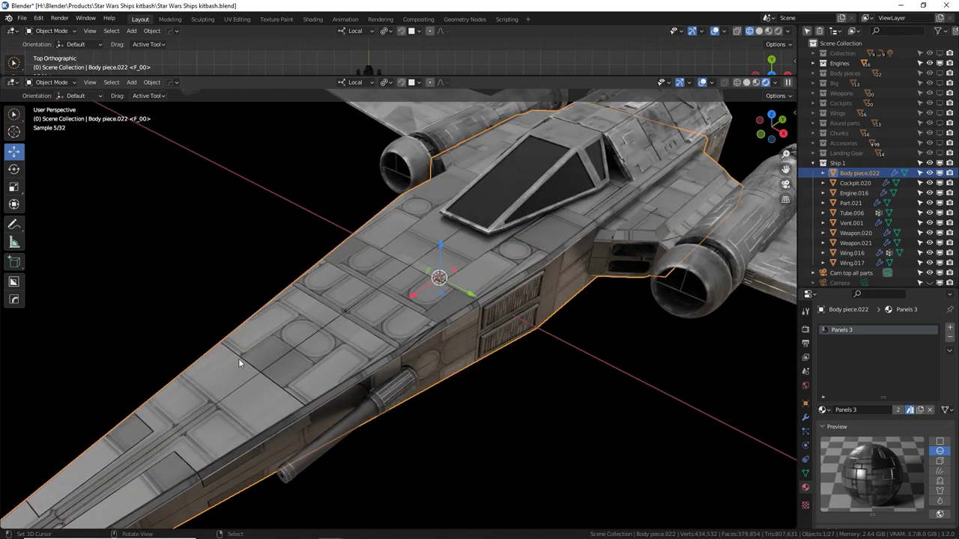
Step: Assign the Panels 4 material to Body piece.022
scroll(300, 357, down, 4)
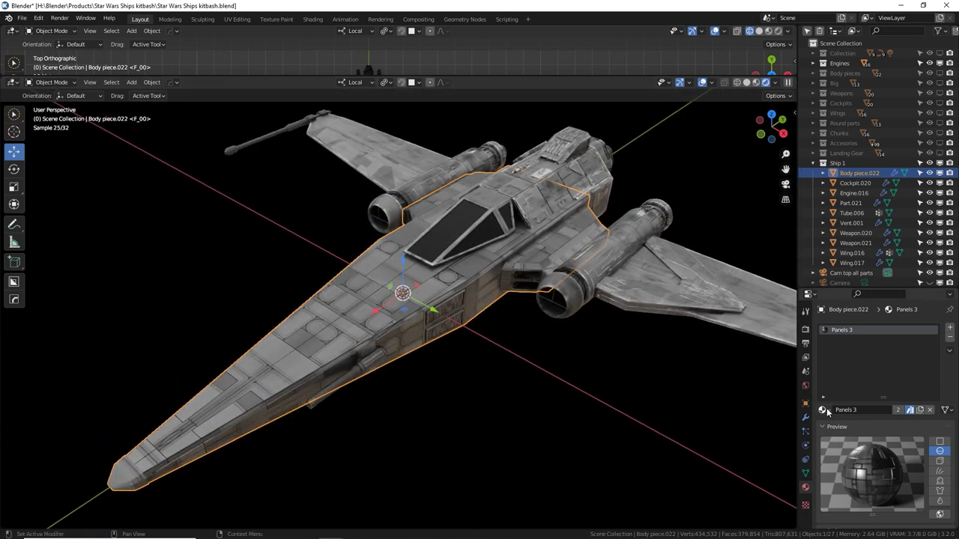
click(823, 409)
click(749, 338)
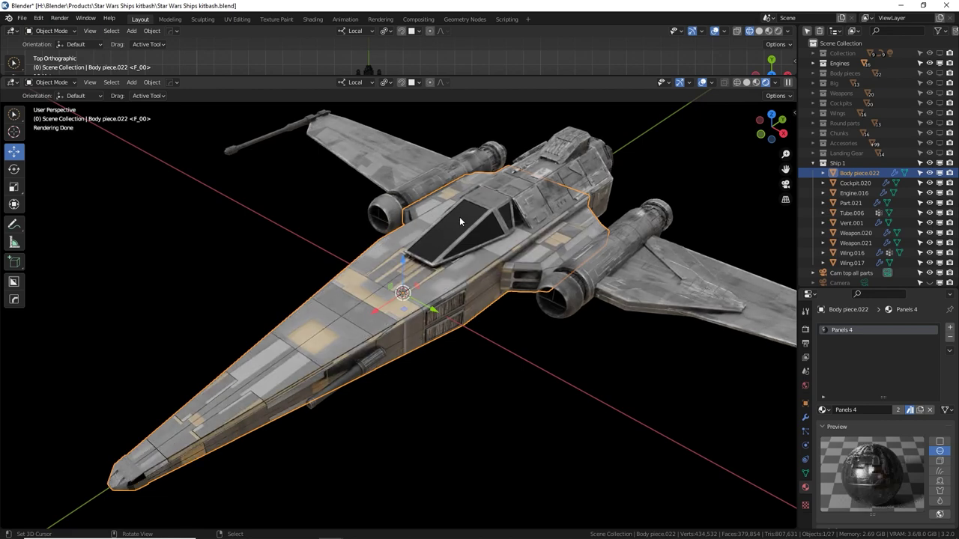
Step: Enlarge the upper editor area and change it to the Shader Editor
drag(449, 77, 448, 131)
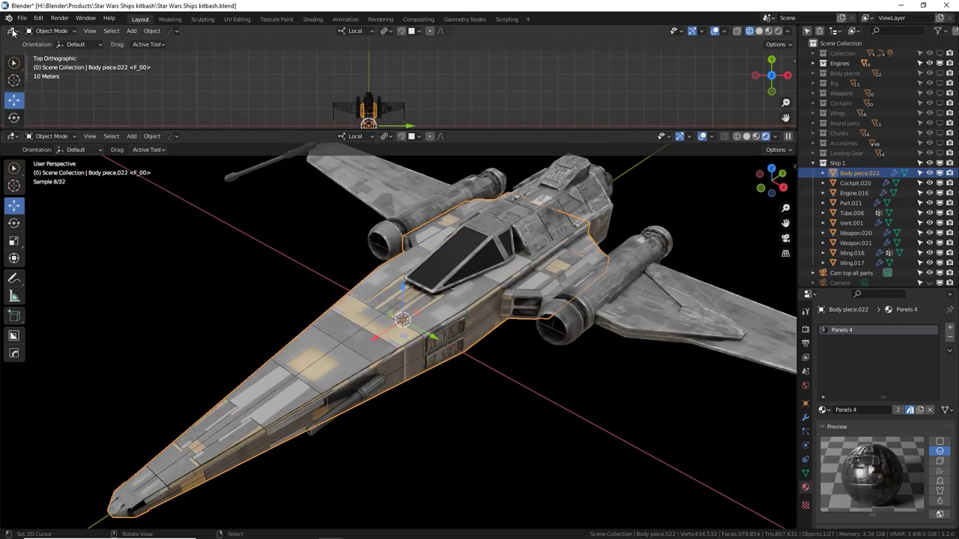
click(12, 31)
click(27, 124)
Step: Change the Color2 value of the mix node in the Panels 4 material to a dark orange-red
scroll(444, 91, down, 5)
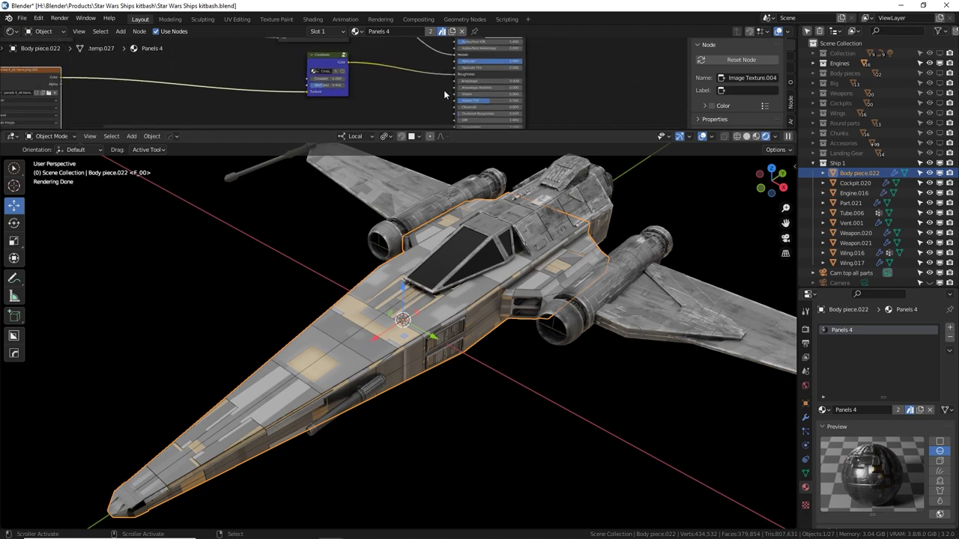
middle_drag(444, 91, 533, 126)
scroll(334, 97, up, 5)
mouse_move(324, 98)
mouse_down()
mouse_move(352, 98)
mouse_move(302, 102)
mouse_move(316, 102)
mouse_up()
middle_drag(579, 85, 568, 88)
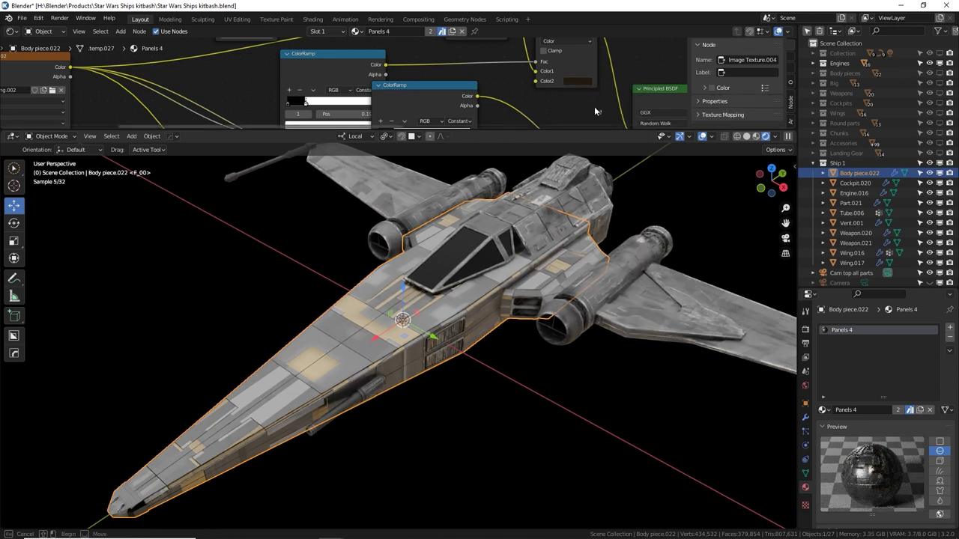
click(581, 81)
drag(640, 142, 640, 120)
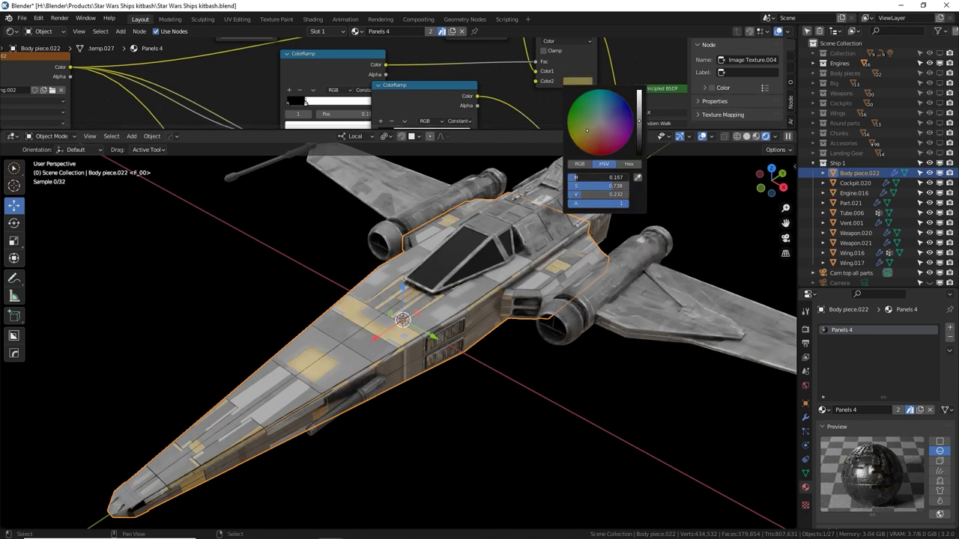
drag(575, 176, 568, 191)
drag(588, 133, 589, 154)
Step: Adjust the stop position on the ColorRamp feeding the mix factor to control how many hull panels are coloured
middle_drag(454, 269, 466, 257)
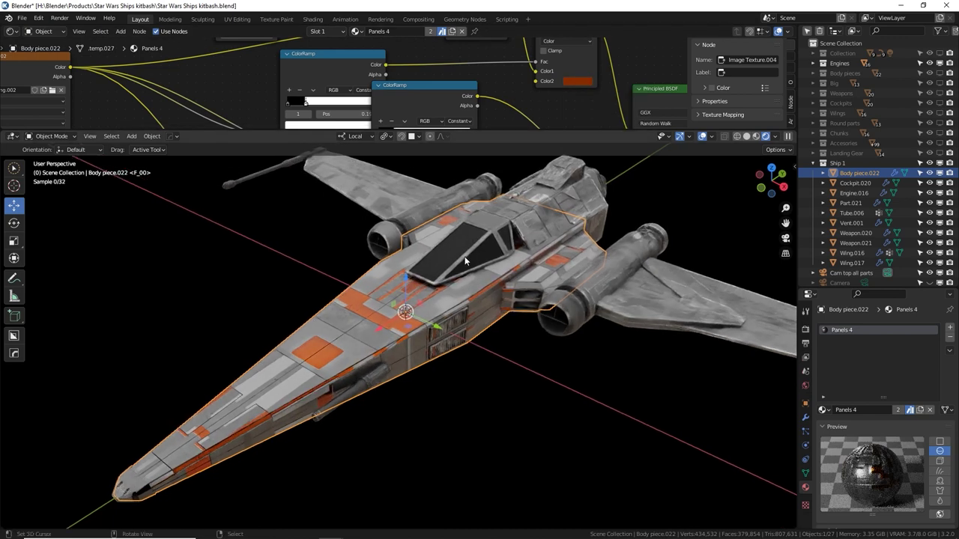
drag(315, 106, 296, 105)
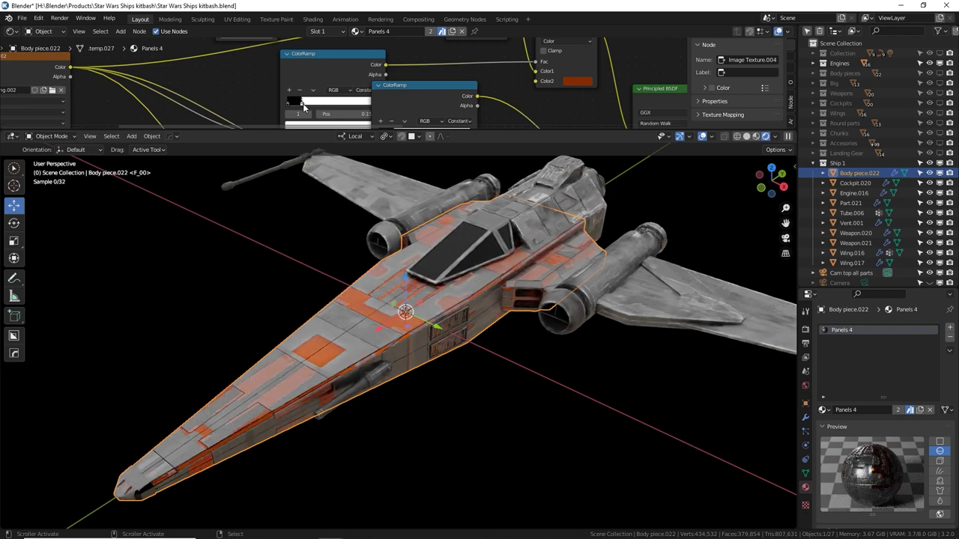
middle_drag(517, 303, 525, 236)
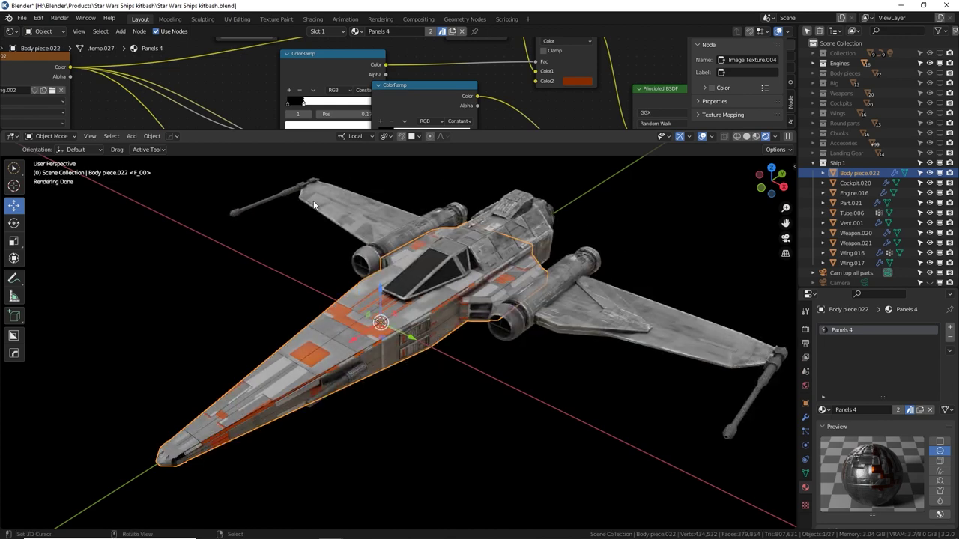
Step: Link the Panels 4 material from Body piece.022 to the wings, side engines, rear engine, cockpit and Part.021, and clear the selection
click(669, 322)
shift+click(609, 332)
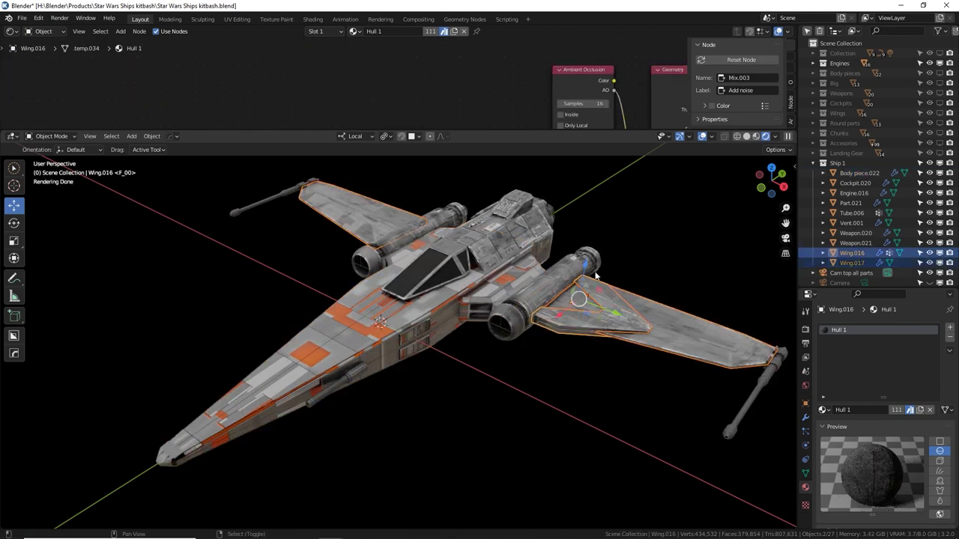
shift+click(597, 276)
shift+click(538, 231)
shift+click(517, 200)
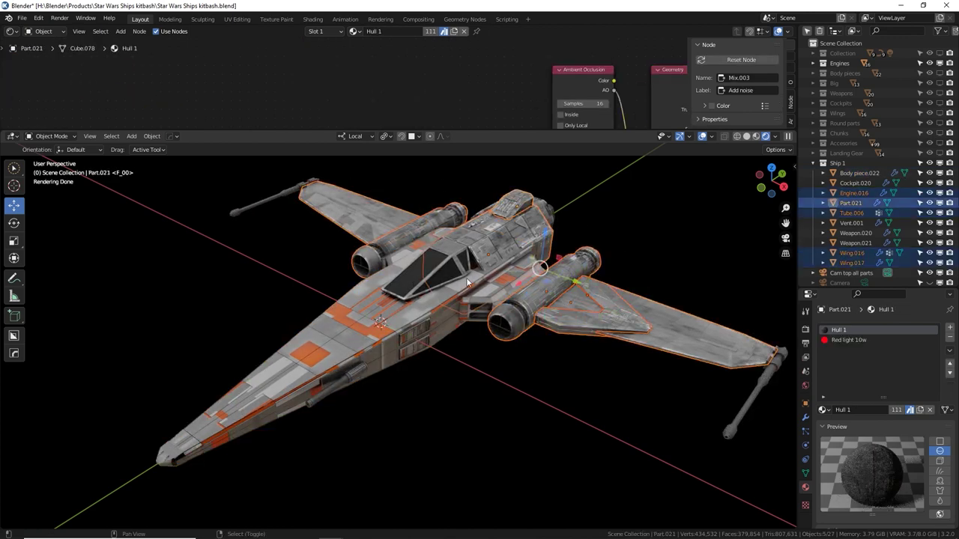
shift+click(449, 259)
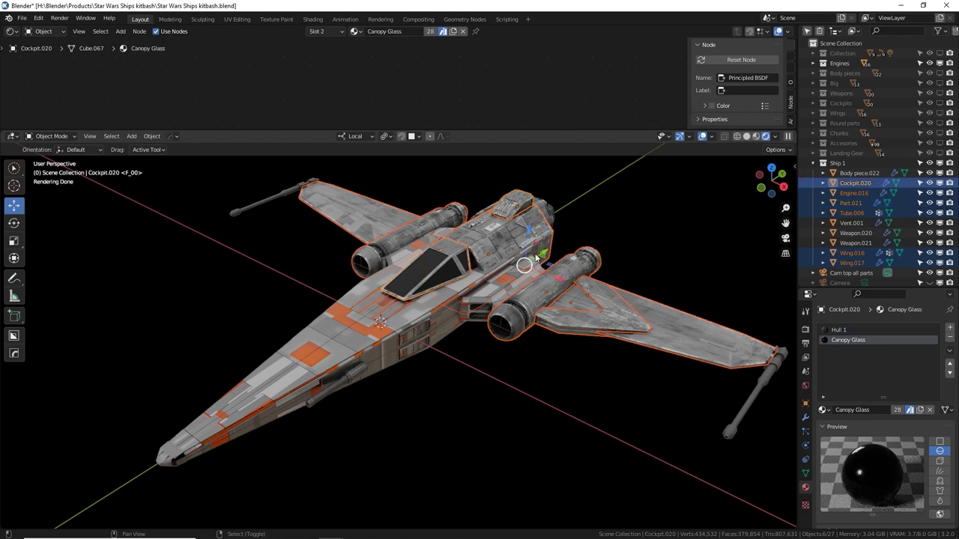
shift+click(552, 216)
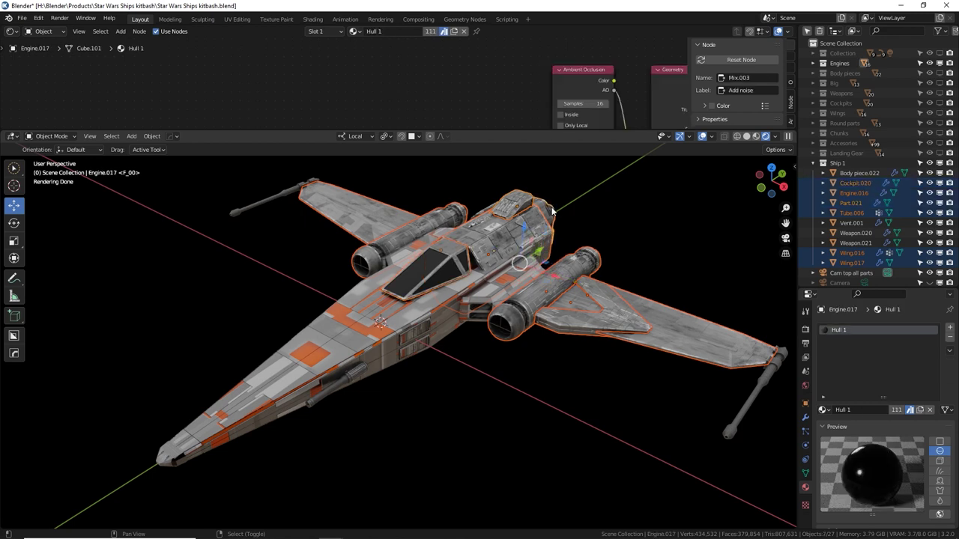
shift+click(333, 378)
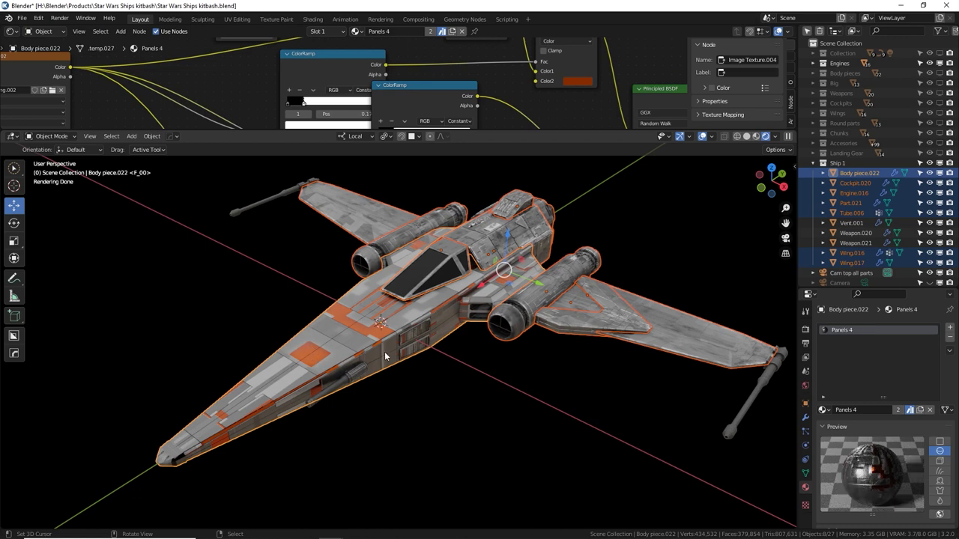
scroll(384, 352, up, 2)
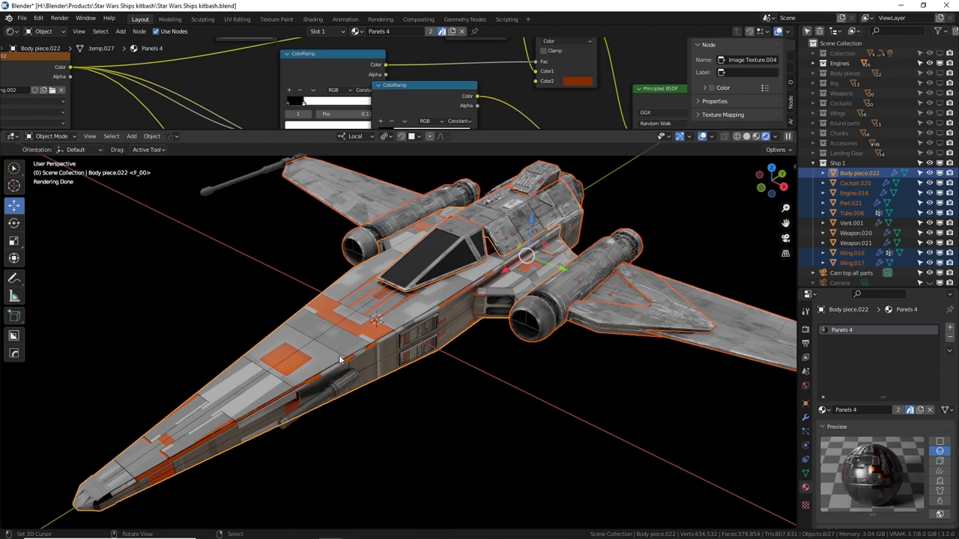
key(ctrl+l)
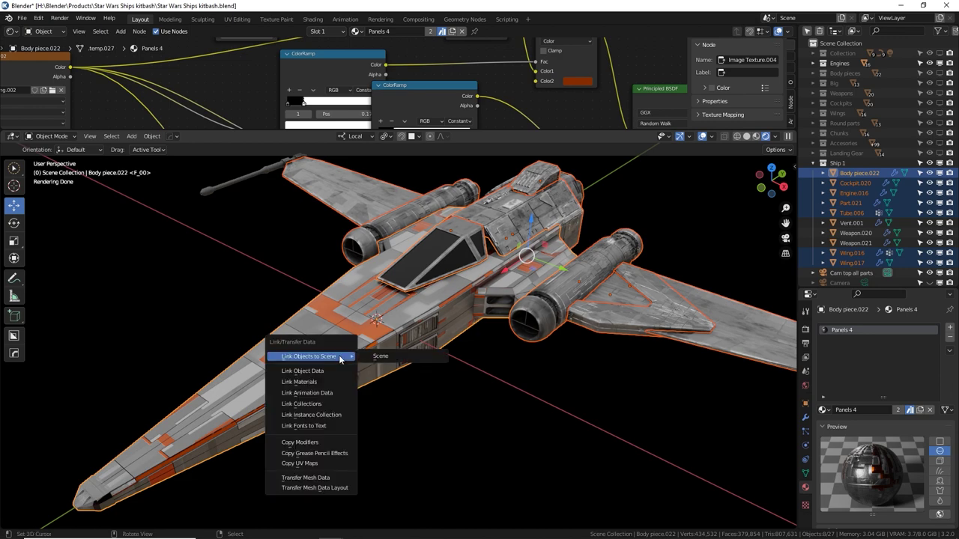
click(304, 380)
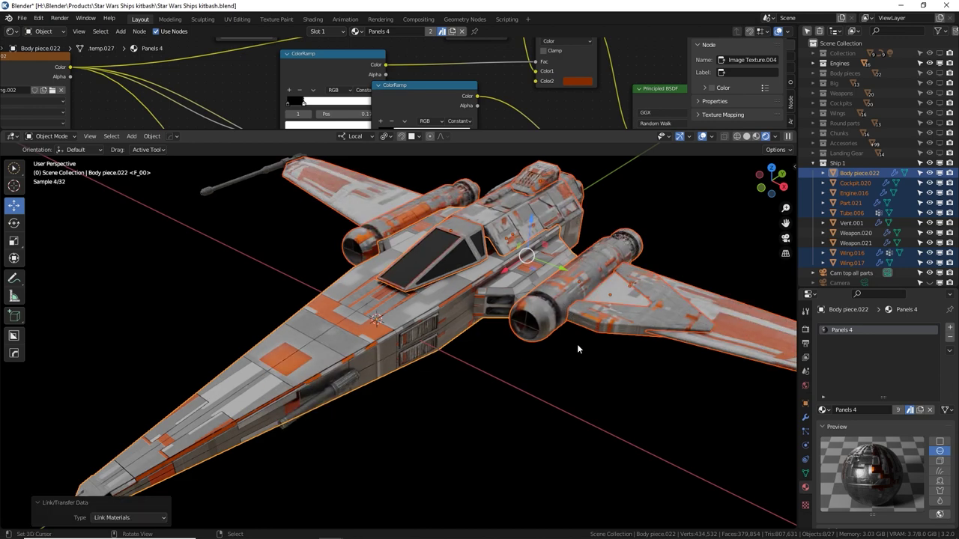
middle_drag(576, 344, 372, 322)
key(alt+a)
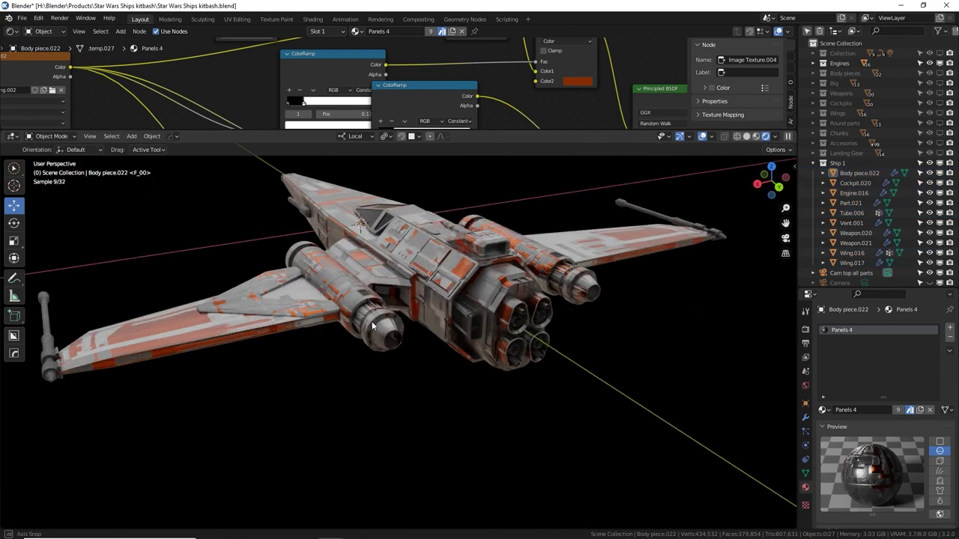
Step: Select Wing.016, the V-shaped plate on the wing, and change the upper editor area to the UV Editor
scroll(423, 300, up, 3)
mouse_move(451, 293)
middle_down()
mouse_move(423, 300)
mouse_move(435, 284)
mouse_move(455, 287)
middle_up()
shift+middle_drag(456, 288, 354, 327)
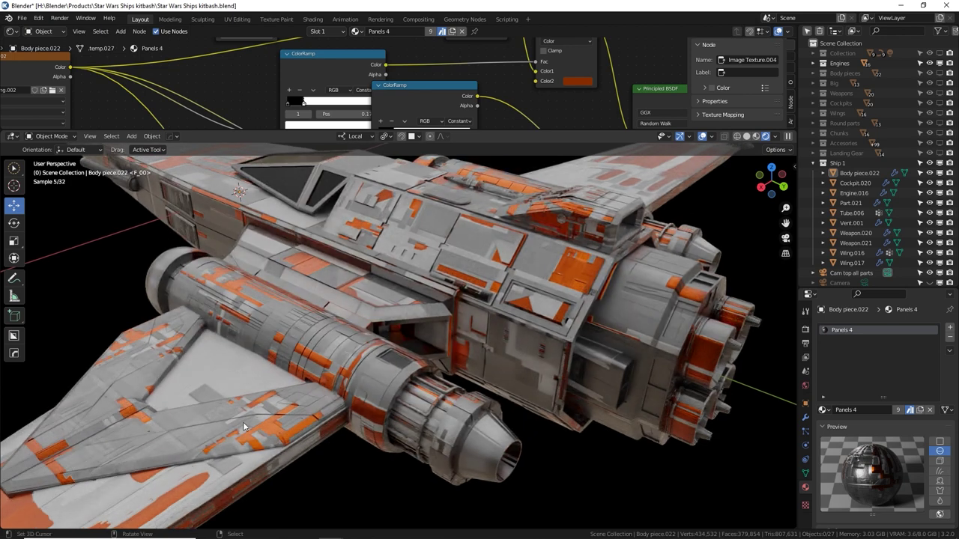
right_click(172, 424)
shift+middle_drag(173, 424, 272, 418)
scroll(445, 443, up, 2)
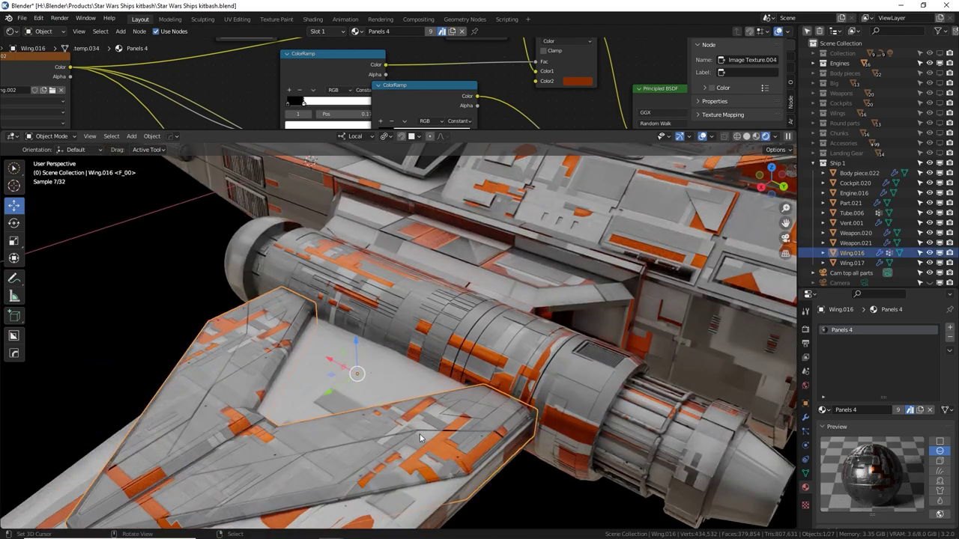
click(10, 31)
click(34, 67)
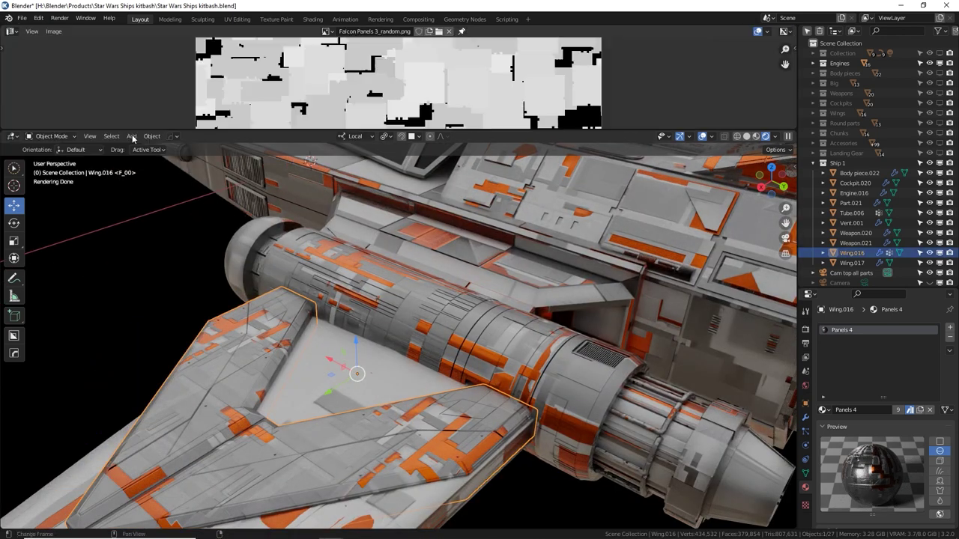
Step: Scale down Wing.016's UVs and move them to a more strongly coloured area of the panel texture
key(Tab)
scroll(392, 390, down, 4)
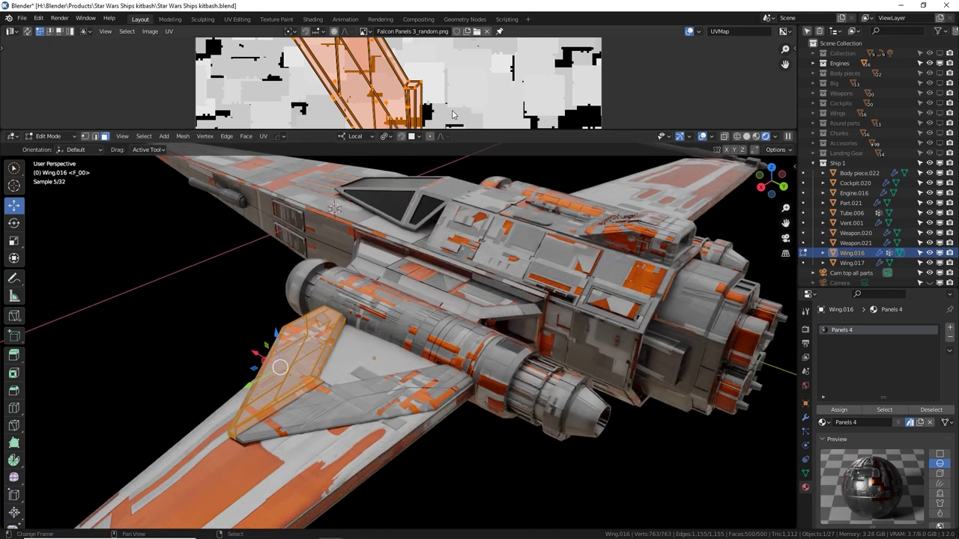
scroll(452, 115, down, 5)
key(s)
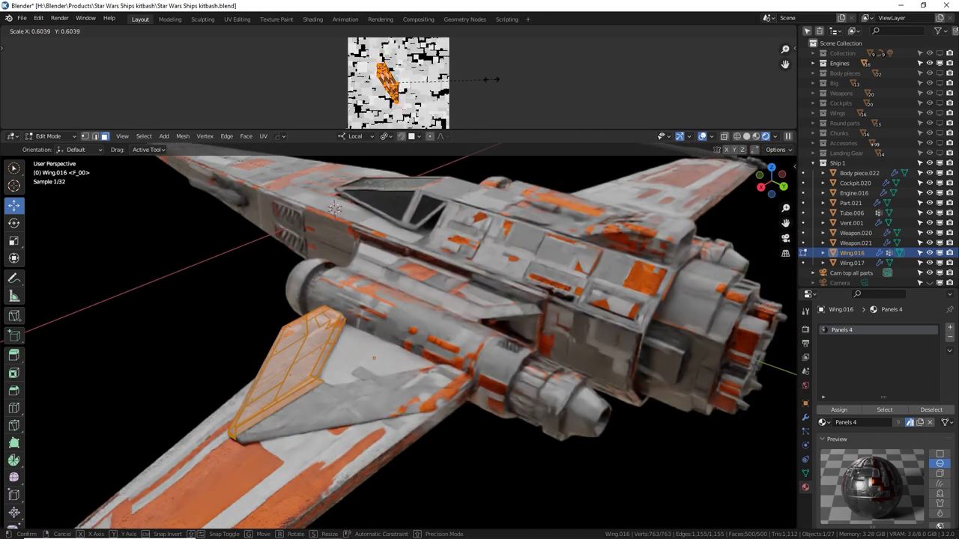
click(458, 85)
key(g)
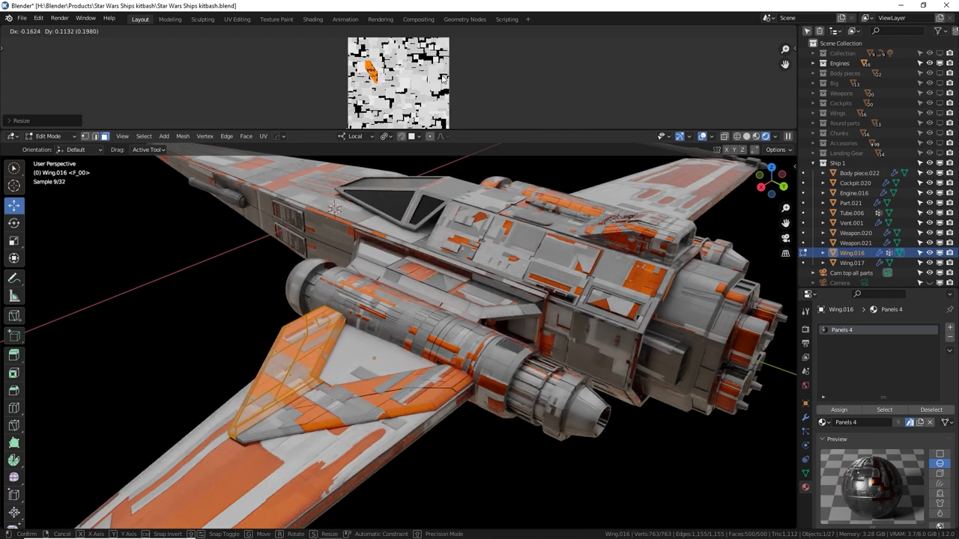
click(443, 80)
key(Tab)
middle_drag(408, 343, 570, 340)
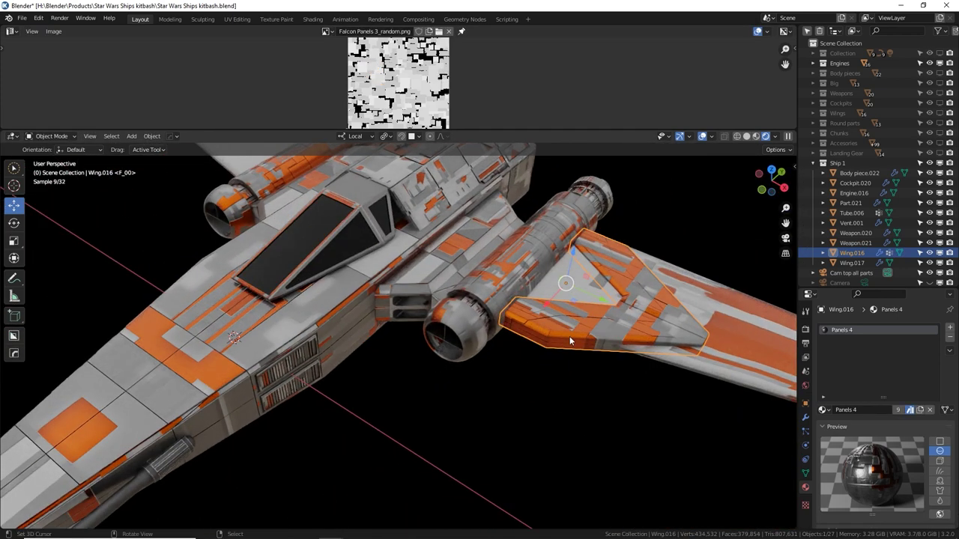
Step: Rotate Wing.016's UVs by -45 degrees on the panel texture
key(Tab)
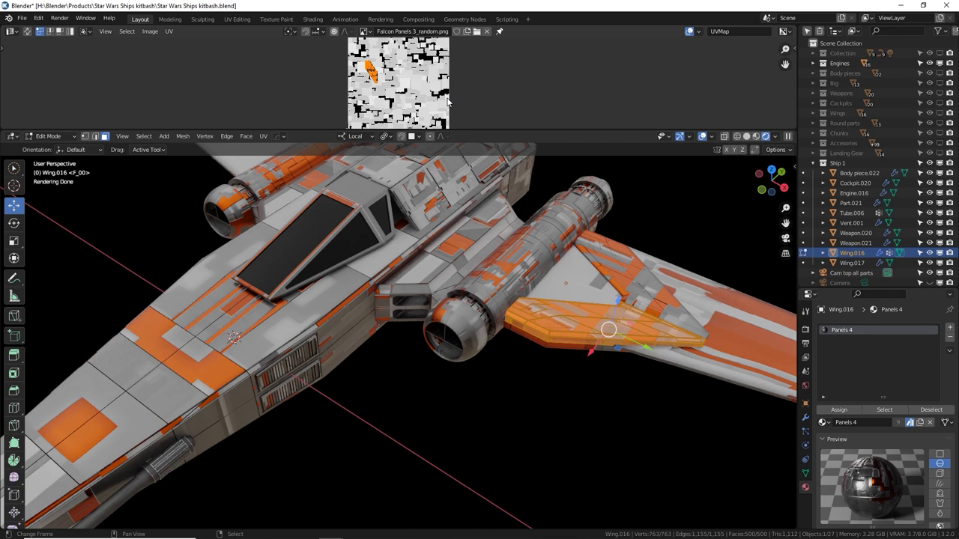
text(r45)
key(minus)
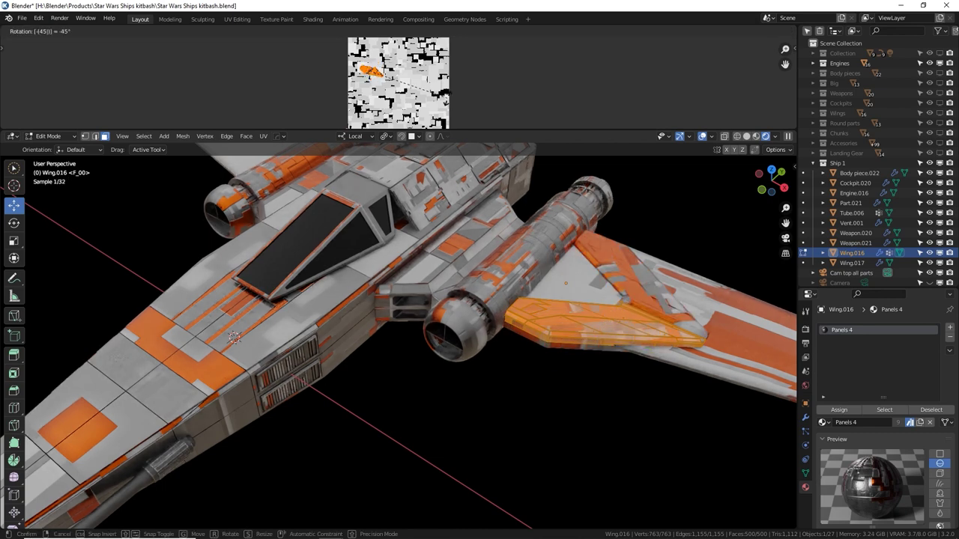
key(Return)
shift+middle_drag(605, 301, 547, 308)
scroll(546, 308, up, 2)
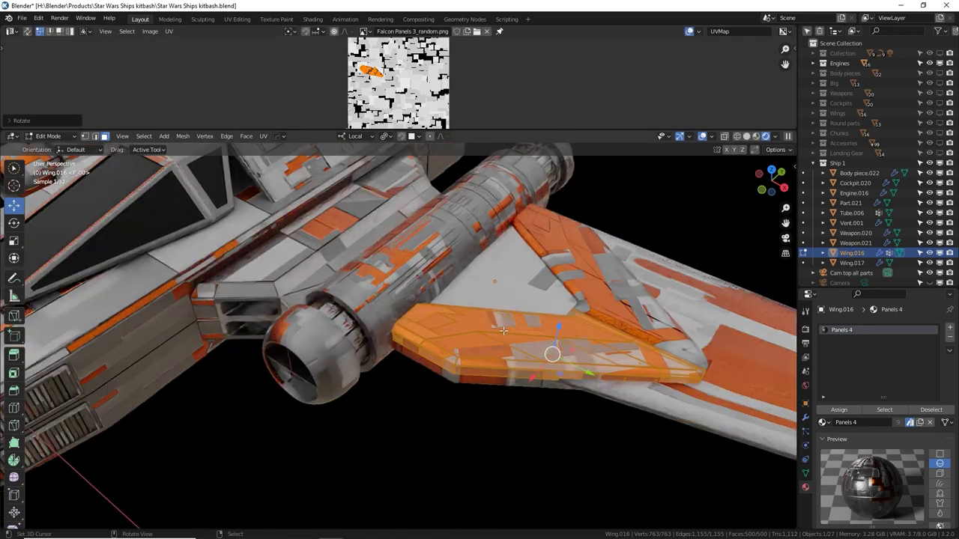
shift+middle_drag(570, 344, 390, 297)
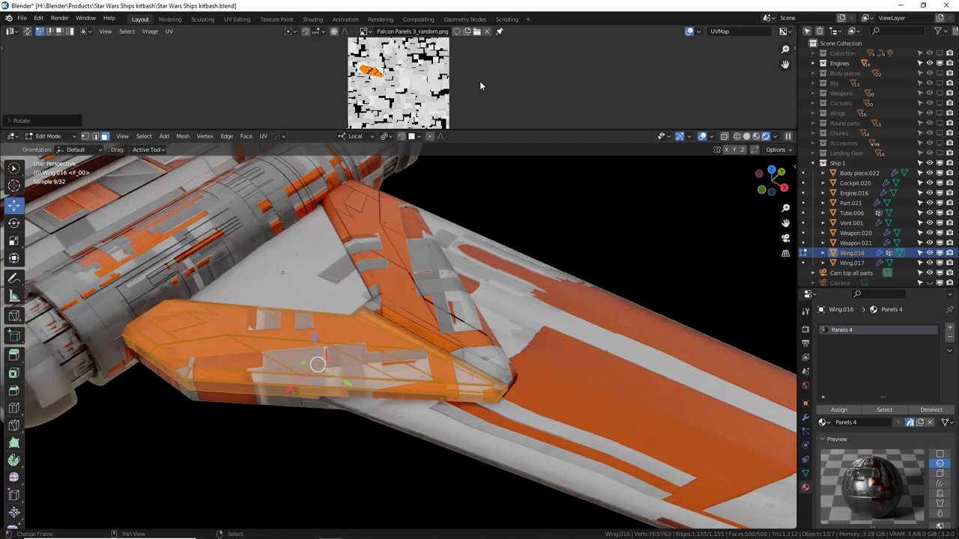
Step: Fine-tune the rotation of Wing.016's UVs from the top view to align the panel pattern with the plate's edges, and leave Edit Mode
key(KP_7)
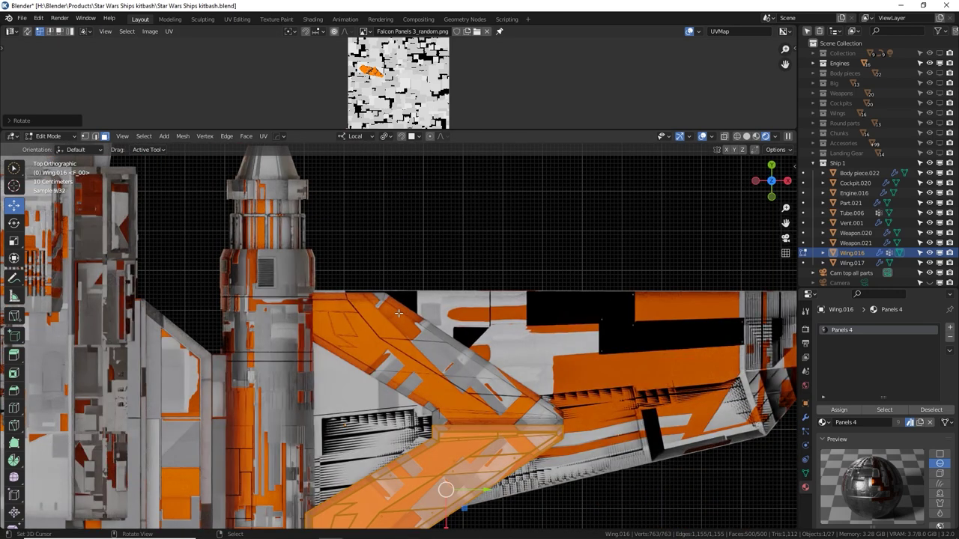
key(r)
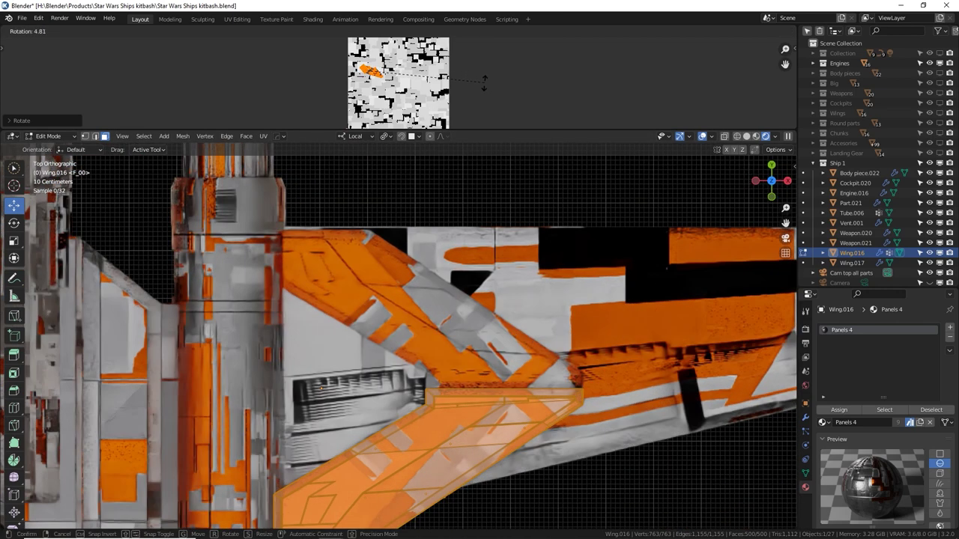
click(499, 47)
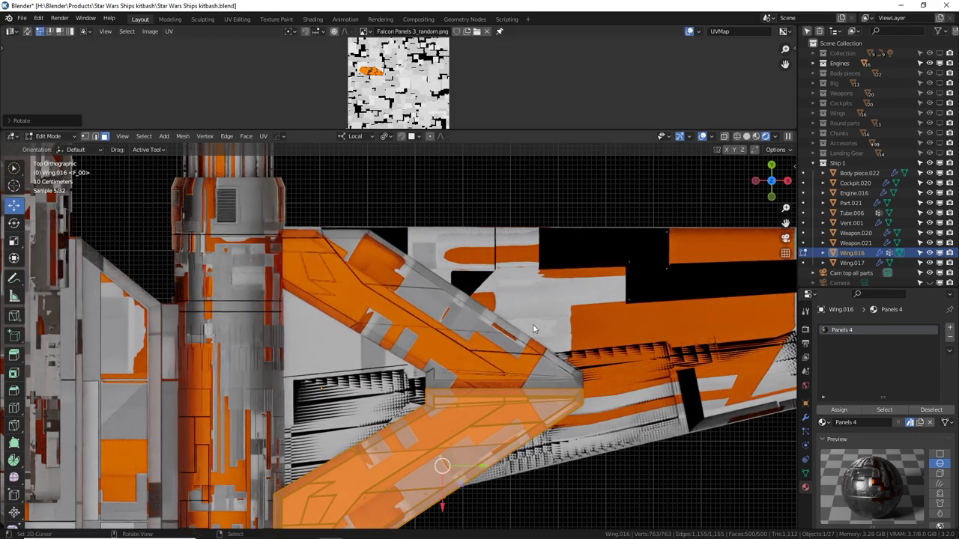
key(Tab)
scroll(526, 340, down, 2)
middle_drag(524, 341, 599, 333)
key(alt+a)
scroll(470, 292, down, 5)
Step: Add another Mirror modifier to Wing.016 with Body piece.022 as the mirror object and Y as the axis
click(462, 300)
click(805, 417)
click(854, 350)
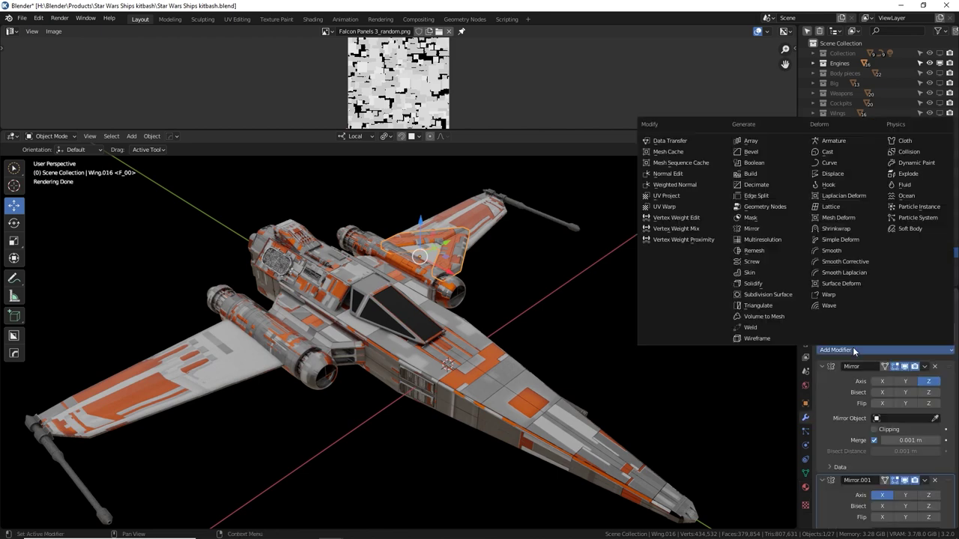
click(751, 229)
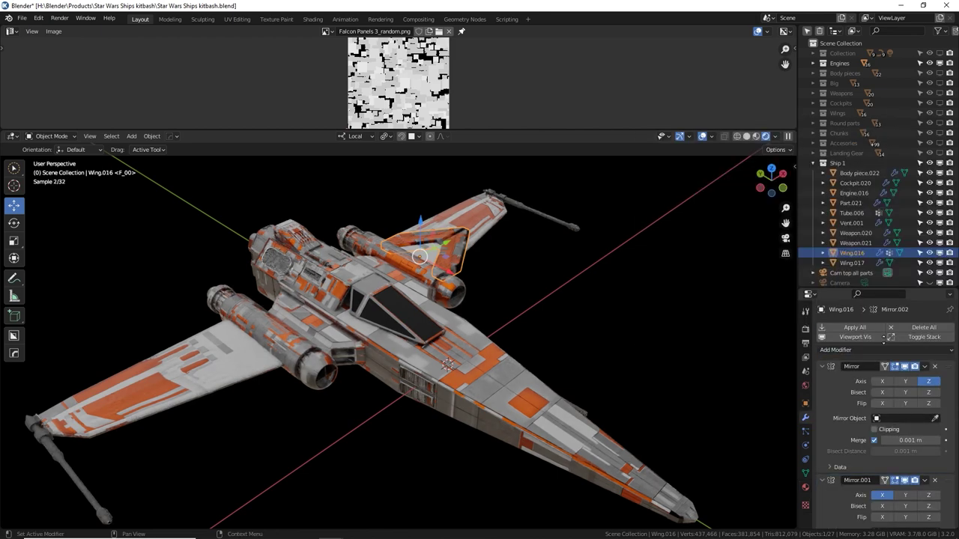
scroll(899, 464, down, 5)
click(936, 474)
click(455, 389)
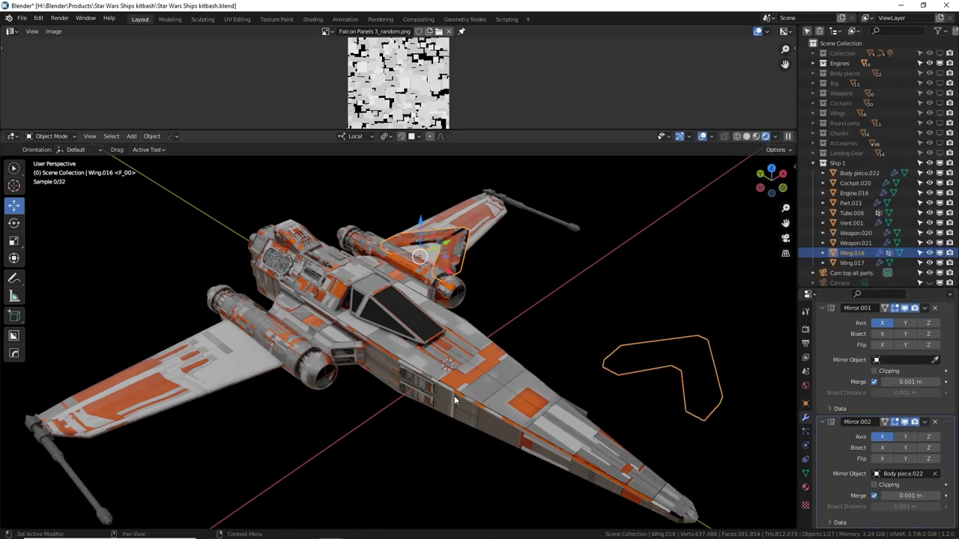
click(905, 437)
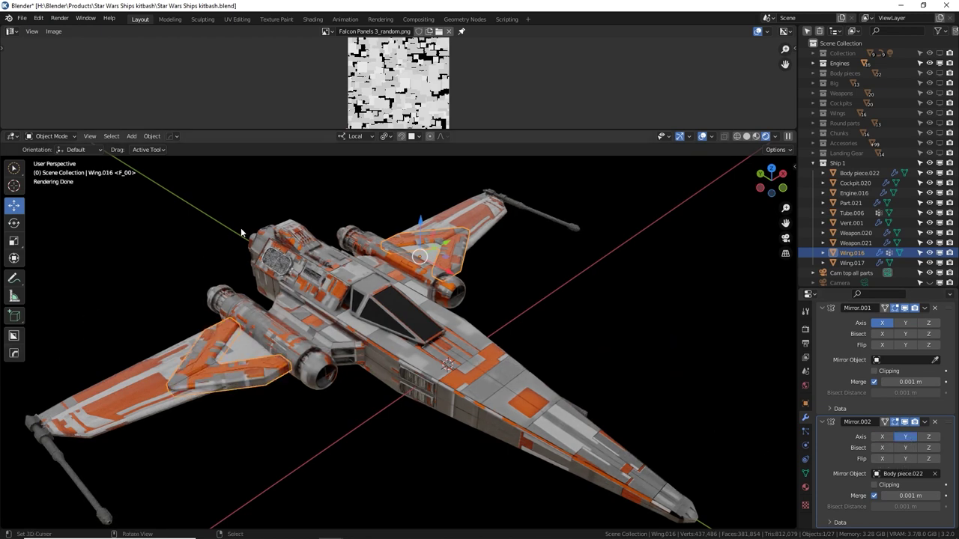
Step: Scale Wing.016 along its local Z axis to about 0.517 to make the plate thinner
middle_drag(364, 269, 514, 345)
key(s)
key(z)
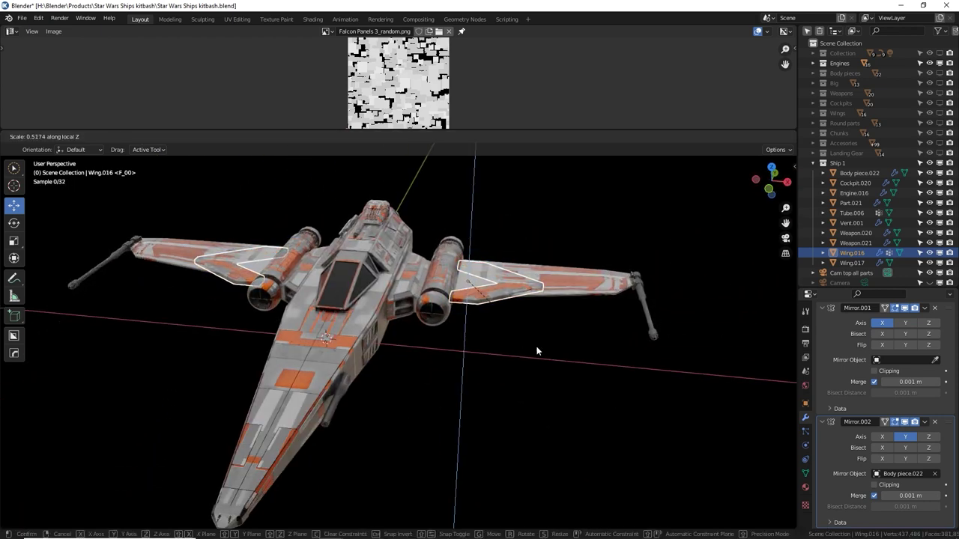
click(535, 349)
Step: Move only Wing.016's origin about -1.93 m along local Y to the side engine's centre in the front view
key(KP_1)
scroll(542, 320, down, 1)
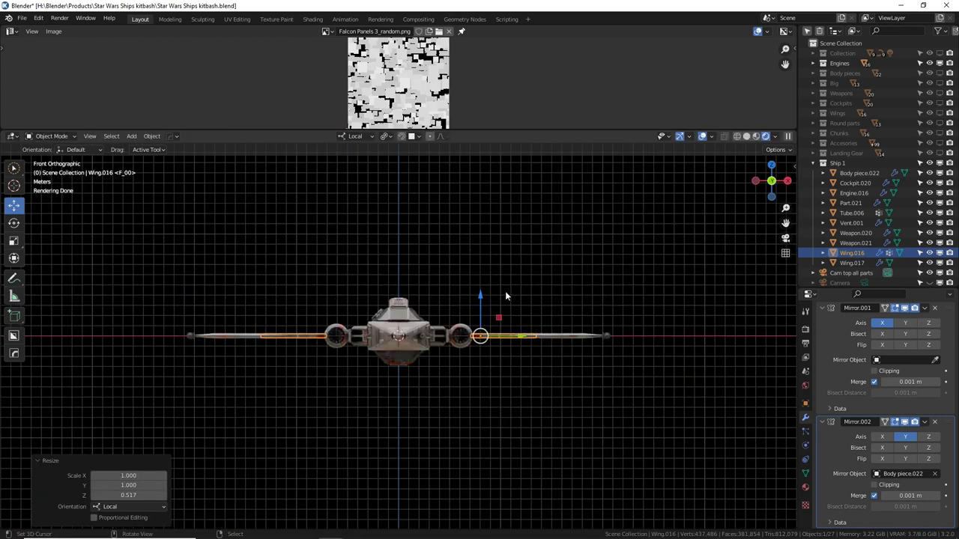
scroll(553, 360, up, 6)
shift+middle_drag(609, 385, 388, 378)
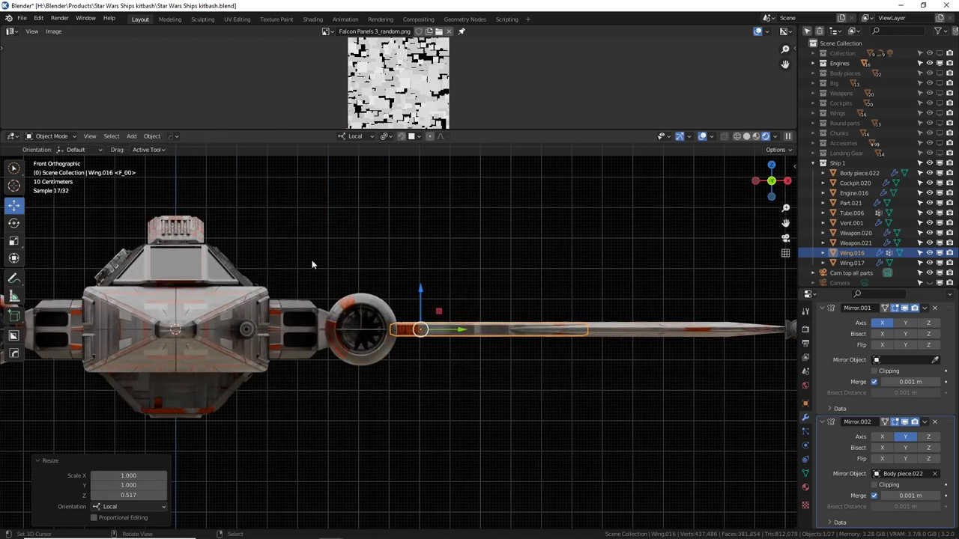
key(n)
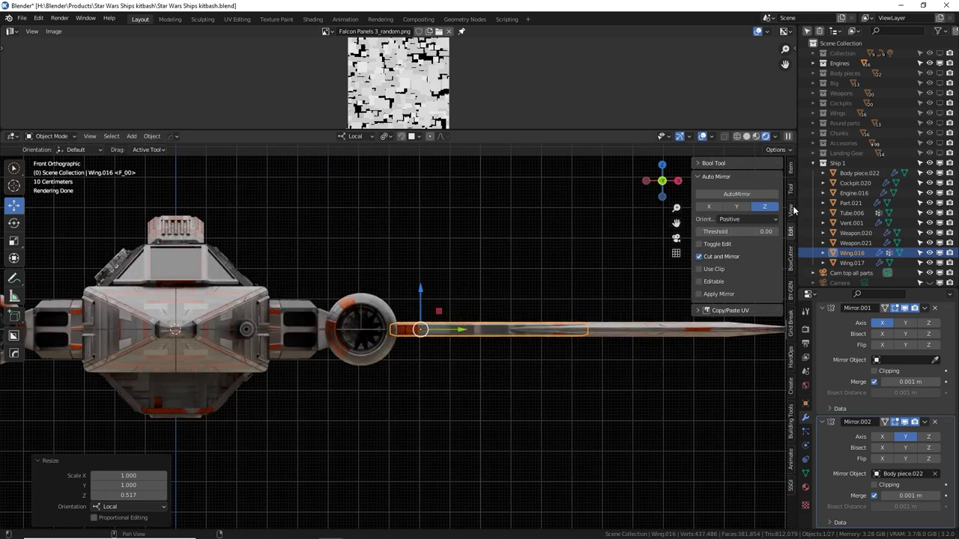
click(791, 188)
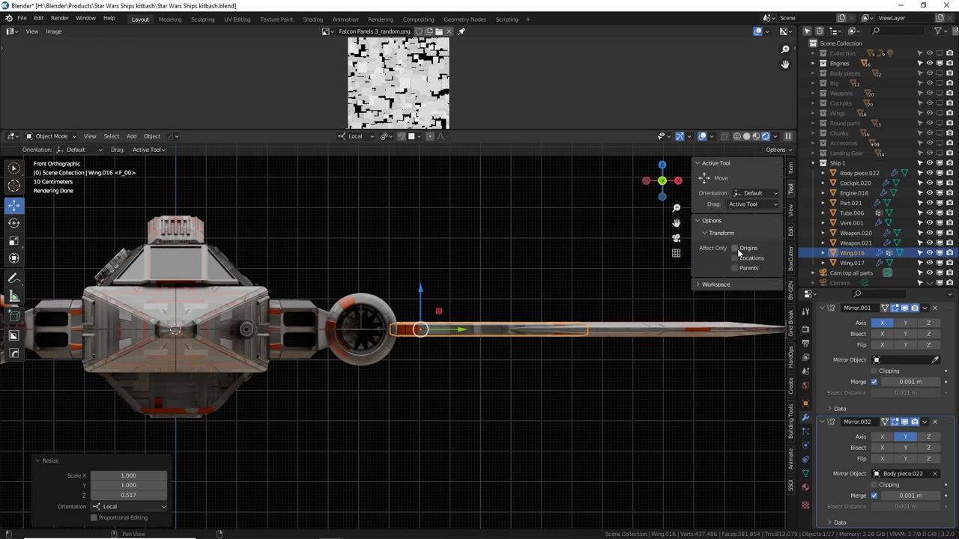
drag(465, 333, 361, 330)
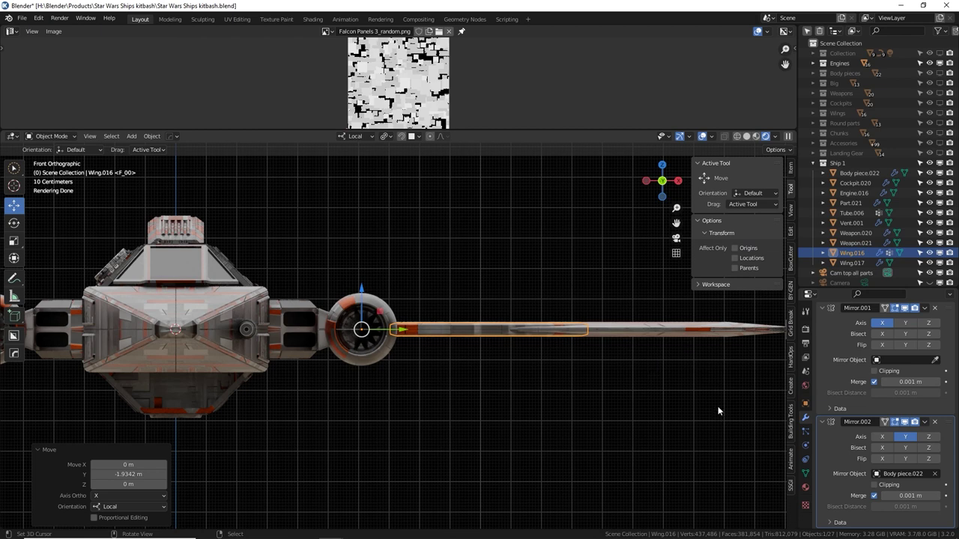
Step: Rotate Wing.016 by -31 degrees in the front view so the plates angle upward from the side engines
key(r)
click(569, 256)
scroll(445, 298, down, 3)
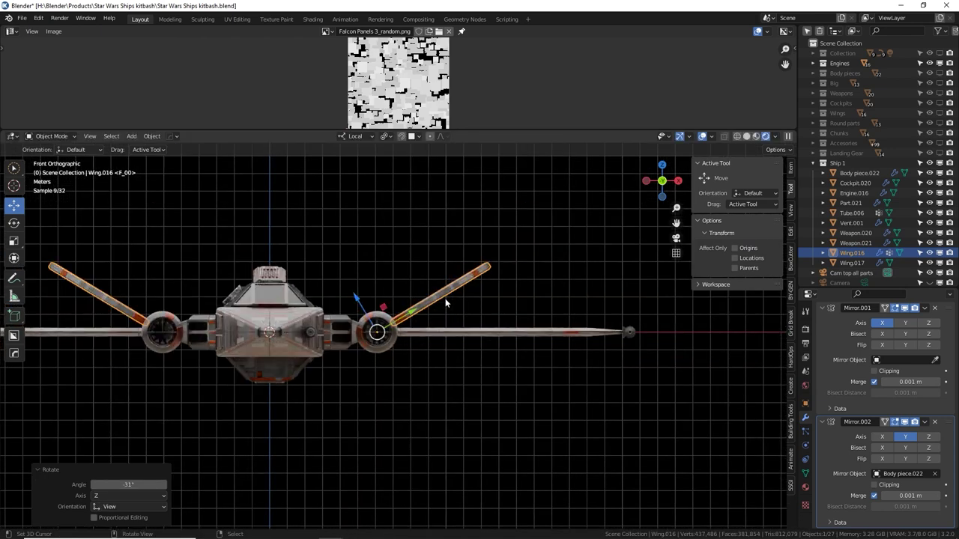
middle_drag(445, 298, 423, 337)
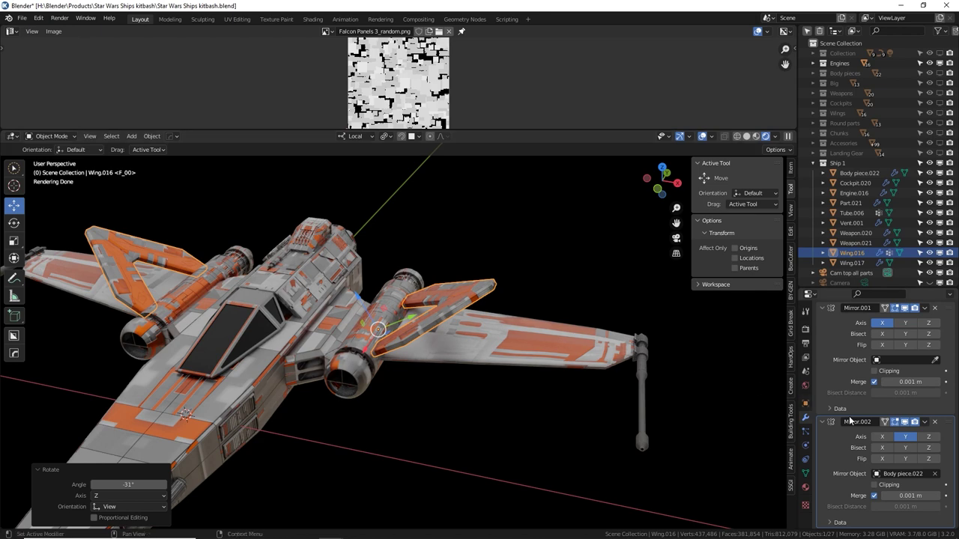
Step: Enable the Z axis in Wing.016's Mirror.002 modifier as well, then deselect the wing
click(929, 441)
key(alt+a)
mouse_move(419, 360)
middle_down()
mouse_move(560, 328)
mouse_move(602, 336)
mouse_move(569, 349)
mouse_move(471, 341)
mouse_move(523, 325)
mouse_move(432, 346)
middle_up()
Step: Reposition the cockpit canopy on the hull, scale it to 0.822 and lower it along its local Z axis
click(502, 313)
scroll(504, 315, up, 3)
scroll(432, 346, up, 4)
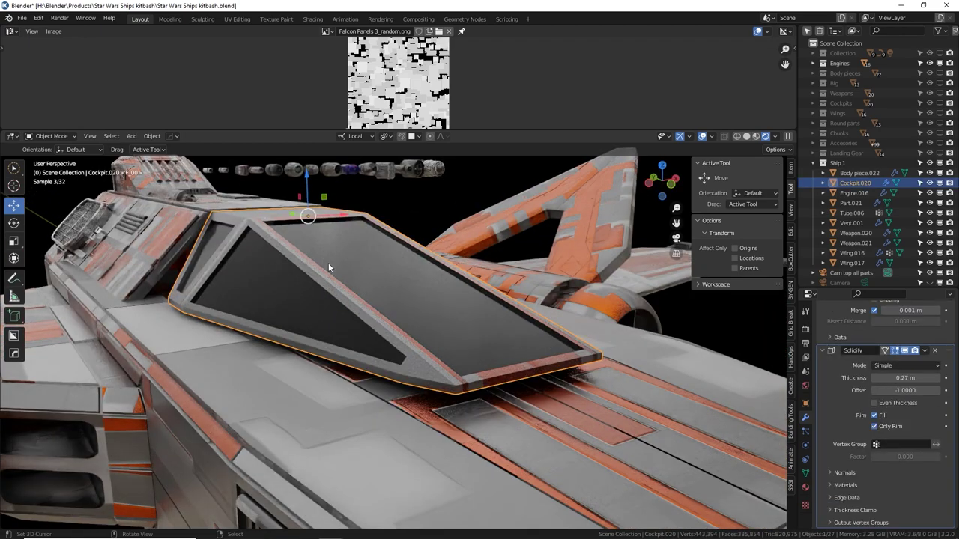
middle_drag(328, 263, 308, 244)
drag(340, 244, 302, 231)
key(z)
key(z)
click(299, 229)
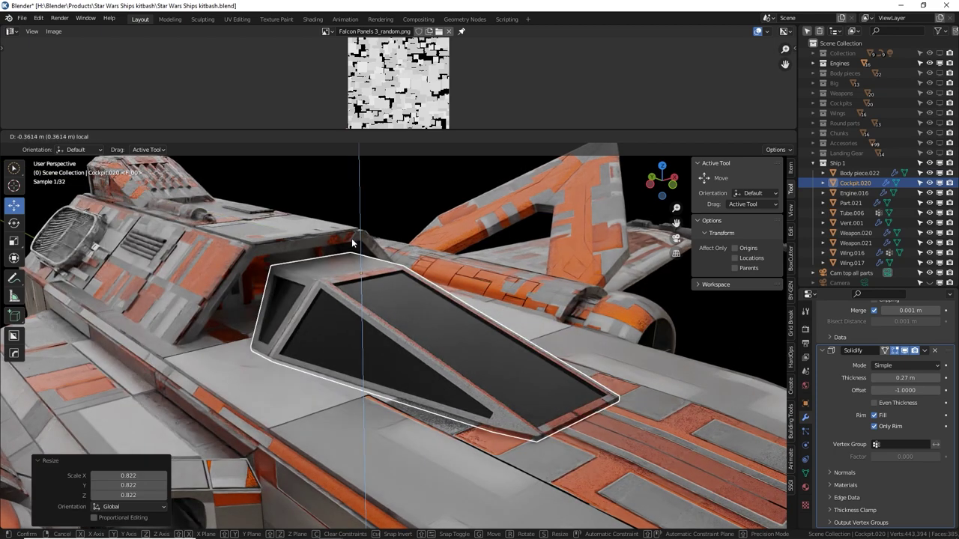
key(s)
click(440, 237)
key(g)
key(z)
key(z)
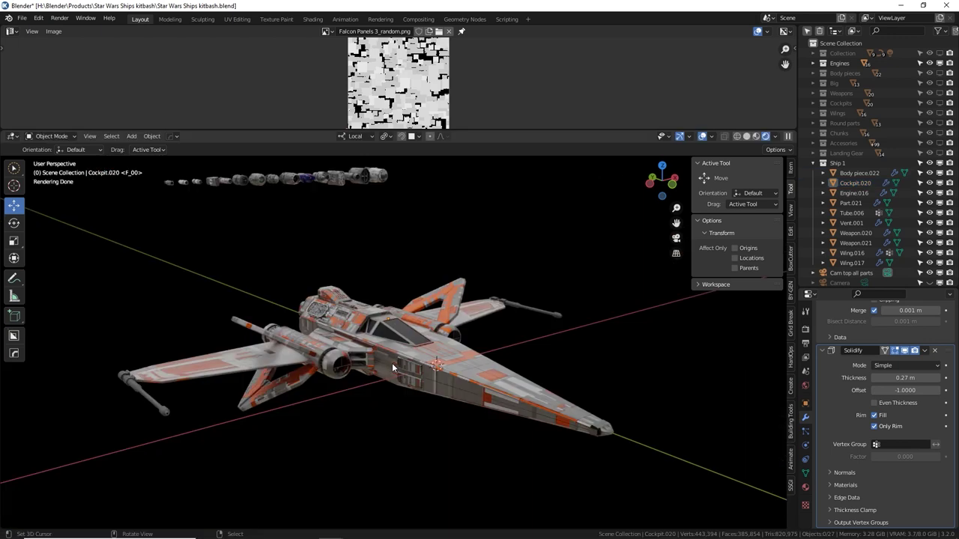
Step: Add a circle empty at the world origin and scale it uniformly to about 21.791 so it surrounds the ship
click(391, 363)
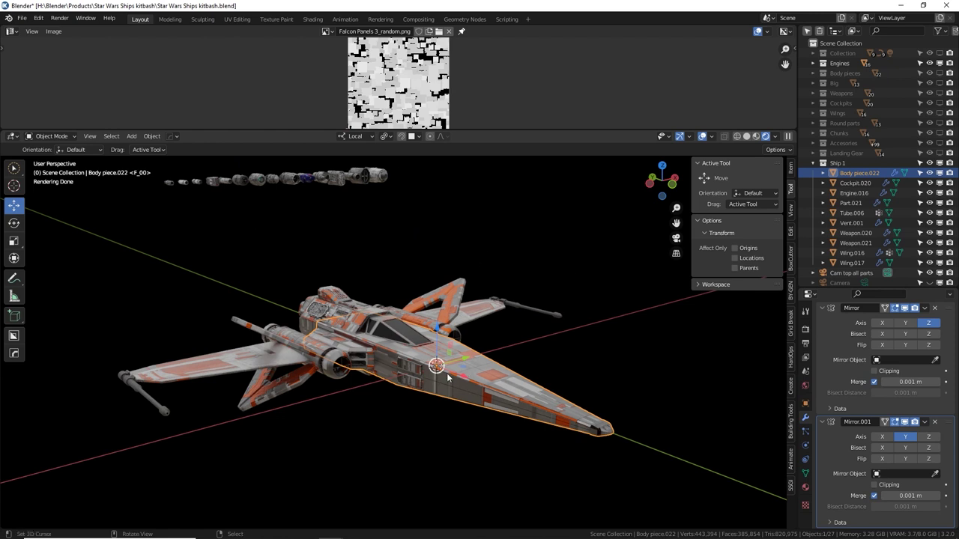
key(shift+a)
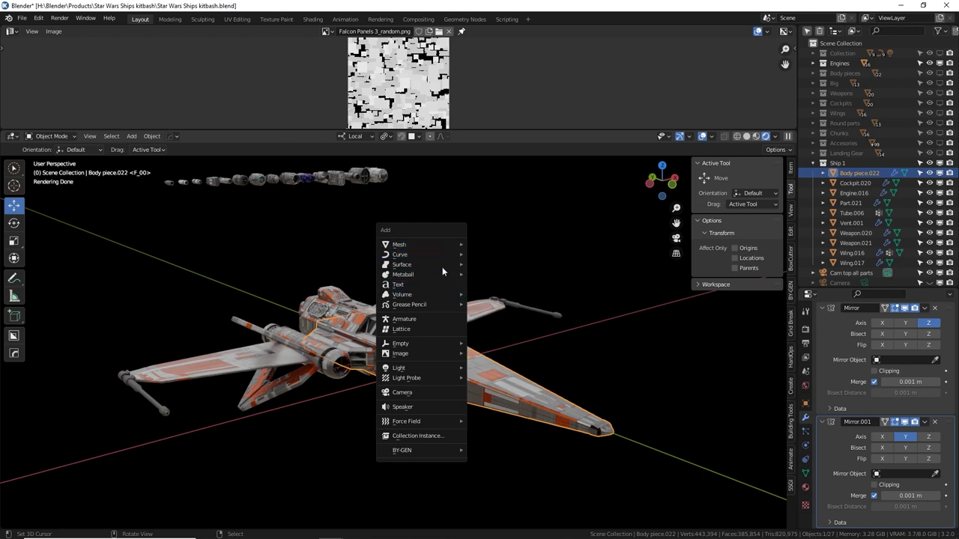
mouse_move(452, 344)
click(491, 376)
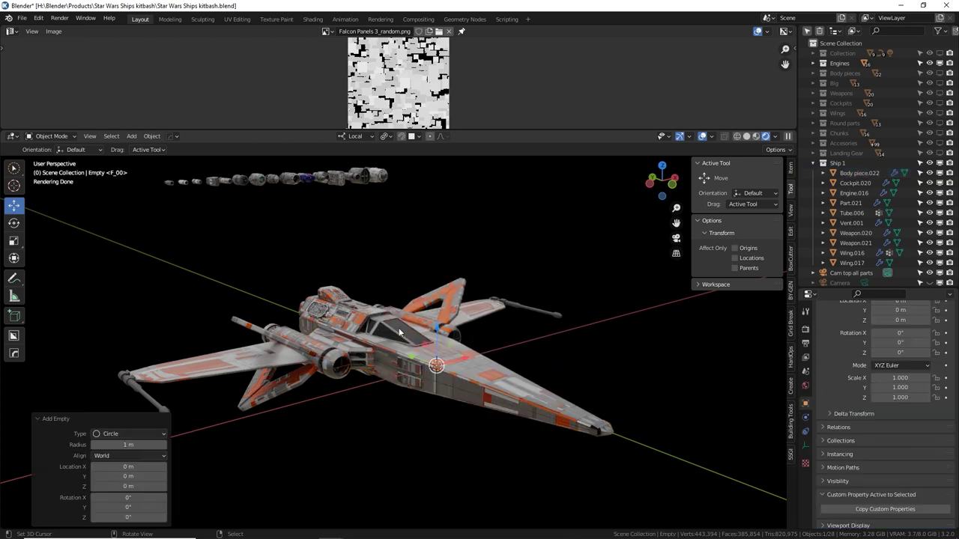
key(s)
click(611, 263)
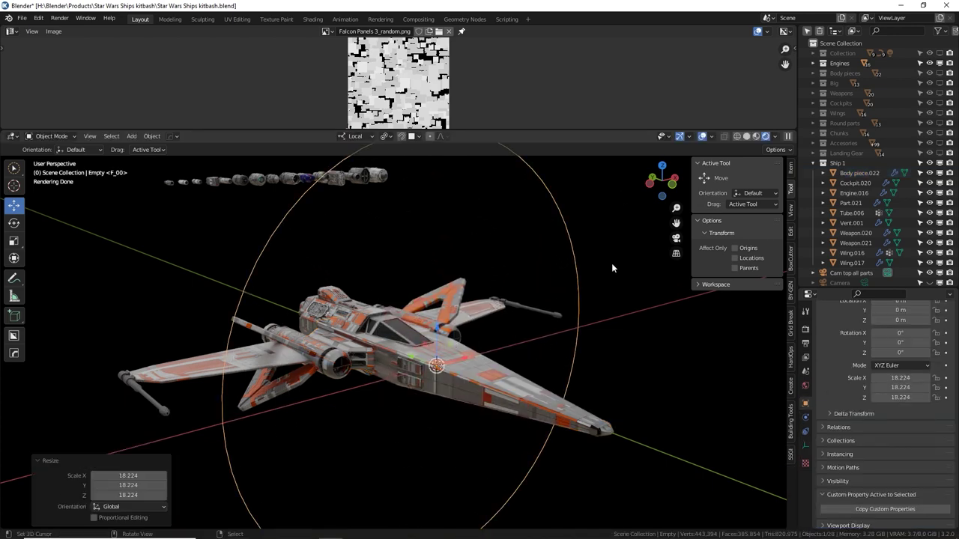
scroll(592, 264, down, 2)
middle_drag(578, 263, 560, 256)
key(s)
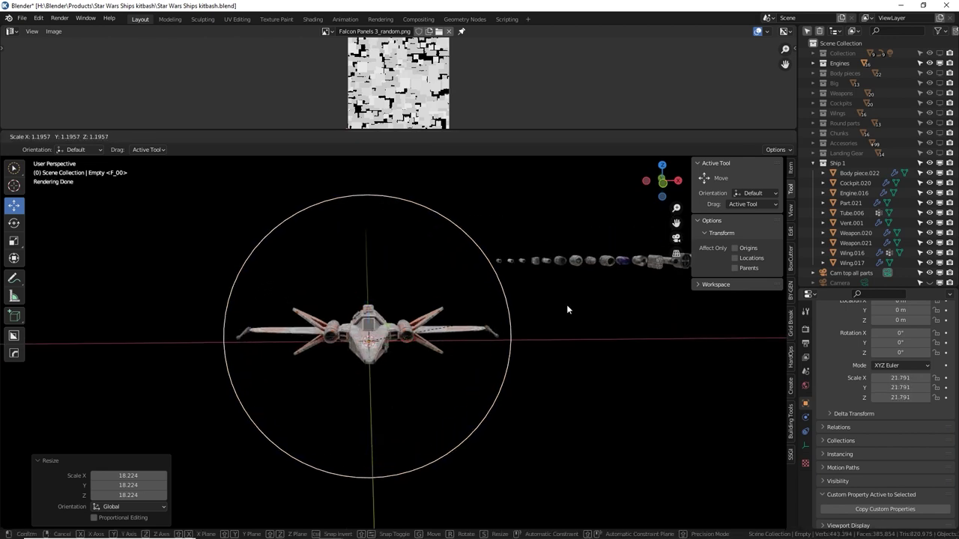
click(517, 309)
Step: Move the circle empty about 11.65 m along its local Y axis toward the rear of the ship
middle_drag(518, 308, 559, 309)
middle_drag(259, 304, 334, 314)
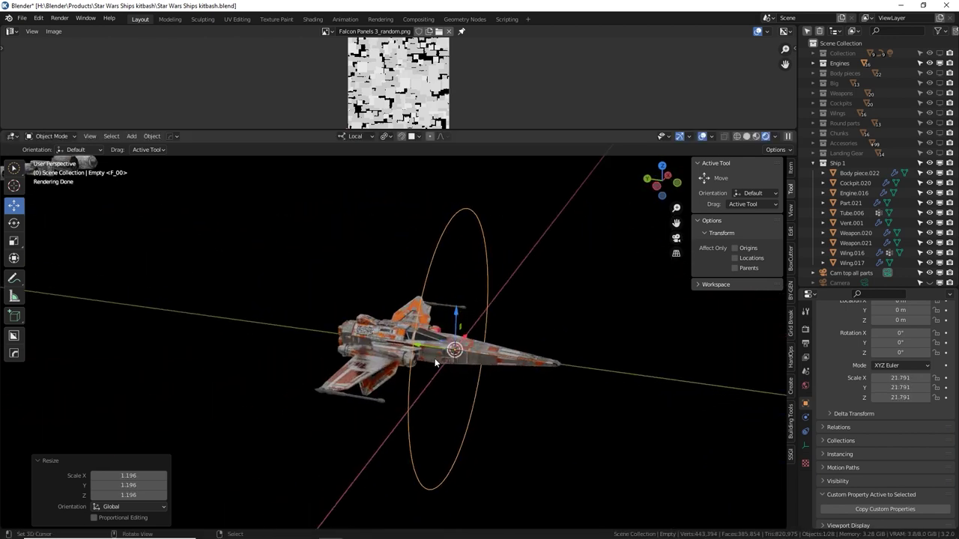
drag(415, 346, 350, 333)
middle_drag(352, 334, 421, 339)
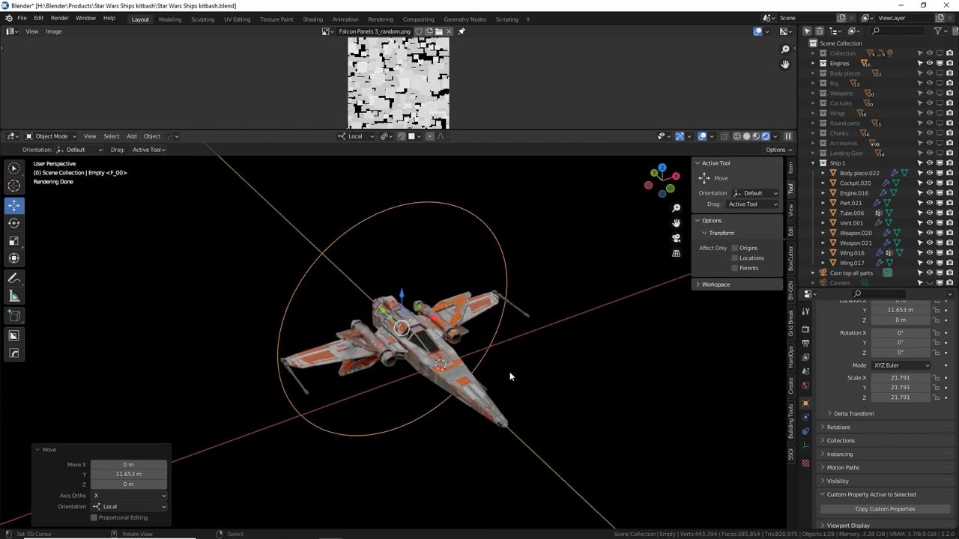
Step: Select all ship parts with the circle empty as the active object and parent them to it as Object
drag(582, 469, 278, 271)
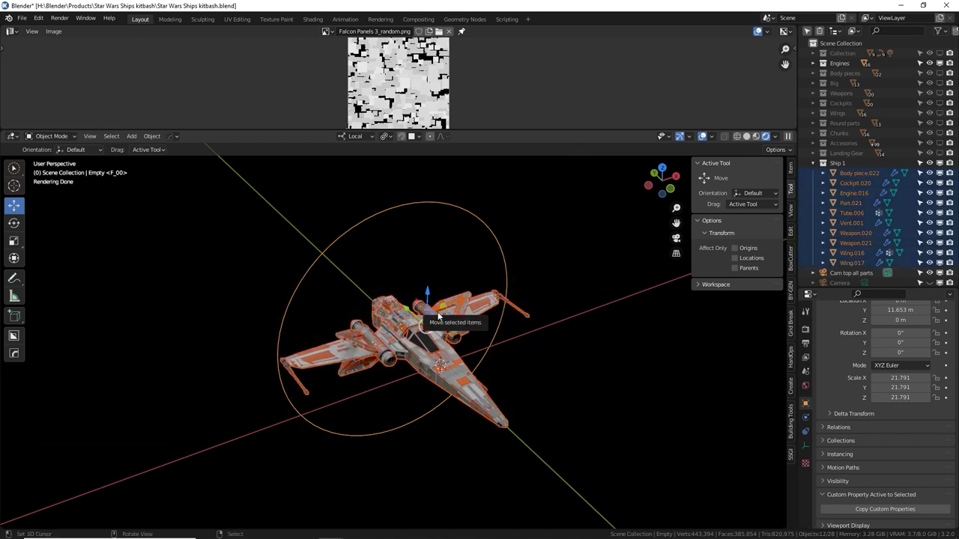
key(ctrl+p)
click(439, 313)
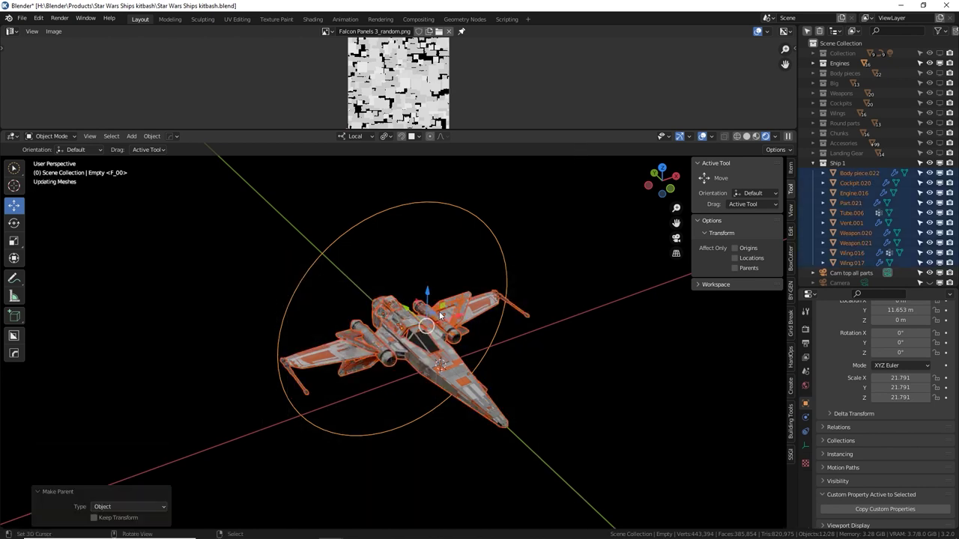
Step: Select only the circle empty and try freely rotating and moving it with the parented ship
drag(466, 213, 273, 232)
key(ctrl+z)
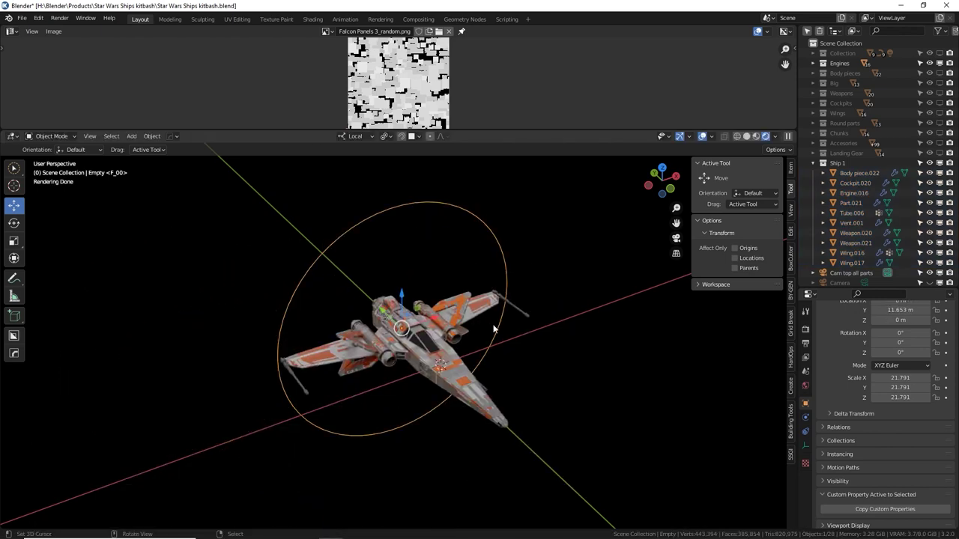
key(r)
key(r)
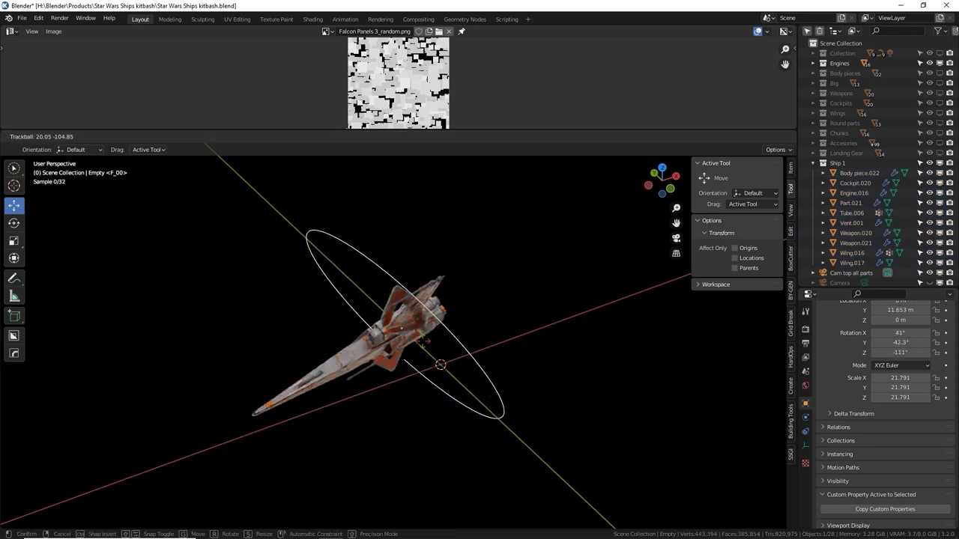
key(Escape)
key(g)
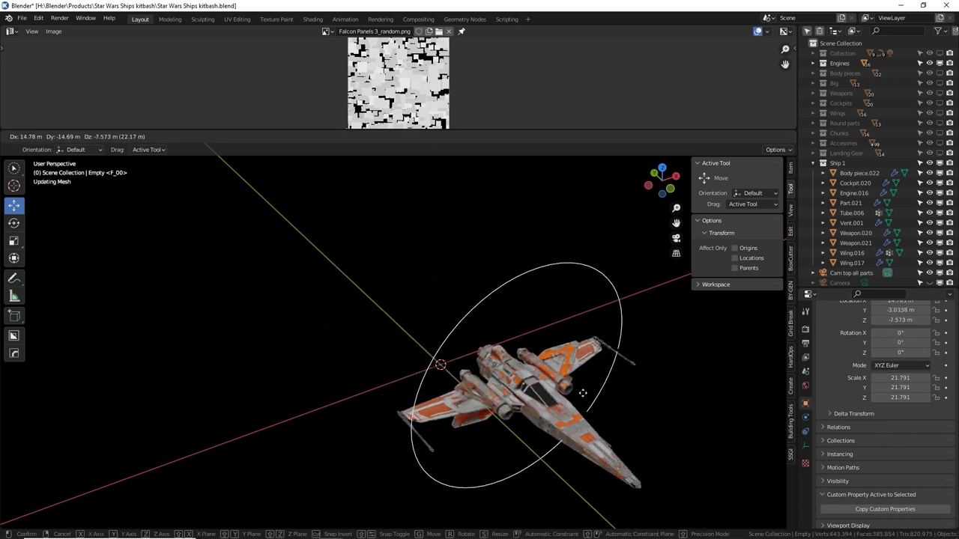
key(Escape)
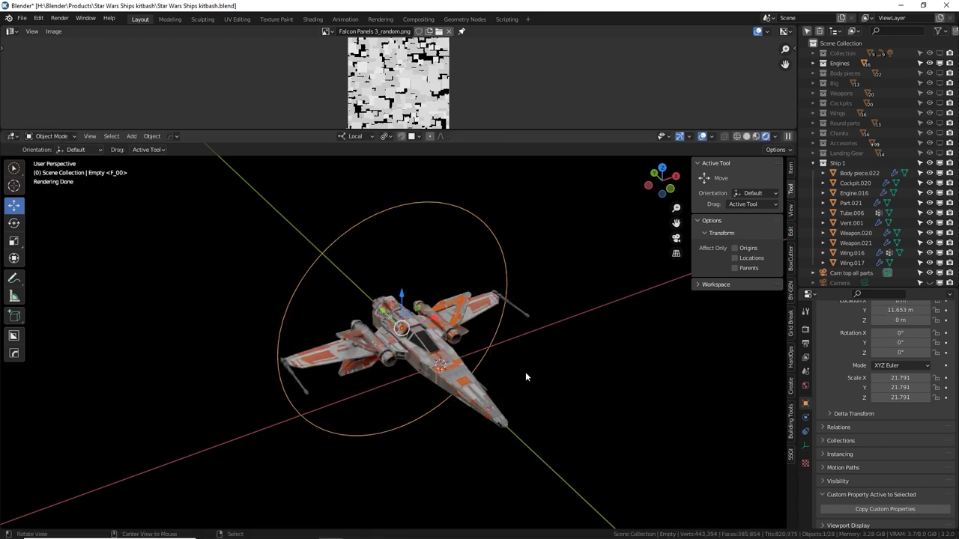
Step: Clear the empty's location to the world origin, try a free rotation and clear that rotation
key(alt+g)
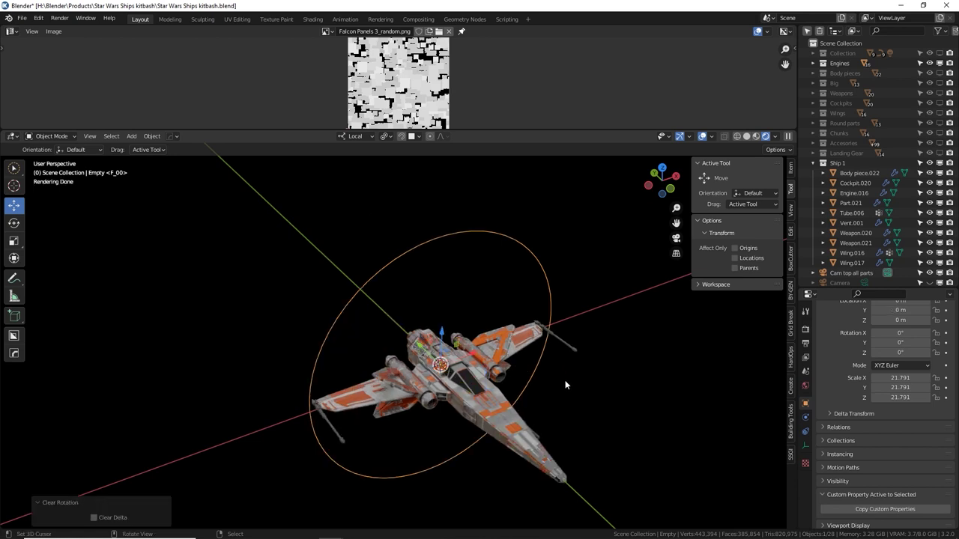
key(r)
key(r)
click(505, 397)
key(alt+r)
middle_drag(502, 376, 552, 348)
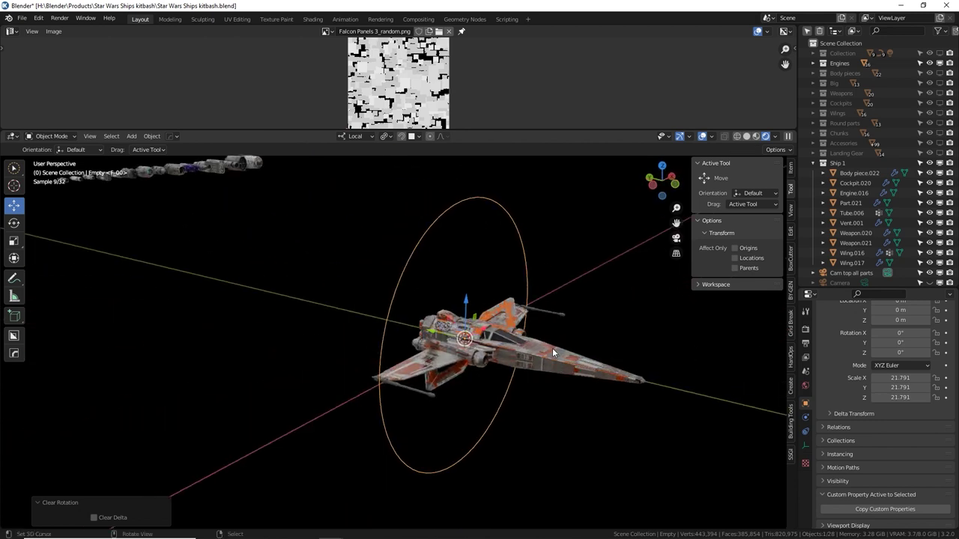
Step: Move the circle empty into the Ship 1 collection
key(m)
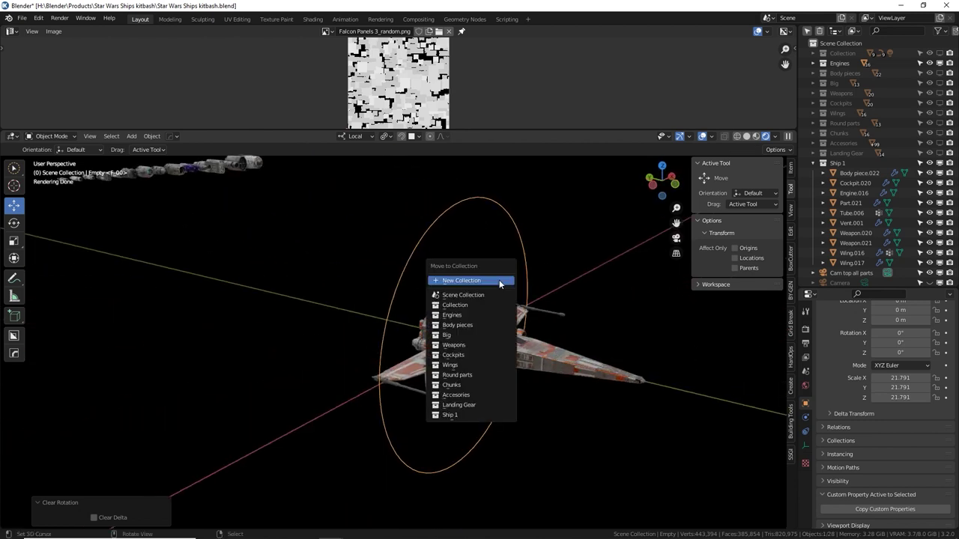
click(483, 415)
shift+middle_drag(497, 326, 454, 352)
key(b)
key(Escape)
Step: Box-select the whole ship together with its empty, move everything into the Ship 1 collection and deselect
right_click(416, 365)
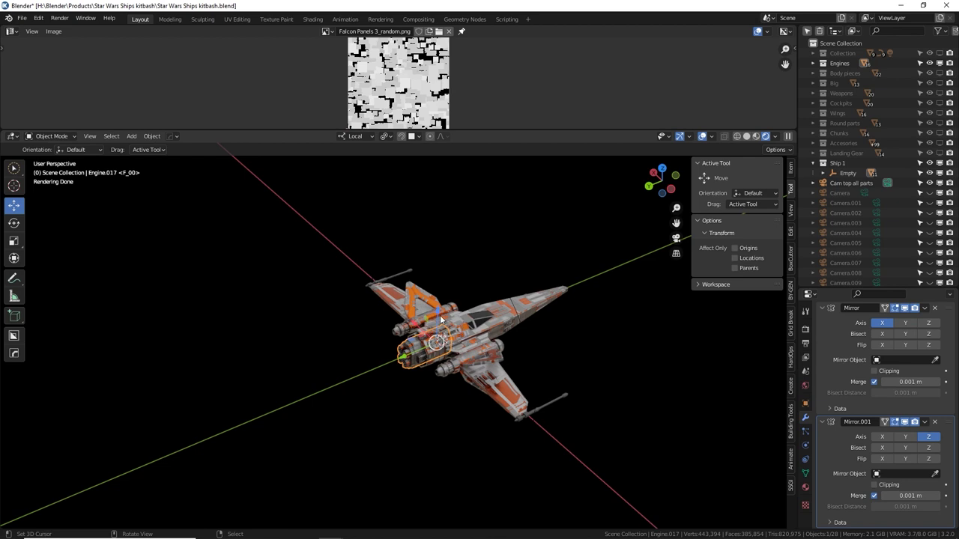
key(b)
drag(310, 257, 610, 435)
key(m)
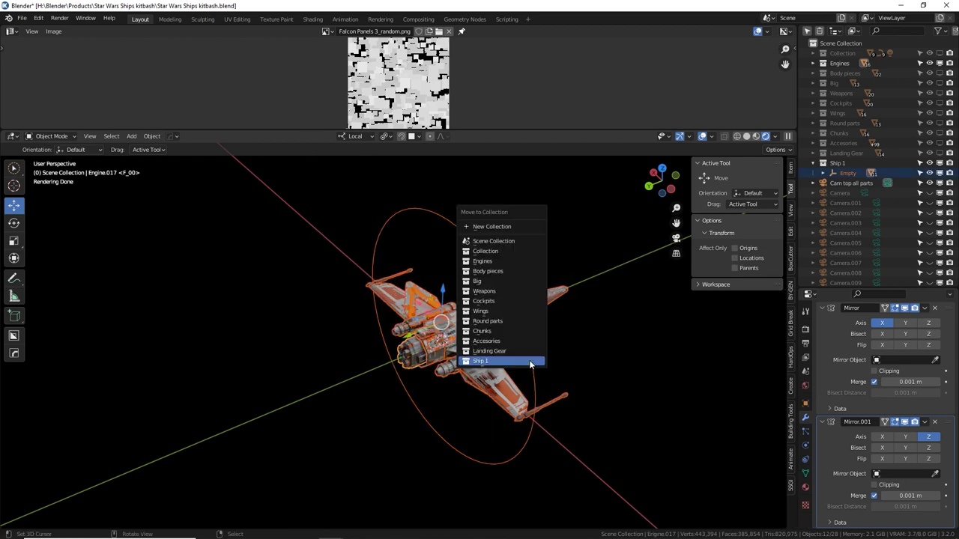
click(528, 363)
key(alt+a)
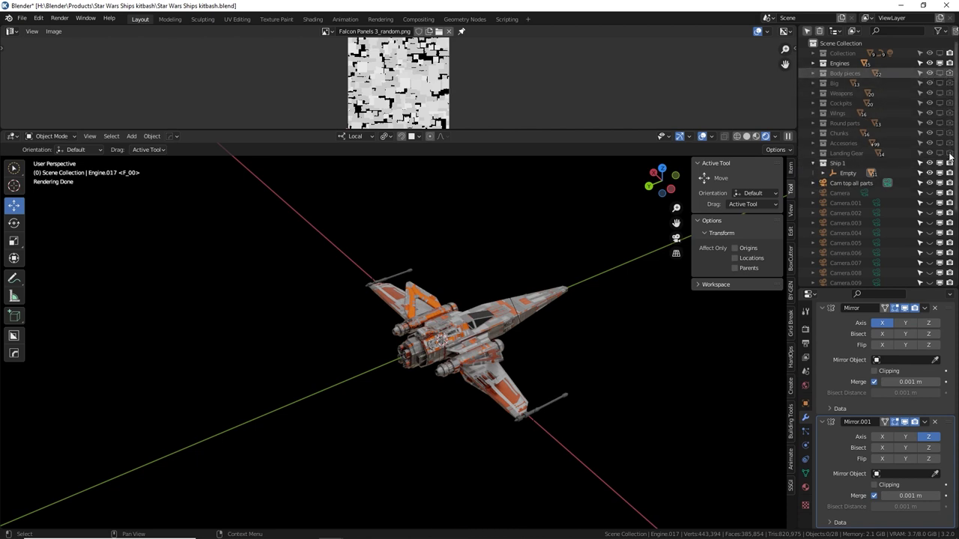
Step: Disable the Engines collection in viewports, and expand the collection named Collection and enable it in viewports
click(939, 63)
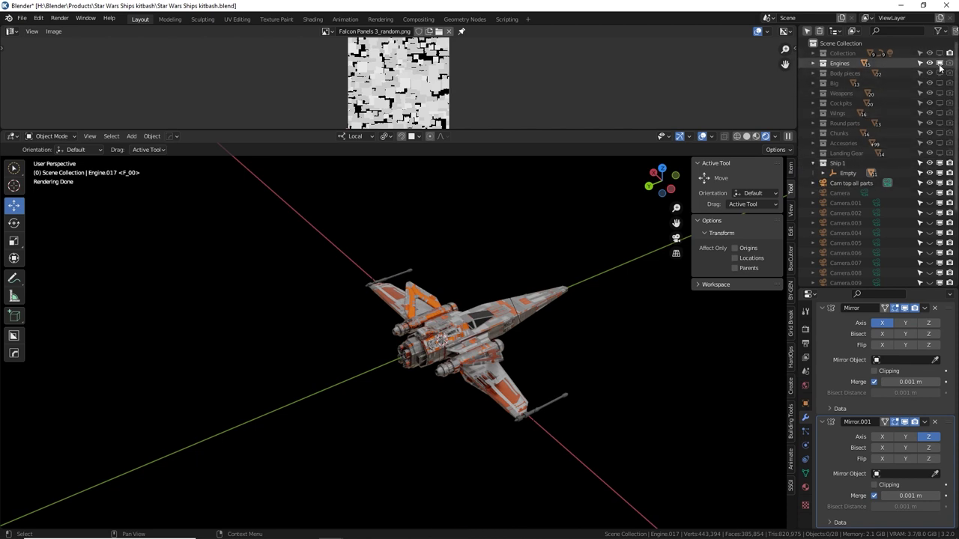
click(813, 53)
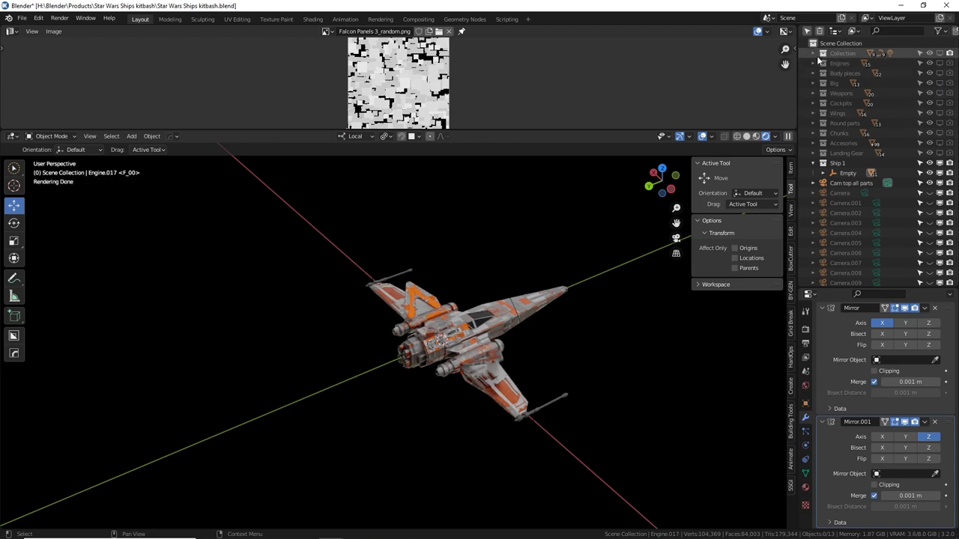
click(940, 53)
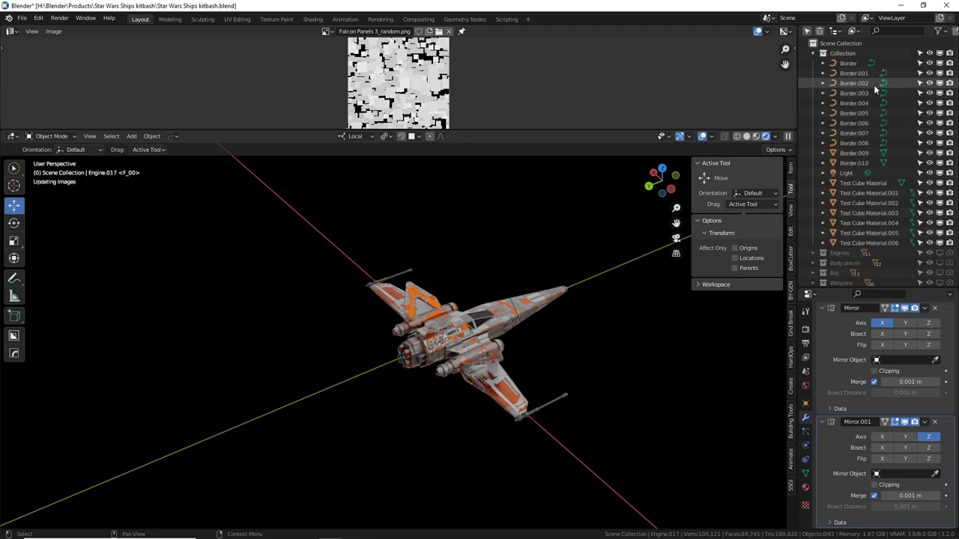
Step: Disable rendering for all the Border objects, from Border to Border.010
middle_drag(637, 176, 394, 199)
drag(949, 66, 950, 154)
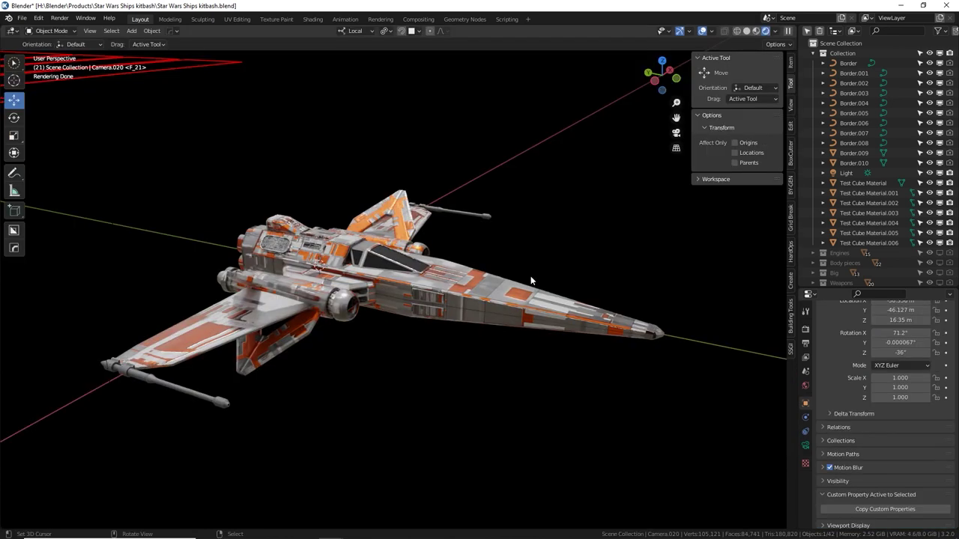
Step: Select Camera.020 and align it to the current three-quarter view of the ship
right_click(511, 204)
mouse_move(365, 196)
middle_down()
mouse_move(352, 195)
mouse_move(367, 197)
middle_up()
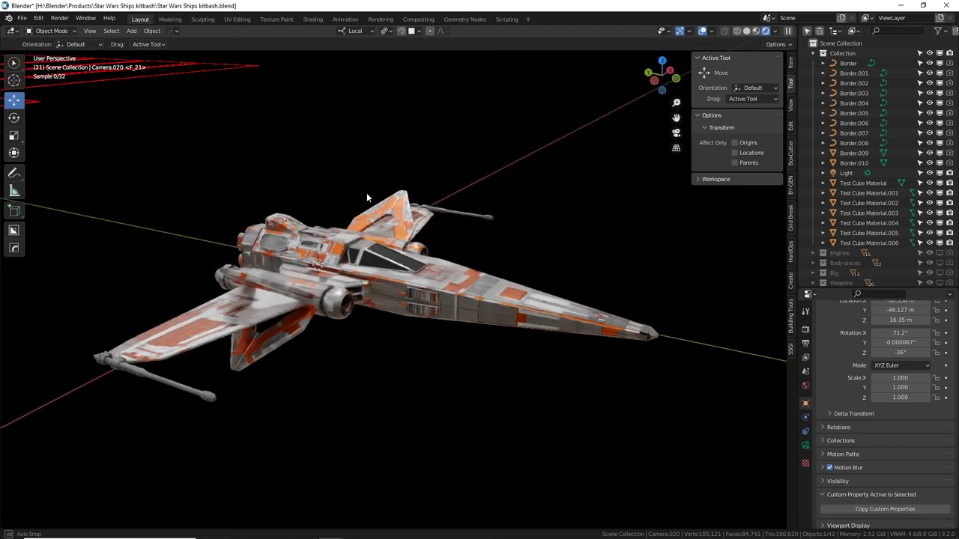
key(ctrl)
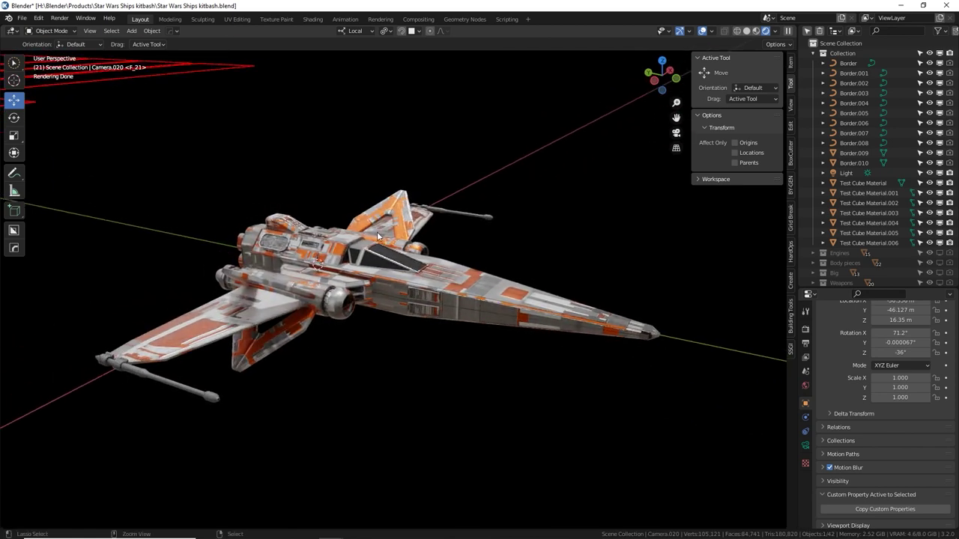
key(ctrl+alt+KP_0)
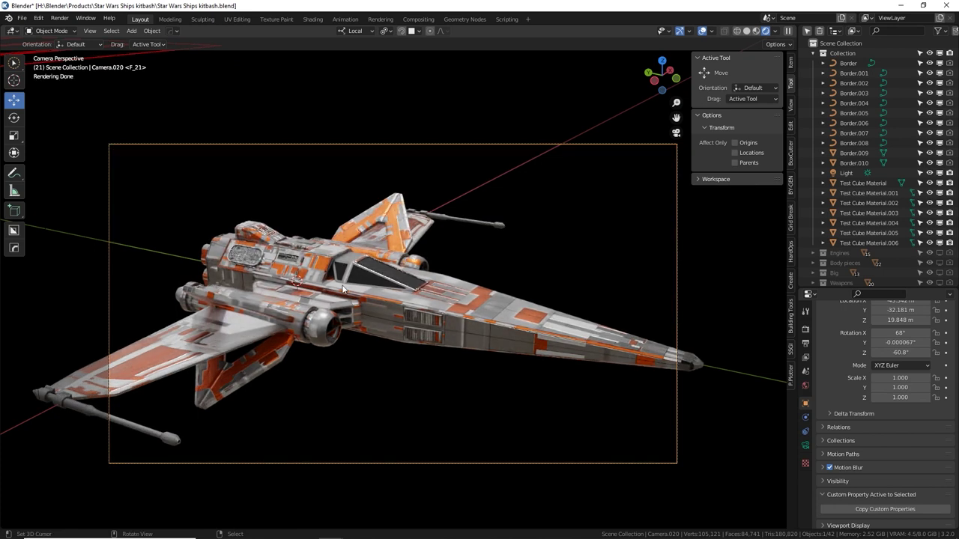
Step: Move Camera.020 back 19.885 m along its local Z axis so the entire ship fits inside the frame
key(g)
key(z)
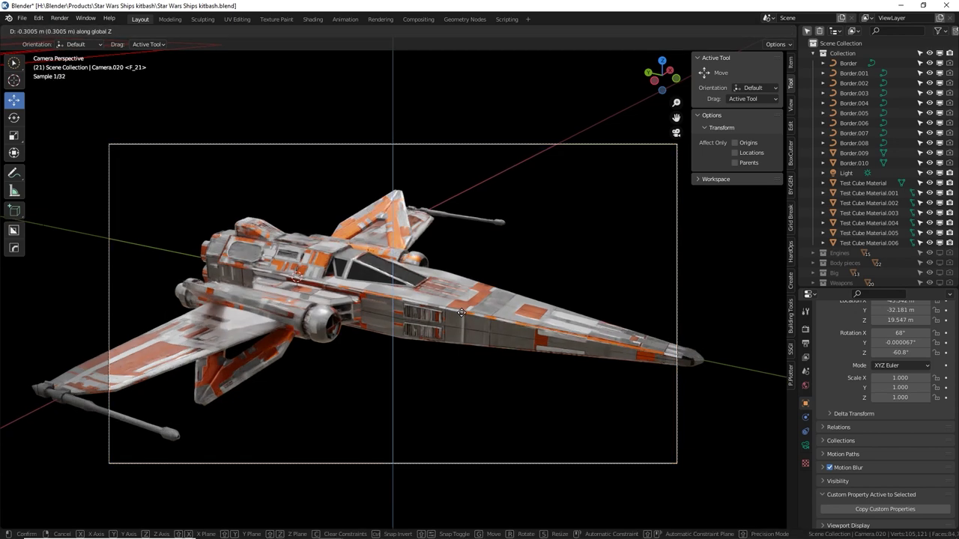
key(z)
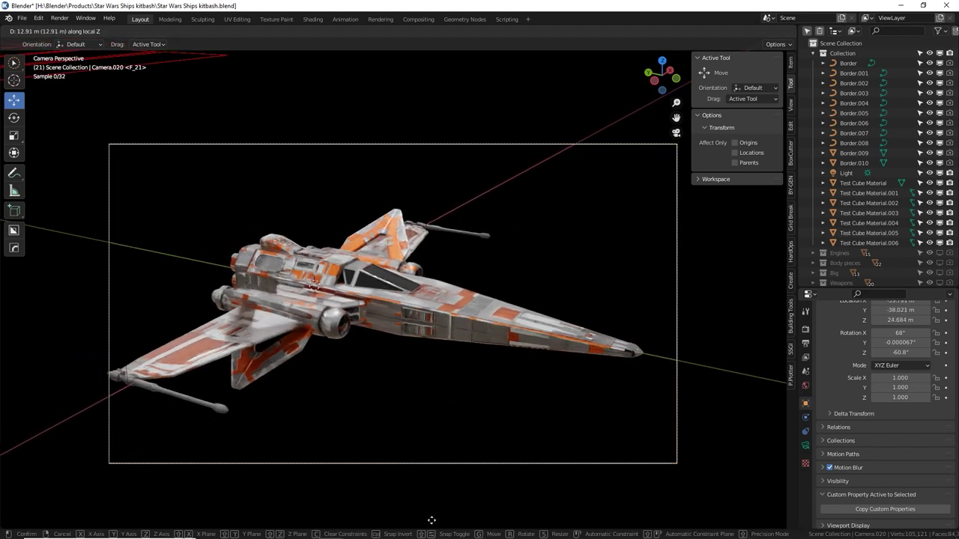
click(436, 76)
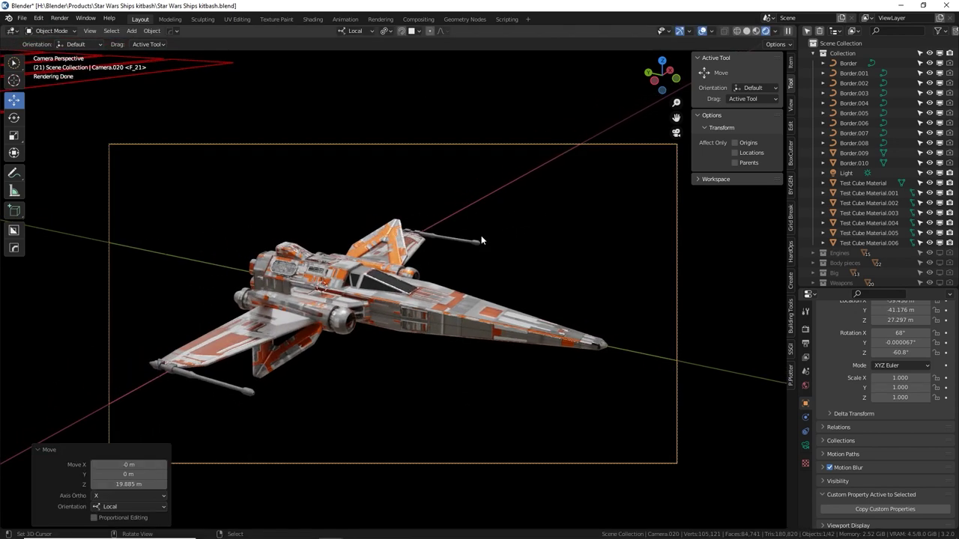
Step: Render the ship through Camera.020 and close the render result
key(F12)
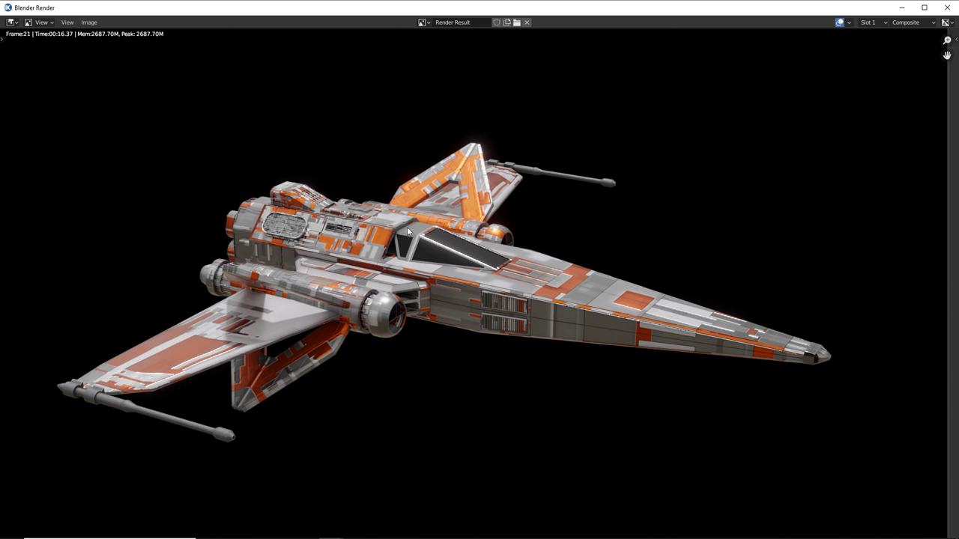
key(Escape)
Step: Remove the castel_st_angelo_roof image from the world and disconnect the environment texture from the background color
click(806, 386)
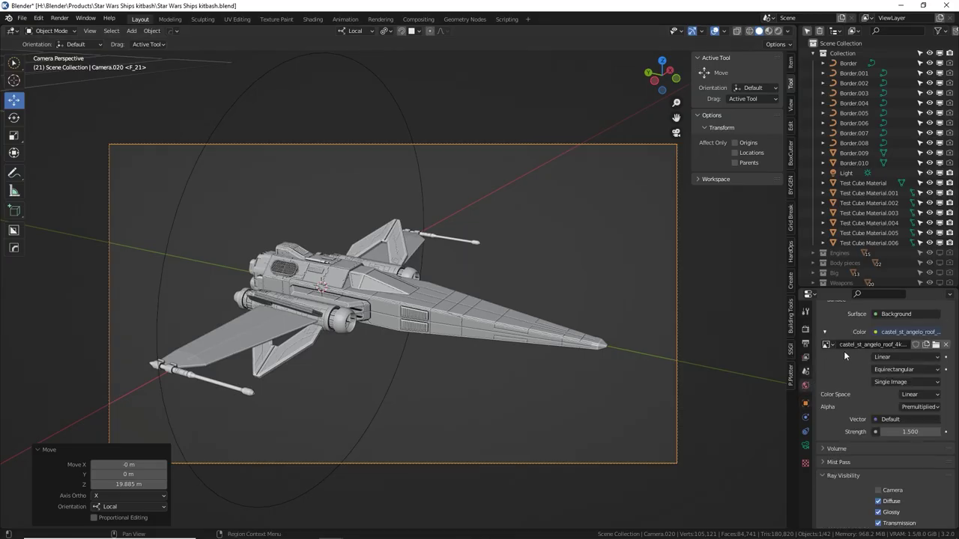
scroll(836, 357, up, 1)
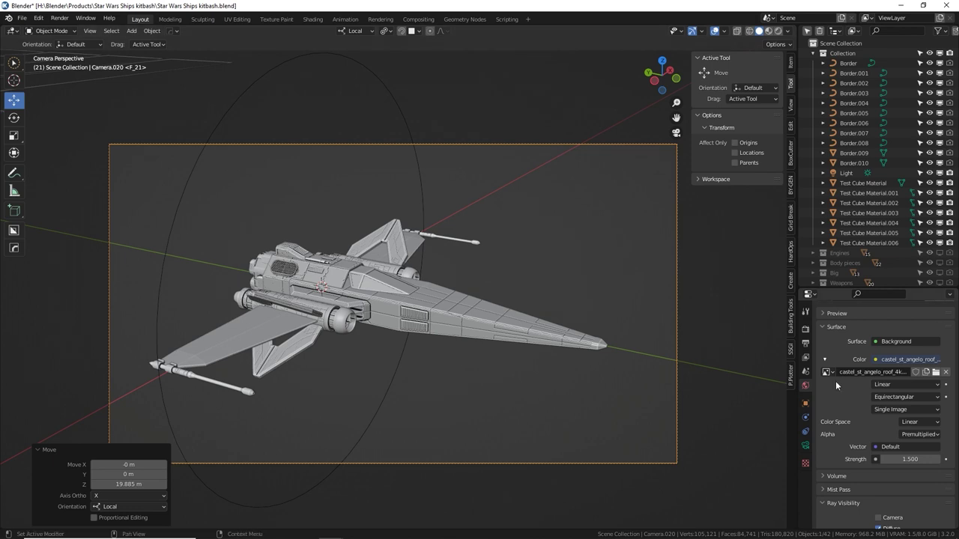
click(946, 375)
click(906, 359)
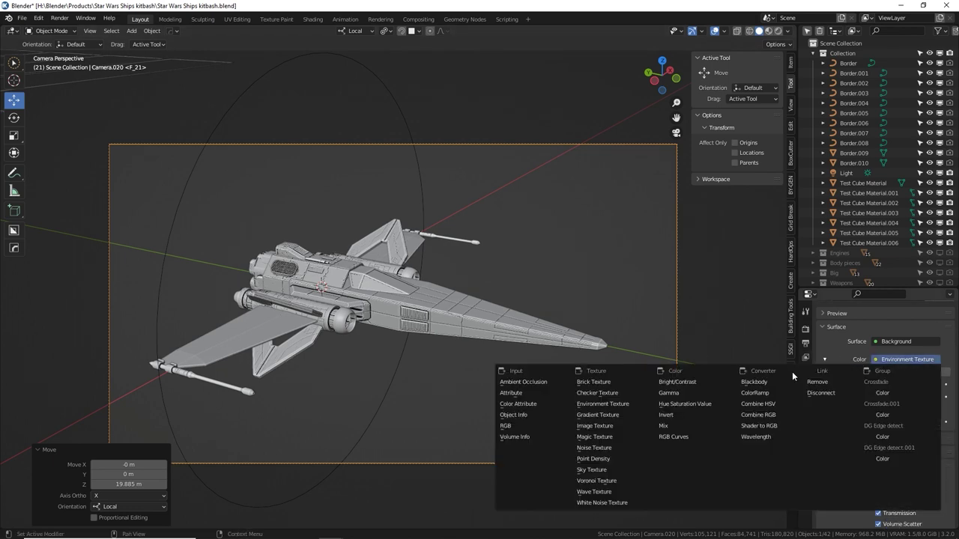
click(822, 393)
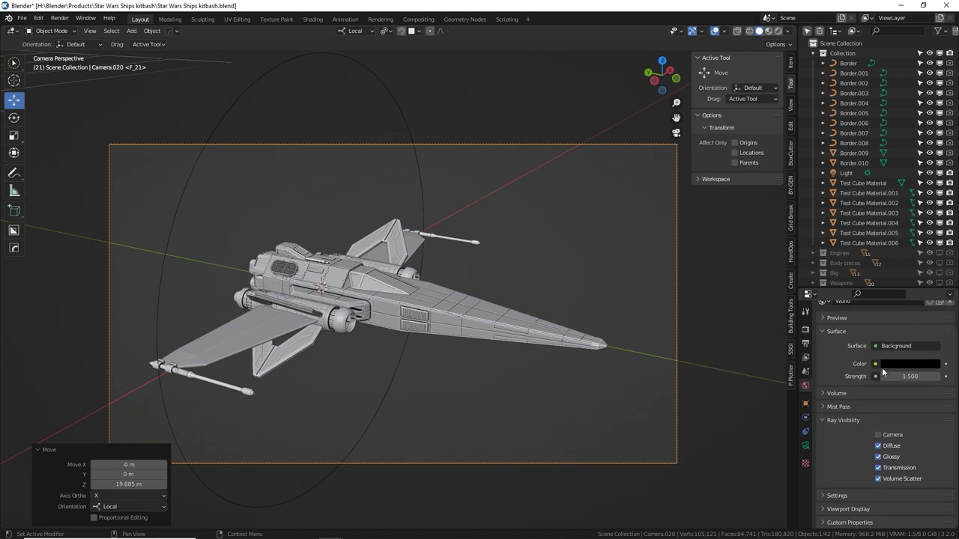
Step: Preview the ship in rendered shading and trackball-rotate the Light sun by about -53.3° and 143°
click(846, 173)
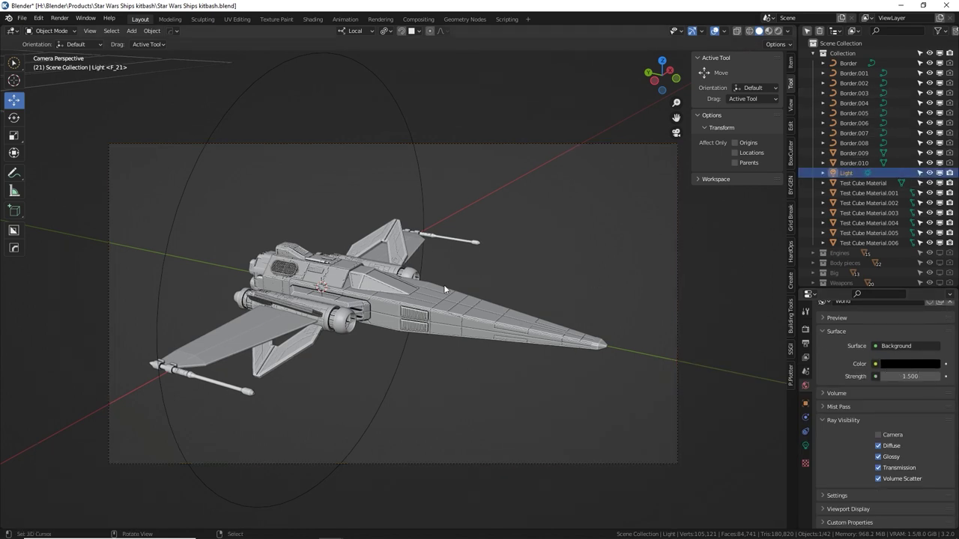
click(778, 31)
scroll(503, 277, up, 1)
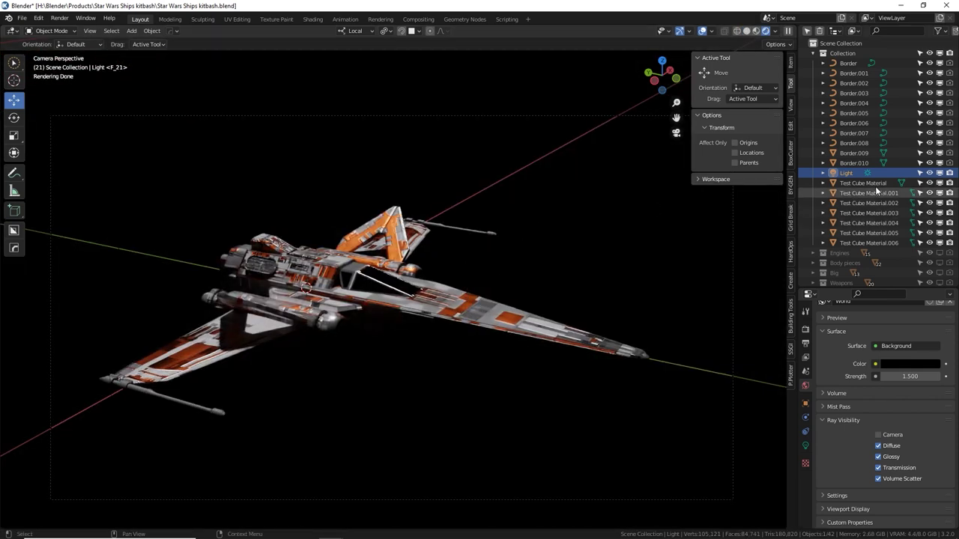
click(806, 447)
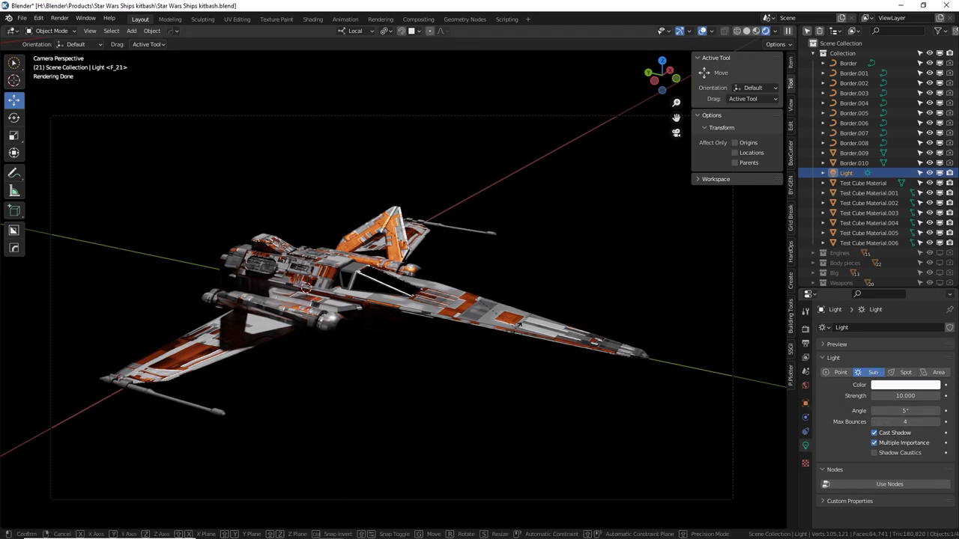
key(r)
key(r)
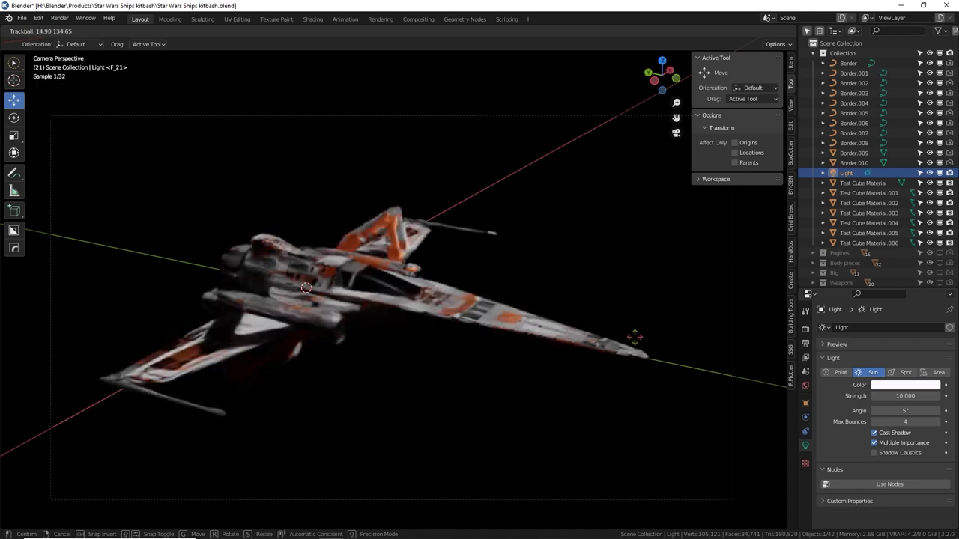
click(638, 280)
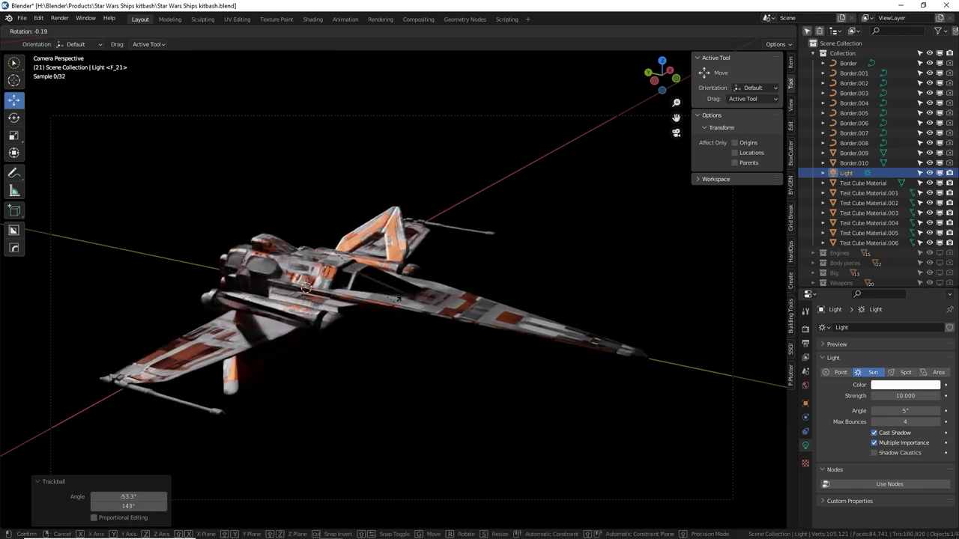
Step: Trackball-rotate the Light sun again by about -16.6° and -73.3° so it strikes the top of the nose
key(r)
key(r)
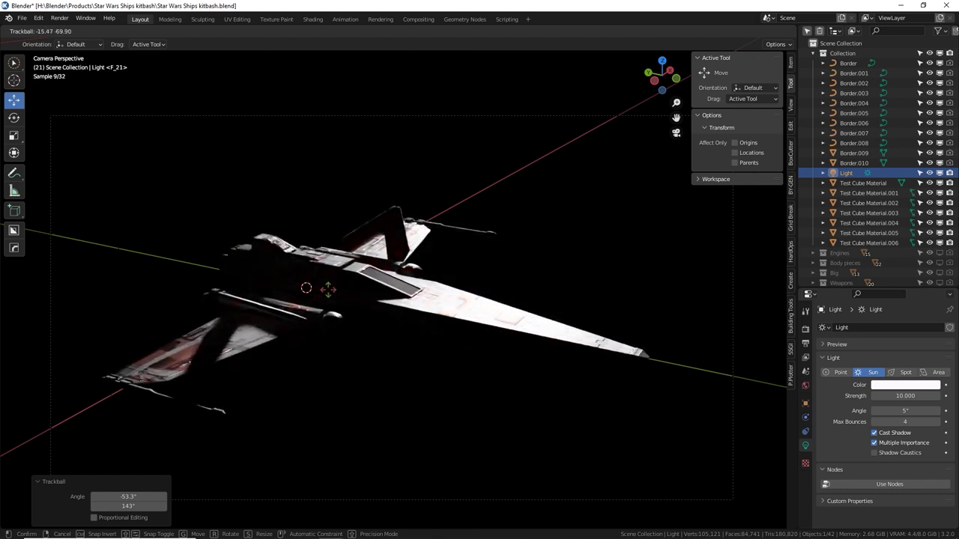
click(326, 292)
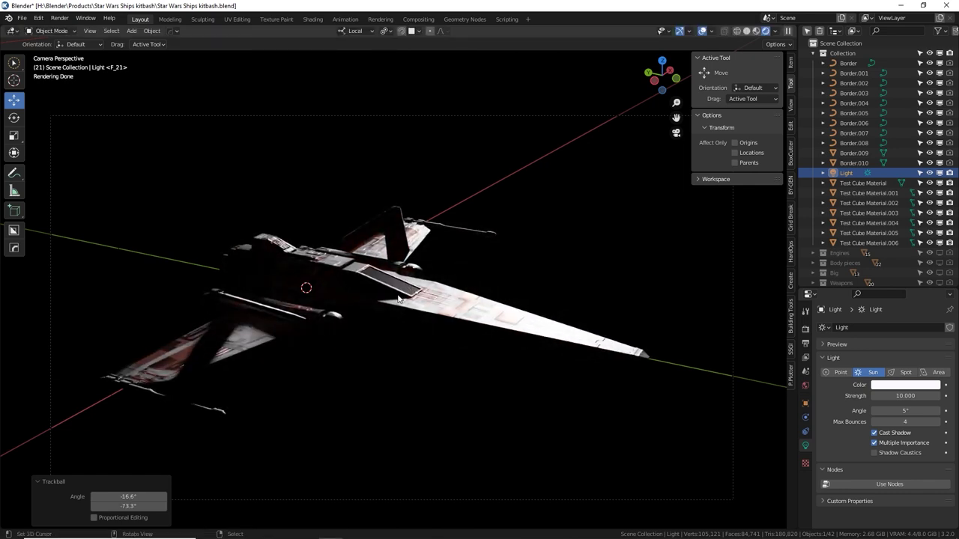
scroll(341, 299, down, 2)
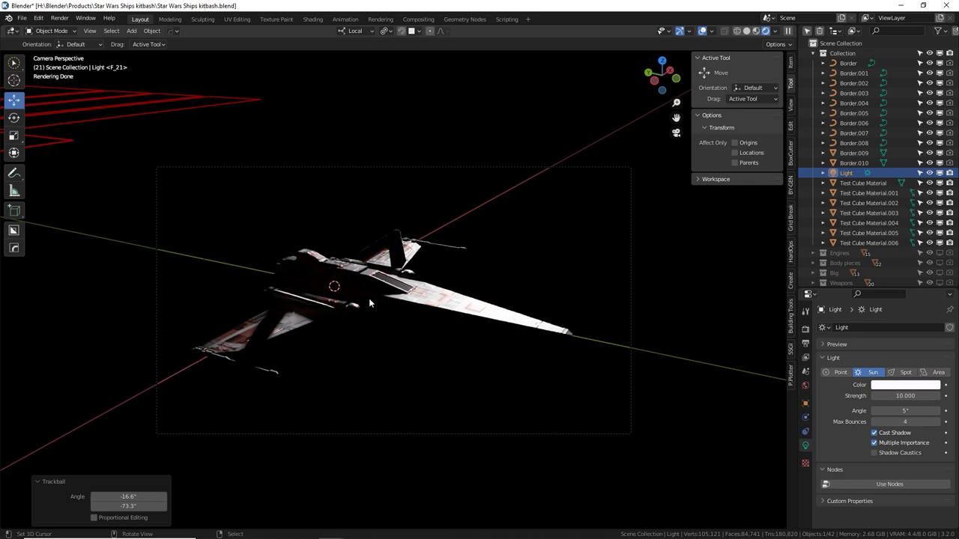
scroll(364, 298, up, 2)
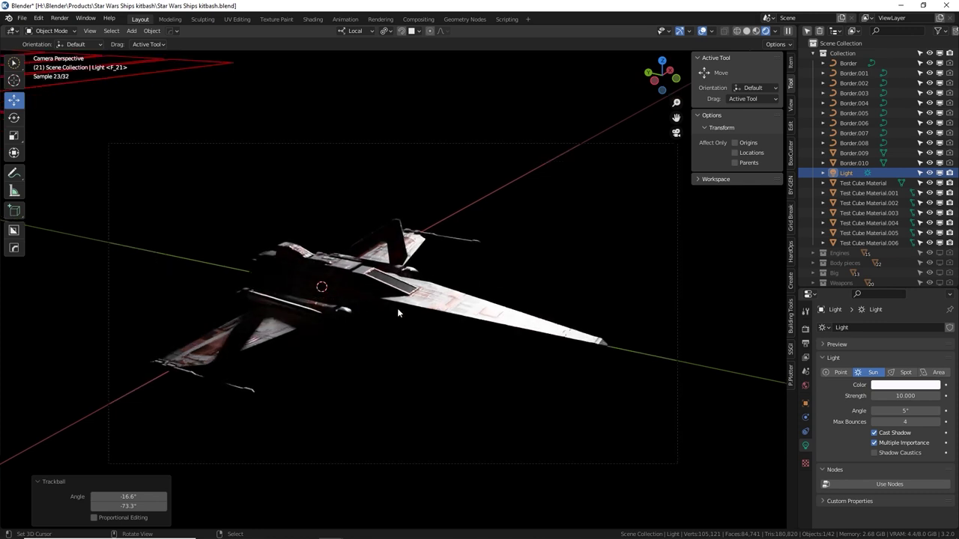
scroll(409, 318, down, 2)
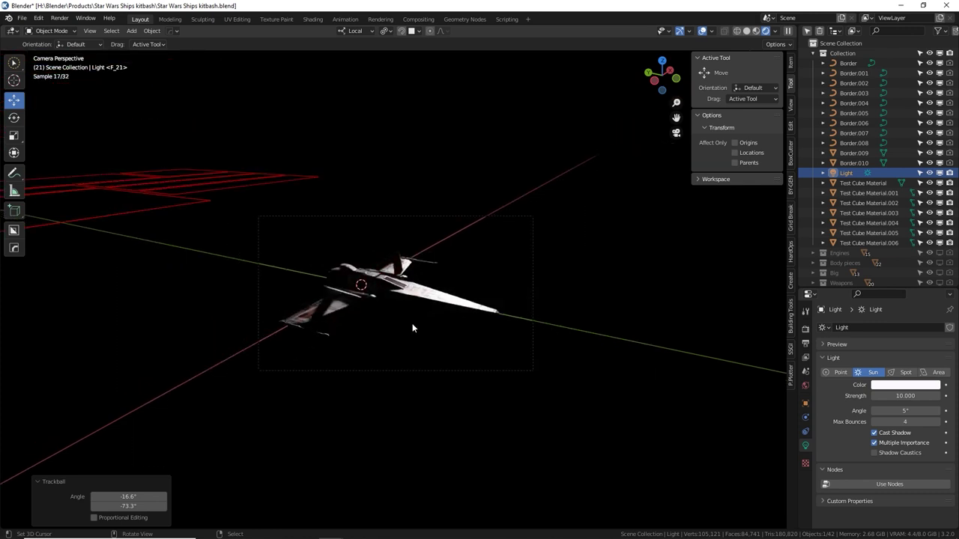
middle_drag(412, 323, 495, 283)
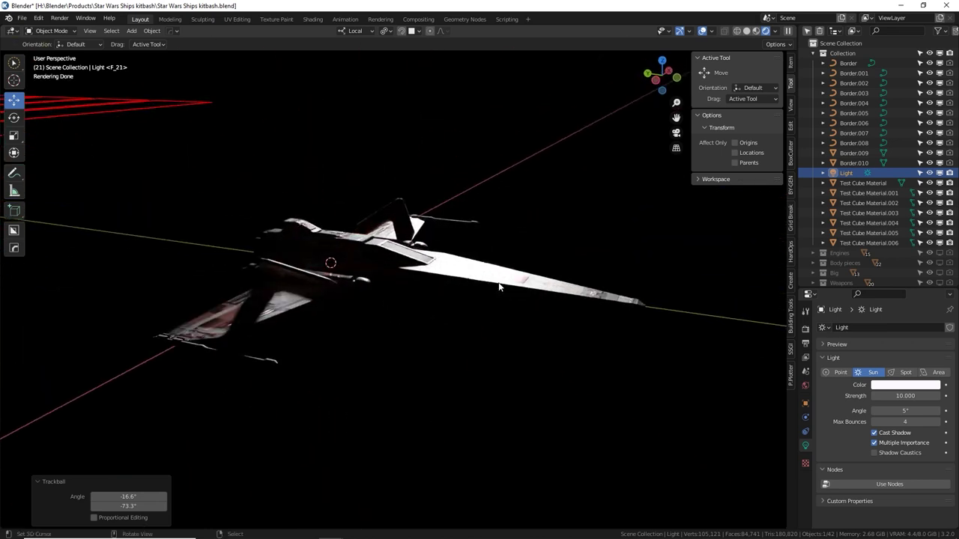
key(KP_0)
scroll(500, 286, up, 4)
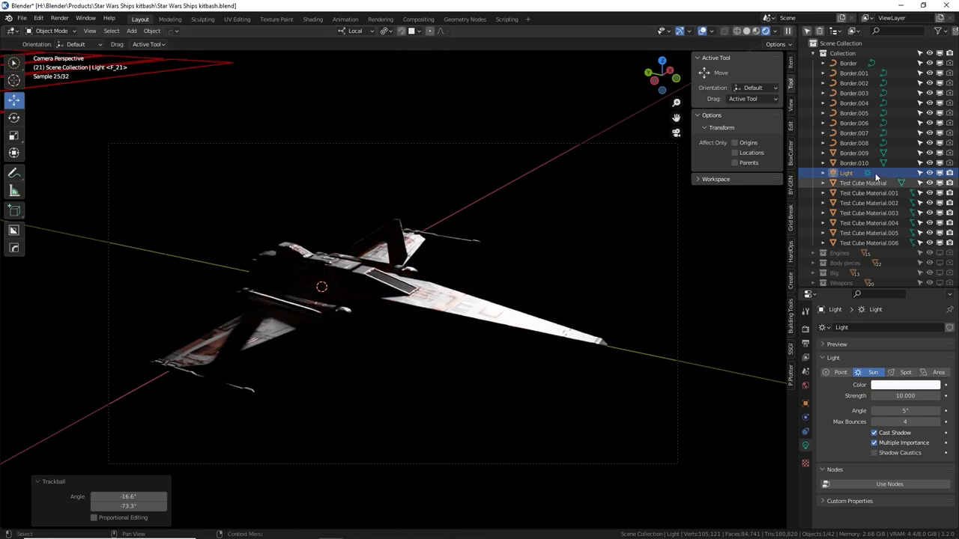
Step: Duplicate the Light sun in place and change the copy's color to a saturated blue
key(shift+d)
right_click(583, 270)
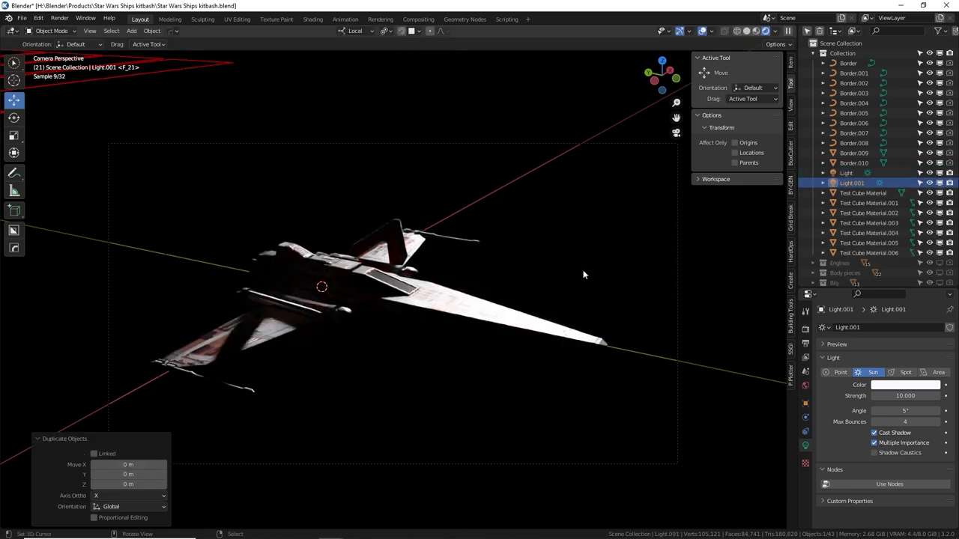
click(905, 385)
drag(889, 288, 910, 258)
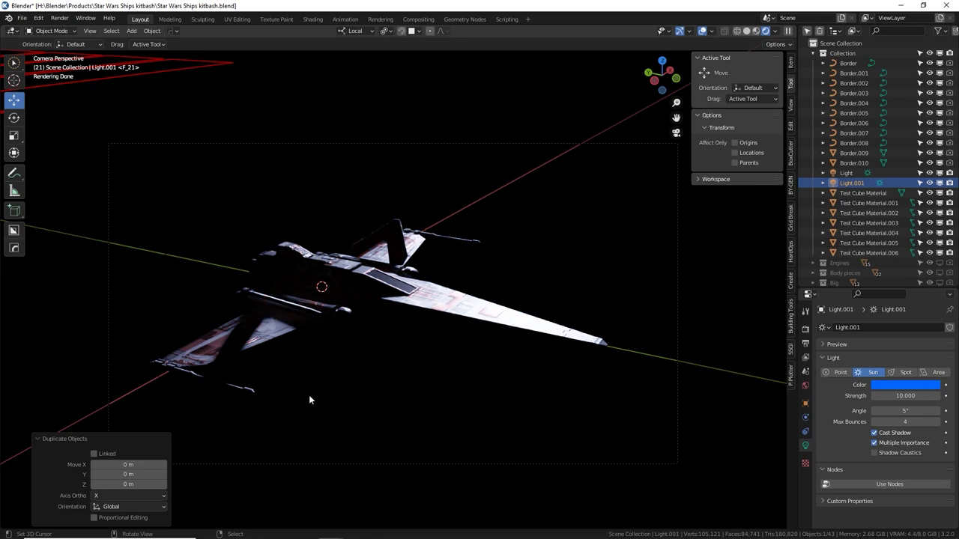
Step: Trackball-rotate the blue sun by about -113° and 26.9° so it lights the ship's side and underside
key(r)
key(r)
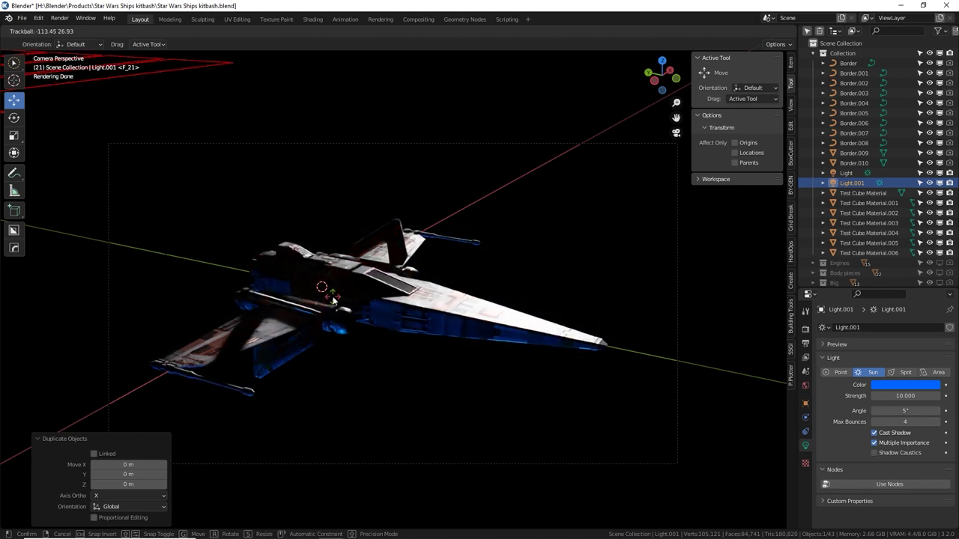
click(323, 321)
scroll(322, 320, up, 1)
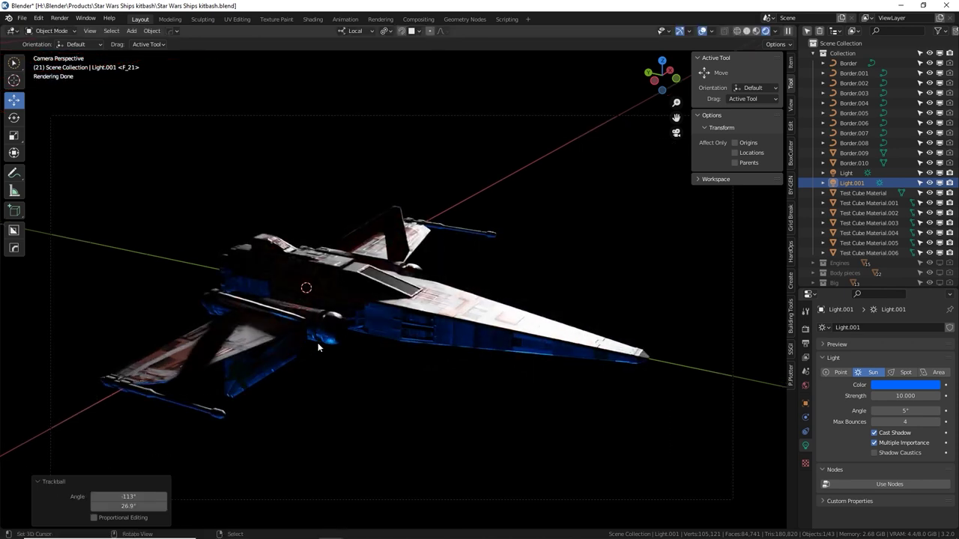
Step: Refine the blue sun's direction with further trackball rotations, keeping its light on the hull's lower side
key(r)
key(r)
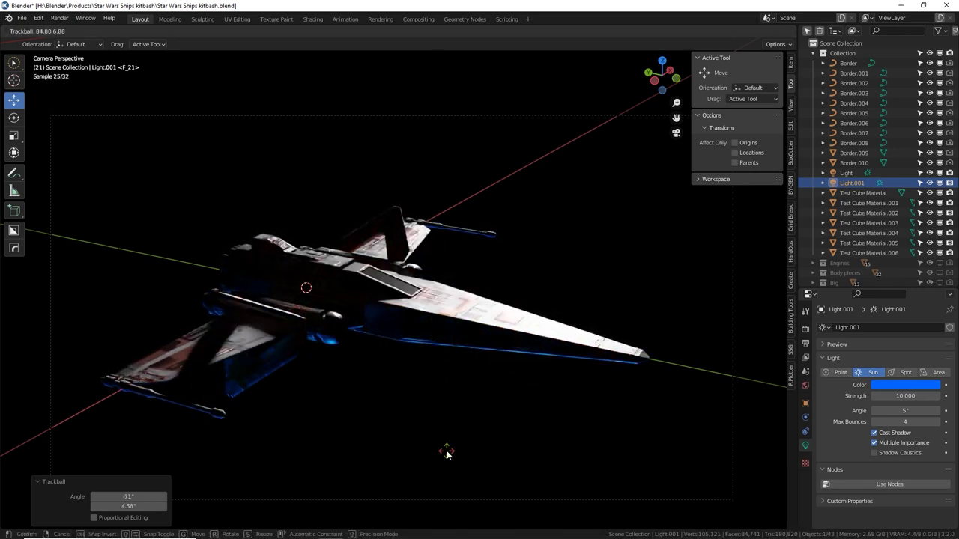
click(447, 454)
key(r)
key(r)
click(343, 344)
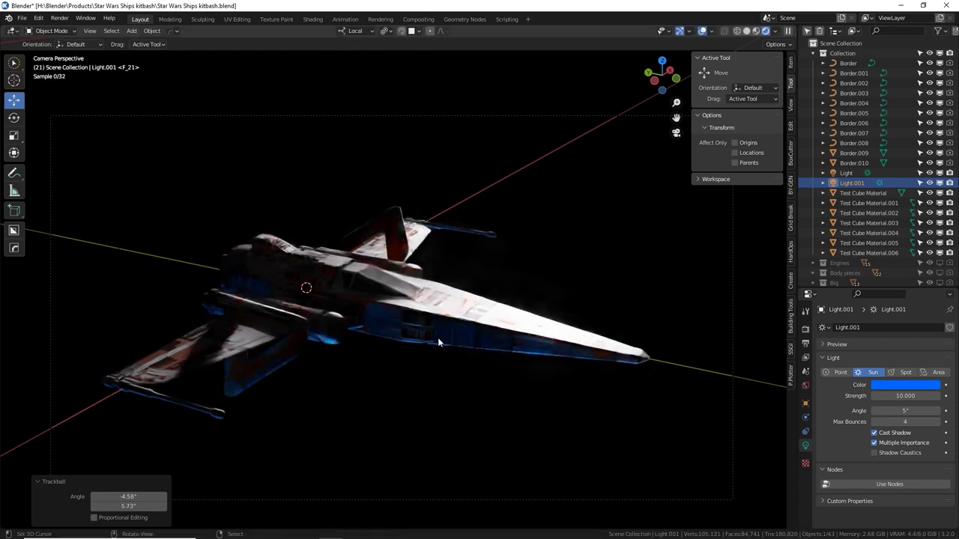
Step: Try a strength of 2 for the blue sun Light.001, and raise it to 5
click(905, 396)
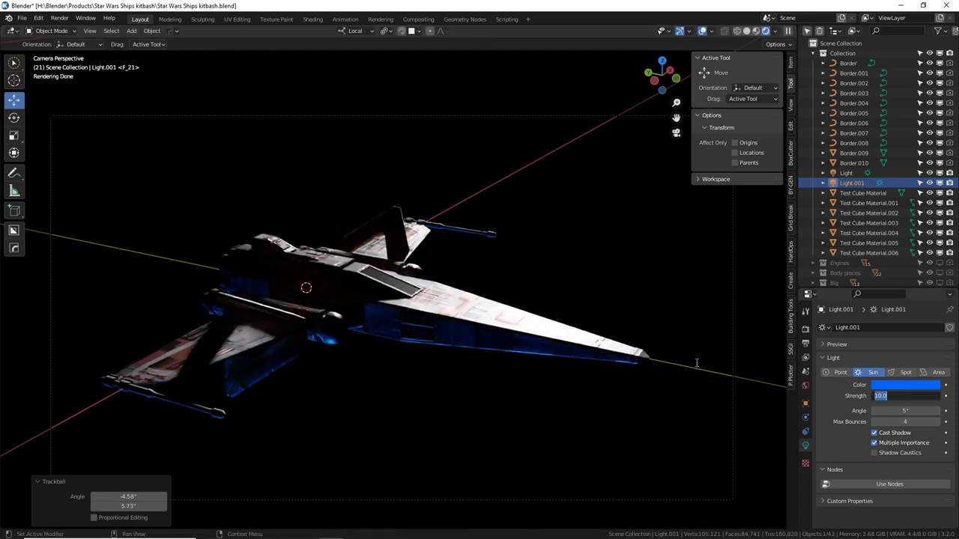
text(2)
key(Return)
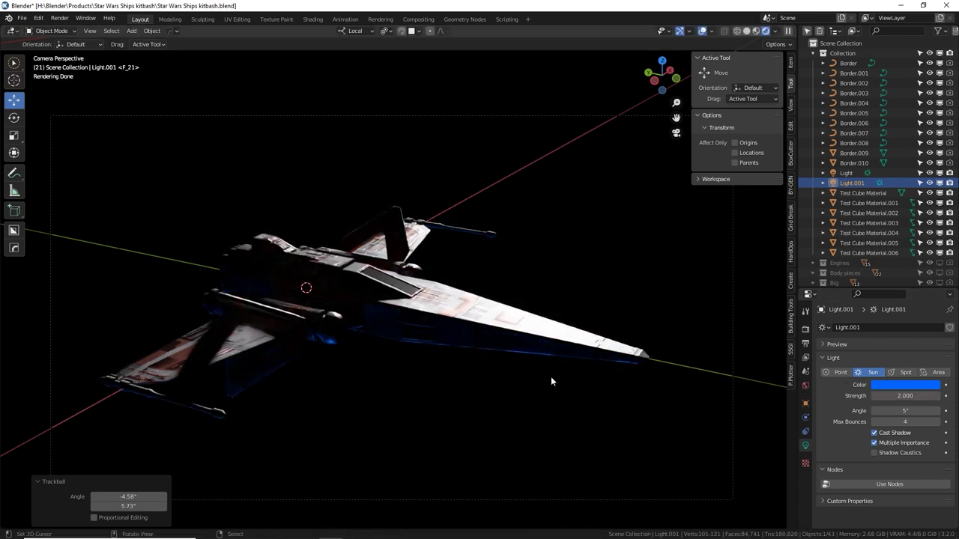
click(905, 396)
text(5)
key(Return)
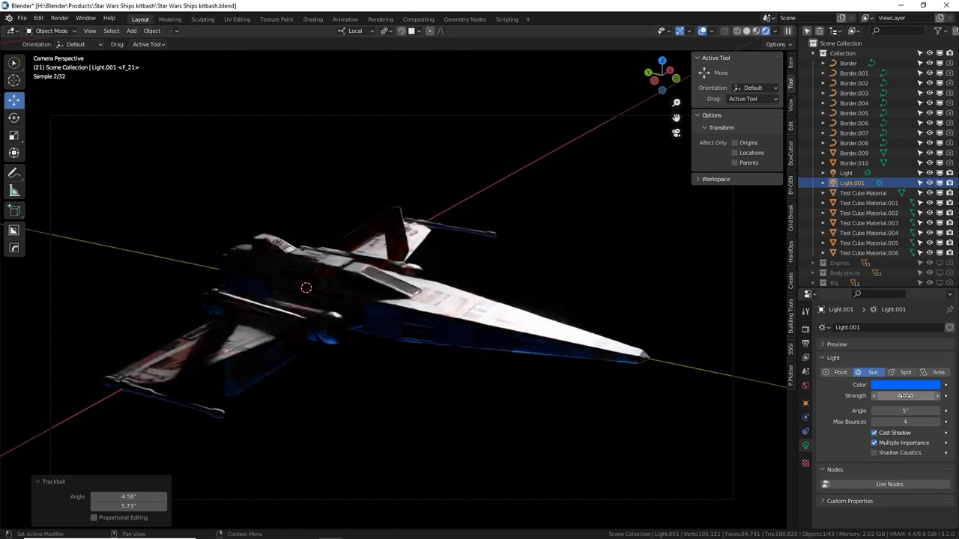
Step: Widen the angle of the white Light sun to about 21.9°
click(847, 174)
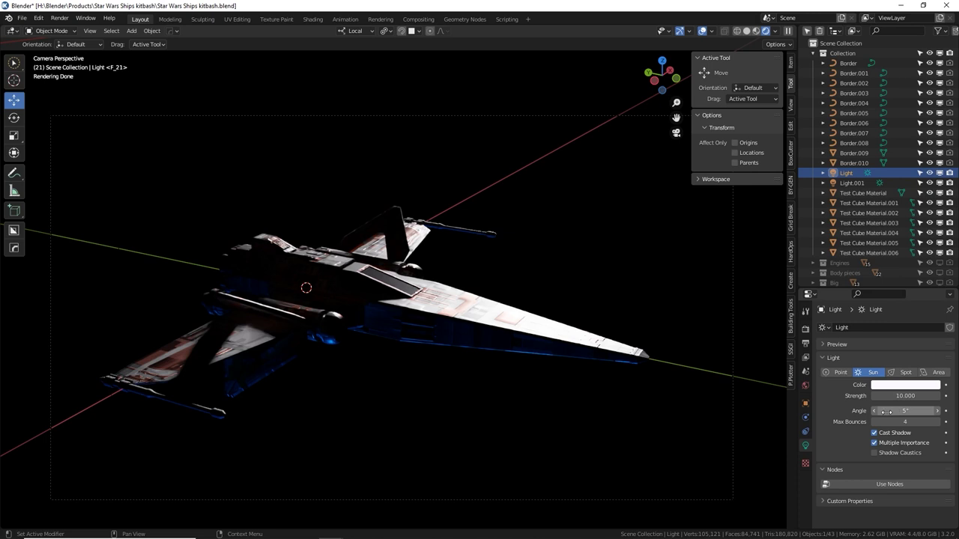
drag(886, 411, 949, 411)
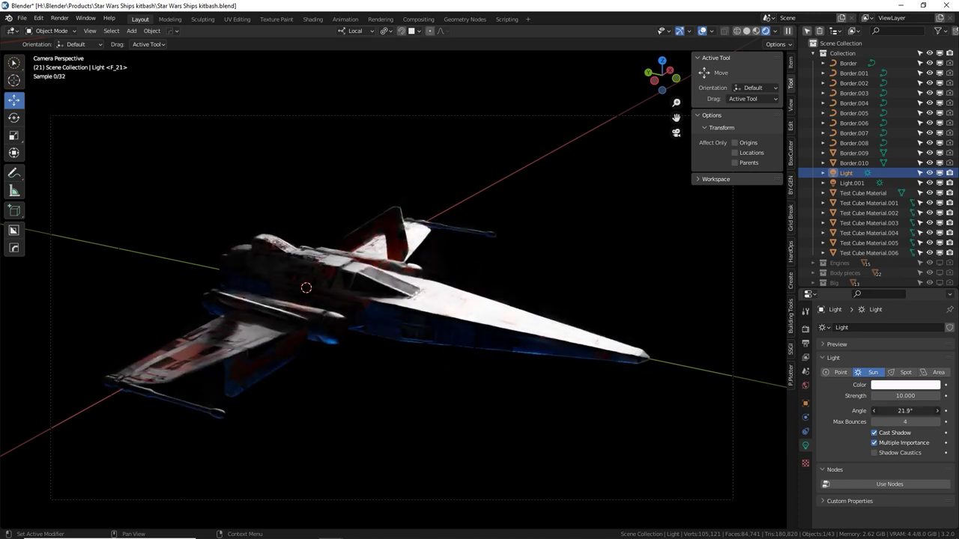
Step: Render the ship with the two-sun lighting into Slot 2, keeping the earlier render in Slot 1
key(F12)
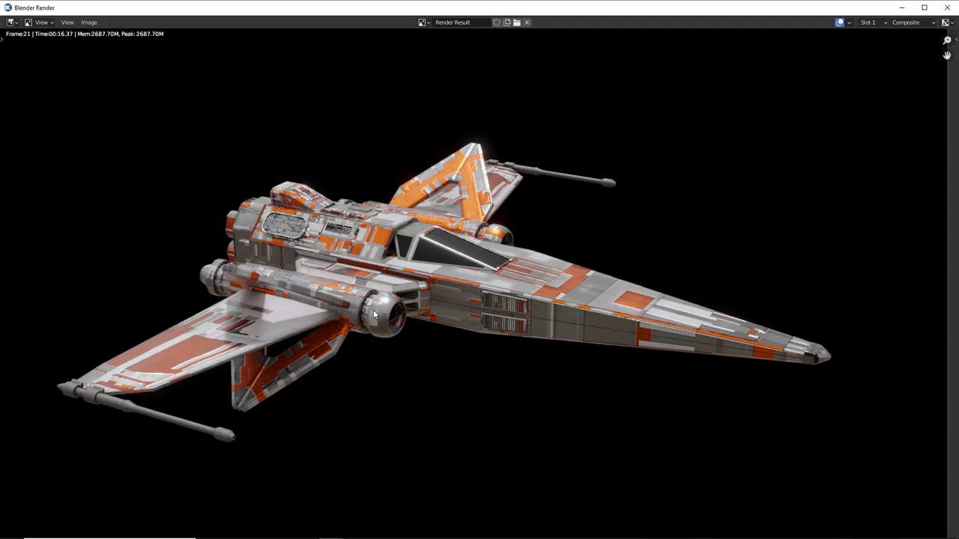
key(j)
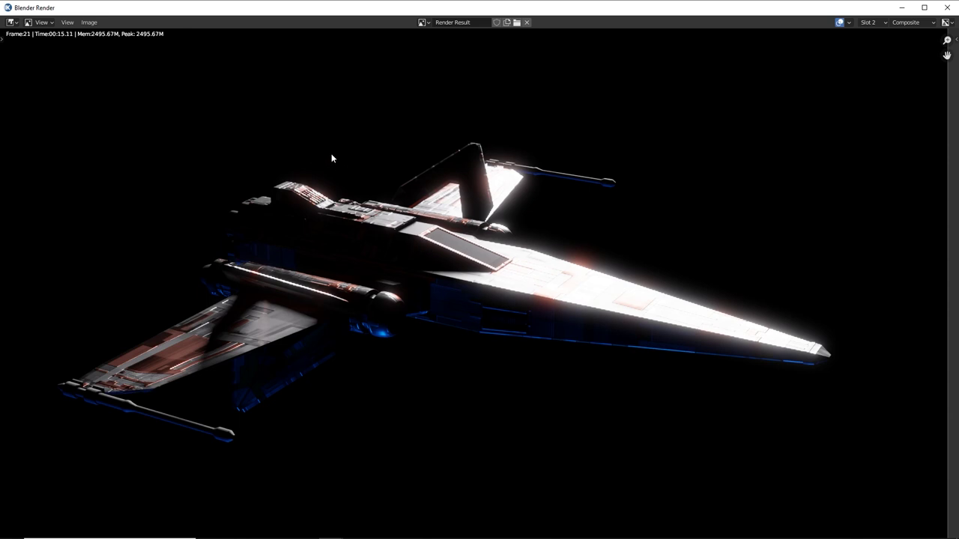
scroll(332, 158, down, 1)
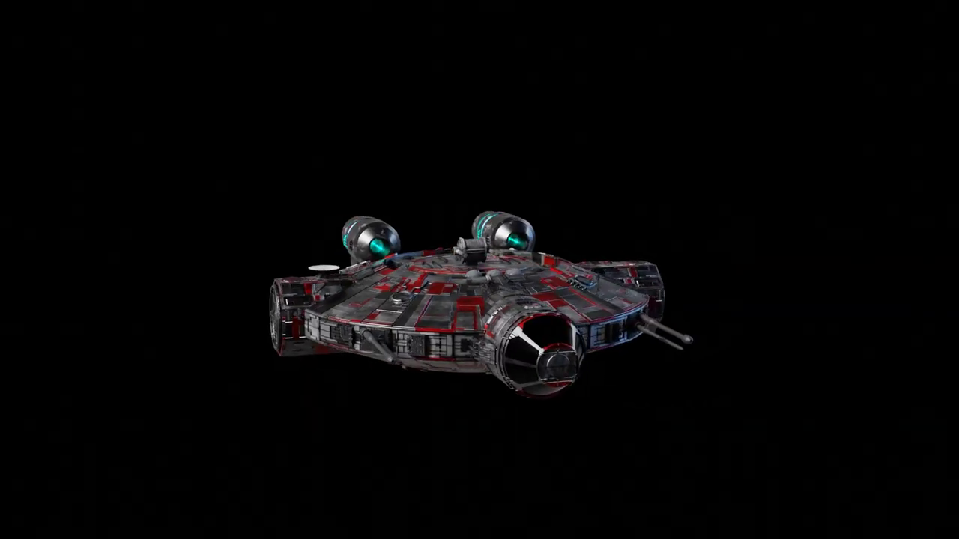